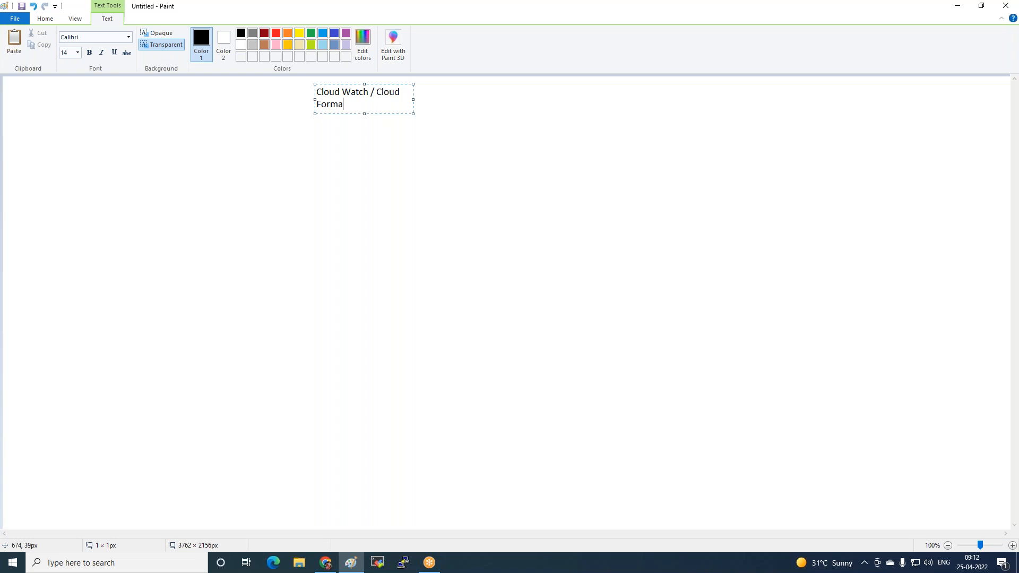
# Complete the heading as "Cloud Watch / Cloud Formation" and widen its text box so it fits on one line
pyautogui.write('tion')
pyautogui.moveTo(414, 97); pyautogui.dragTo(547, 97)
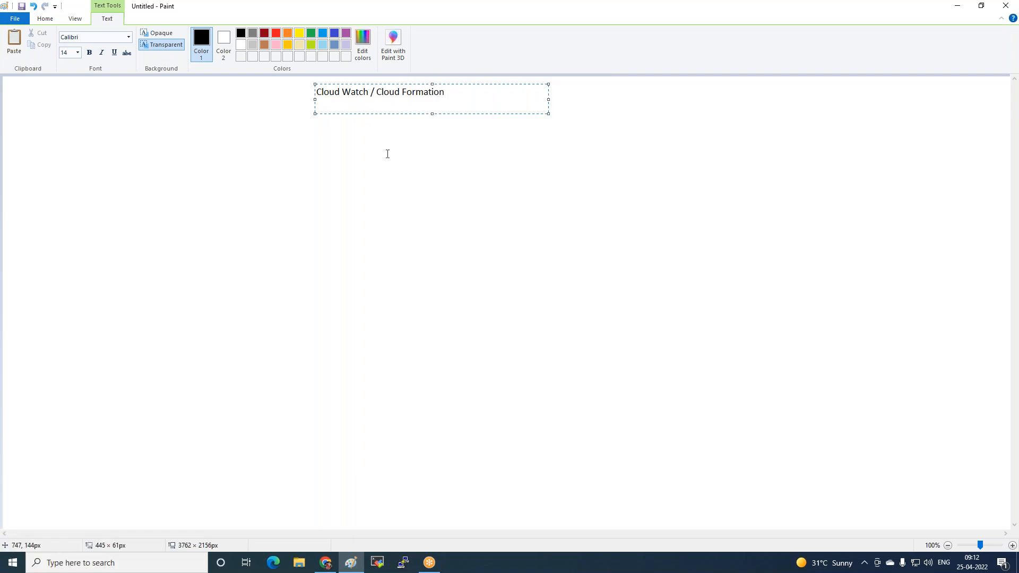
pyautogui.click(375, 141)
# Draw a down arrow about 24 × 55 px beneath "Cloud Watch" in the heading
pyautogui.click(202, 54)
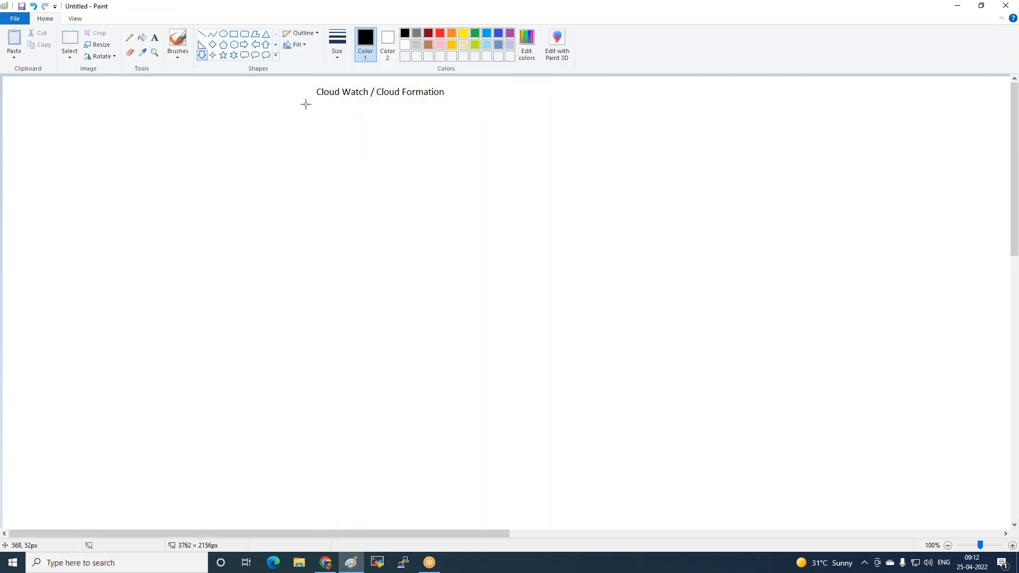
pyautogui.moveTo(328, 105); pyautogui.dragTo(340, 135)
pyautogui.click(154, 37)
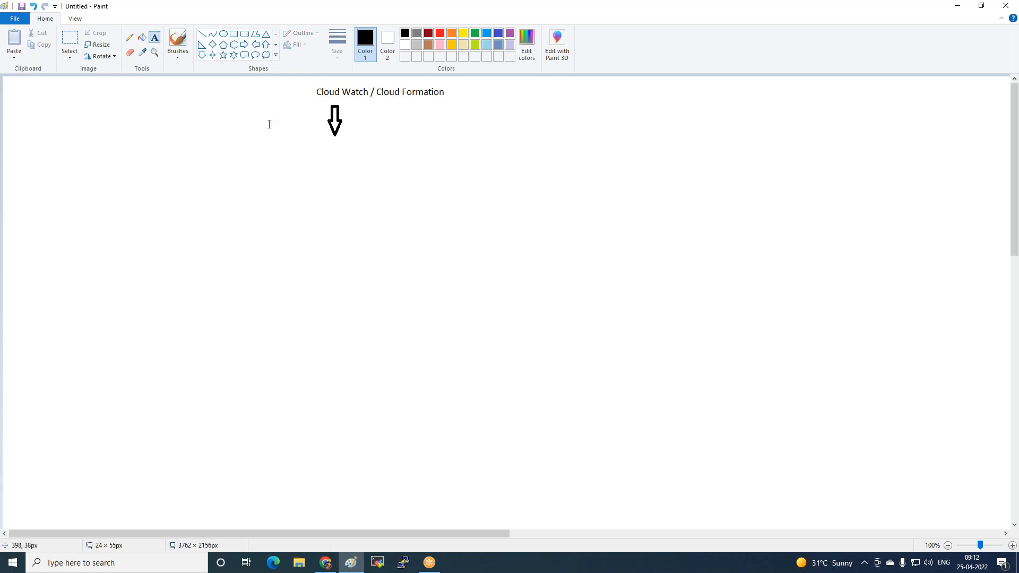
pyautogui.click(304, 141)
pyautogui.write('Monotoring')
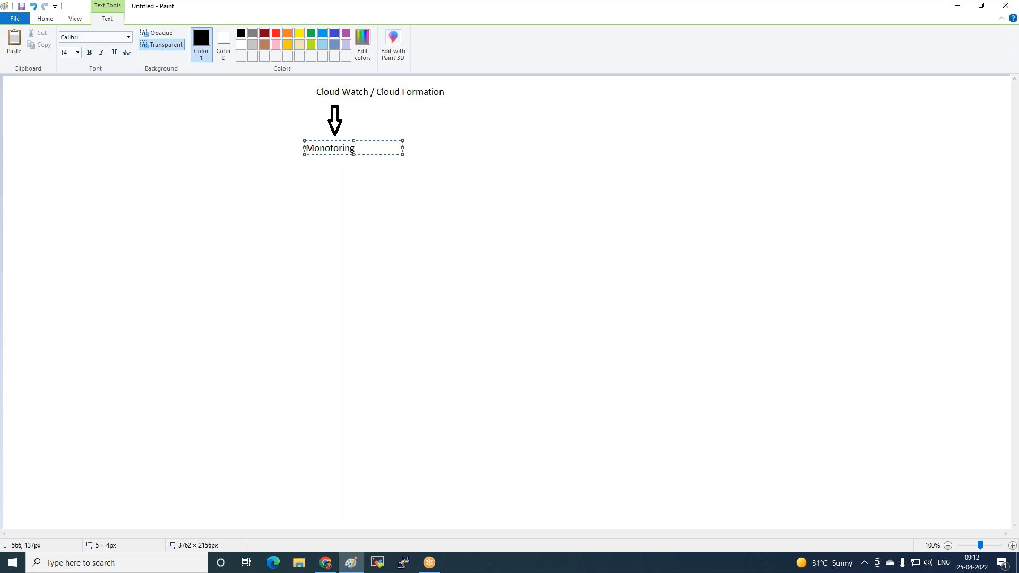
pyautogui.press('BackSpace')
pyautogui.press('BackSpace')
pyautogui.press('BackSpace')
pyautogui.press('BackSpace')
pyautogui.press('BackSpace')
pyautogui.press('BackSpace')
pyautogui.press('BackSpace')
pyautogui.press('BackSpace')
pyautogui.press('BackSpace')
pyautogui.press('BackSpace')
pyautogui.click(411, 272)
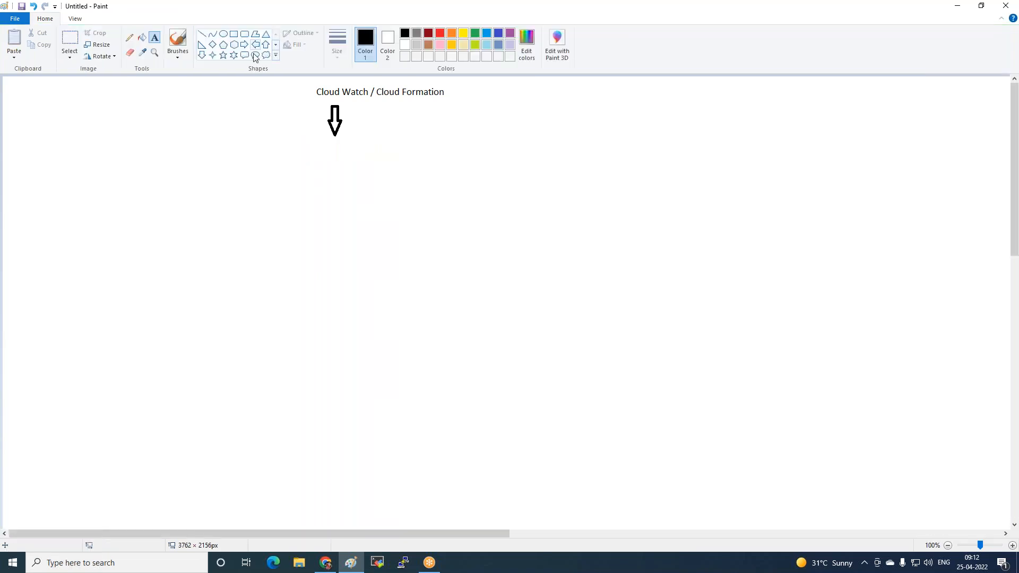
# Draw a second down arrow beneath "Cloud Formation" in the heading, roughly matching the first one
pyautogui.click(202, 55)
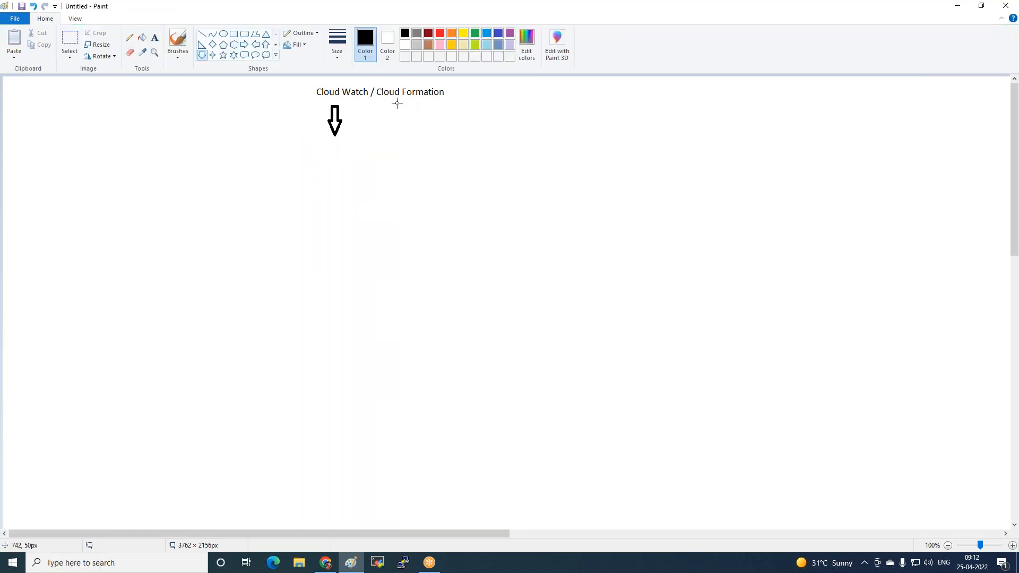
pyautogui.moveTo(396, 100); pyautogui.dragTo(413, 138)
pyautogui.click(417, 184)
# Draw a tall rounded rectangular callout to the lower left of the two arrows
pyautogui.click(244, 55)
pyautogui.moveTo(144, 173); pyautogui.dragTo(223, 300)
pyautogui.click(269, 181)
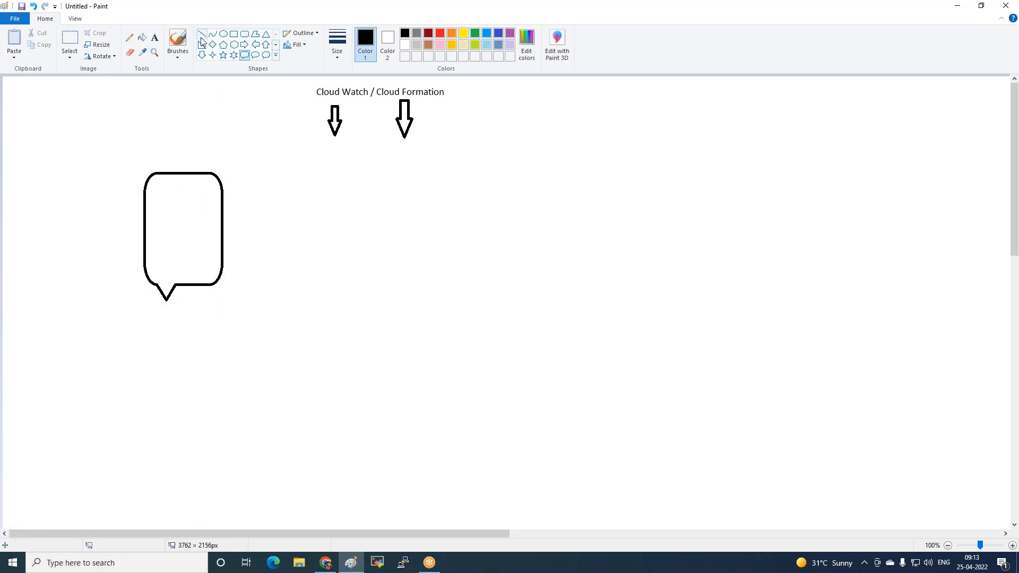
# Draw a curve from the callout's right edge to the tip of the Cloud Watch arrow, bending it toward the lower right
pyautogui.click(178, 40)
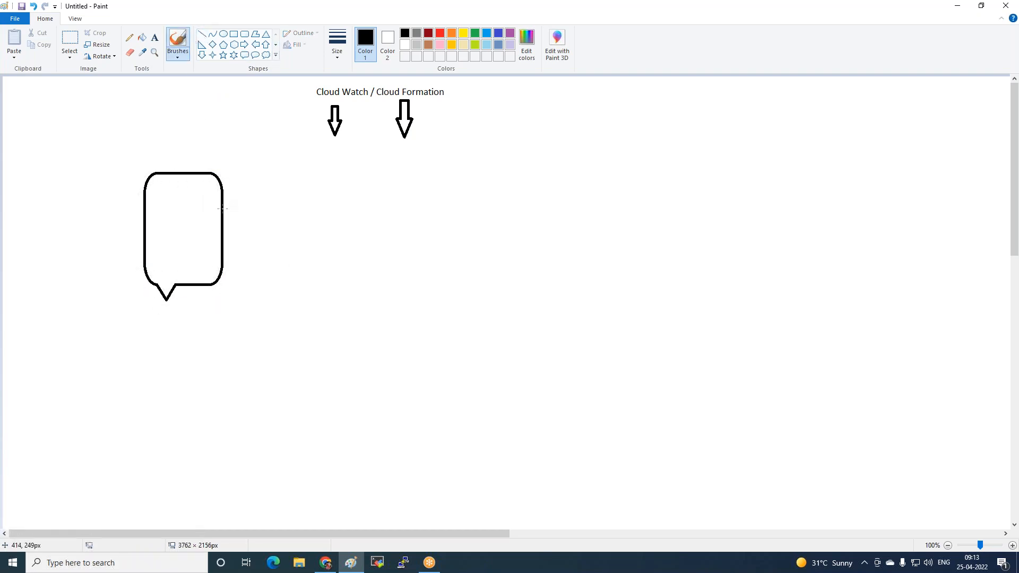
pyautogui.click(212, 34)
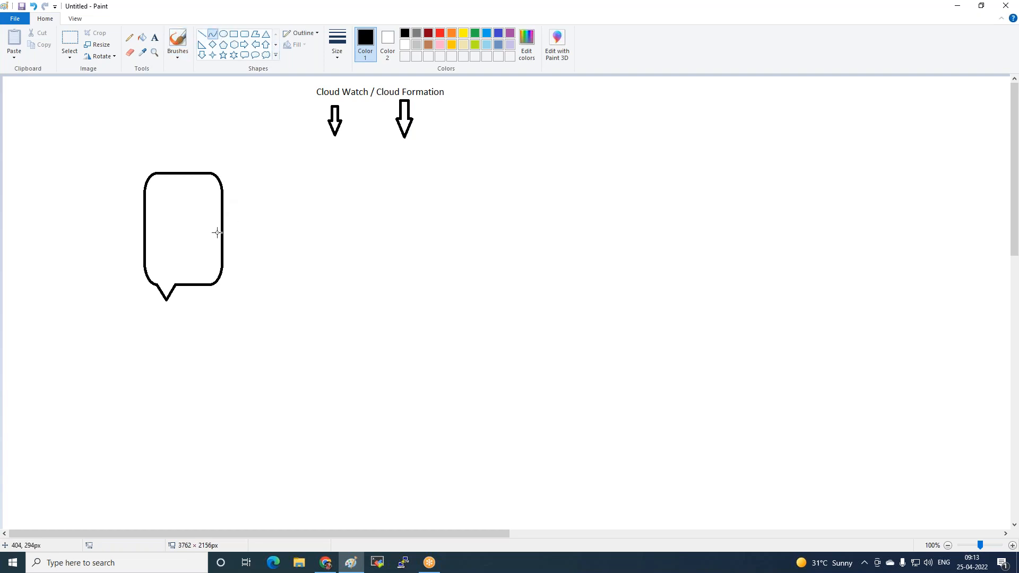
pyautogui.moveTo(222, 223); pyautogui.dragTo(336, 135)
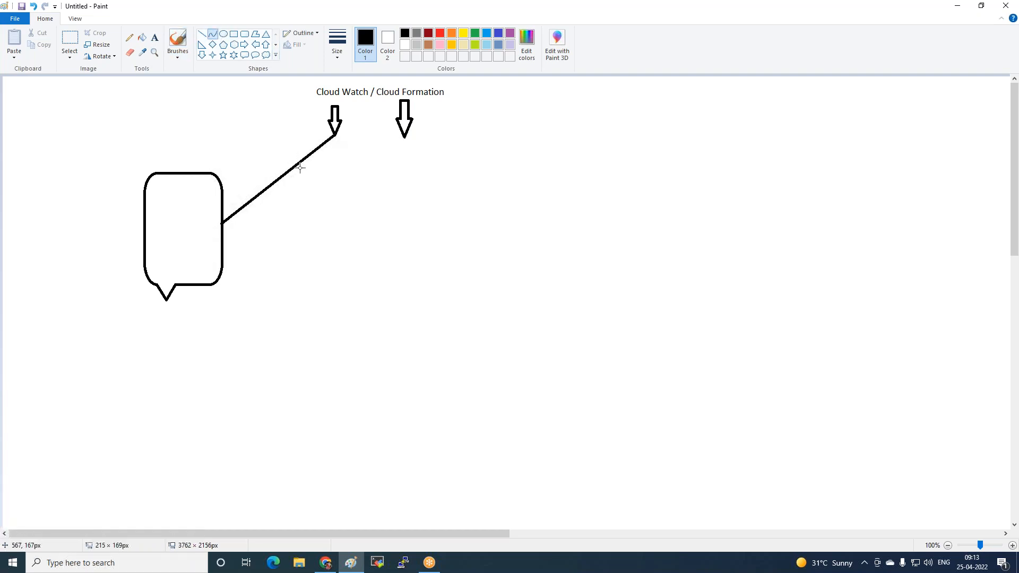
pyautogui.moveTo(298, 168); pyautogui.dragTo(336, 228)
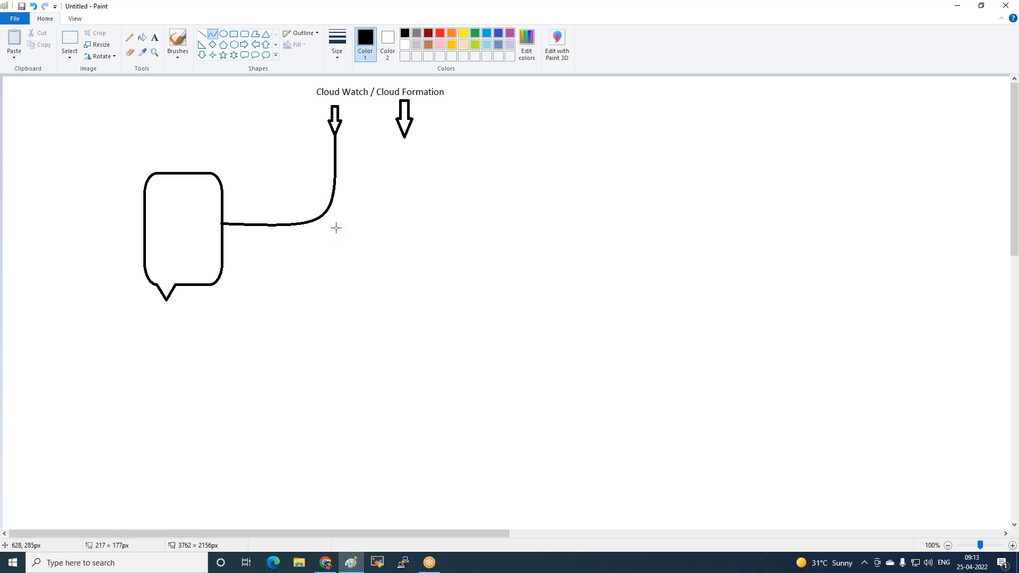
# Draw a second curve from the callout's lower right edge to the Cloud Formation arrow tip, bending it below the first curve
pyautogui.click(177, 41)
pyautogui.click(212, 34)
pyautogui.moveTo(224, 274); pyautogui.dragTo(406, 136)
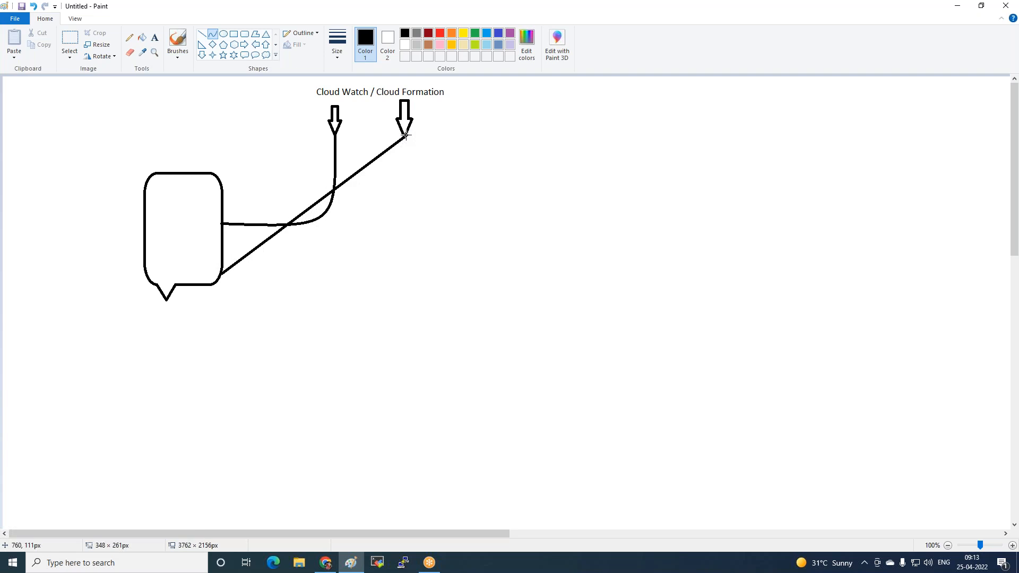
pyautogui.moveTo(298, 218); pyautogui.dragTo(400, 266)
# Add a text note reading "Use Script" to the right of the Cloud Formation curve, followed by an empty line
pyautogui.click(160, 40)
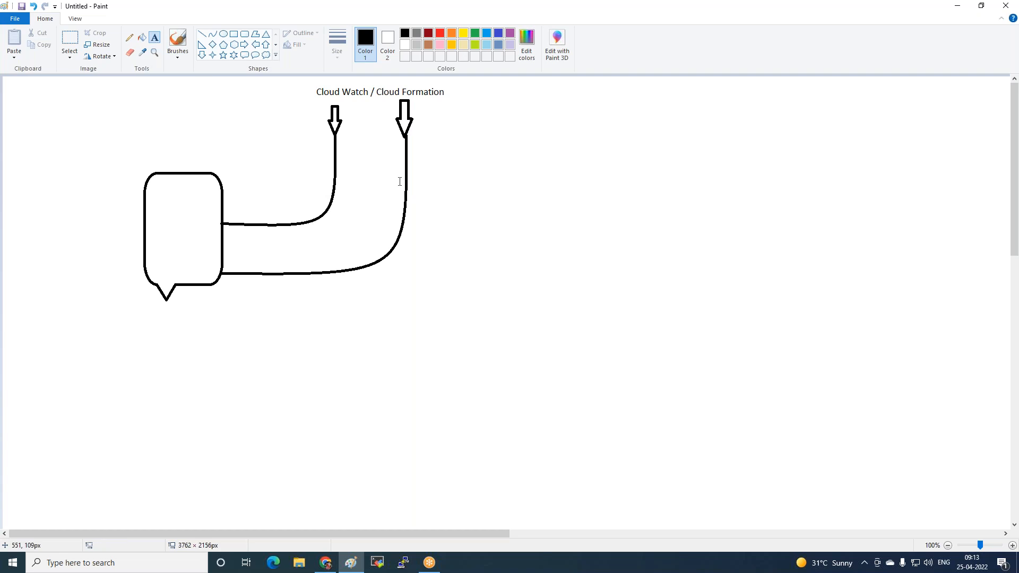
pyautogui.click(414, 177)
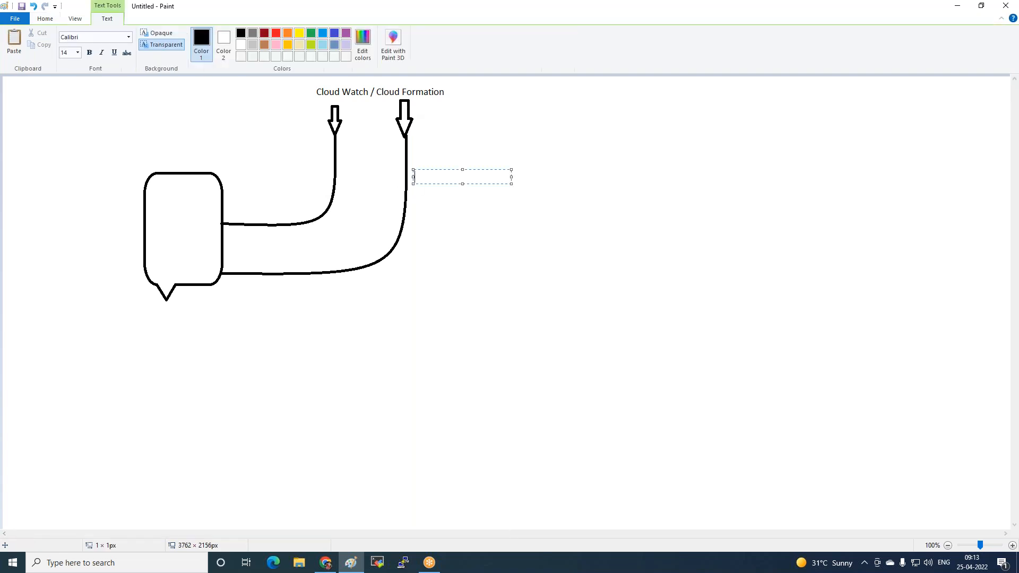
pyautogui.write('Use Script')
pyautogui.press('Return')
pyautogui.press('Return')
# Add the line "Deploy CLoud Infra" to the note beside the Cloud Formation curve and finish the text
pyautogui.write('Deploy Coud')
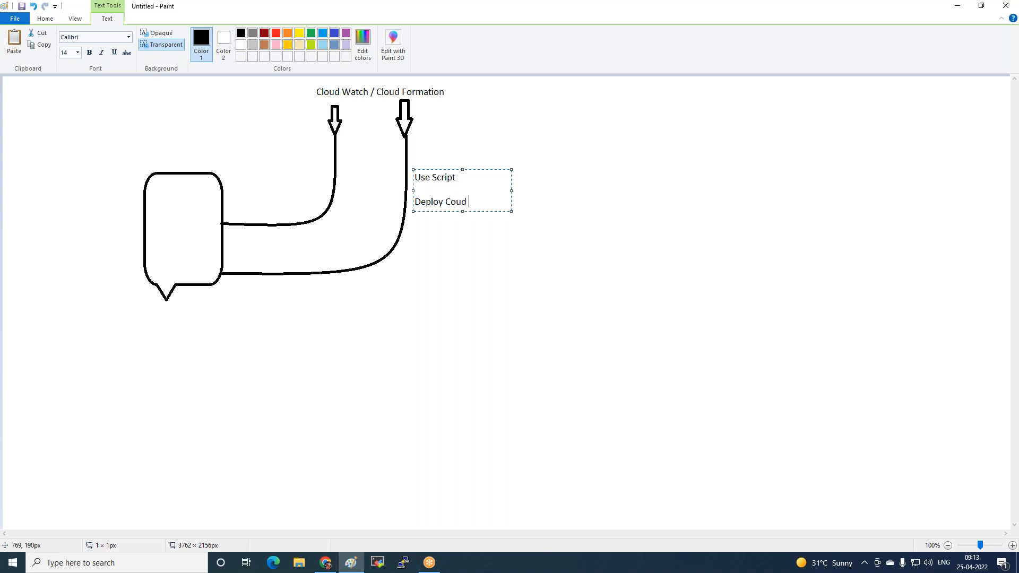
pyautogui.press('BackSpace')
pyautogui.press('BackSpace')
pyautogui.press('BackSpace')
pyautogui.press('BackSpace')
pyautogui.write('Loud Infra')
pyautogui.click(320, 131)
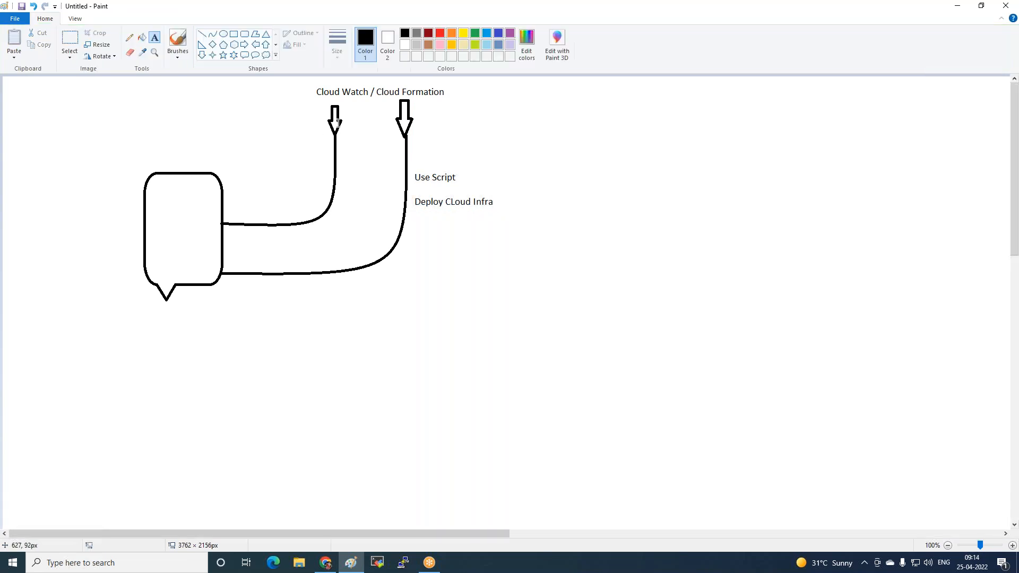
# Add the label "Monitoring" to the left of the Cloud Watch curve
pyautogui.click(263, 160)
pyautogui.write('Monitor')
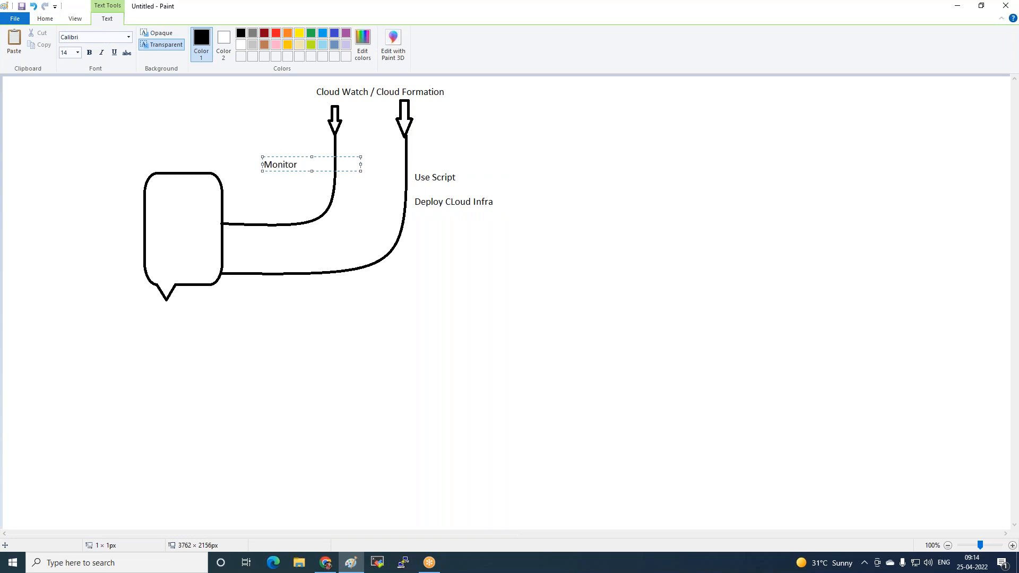
pyautogui.write('ing')
pyautogui.click(232, 194)
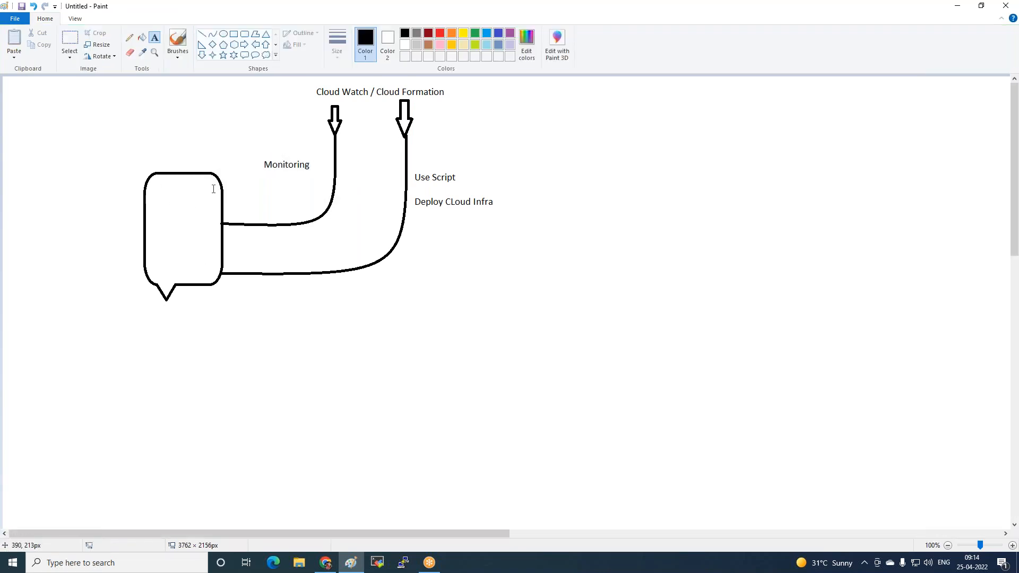
# Add a three-line note reading "Task manager", "Event" and "alart" below the Monitoring label
pyautogui.click(261, 183)
pyautogui.write('Task mana')
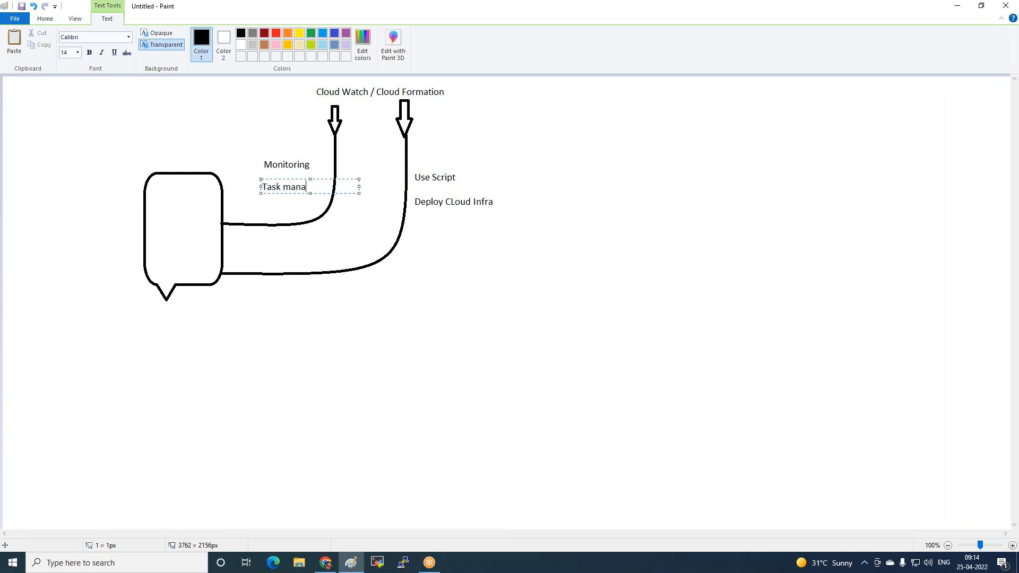
pyautogui.write('ger')
pyautogui.press('Return')
pyautogui.write('Event')
pyautogui.press('Return')
pyautogui.write('alart')
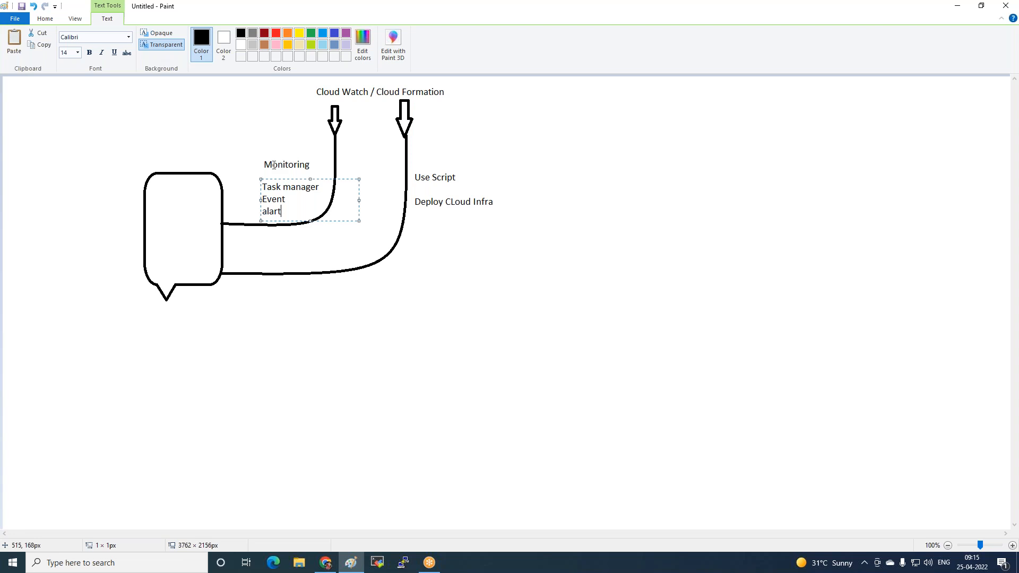
pyautogui.click(239, 130)
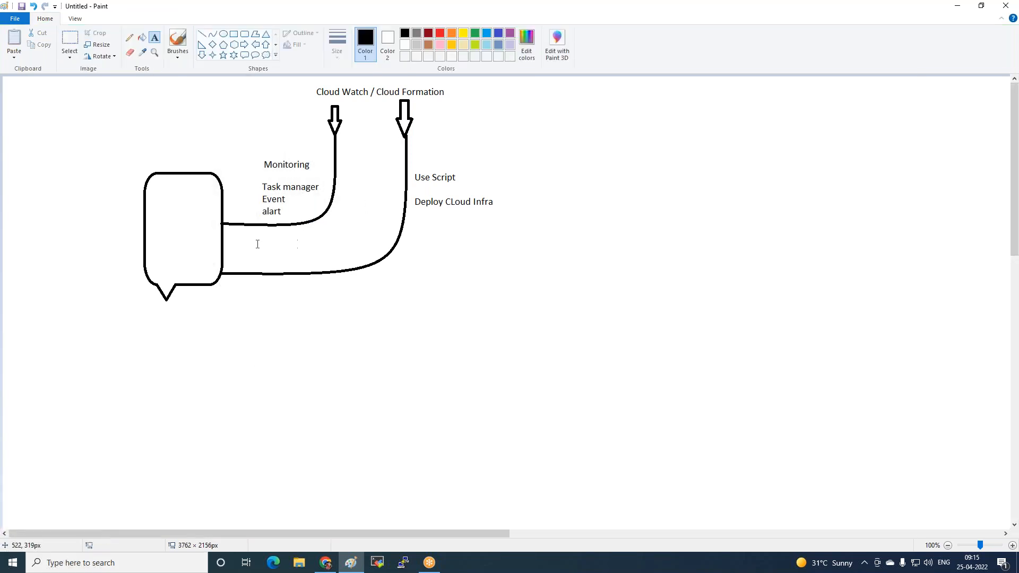
# Label the callout shape "ec2-instance" just beneath its lower edge
pyautogui.click(176, 292)
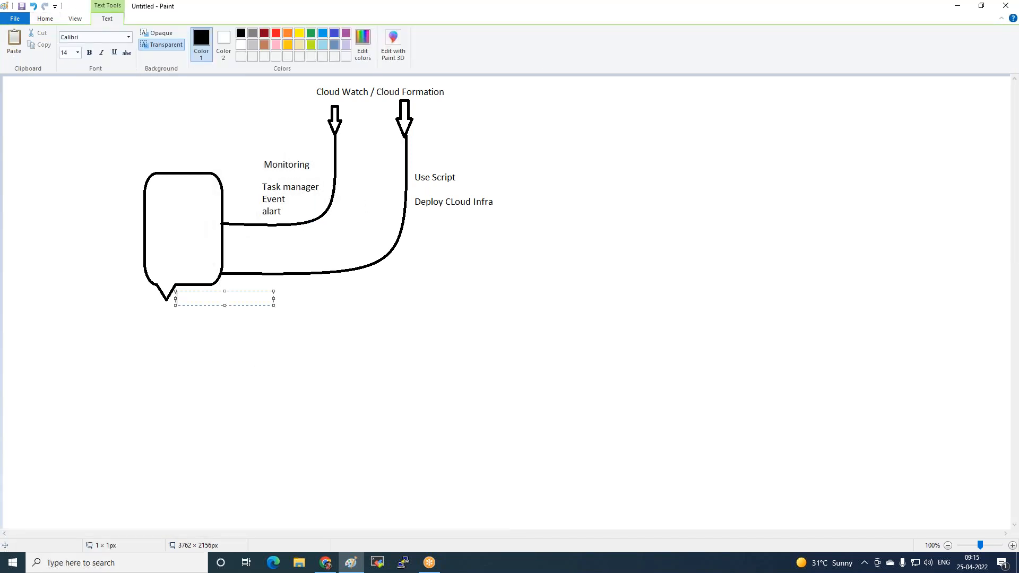
pyautogui.write('ec2-instance')
pyautogui.click(212, 363)
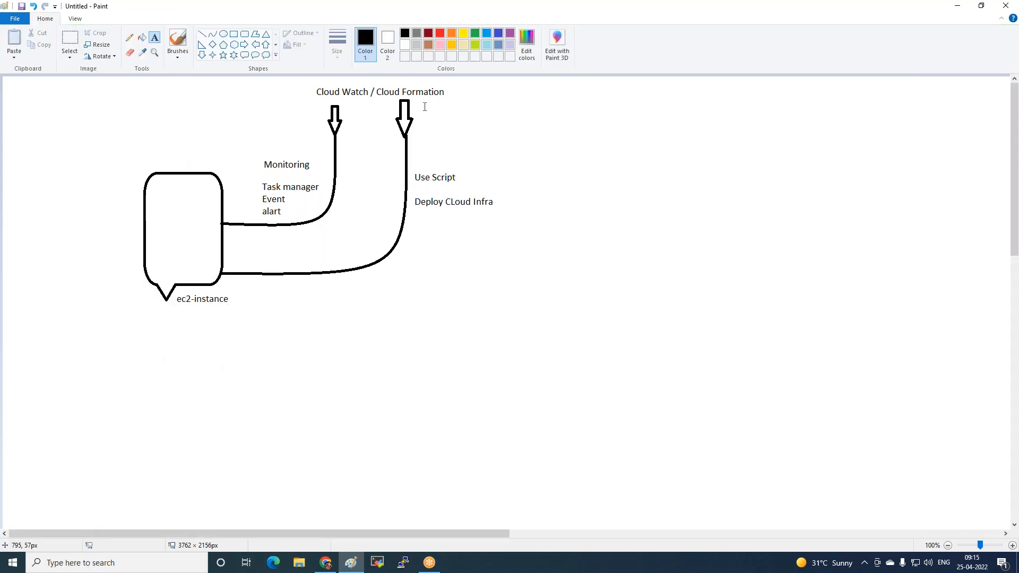
# Switch to the AWS console in Chrome, search the services for "cloud for" and open CloudFormation
pyautogui.click(325, 563)
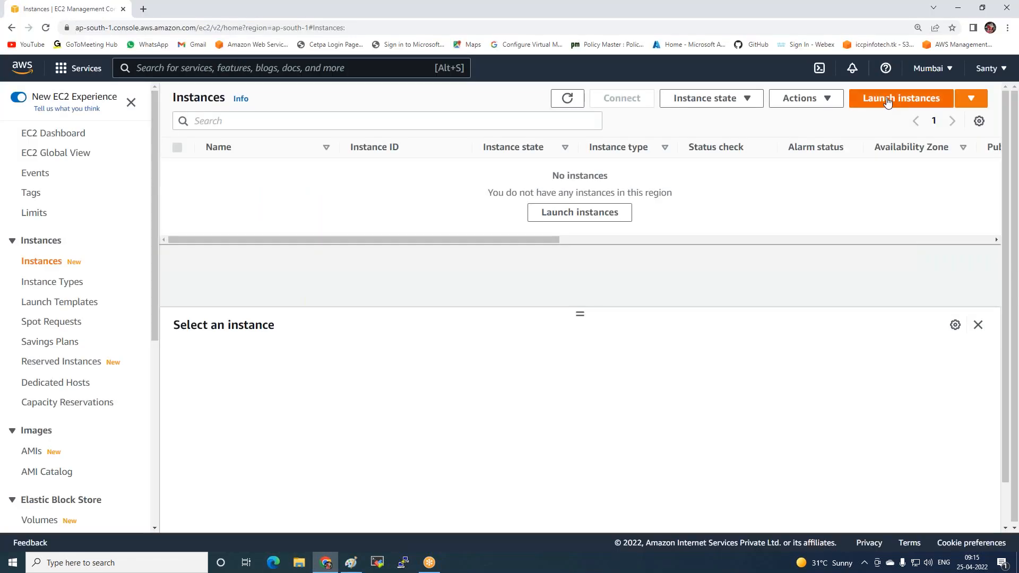
pyautogui.click(244, 69)
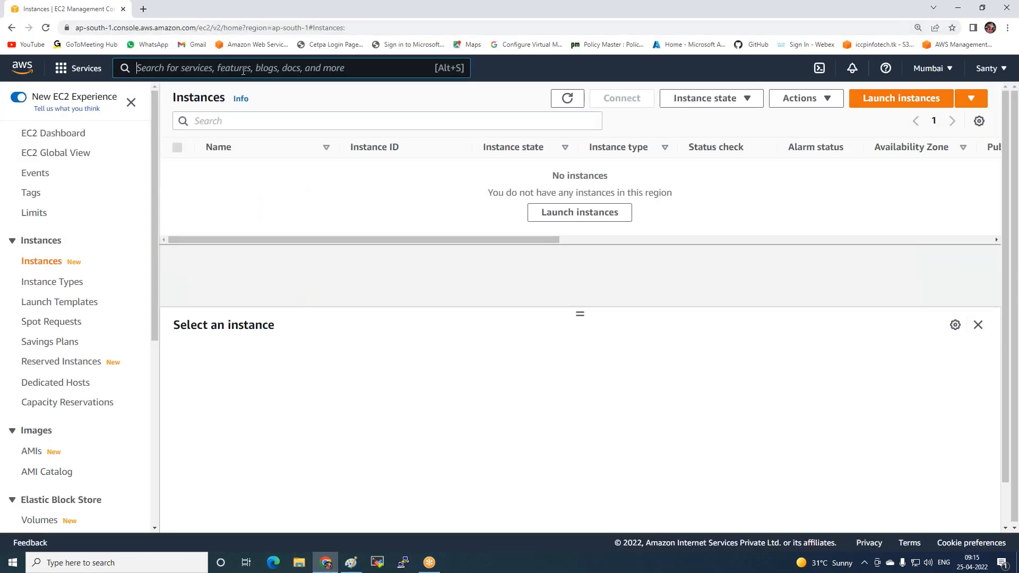
pyautogui.write('cloud')
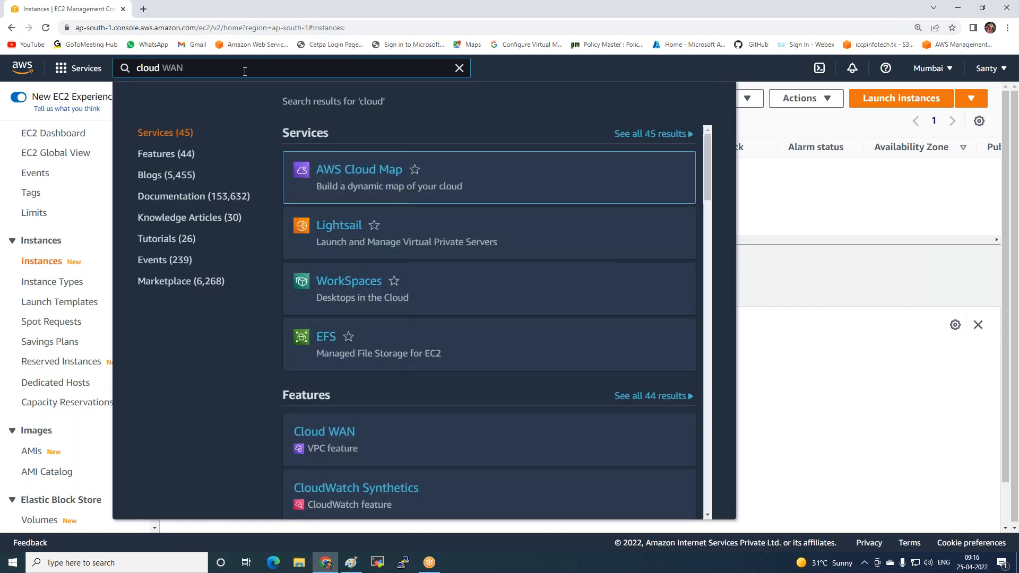
pyautogui.write(' f')
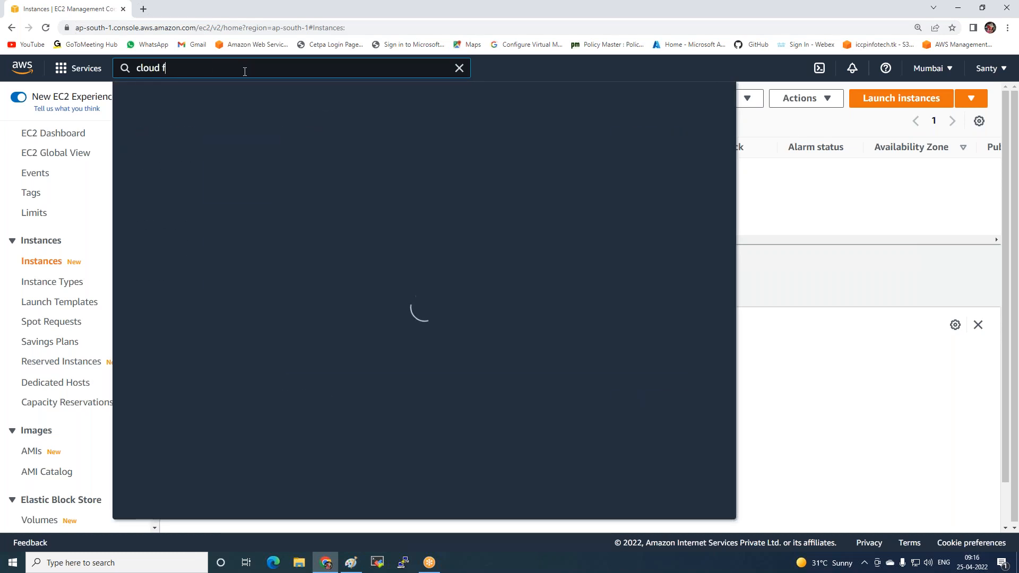
pyautogui.write('or')
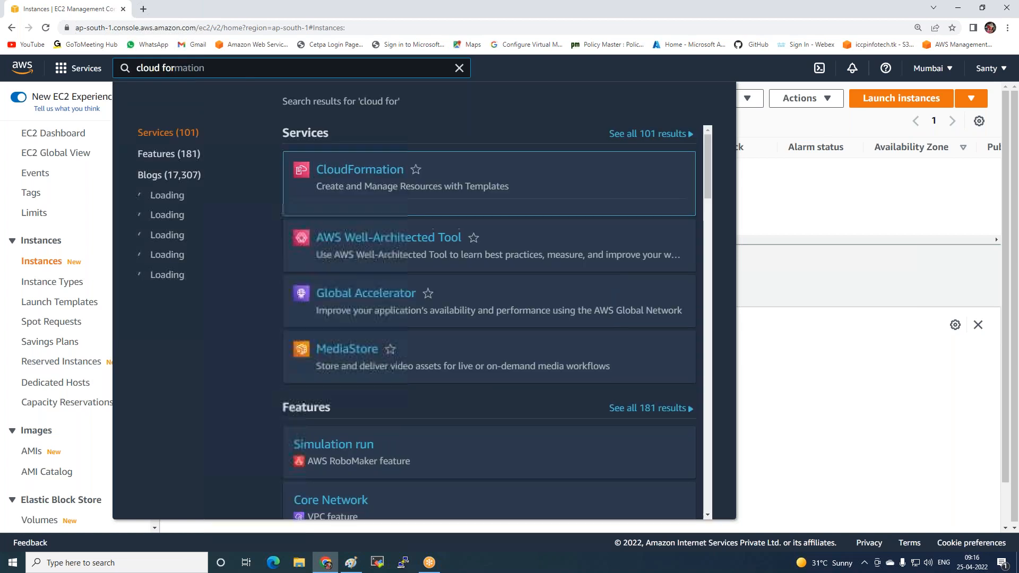
pyautogui.click(324, 174)
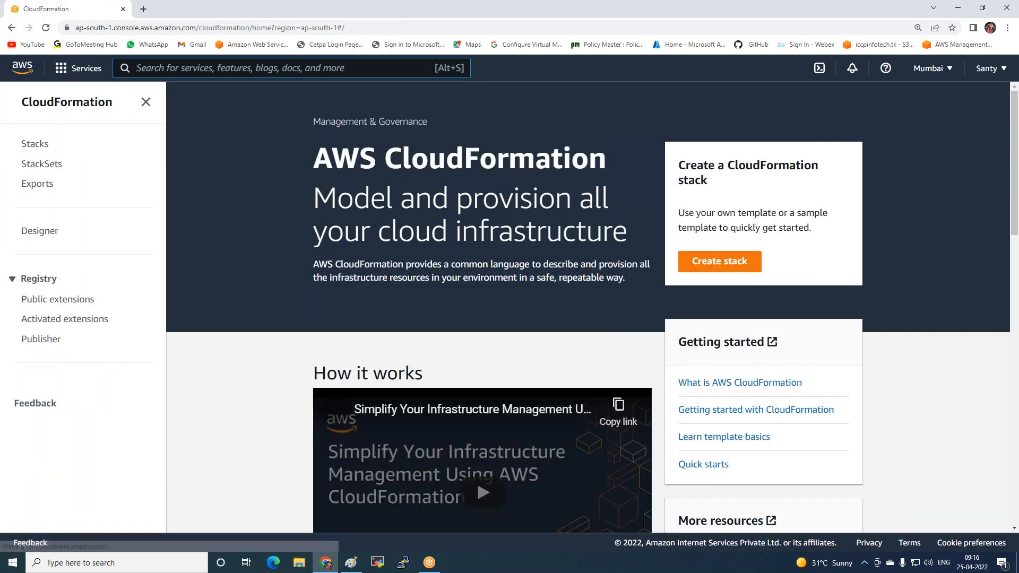
# Start creating a CloudFormation stack with the Create template in Designer option and open the template designer
pyautogui.moveTo(317, 262); pyautogui.dragTo(487, 267)
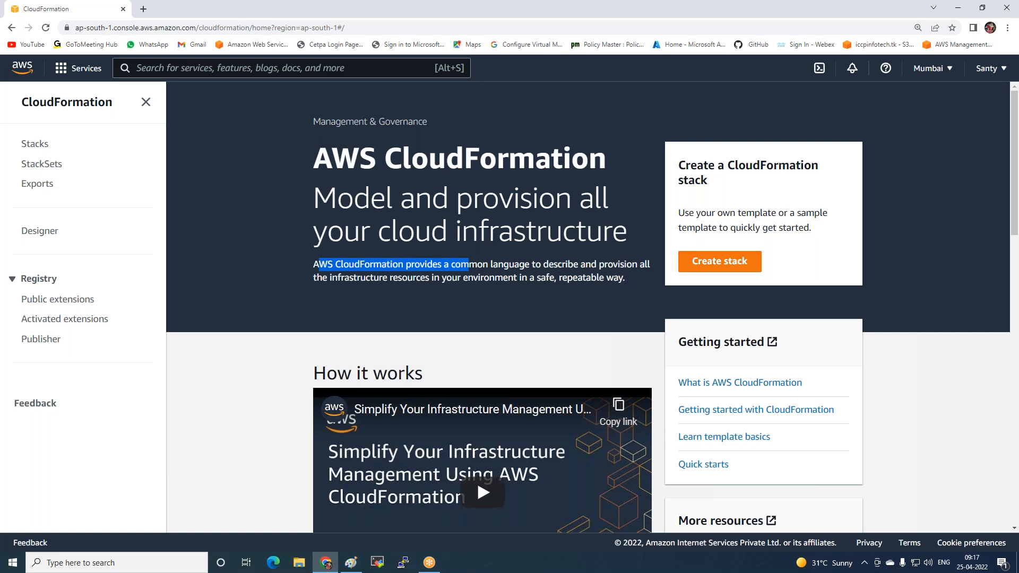
pyautogui.click(737, 269)
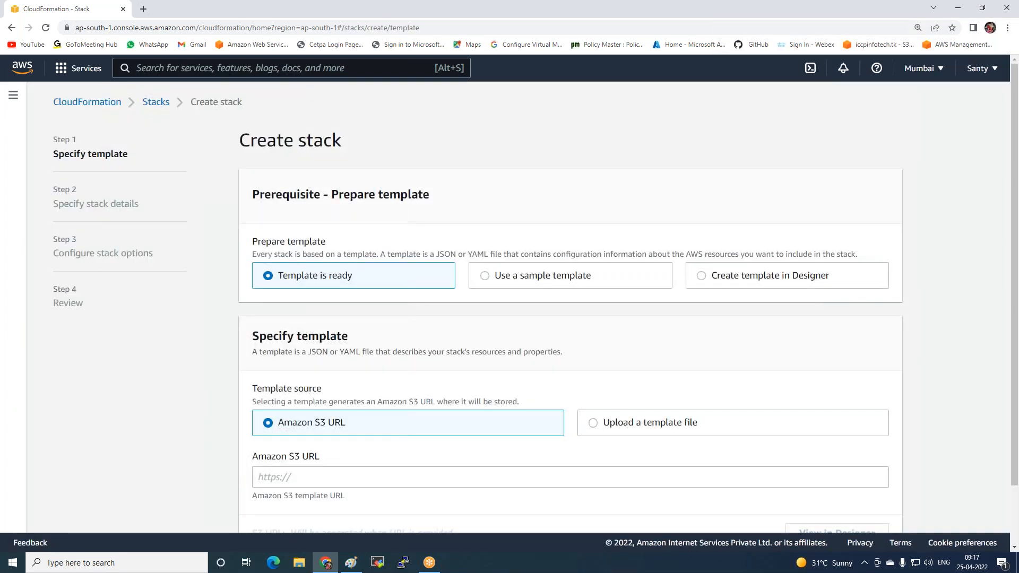
pyautogui.scroll(-2, 504, 300)
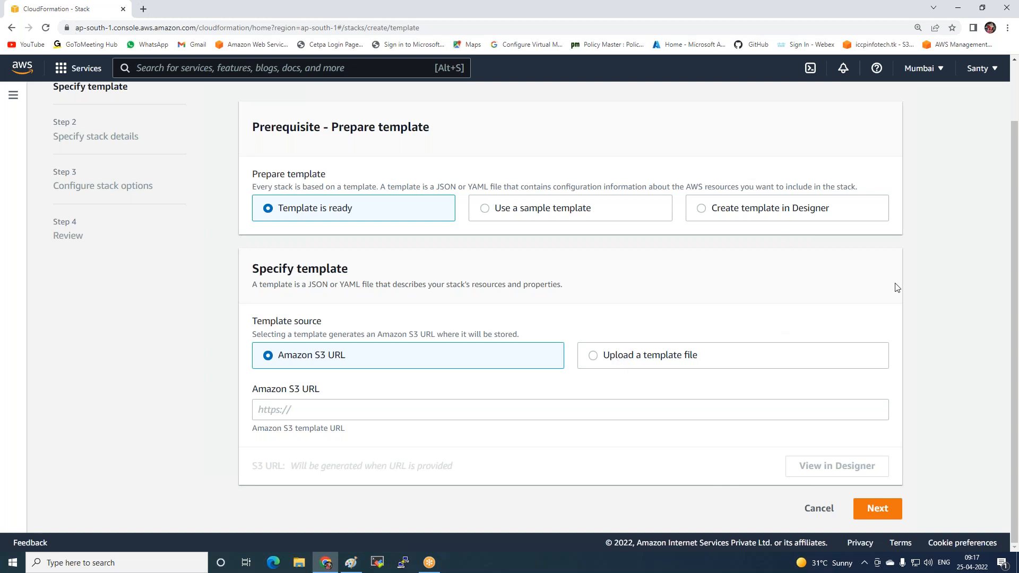
pyautogui.click(747, 210)
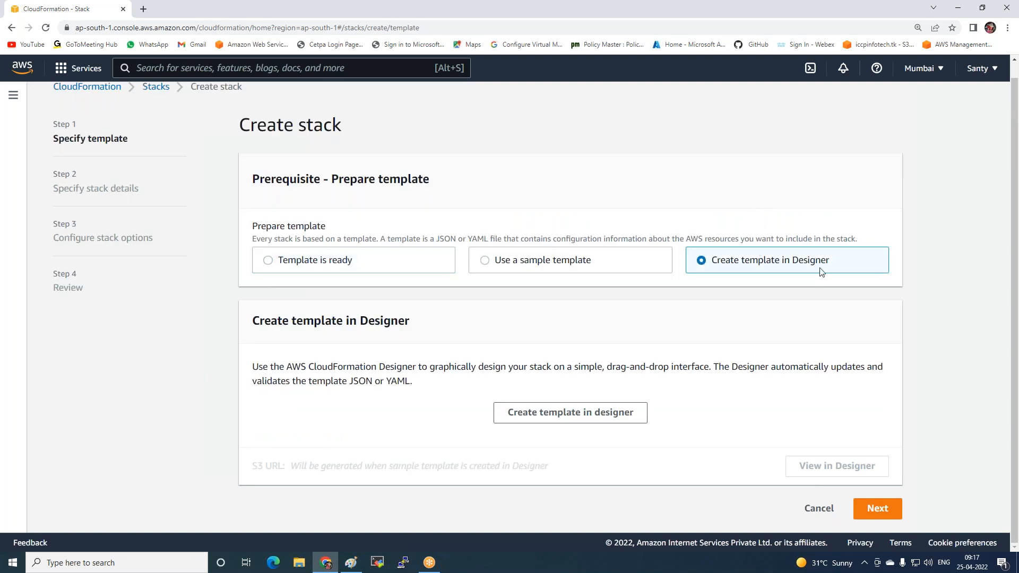
pyautogui.click(523, 413)
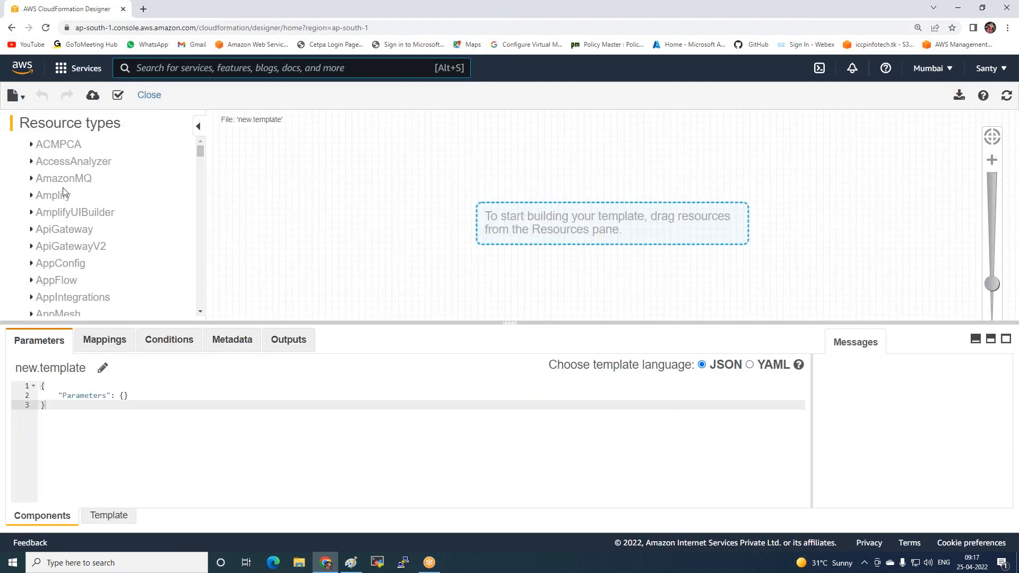
# Look through the resource types and open the sample template LAMP_Single_Instance in the designer
pyautogui.scroll(-8, 72, 202)
pyautogui.scroll(-15, 72, 204)
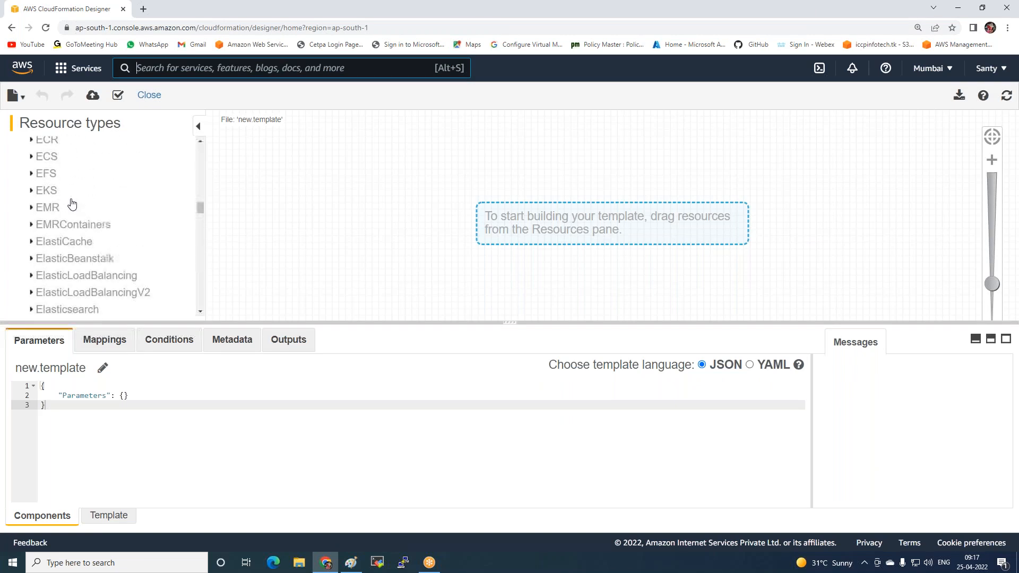
pyautogui.scroll(-9, 72, 203)
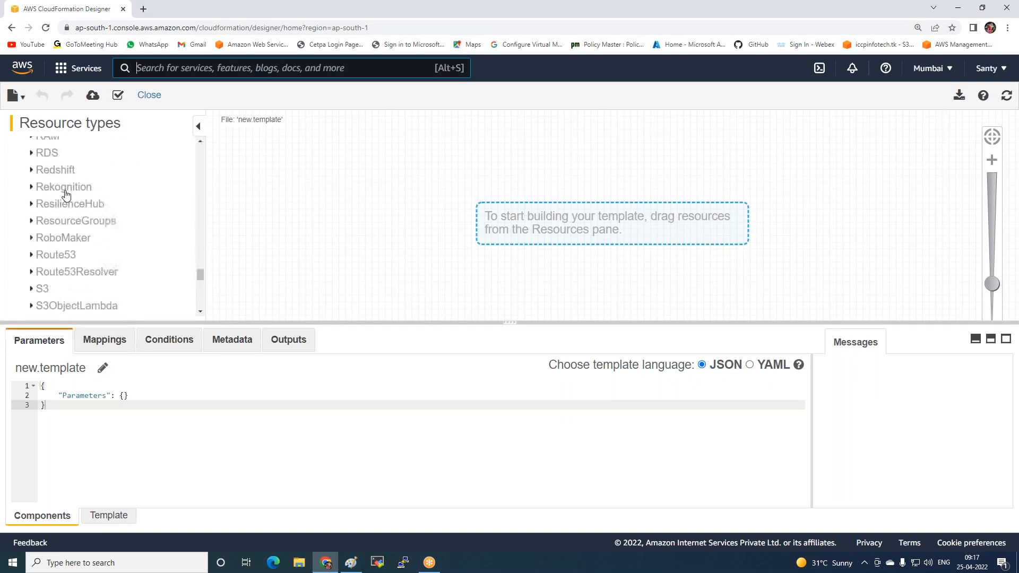
pyautogui.scroll(5, 71, 202)
pyautogui.click(24, 101)
pyautogui.click(32, 197)
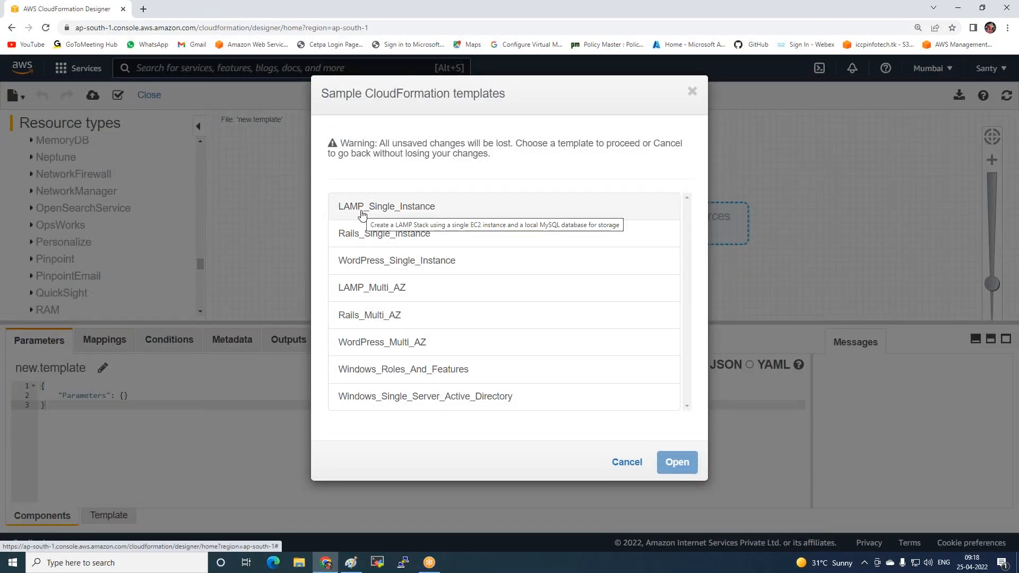
pyautogui.click(363, 214)
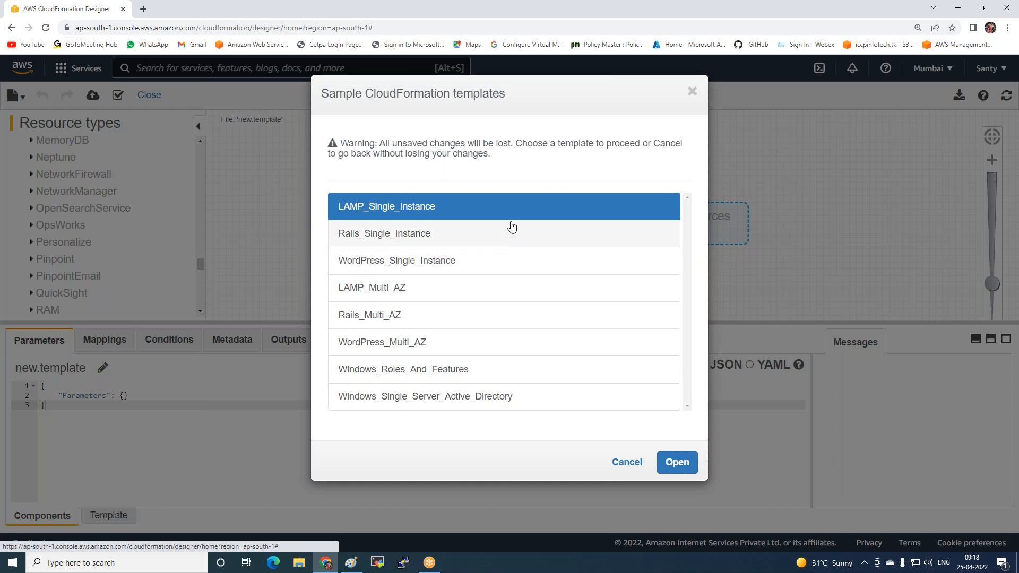
pyautogui.click(668, 464)
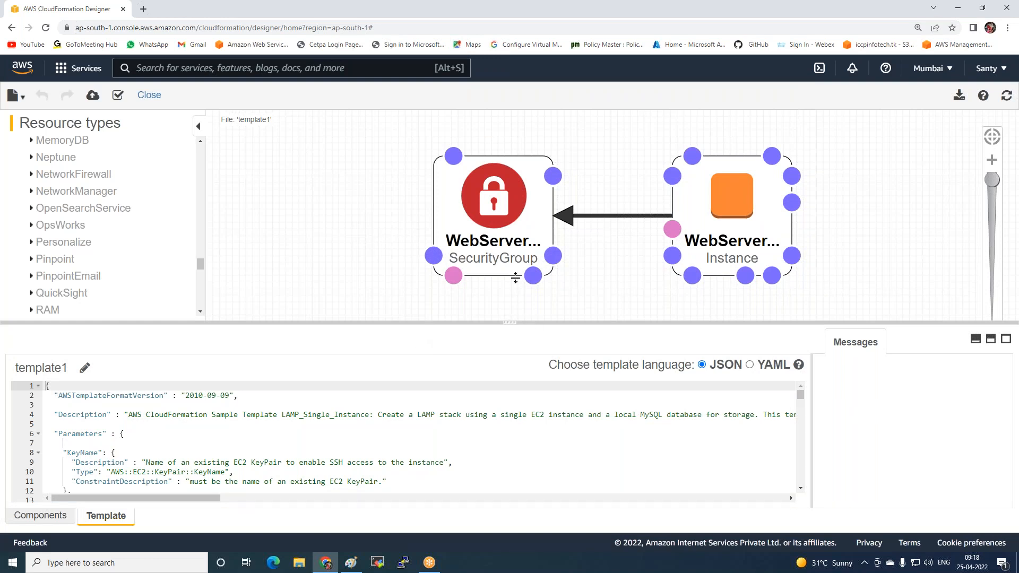
# Enlarge the template code pane to cover the design canvas and skim the JSON from the parameters to the instance type mappings
pyautogui.click(510, 323)
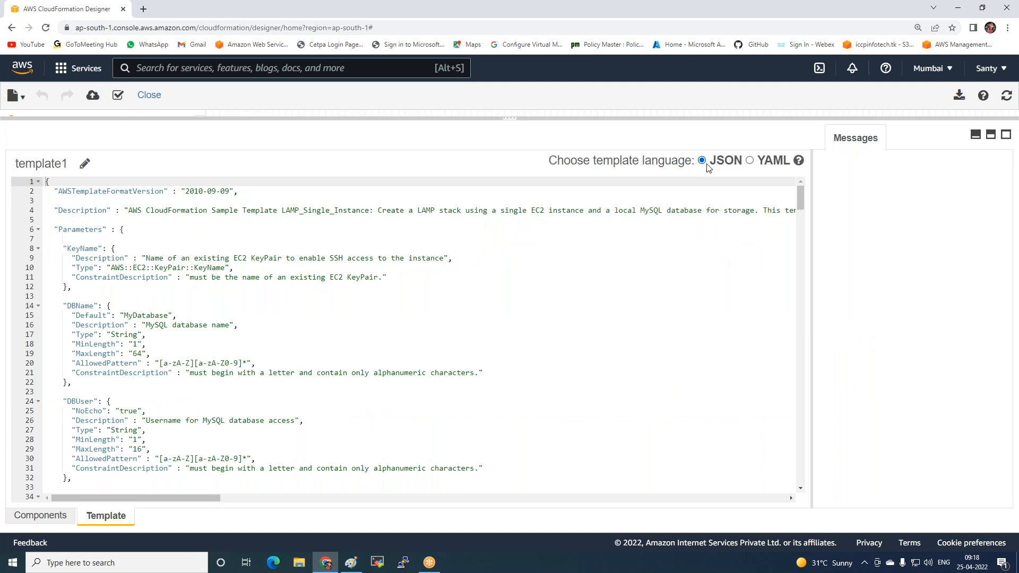
pyautogui.scroll(-8, 226, 296)
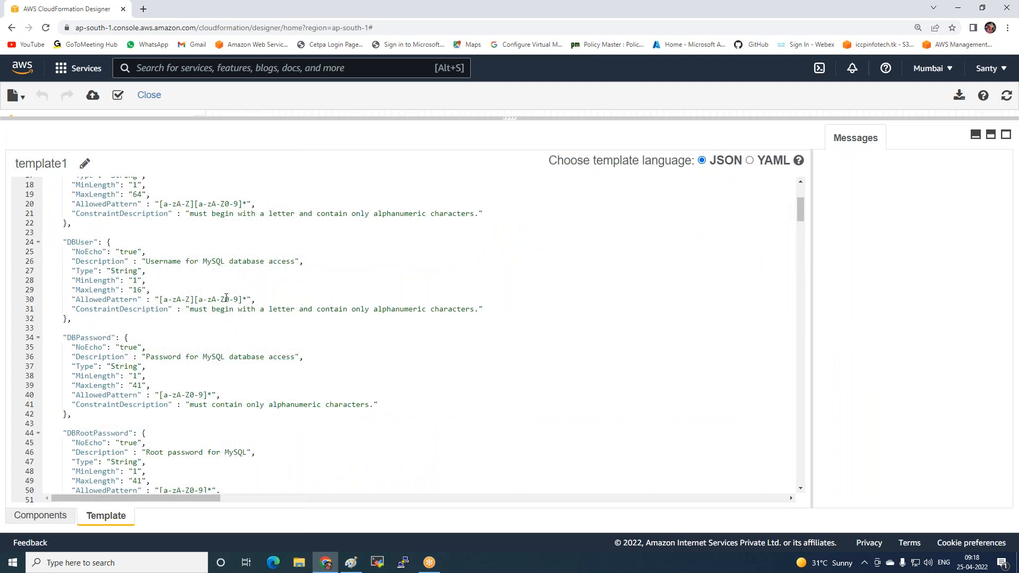
pyautogui.scroll(-11, 226, 298)
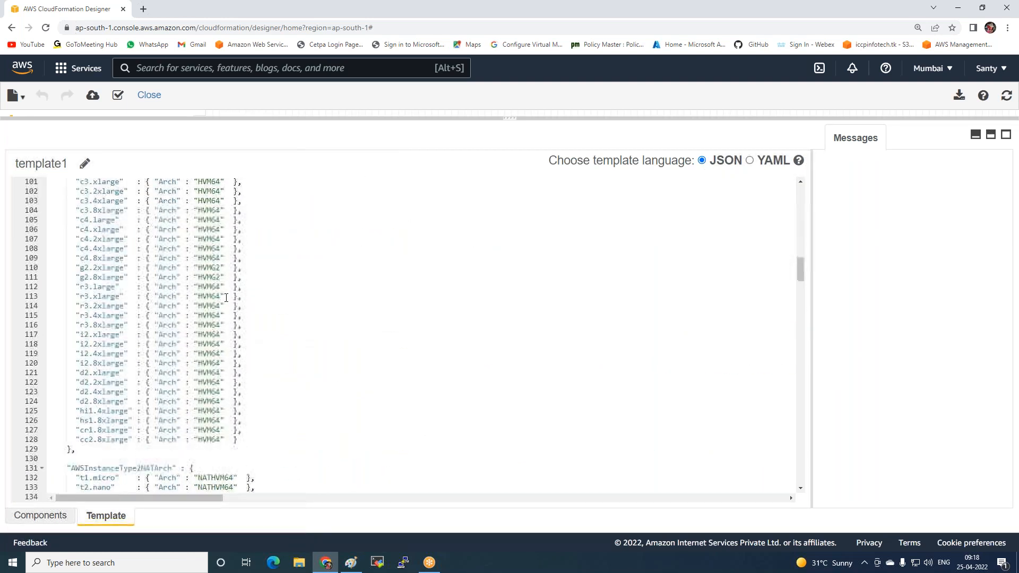
# Convert the template to YAML, look through its code up to the beginning, and convert it back to JSON
pyautogui.click(749, 160)
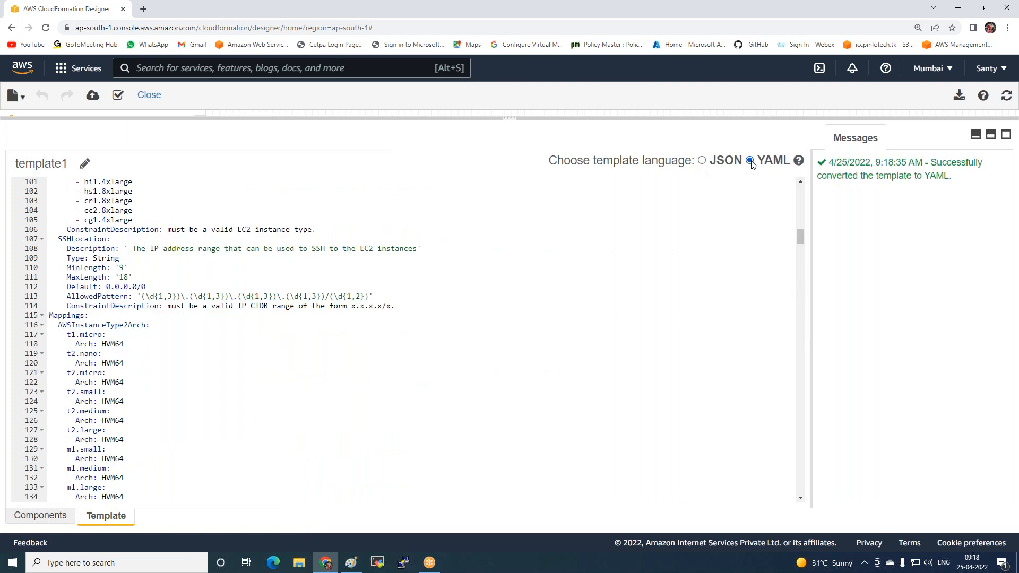
pyautogui.scroll(-17, 160, 344)
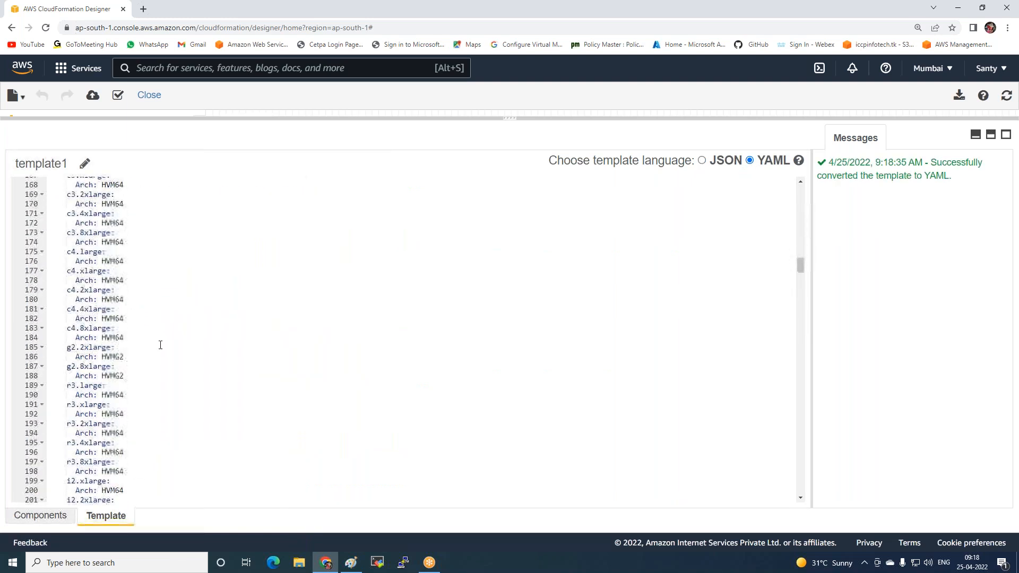
pyautogui.scroll(20, 160, 346)
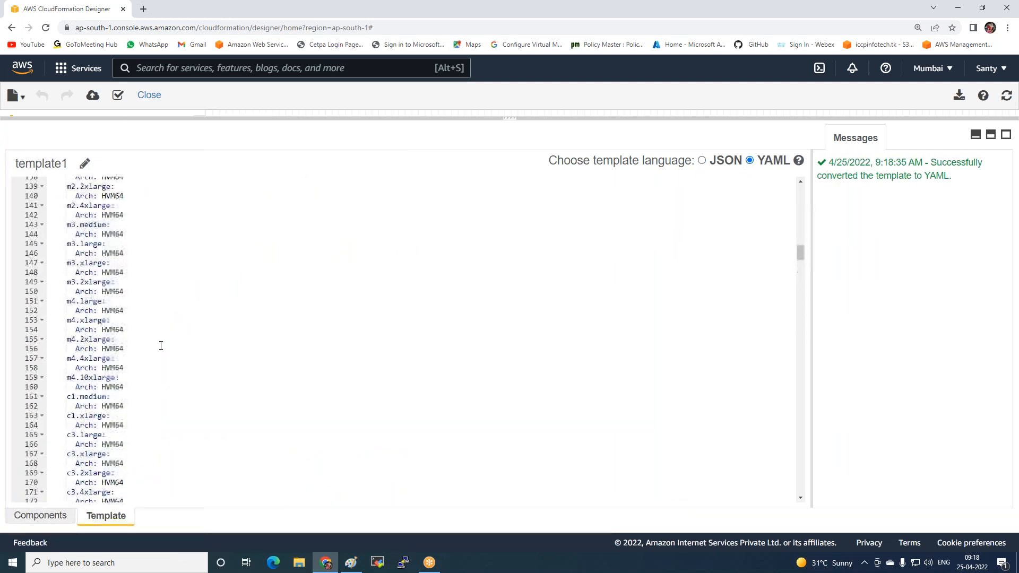
pyautogui.scroll(3, 172, 340)
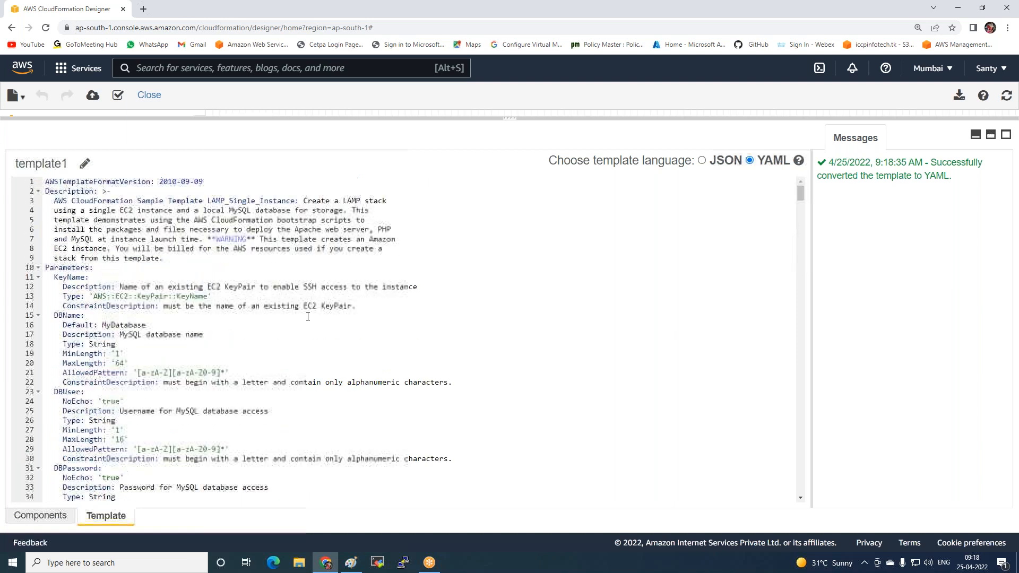
pyautogui.click(703, 160)
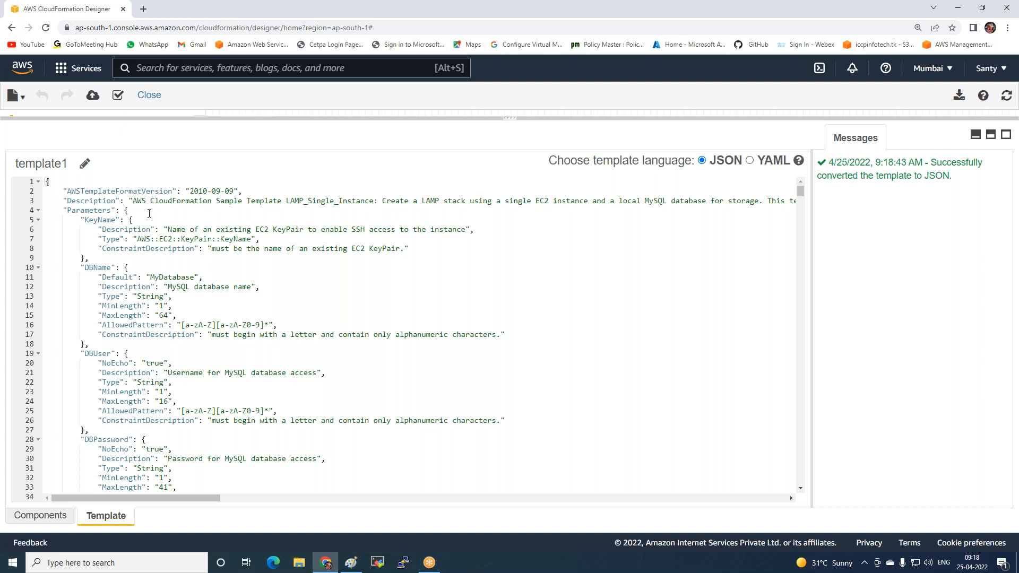
# Examine the template's description and its database name, user and password parameters in the JSON code
pyautogui.moveTo(137, 202); pyautogui.dragTo(281, 202)
pyautogui.scroll(-1, 138, 235)
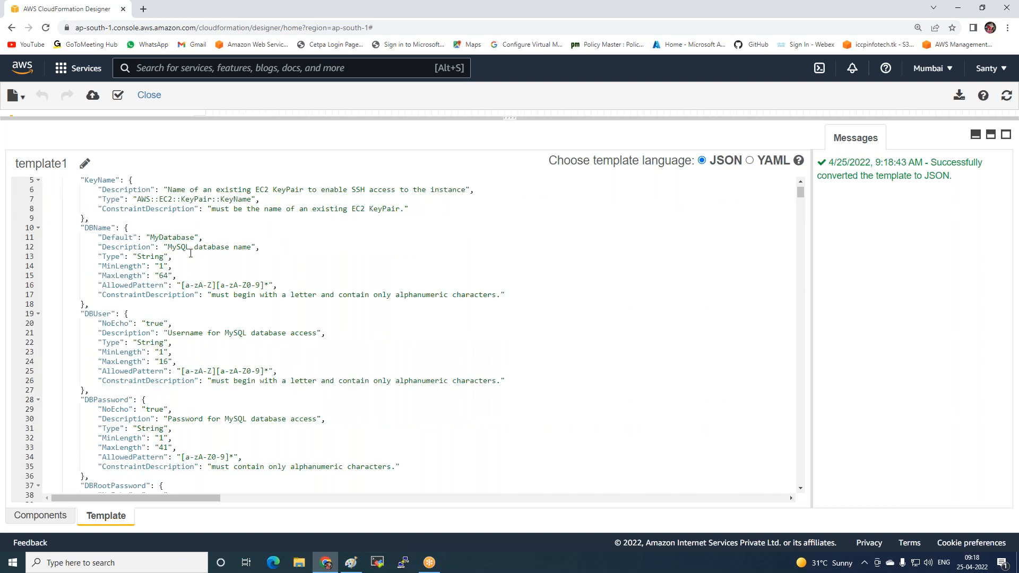
pyautogui.moveTo(164, 248); pyautogui.dragTo(244, 249)
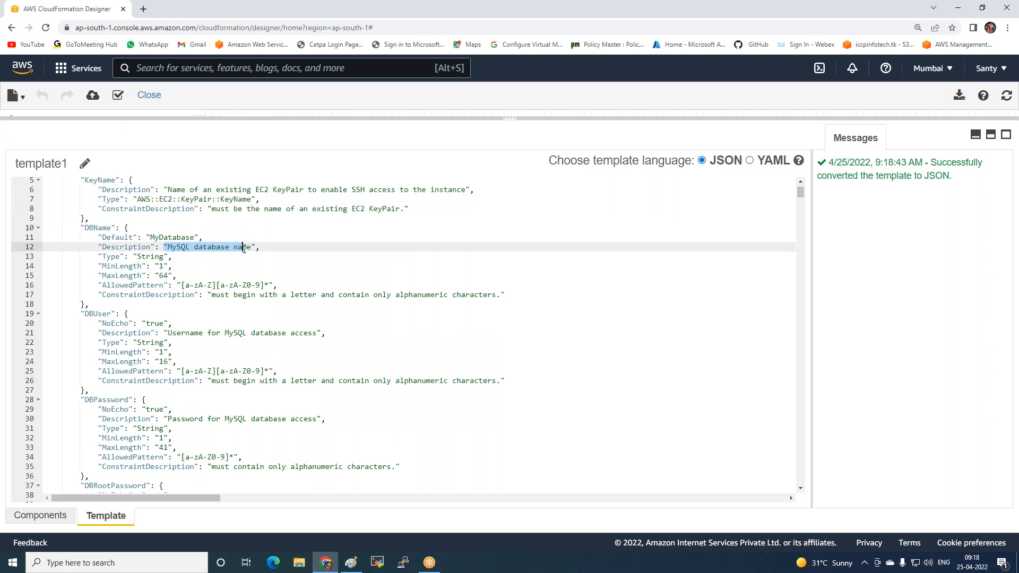
pyautogui.click(280, 263)
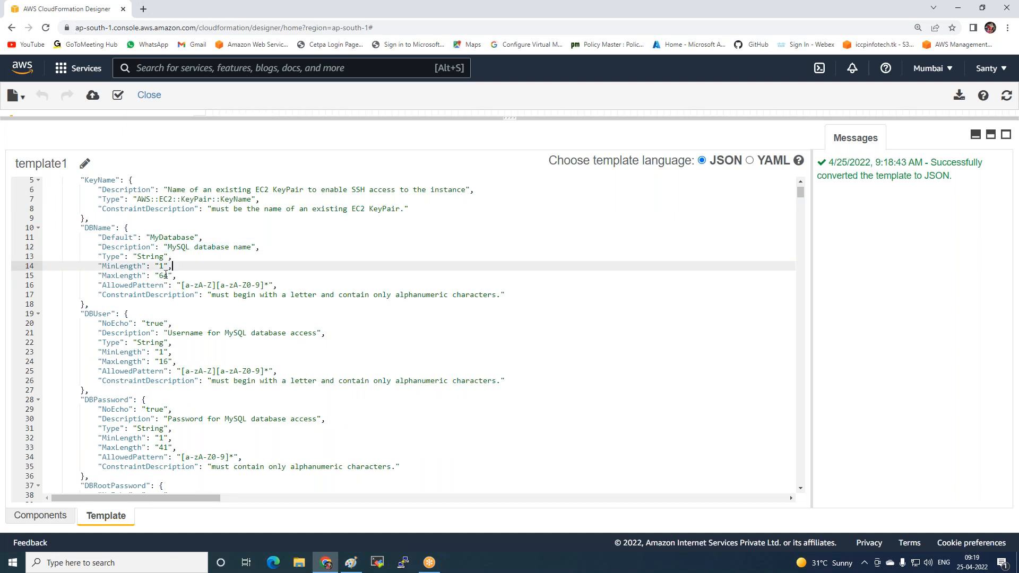
pyautogui.scroll(-1, 159, 285)
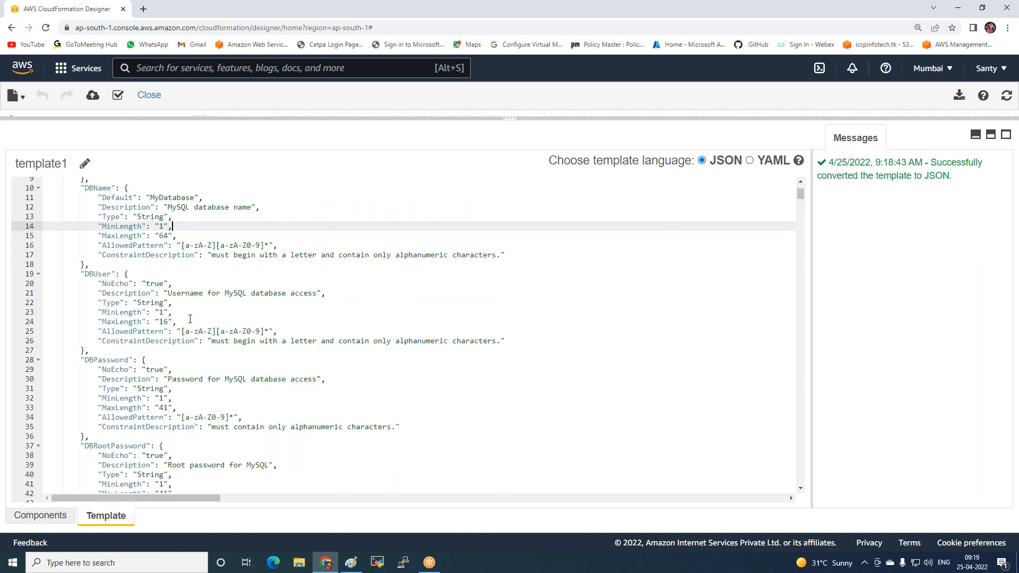
pyautogui.scroll(-2, 190, 319)
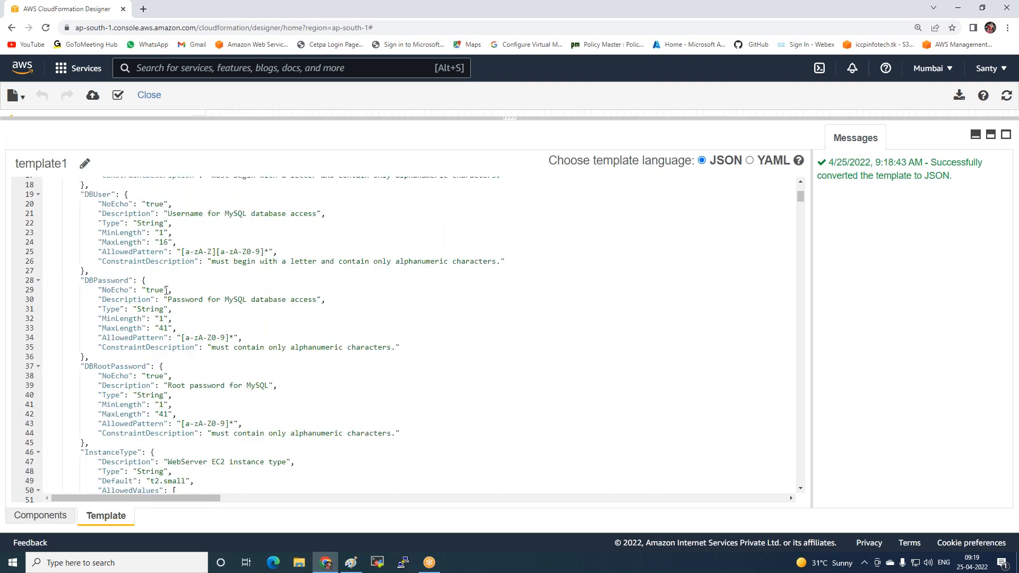
pyautogui.scroll(-3, 181, 337)
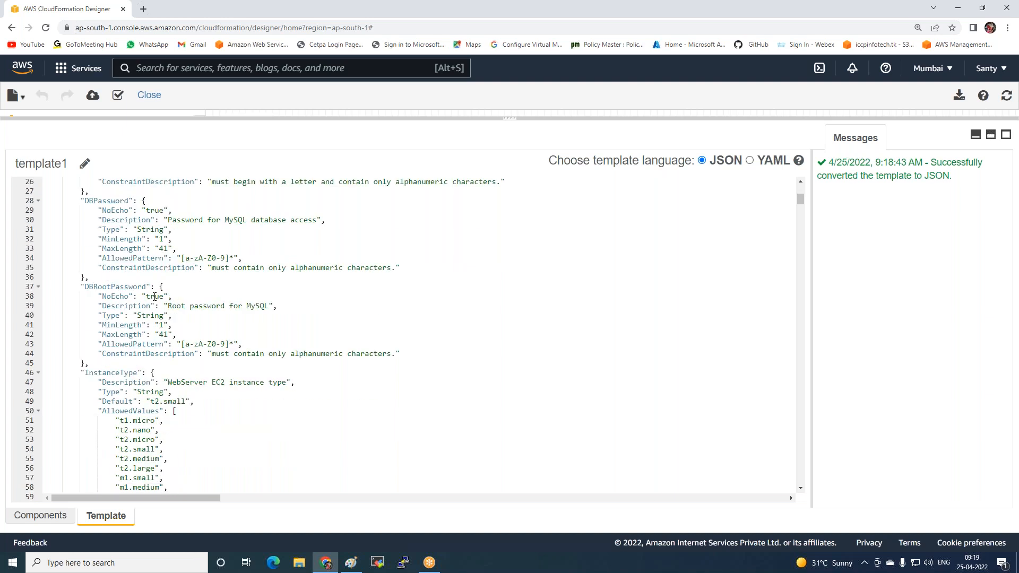
# Change the default value of the InstanceType parameter to t2.micro
pyautogui.scroll(-5, 177, 332)
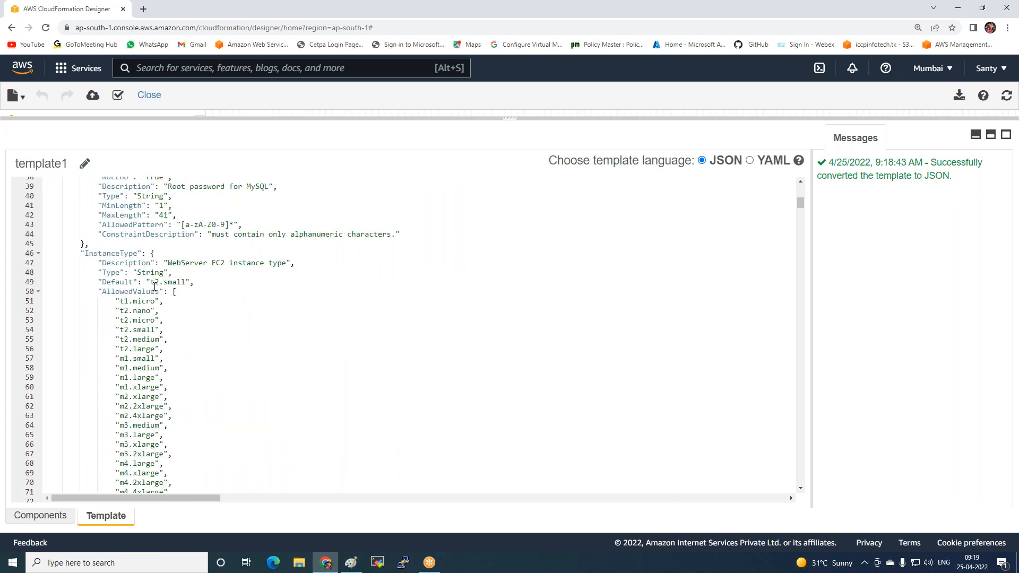
pyautogui.moveTo(150, 282); pyautogui.dragTo(186, 282)
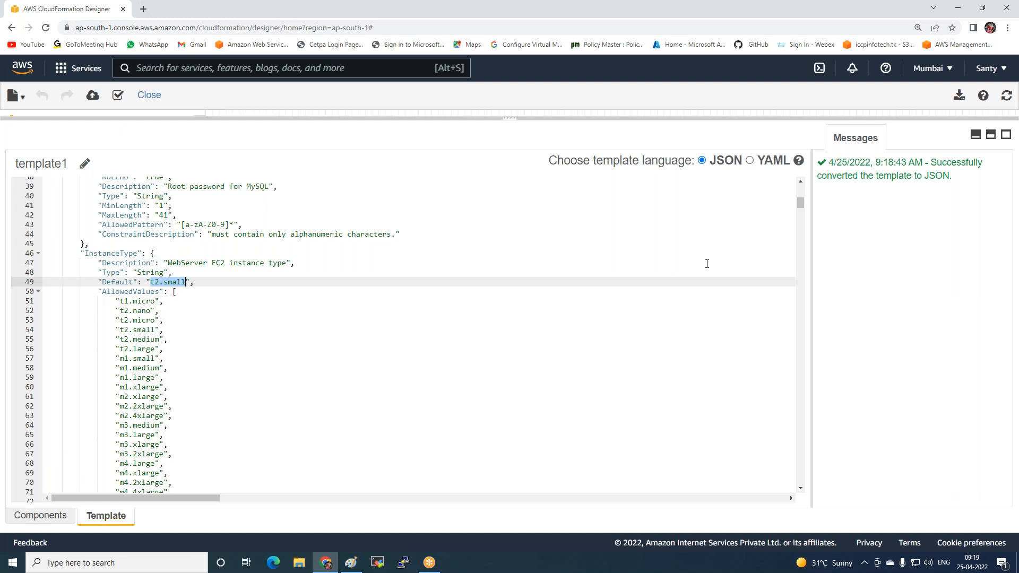
pyautogui.press('Right')
pyautogui.press('BackSpace')
pyautogui.press('BackSpace')
pyautogui.press('BackSpace')
pyautogui.press('BackSpace')
pyautogui.press('BackSpace')
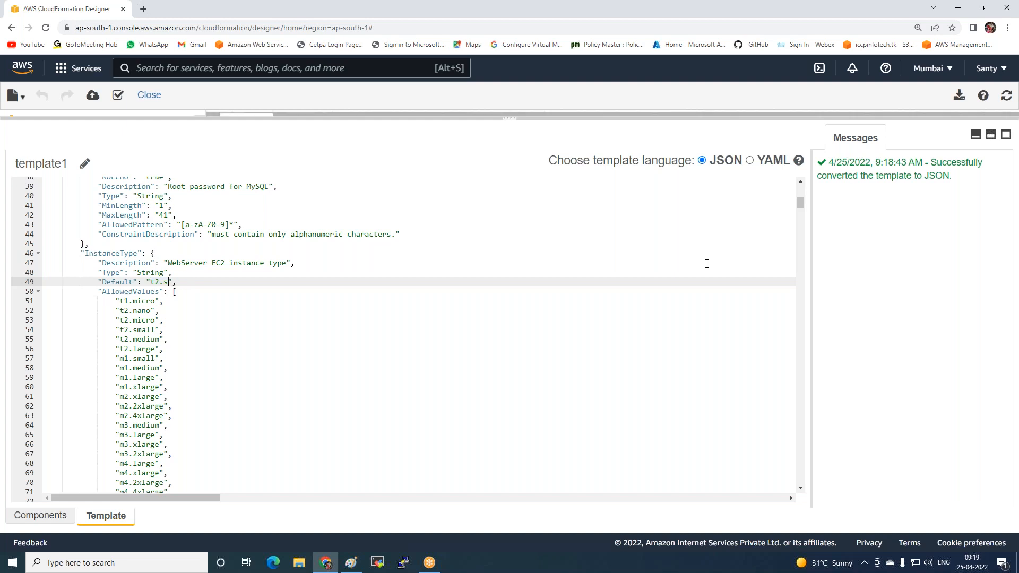
pyautogui.write('micro')
# Delete the InstanceType allowed values from t2.small through cc2.8xlarge, including the leftover comma line, keeping cg1.4xlarge as the last entry
pyautogui.scroll(-1, 689, 294)
pyautogui.scroll(1, 687, 291)
pyautogui.moveTo(116, 329); pyautogui.dragTo(177, 400)
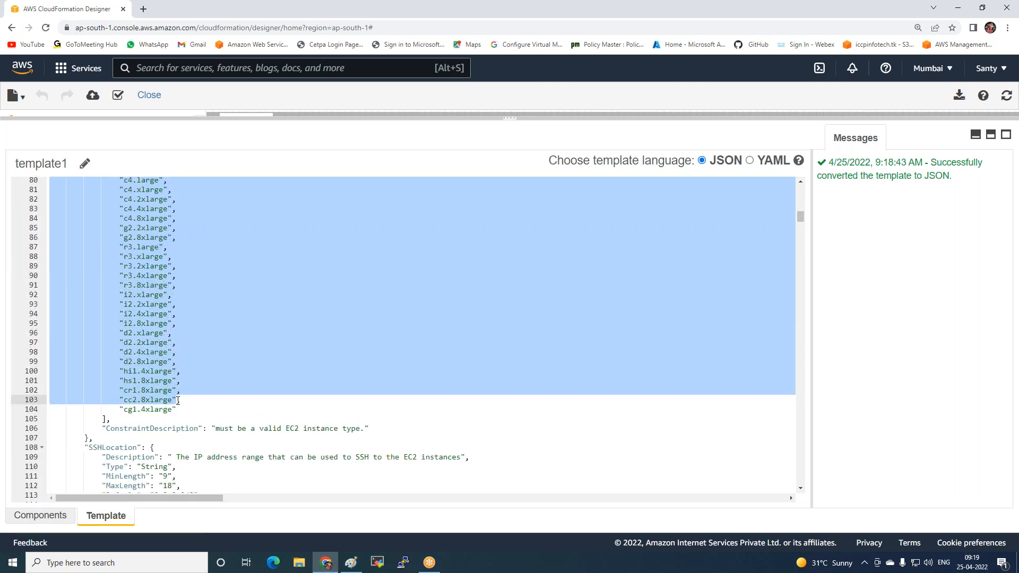
pyautogui.press('Delete')
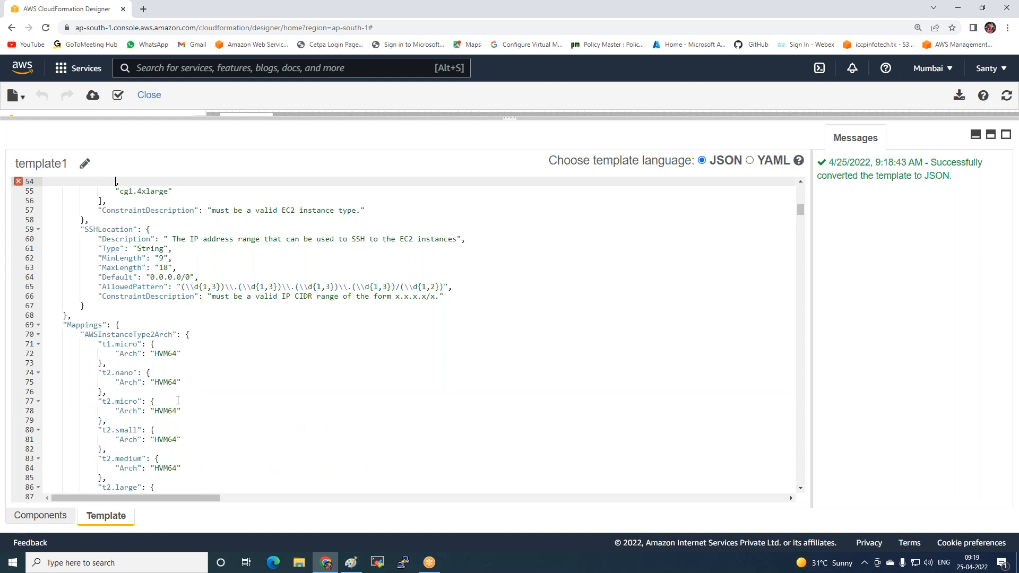
pyautogui.scroll(5, 178, 401)
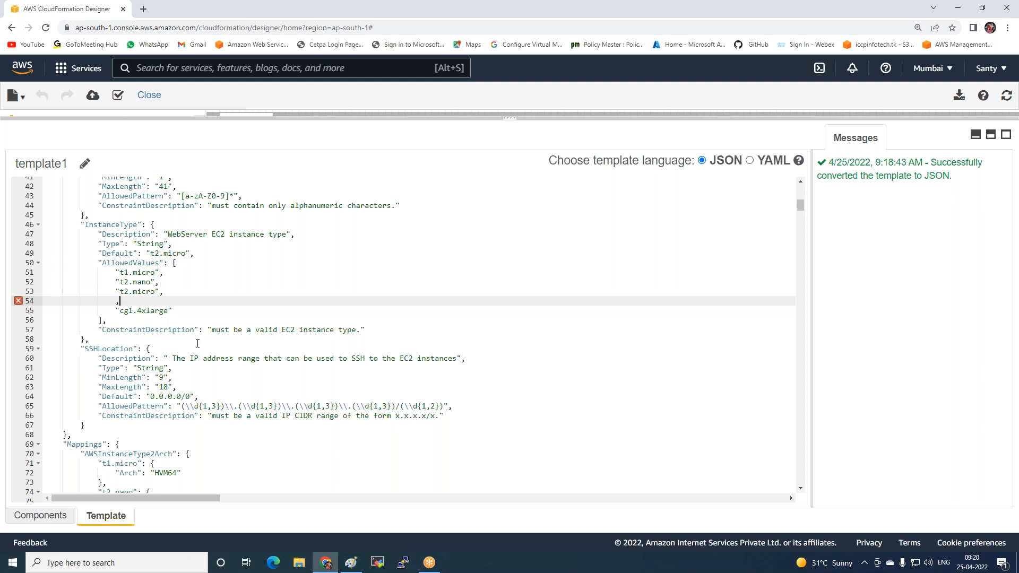
pyautogui.press('BackSpace')
pyautogui.press('BackSpace')
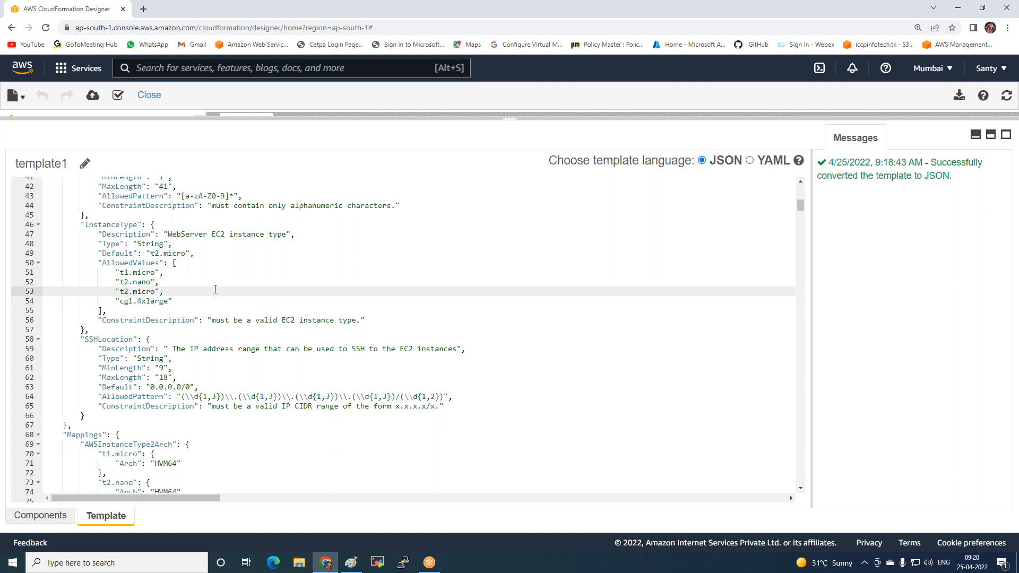
# Examine the SSHLocation default and allowed pattern, the architecture and region AMI mappings, and the web server instance's install packages
pyautogui.scroll(-1, 215, 290)
pyautogui.scroll(-1, 228, 300)
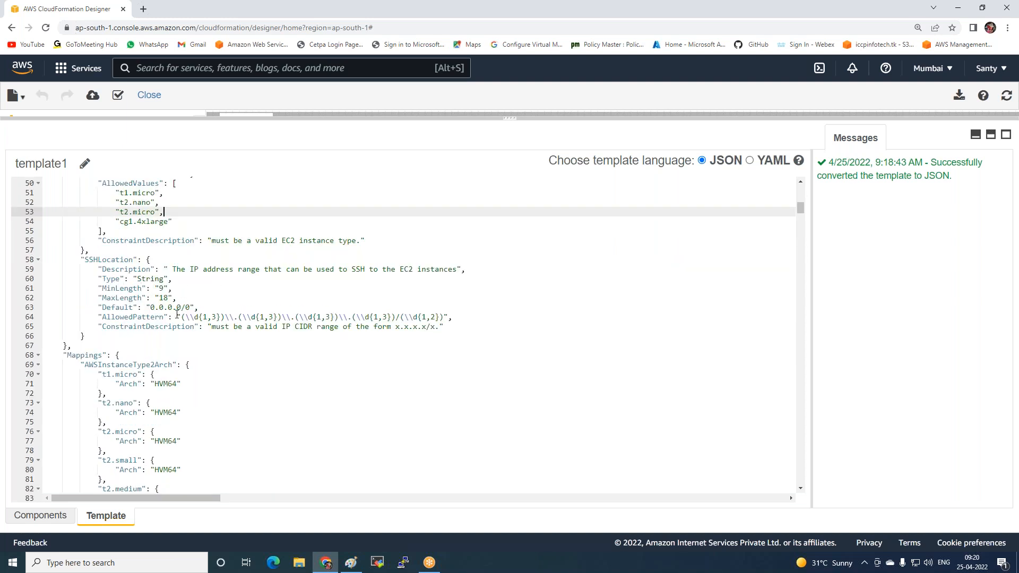
pyautogui.moveTo(136, 308); pyautogui.dragTo(237, 317)
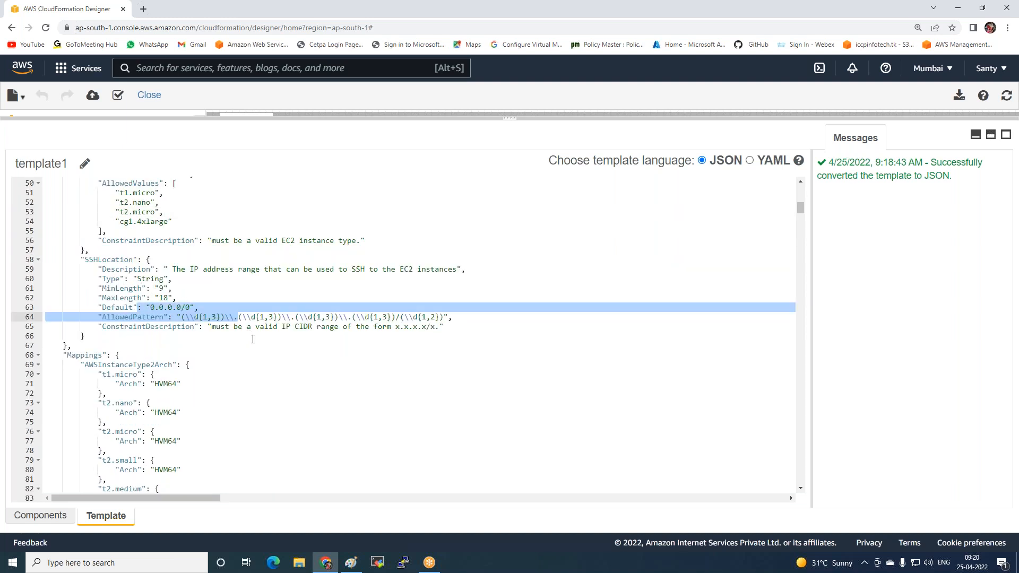
pyautogui.scroll(-4, 253, 339)
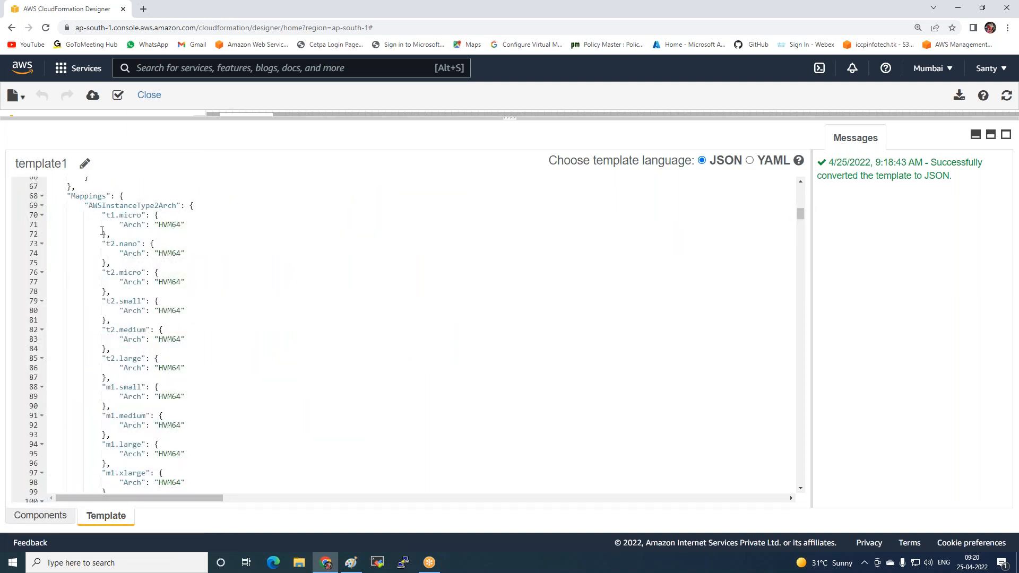
pyautogui.scroll(-9, 161, 271)
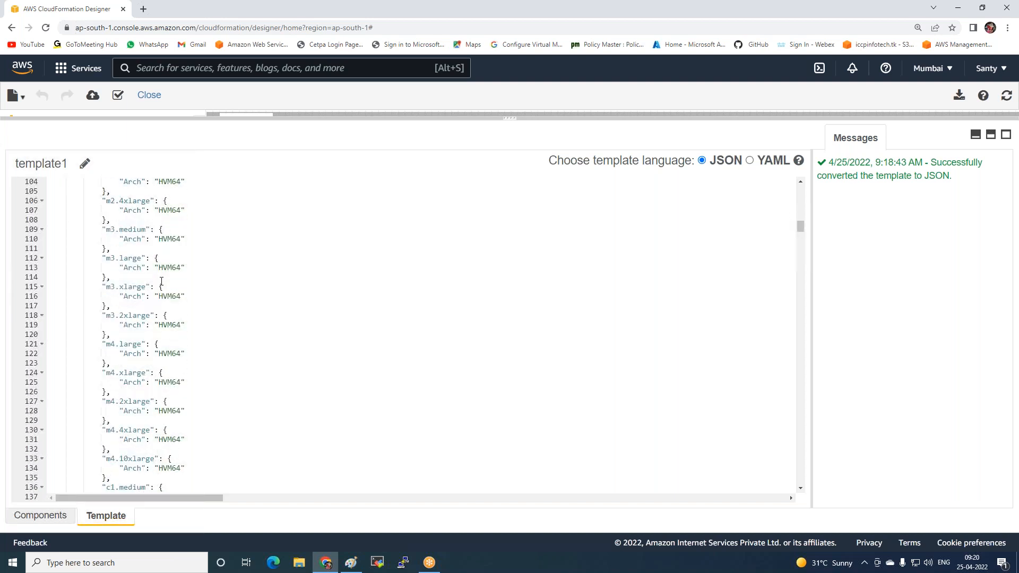
pyautogui.scroll(-20, 176, 325)
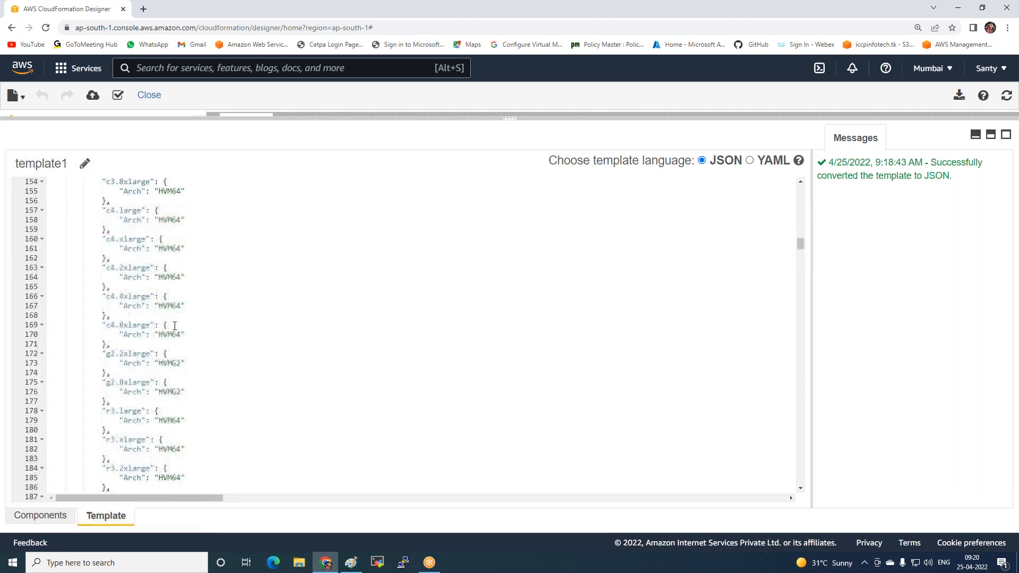
pyautogui.scroll(-20, 175, 324)
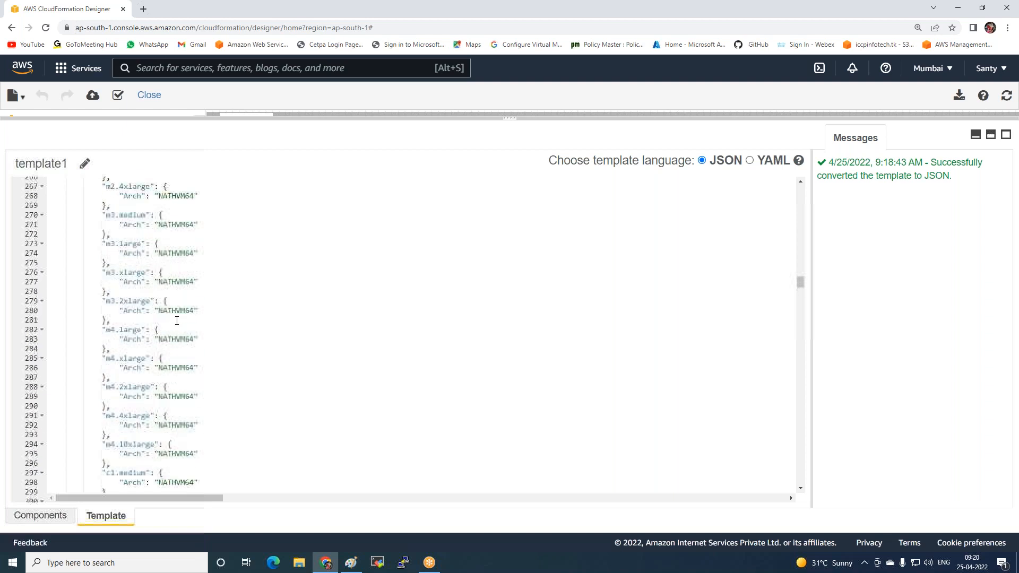
pyautogui.scroll(-20, 177, 320)
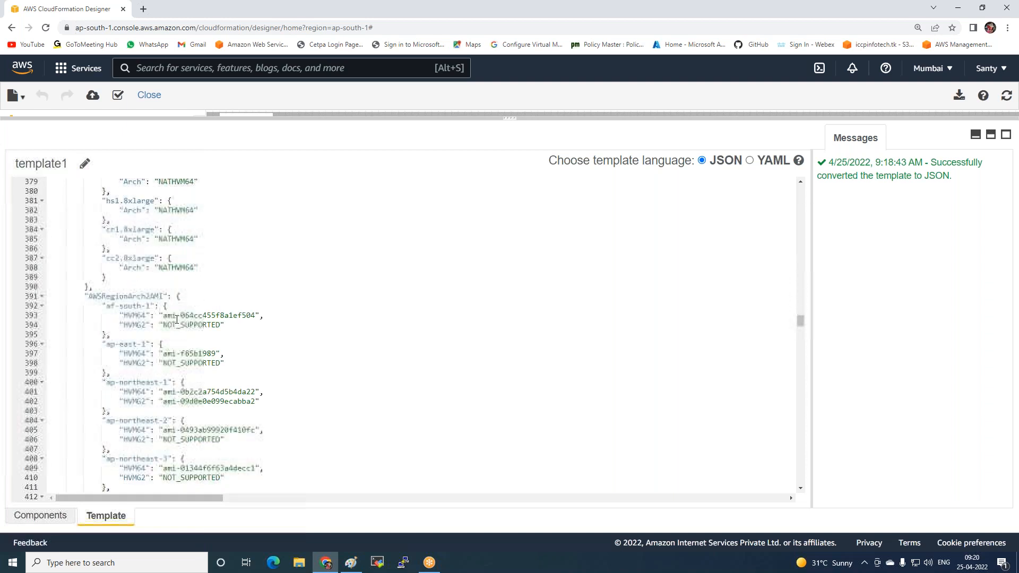
pyautogui.scroll(-20, 185, 265)
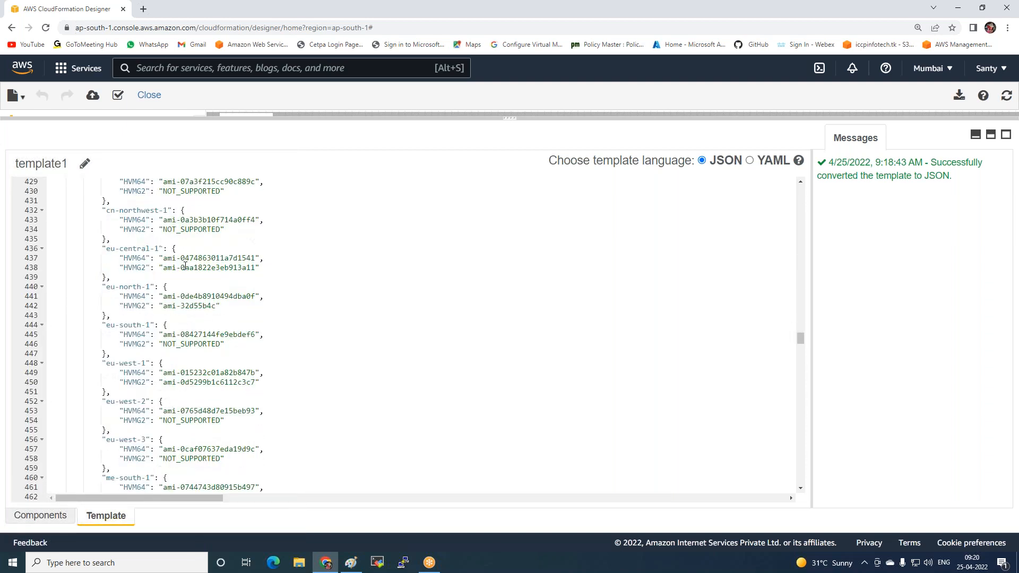
pyautogui.scroll(-3, 185, 265)
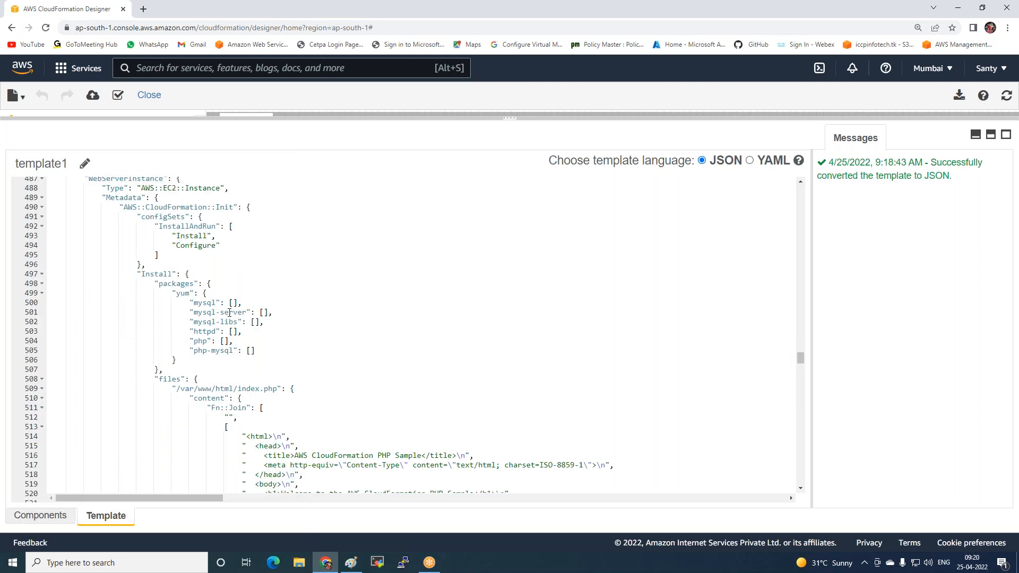
# Change the h1 heading in the index.php content to "Welcome t0 ICCP INFOTECH"
pyautogui.scroll(-5, 230, 312)
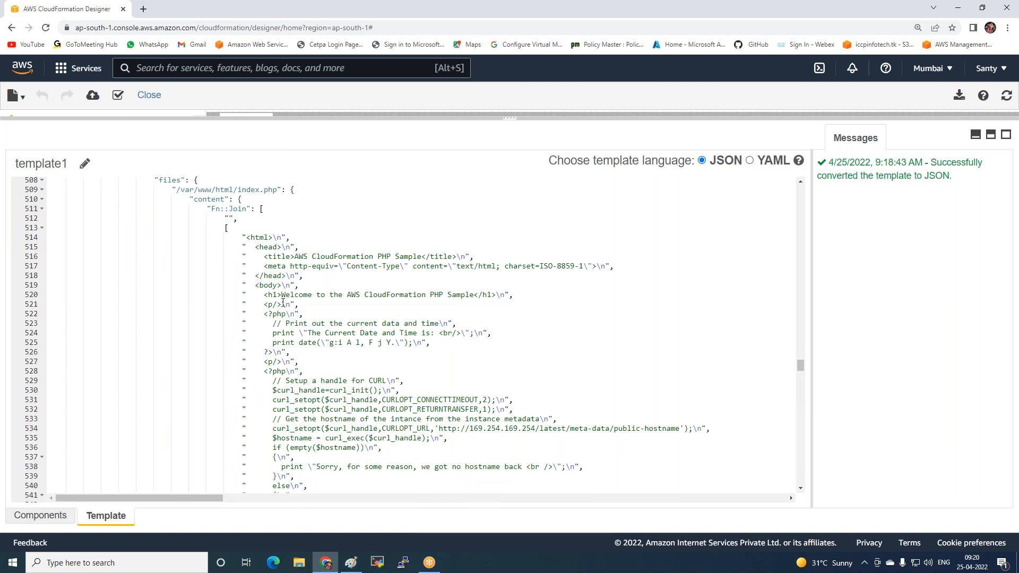
pyautogui.moveTo(317, 295); pyautogui.dragTo(474, 296)
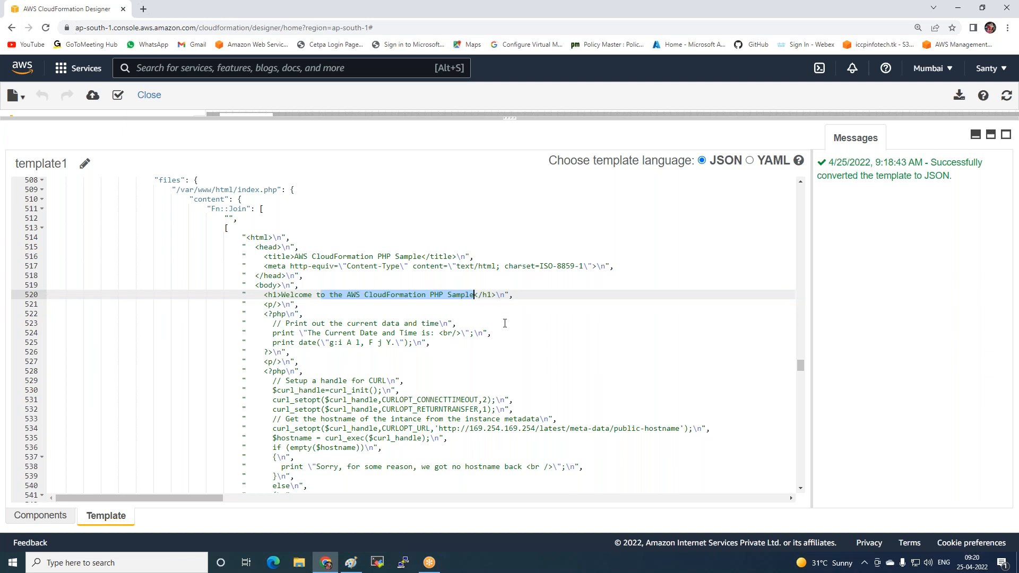
pyautogui.press('Delete')
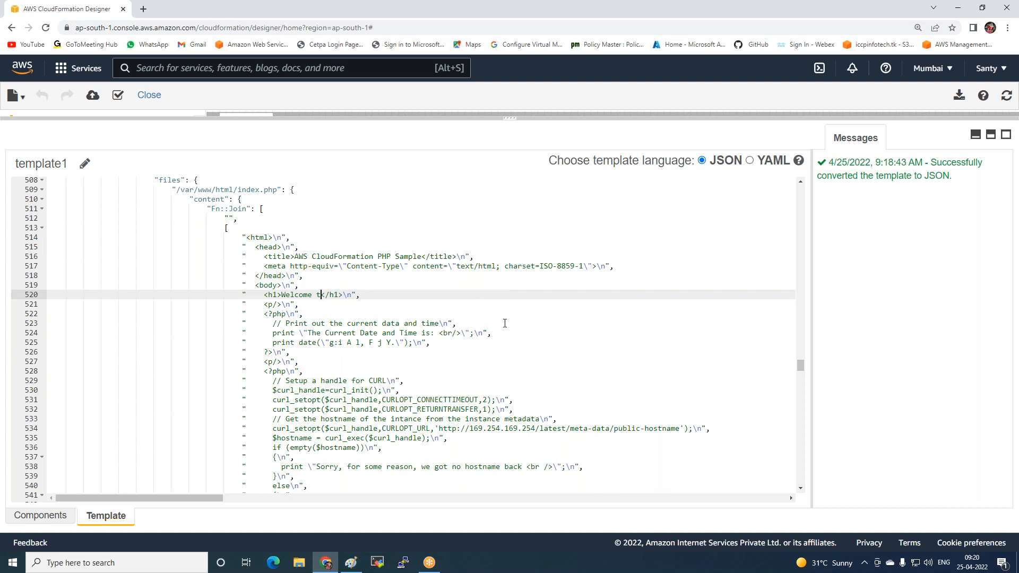
pyautogui.write('0 ICCP INFOTECH')
# Replace the page title in the index.php head with "ICCP INDIA"
pyautogui.click(422, 257)
pyautogui.press('BackSpace')
pyautogui.press('BackSpace')
pyautogui.press('BackSpace')
pyautogui.press('BackSpace')
pyautogui.press('BackSpace')
pyautogui.press('BackSpace')
pyautogui.press('BackSpace')
pyautogui.press('BackSpace')
pyautogui.press('BackSpace')
pyautogui.press('BackSpace')
pyautogui.press('BackSpace')
pyautogui.press('BackSpace')
pyautogui.press('BackSpace')
pyautogui.press('BackSpace')
pyautogui.press('BackSpace')
pyautogui.press('BackSpace')
pyautogui.press('BackSpace')
pyautogui.press('BackSpace')
pyautogui.press('BackSpace')
pyautogui.press('BackSpace')
pyautogui.press('BackSpace')
pyautogui.press('BackSpace')
pyautogui.press('BackSpace')
pyautogui.press('BackSpace')
pyautogui.press('BackSpace')
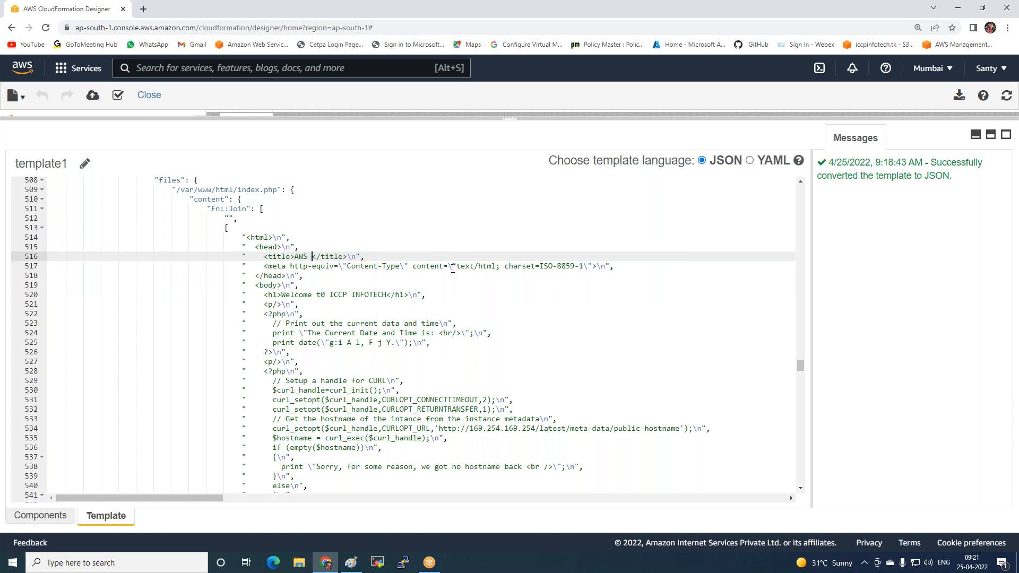
pyautogui.press('BackSpace')
pyautogui.press('BackSpace')
pyautogui.press('BackSpace')
pyautogui.press('BackSpace')
pyautogui.write('ICCP INDIA')
pyautogui.scroll(-3, 373, 350)
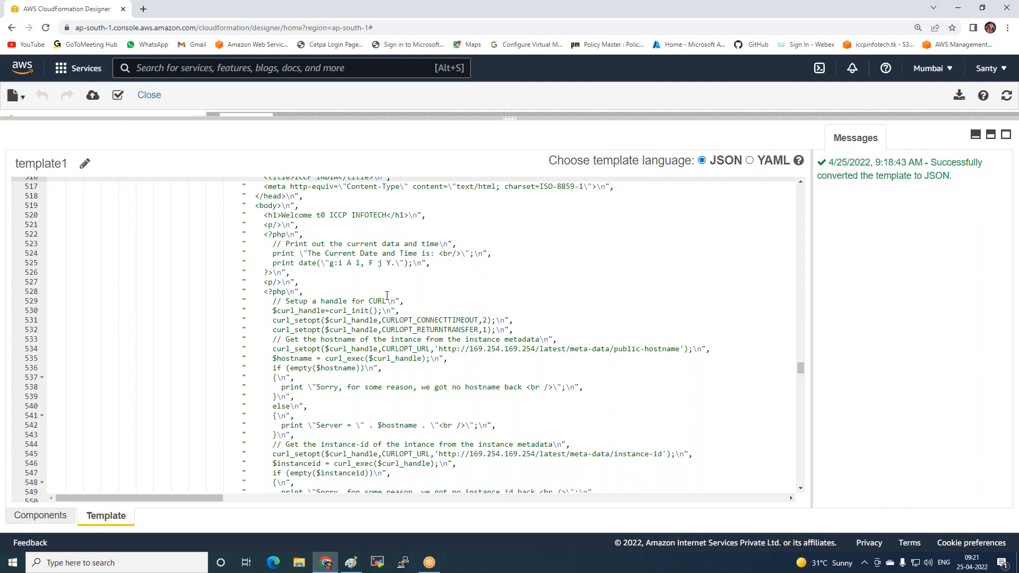
pyautogui.scroll(-7, 387, 288)
pyautogui.scroll(7, 393, 307)
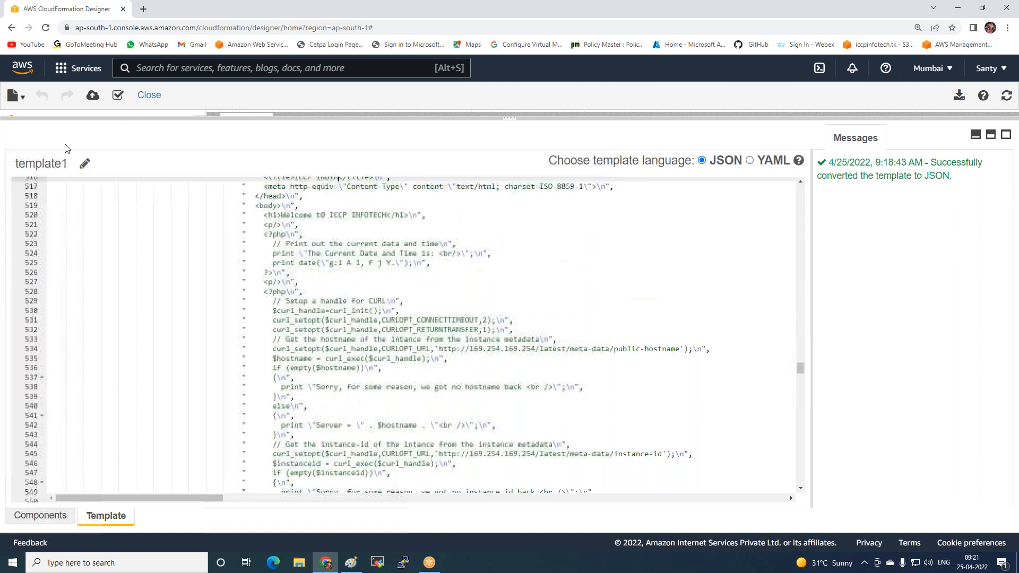
# Start creating a stack from the edited template, keeping its Amazon S3 URL as the source, and proceed to the stack details
pyautogui.click(92, 96)
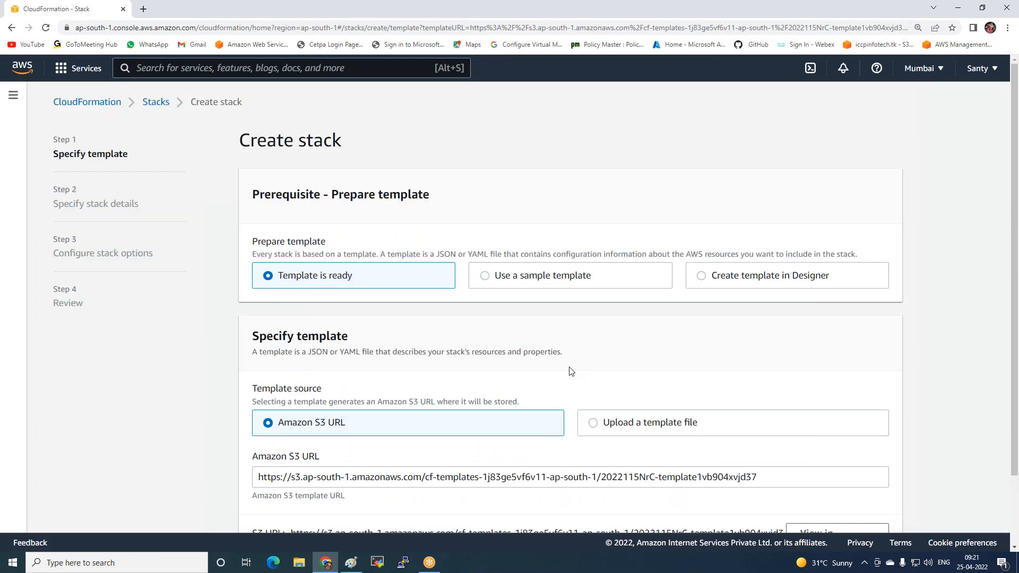
pyautogui.scroll(-2, 421, 410)
pyautogui.click(878, 509)
# Name the stack Linus-Server
pyautogui.click(305, 242)
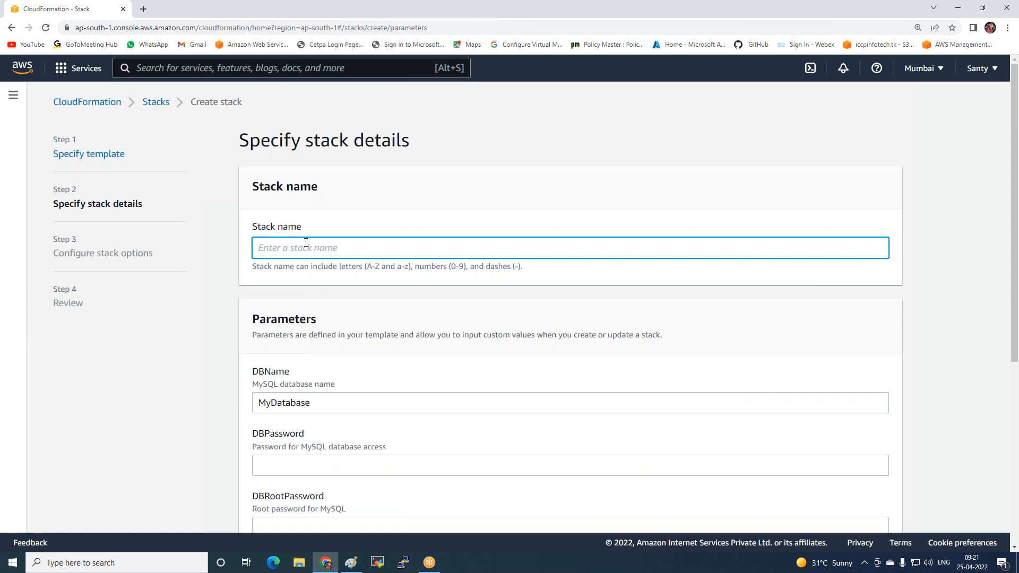
pyautogui.write('S')
pyautogui.press('BackSpace')
pyautogui.write('Linus-Server')
# Enter the MySQL database password, the root password and the database username in the DBPassword, DBRootPassword and DBUser parameters
pyautogui.scroll(-4, 325, 332)
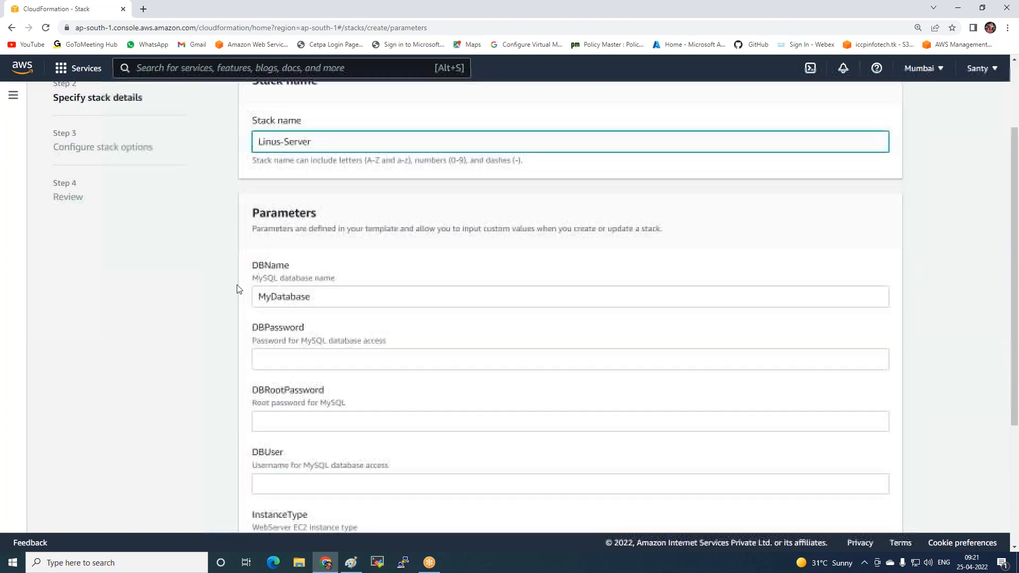
pyautogui.click(278, 257)
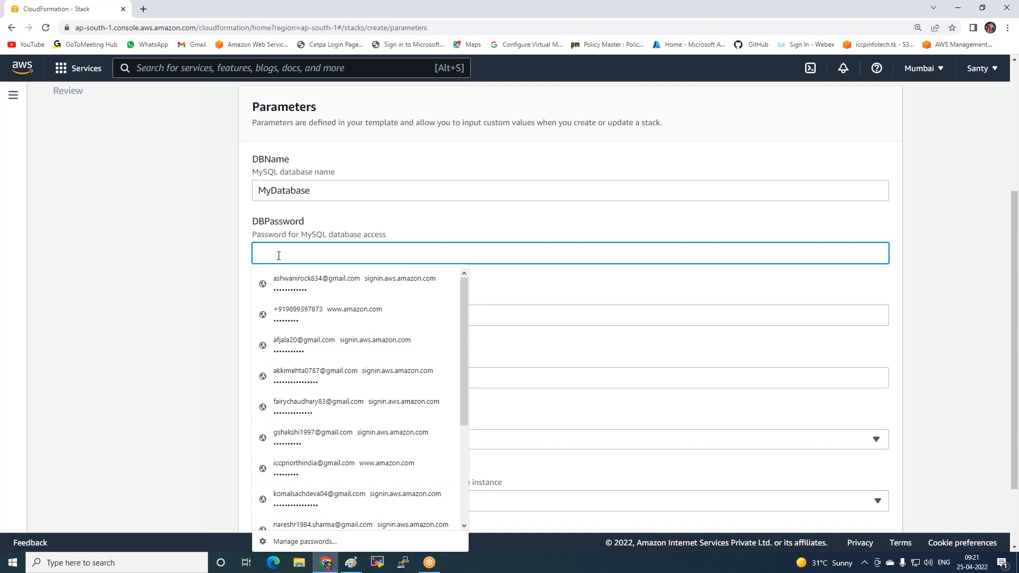
pyautogui.write('••••••••')
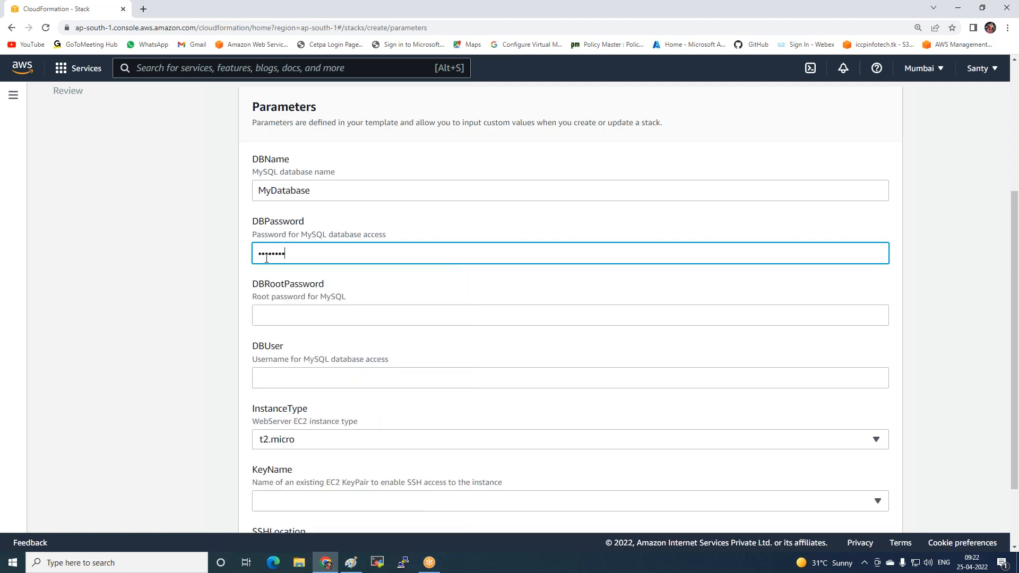
pyautogui.click(298, 310)
pyautogui.write('••••••')
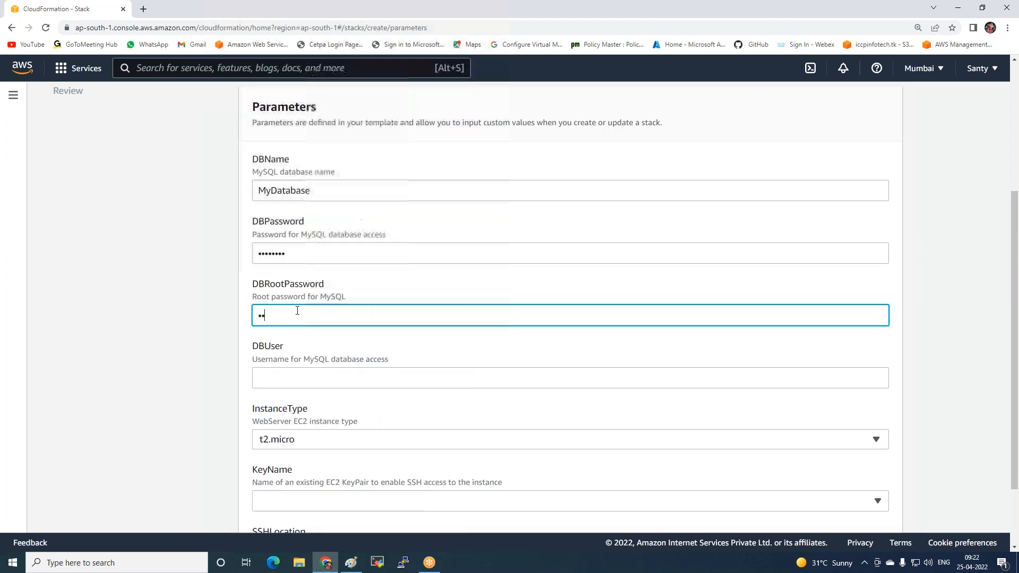
pyautogui.write('••')
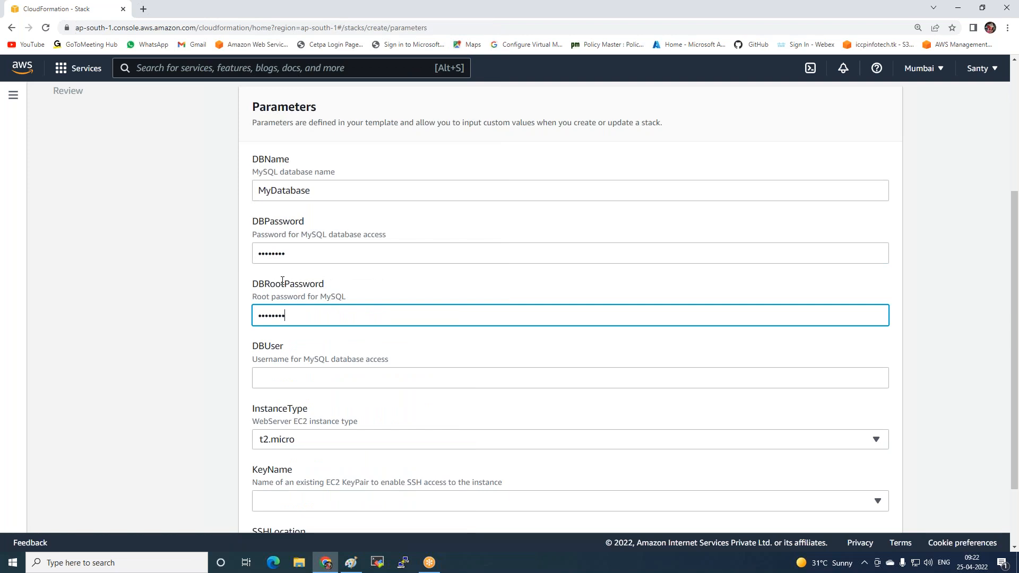
pyautogui.click(263, 373)
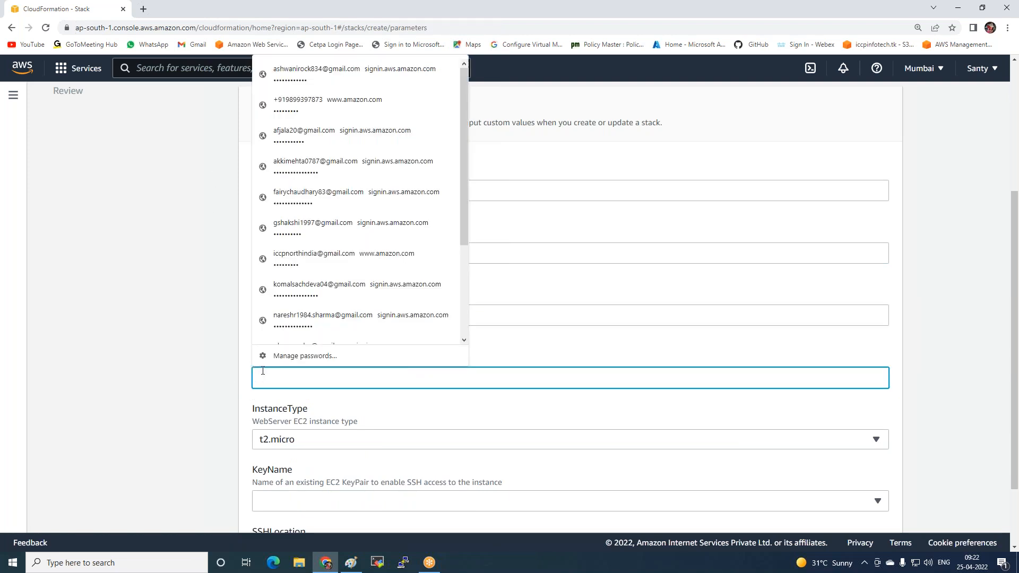
pyautogui.write('••••')
pyautogui.click(178, 246)
# Choose linux-key as the KeyName parameter and continue to the stack options
pyautogui.scroll(-2, 177, 246)
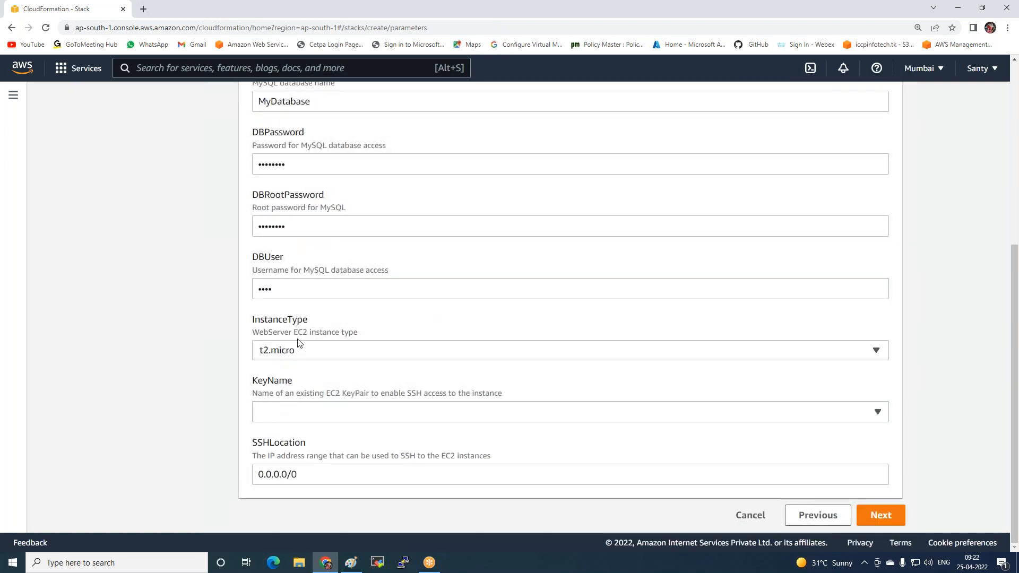
pyautogui.click(296, 418)
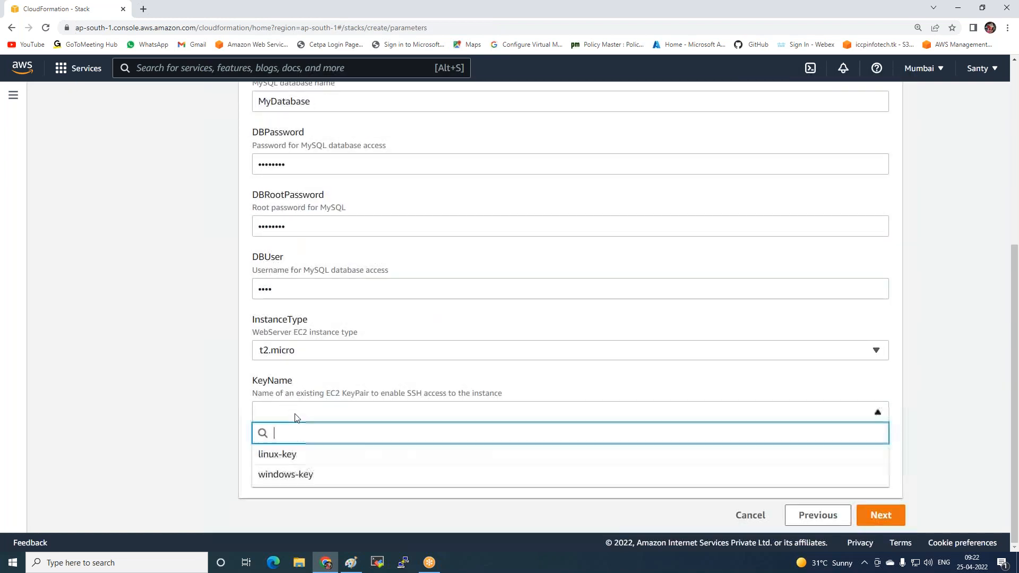
pyautogui.click(268, 455)
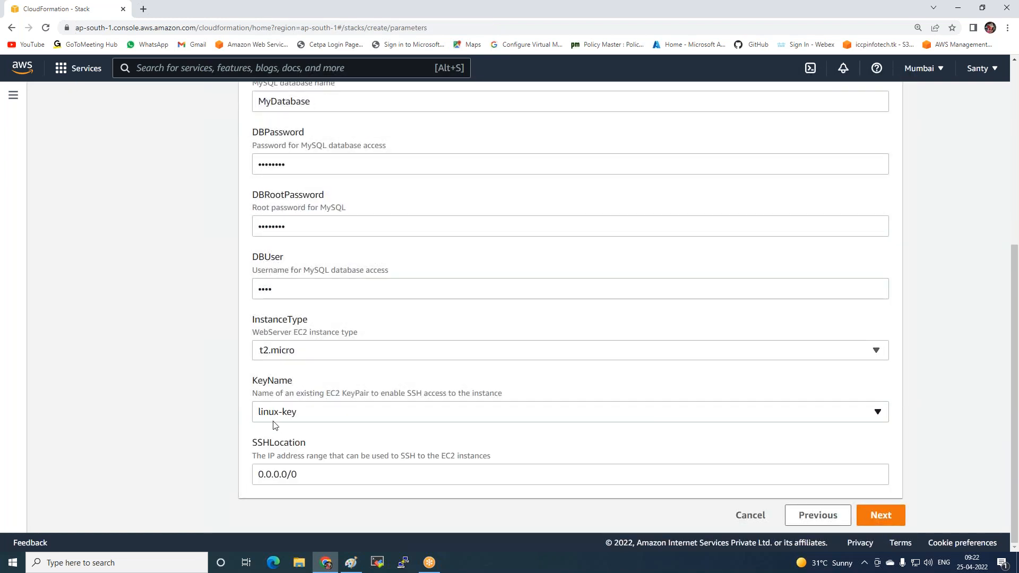
pyautogui.click(894, 518)
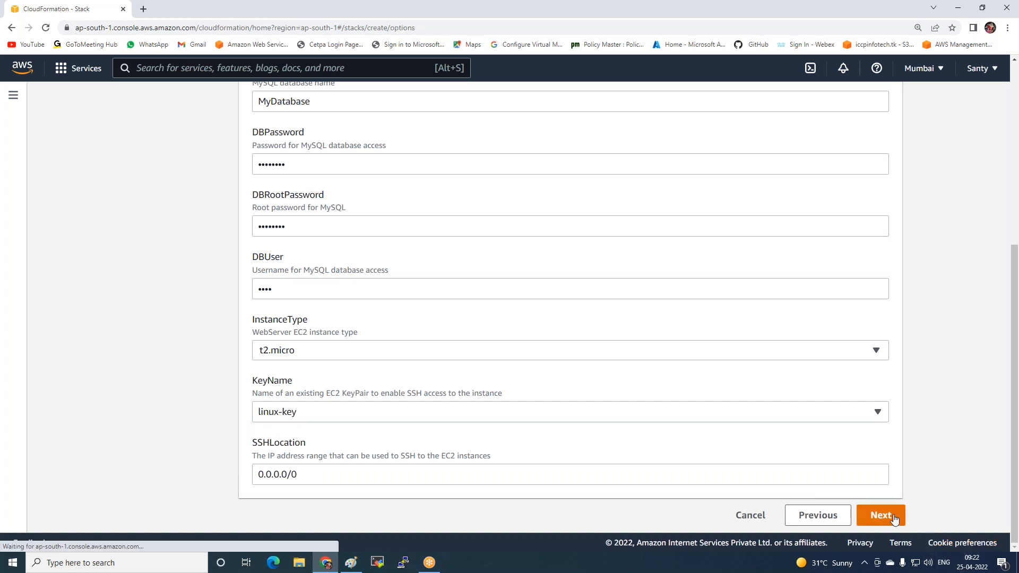
# Add a stack tag with the key Name and the value LAMP-Server
pyautogui.scroll(5, 514, 307)
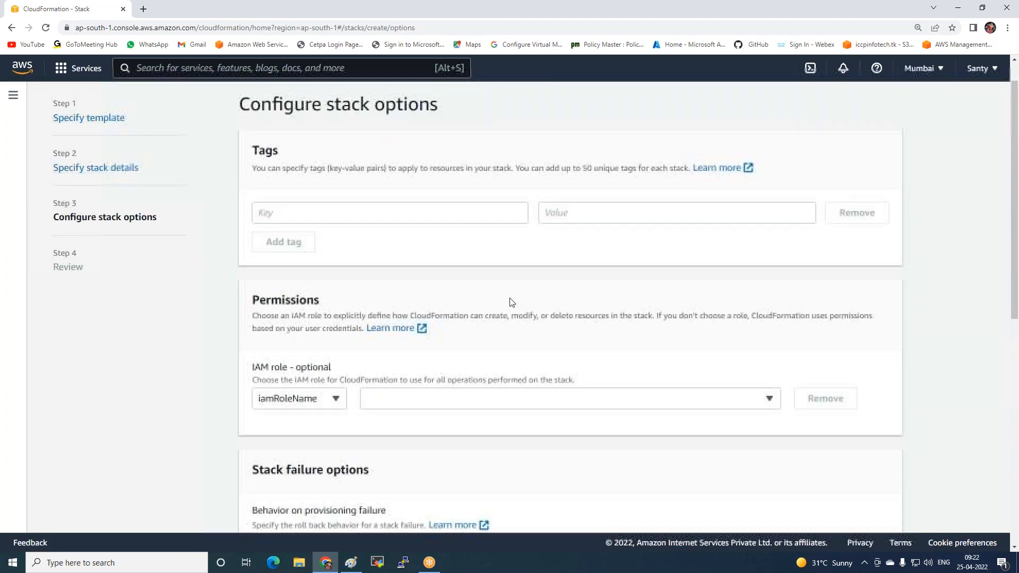
pyautogui.scroll(1, 513, 302)
pyautogui.click(357, 245)
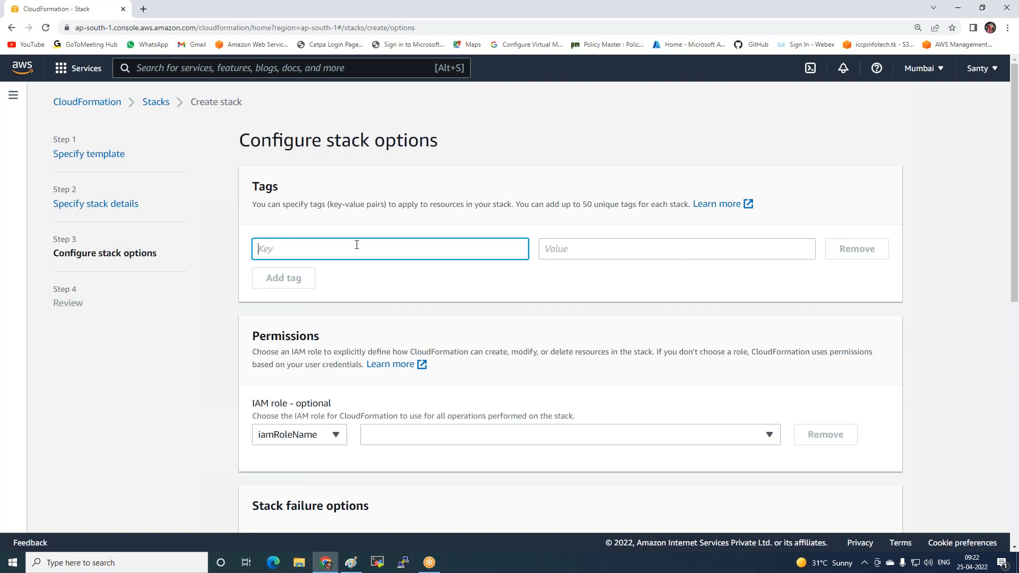
pyautogui.write('Name')
pyautogui.click(601, 247)
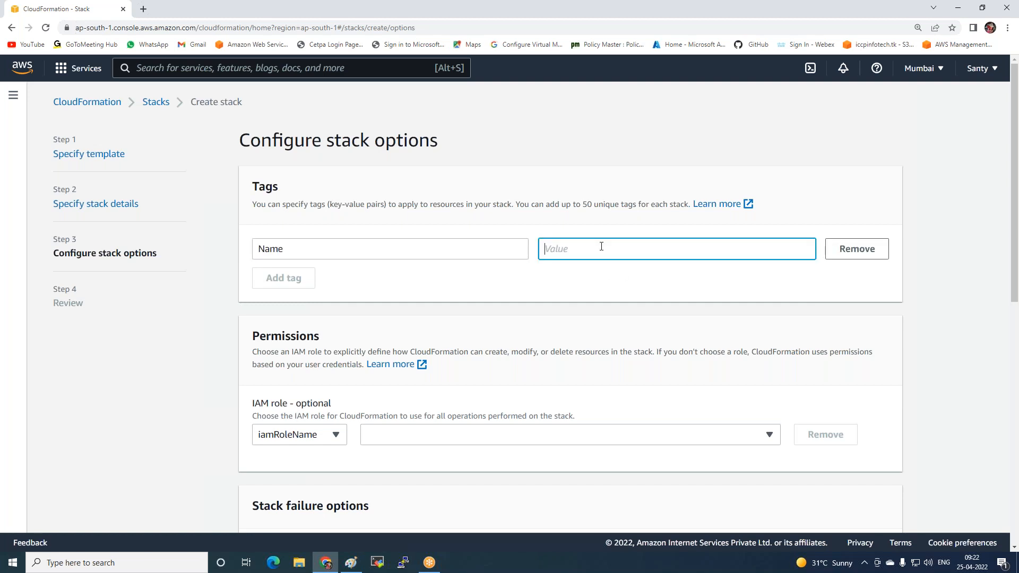
pyautogui.write('LAMP-Server')
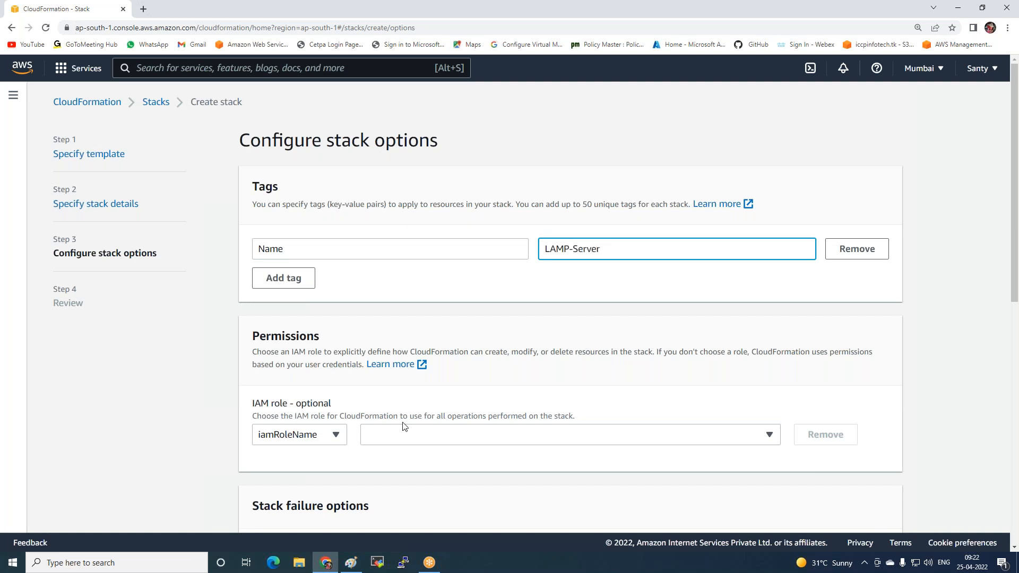
# Keep the remaining stack options at their defaults and submit the stack for creation from the review page
pyautogui.scroll(-8, 402, 422)
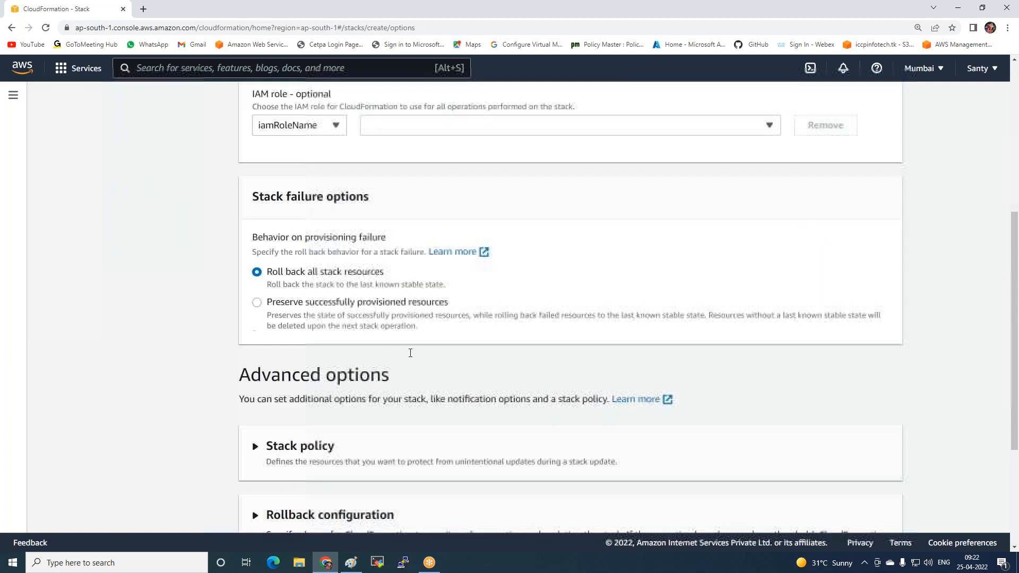
pyautogui.click(870, 514)
pyautogui.scroll(-15, 879, 466)
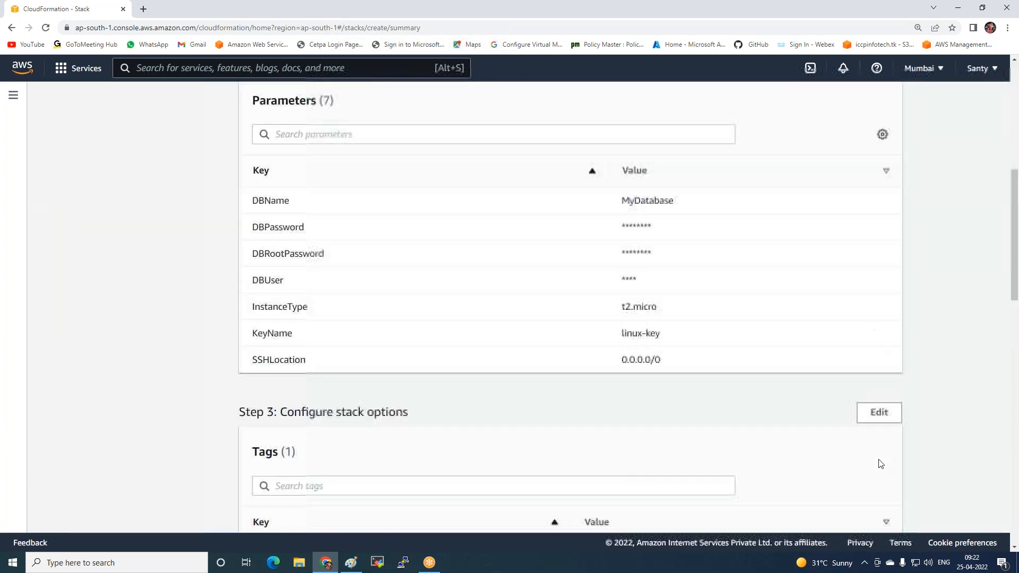
pyautogui.scroll(-9, 879, 463)
pyautogui.click(870, 514)
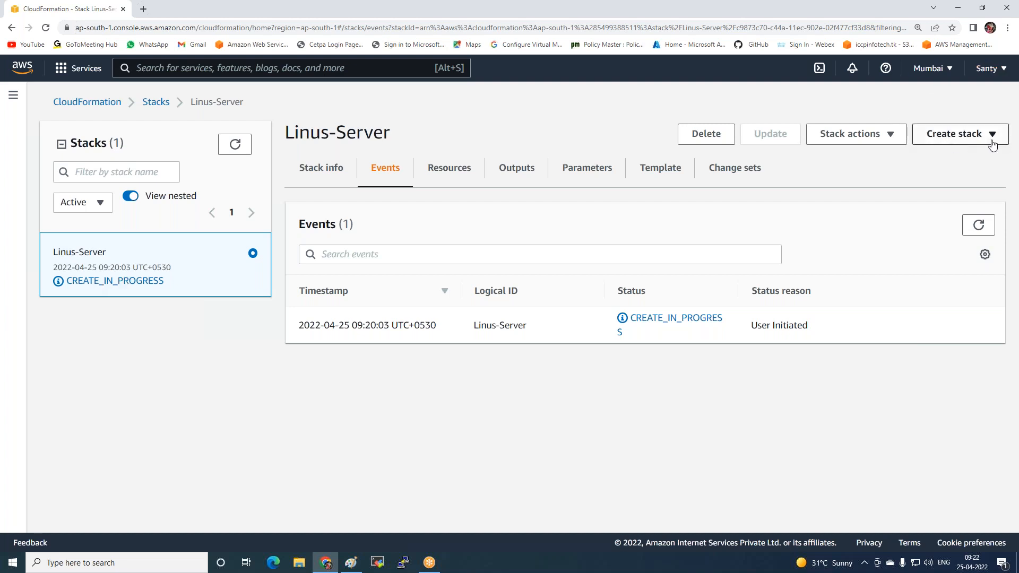
# Begin another stack and open a blank template for it in Designer
pyautogui.click(950, 134)
pyautogui.click(918, 154)
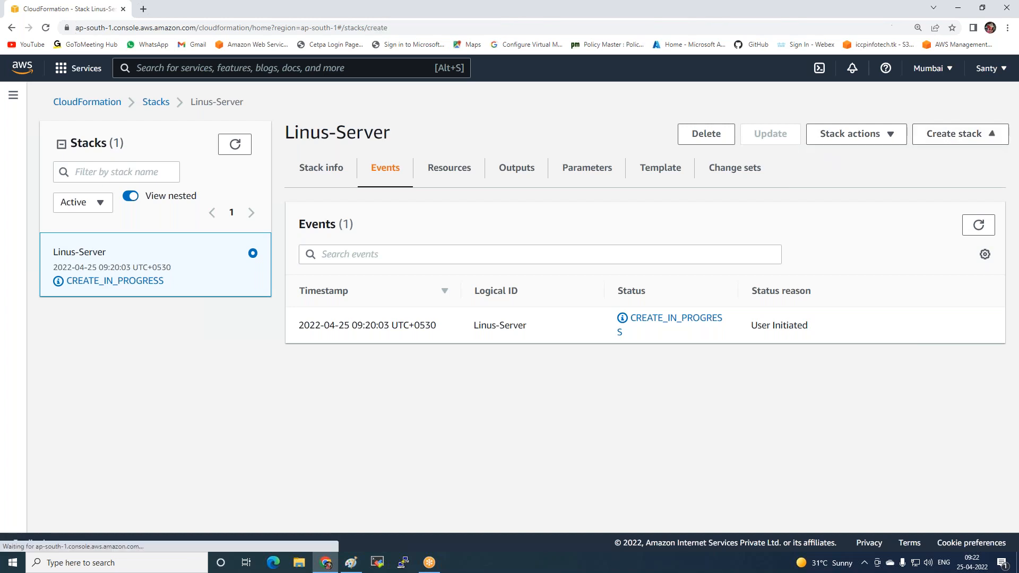
pyautogui.click(766, 276)
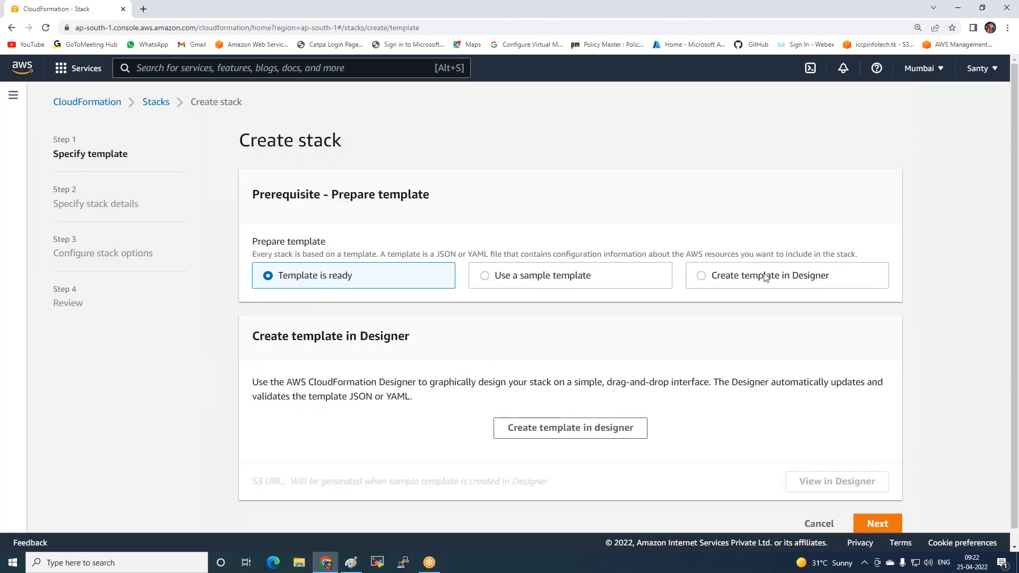
pyautogui.scroll(-1, 530, 398)
pyautogui.click(547, 413)
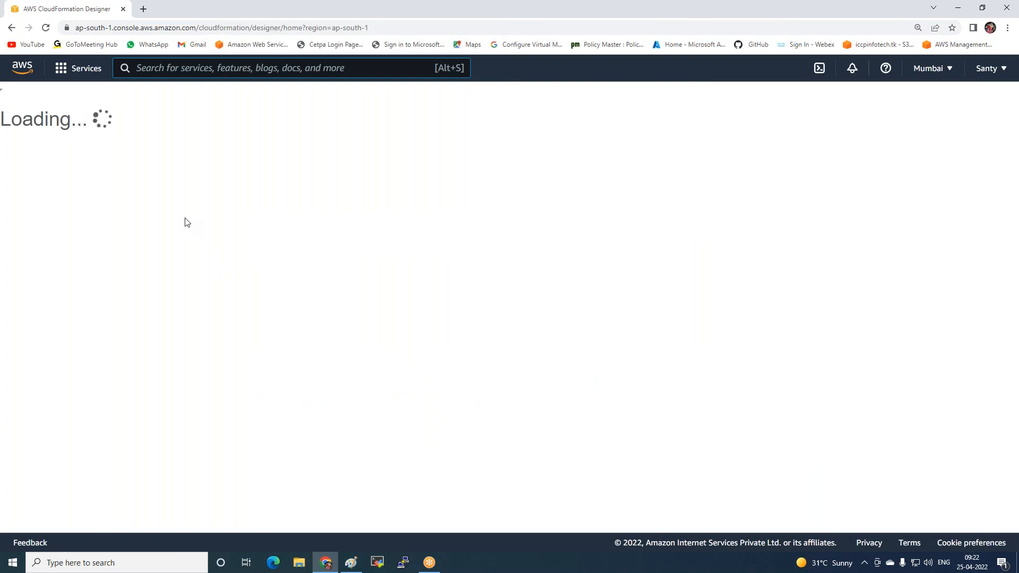
# Find the S3 resource types and place a Bucket in the upper middle of the empty Designer canvas
pyautogui.scroll(-20, 116, 228)
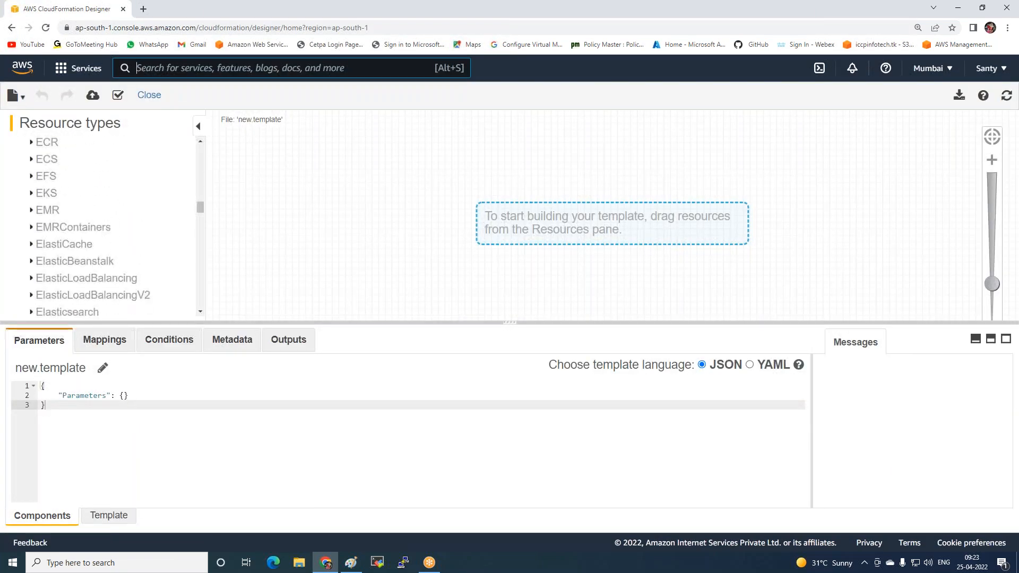
pyautogui.scroll(-3, 54, 212)
pyautogui.scroll(1, 53, 213)
pyautogui.scroll(-7, 53, 212)
pyautogui.scroll(-6, 54, 212)
pyautogui.scroll(-6, 53, 229)
pyautogui.scroll(1, 54, 228)
pyautogui.scroll(-3, 53, 228)
pyautogui.click(32, 199)
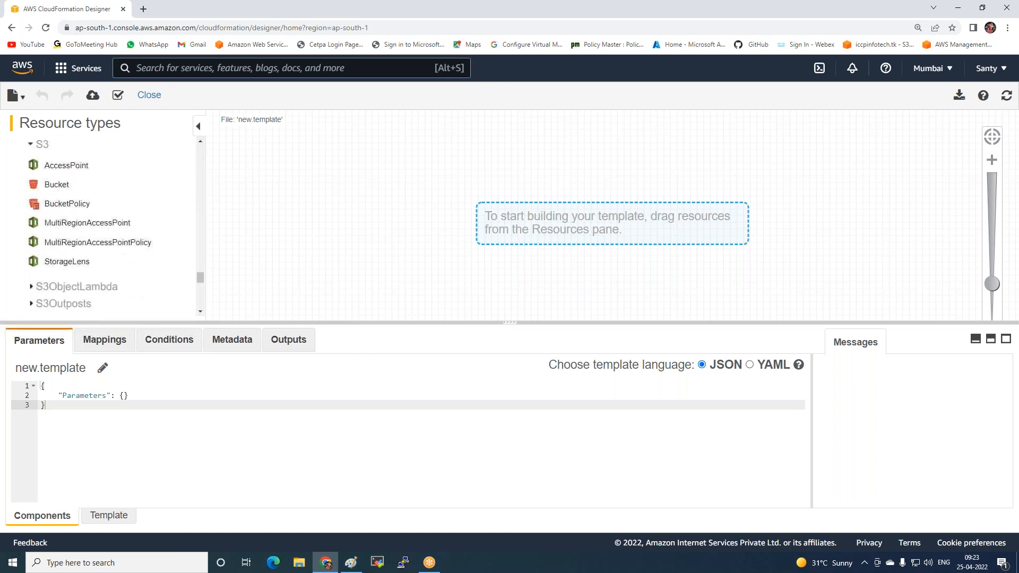
pyautogui.moveTo(51, 186); pyautogui.dragTo(420, 167)
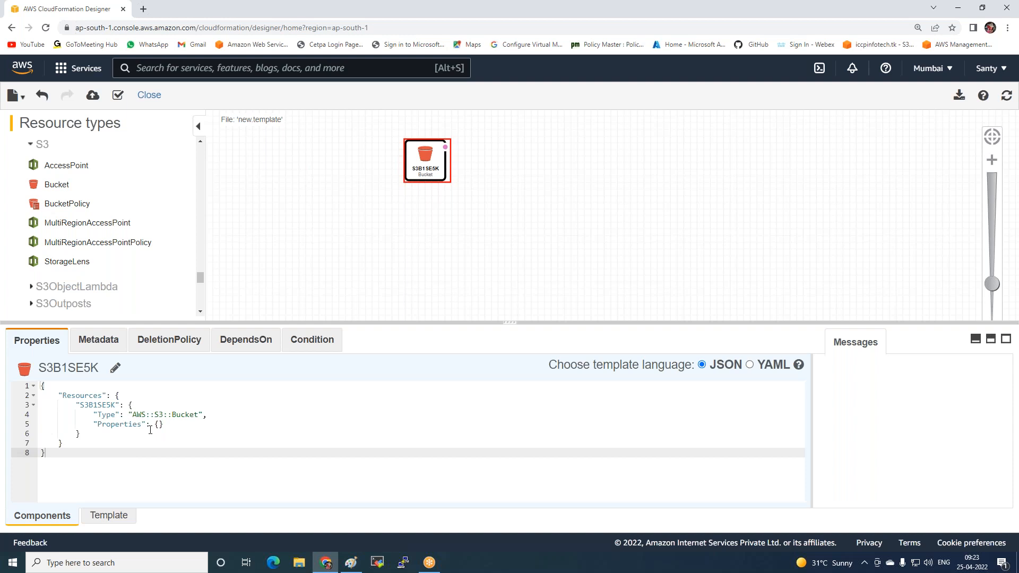
# Convert the bucket's template code to YAML and back to JSON to compare the two formats
pyautogui.click(750, 365)
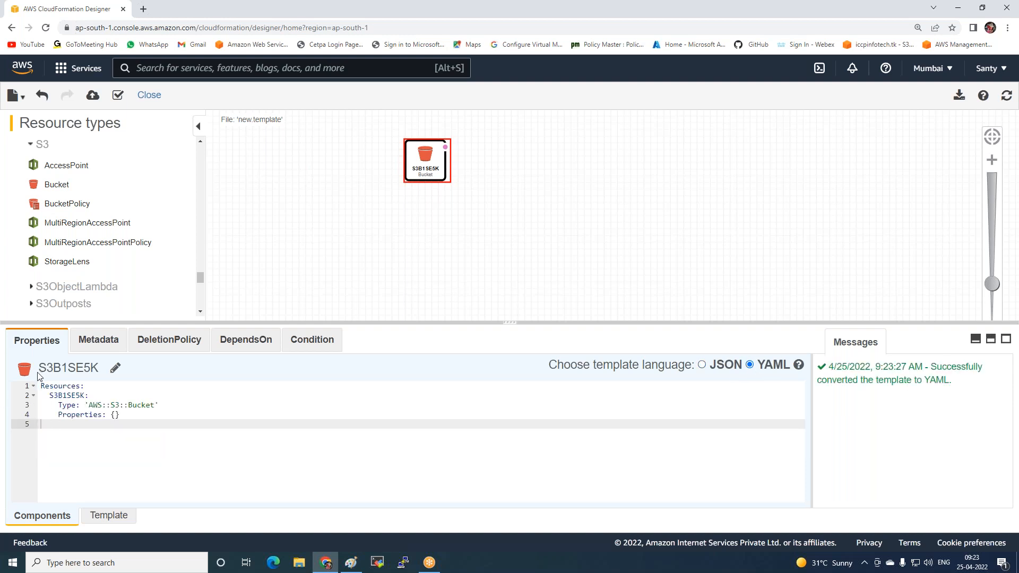
pyautogui.click(702, 366)
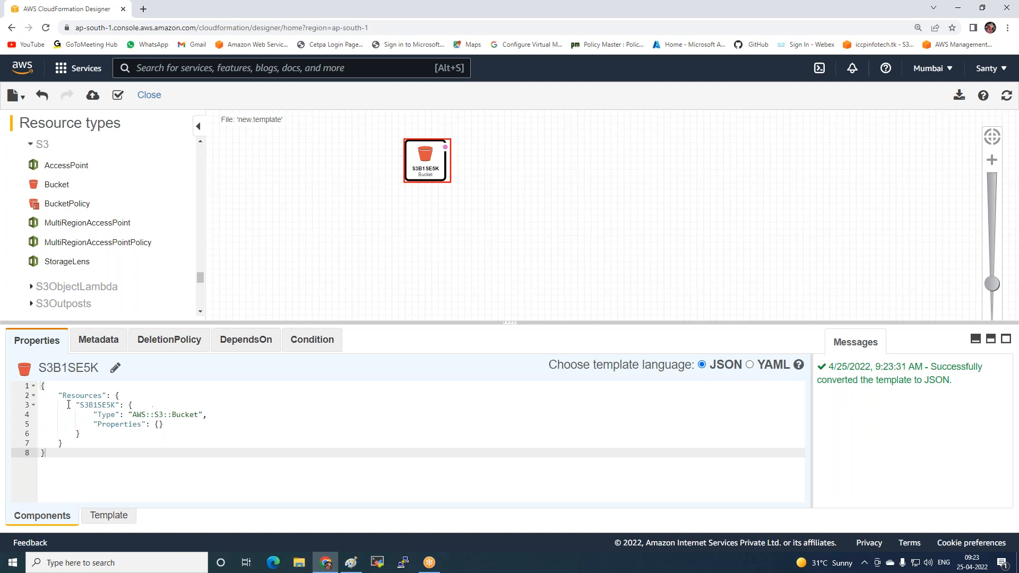
# Change the bucket's logical ID in the JSON template to S3hello
pyautogui.click(115, 405)
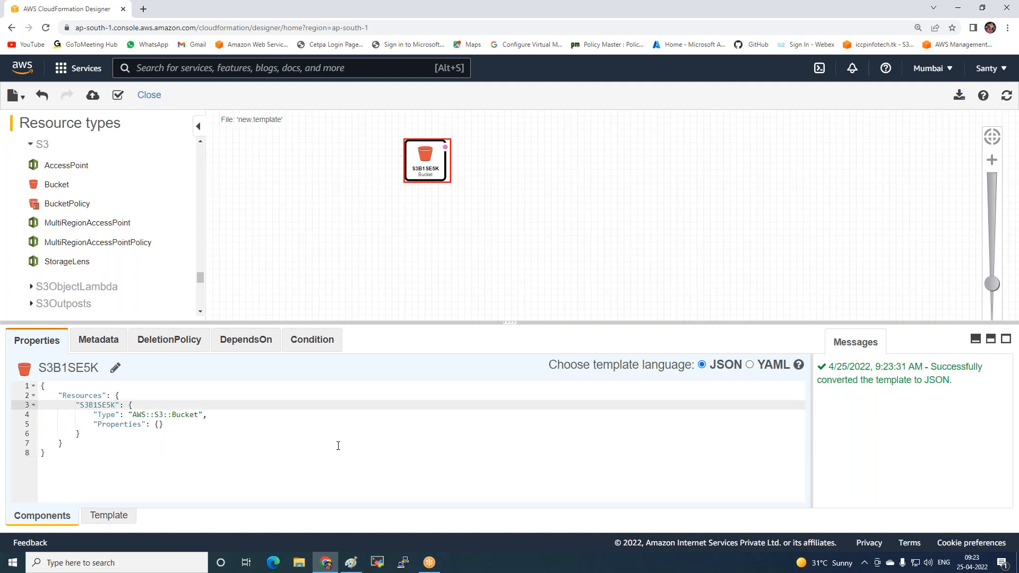
pyautogui.press('BackSpace')
pyautogui.press('BackSpace')
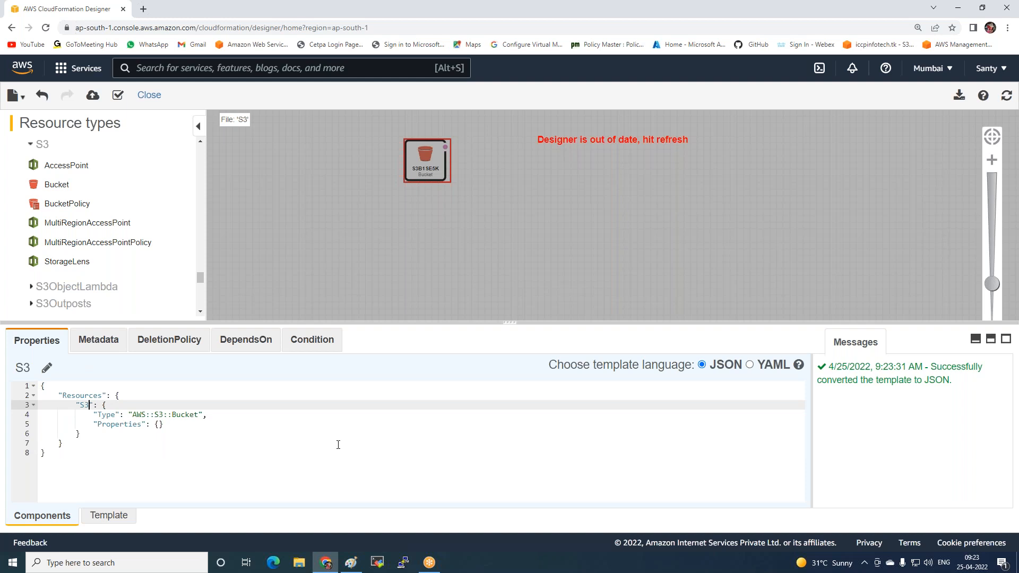
pyautogui.write('hello')
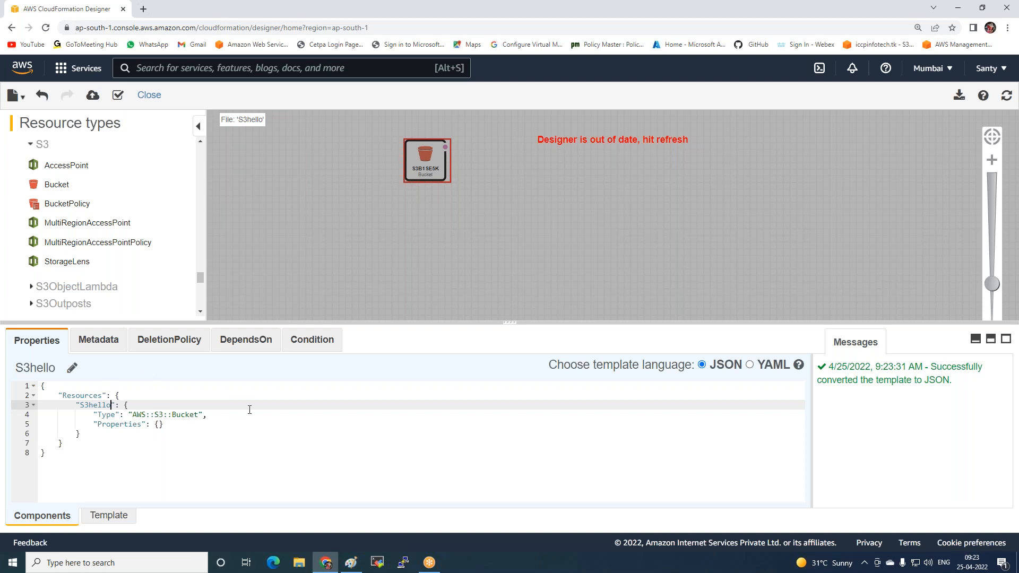
pyautogui.click(424, 412)
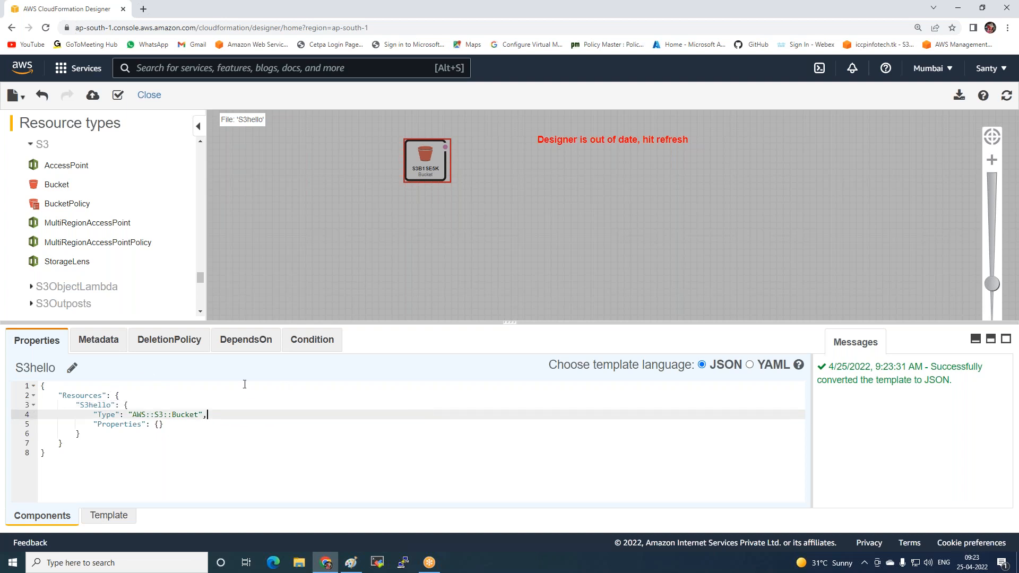
# Start creating a stack from the designed template, keep its S3 URL source, and name the stack ICCP-Storage
pyautogui.click(93, 96)
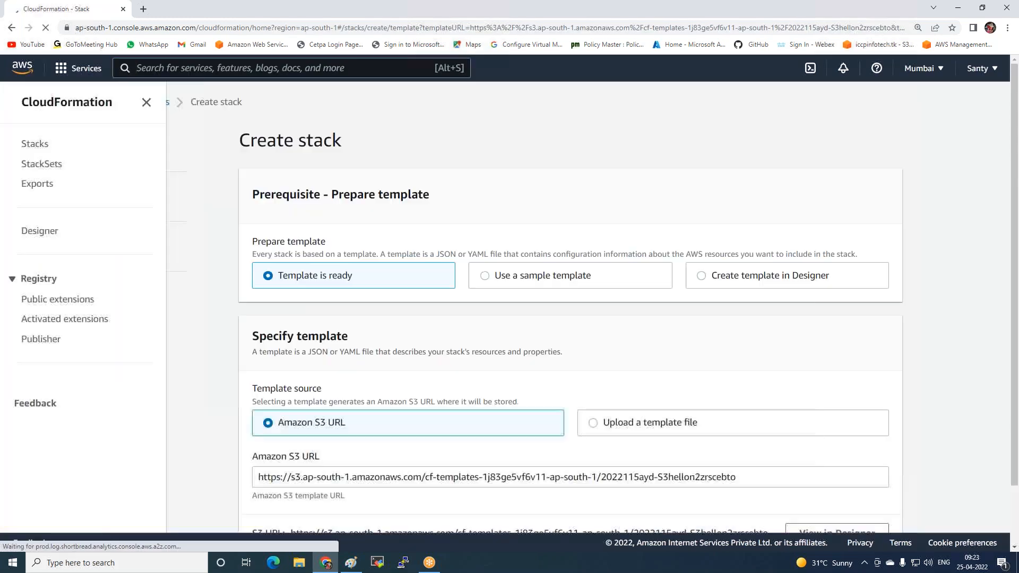
pyautogui.scroll(-2, 714, 422)
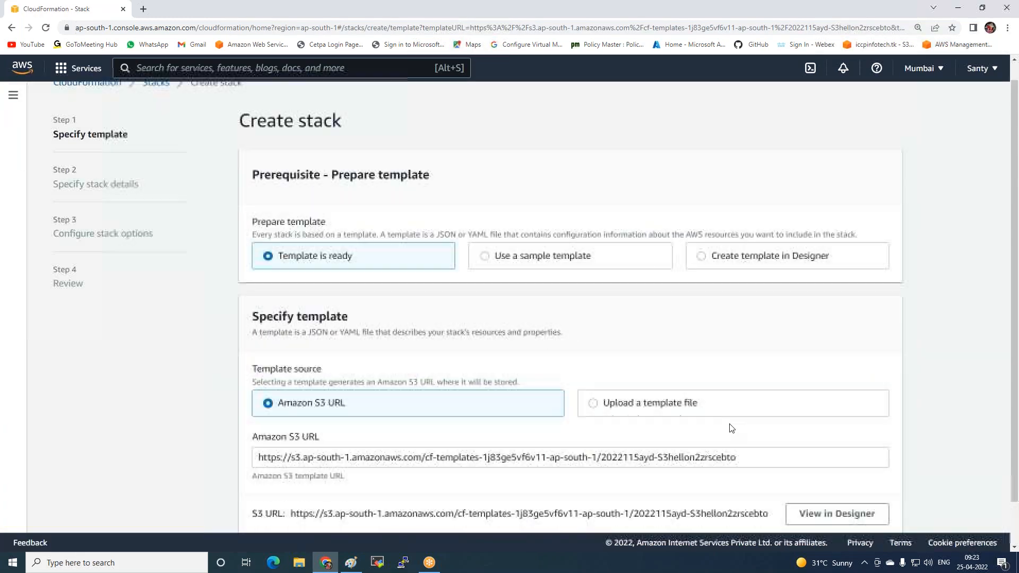
pyautogui.click(876, 506)
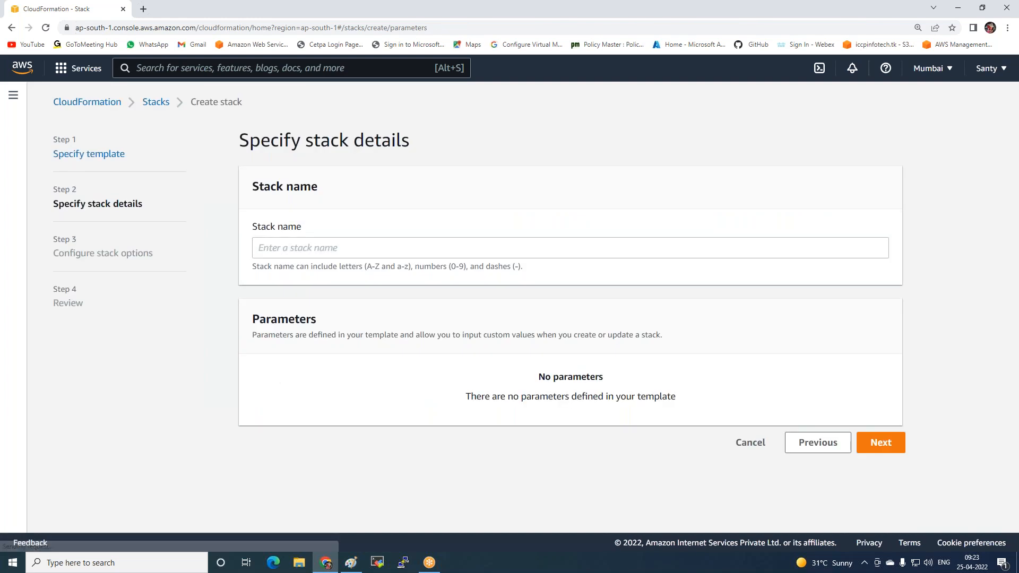
pyautogui.click(310, 250)
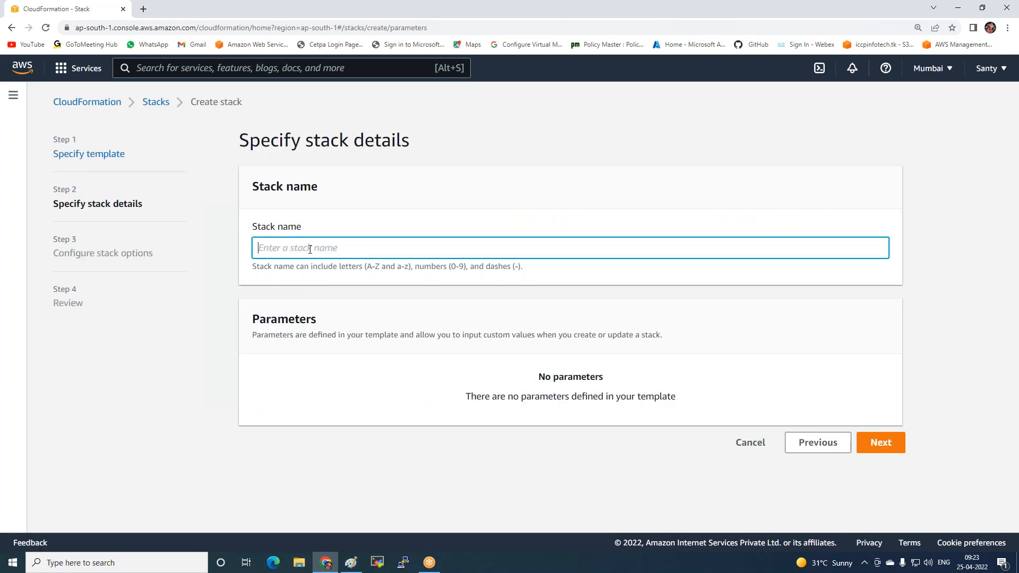
pyautogui.write('ICCP-Storage')
pyautogui.click(882, 454)
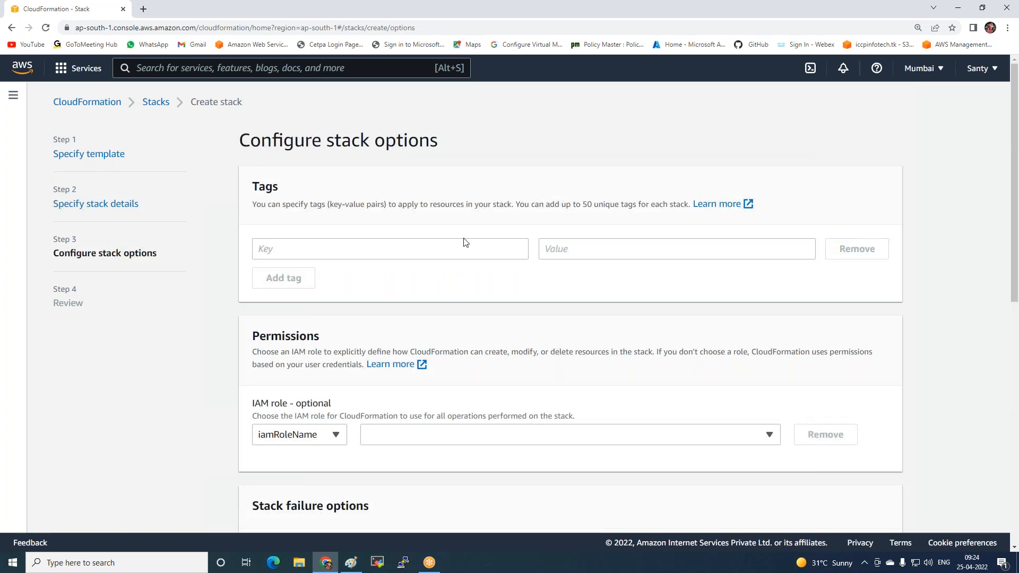
# Accept the default options for the ICCP-Storage stack and submit it after the review
pyautogui.scroll(-10, 743, 386)
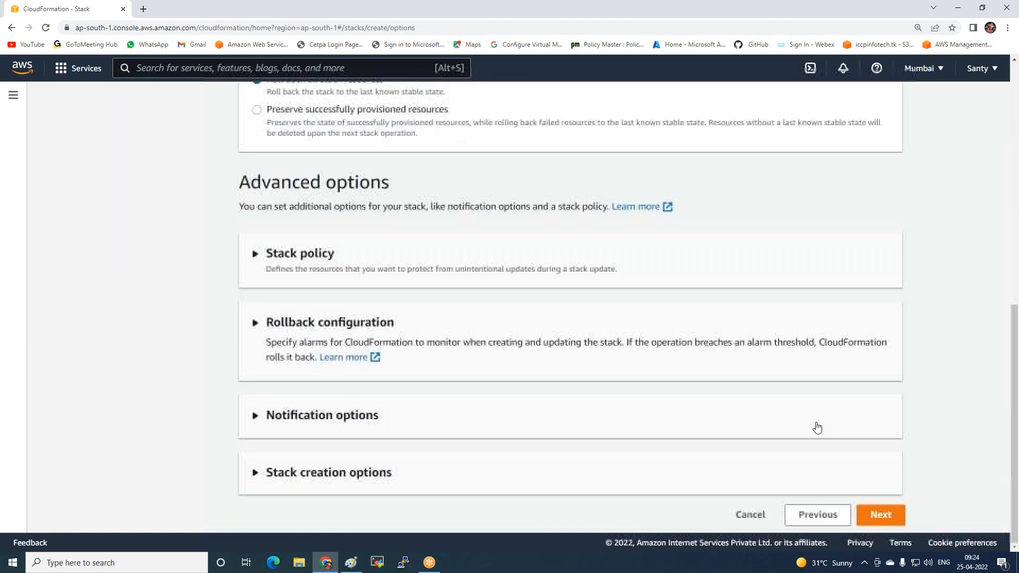
pyautogui.click(903, 522)
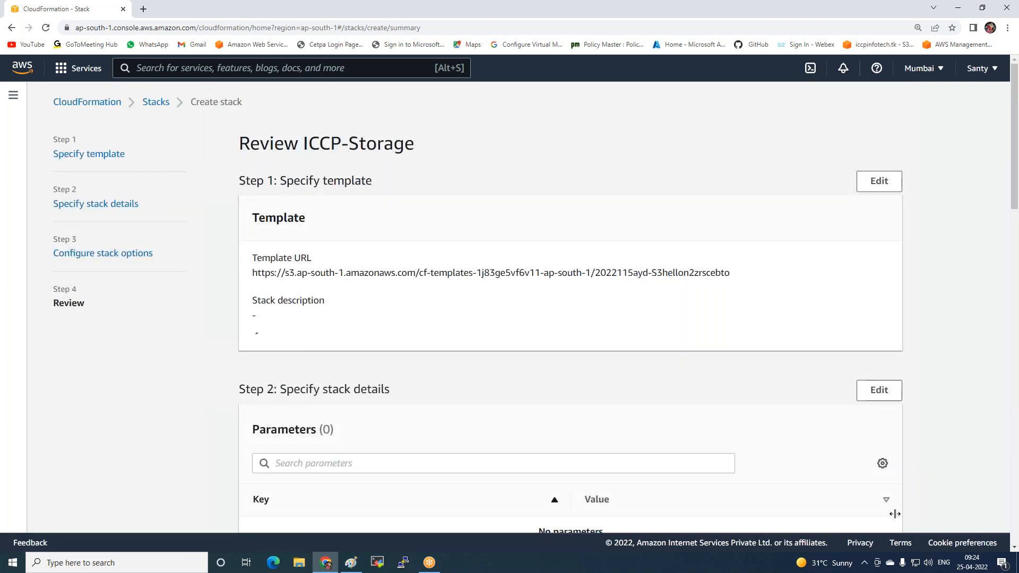
pyautogui.scroll(-20, 891, 491)
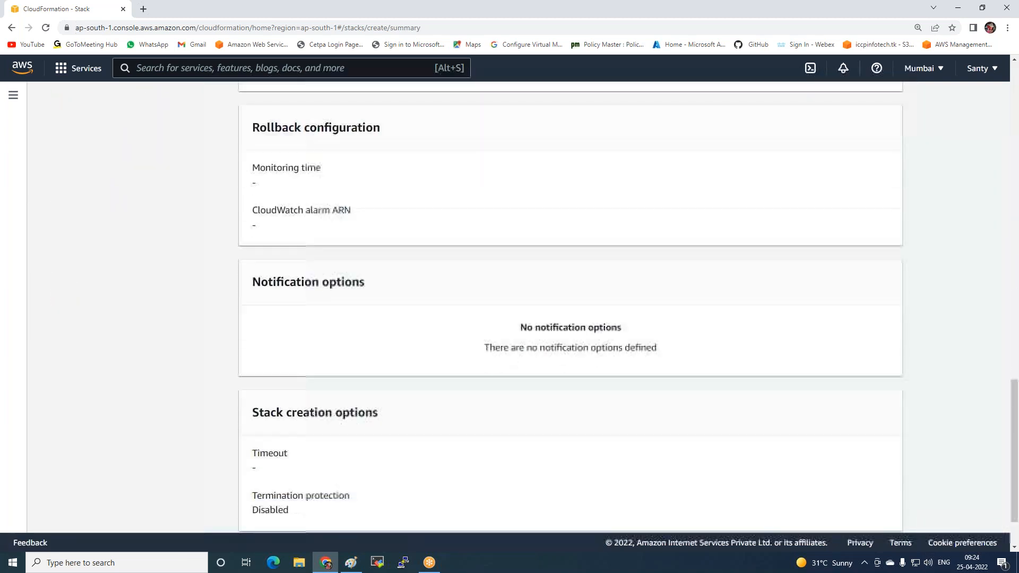
pyautogui.click(891, 518)
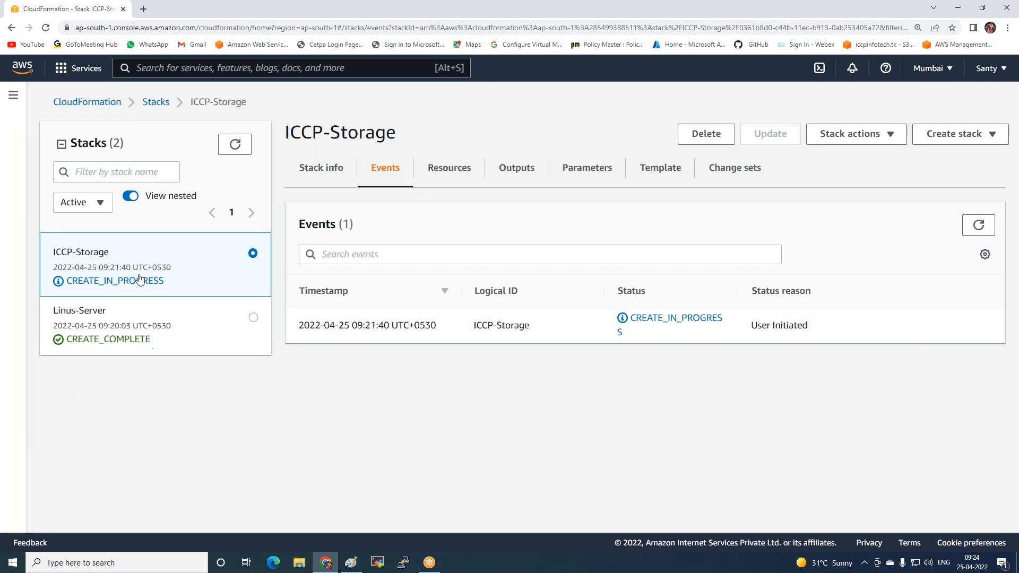
# Open the EC2 instances list in a separate browser tab and display the details of the LAMP-Server instance
pyautogui.click(79, 71)
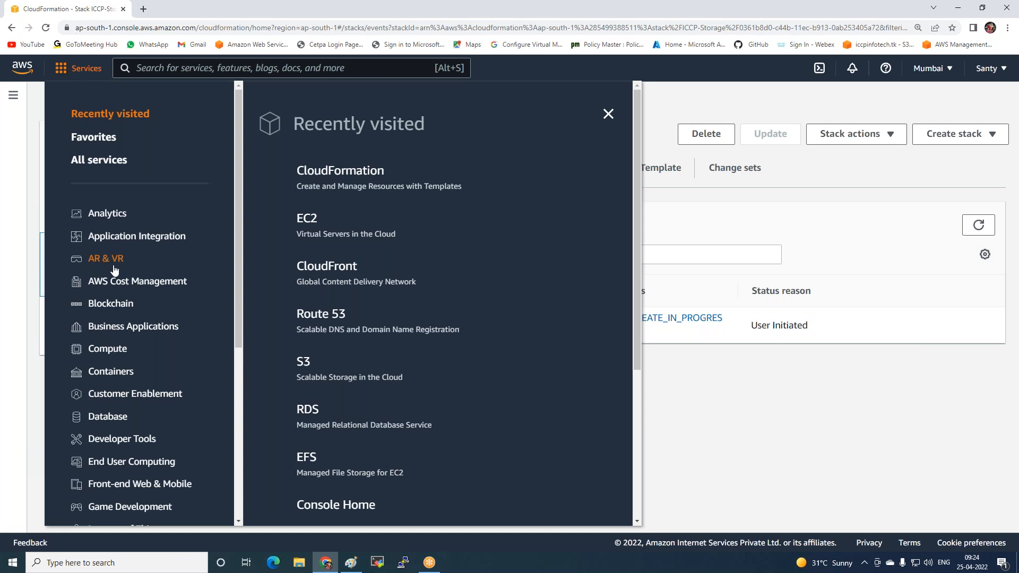
pyautogui.rightClick(307, 219)
pyautogui.click(338, 225)
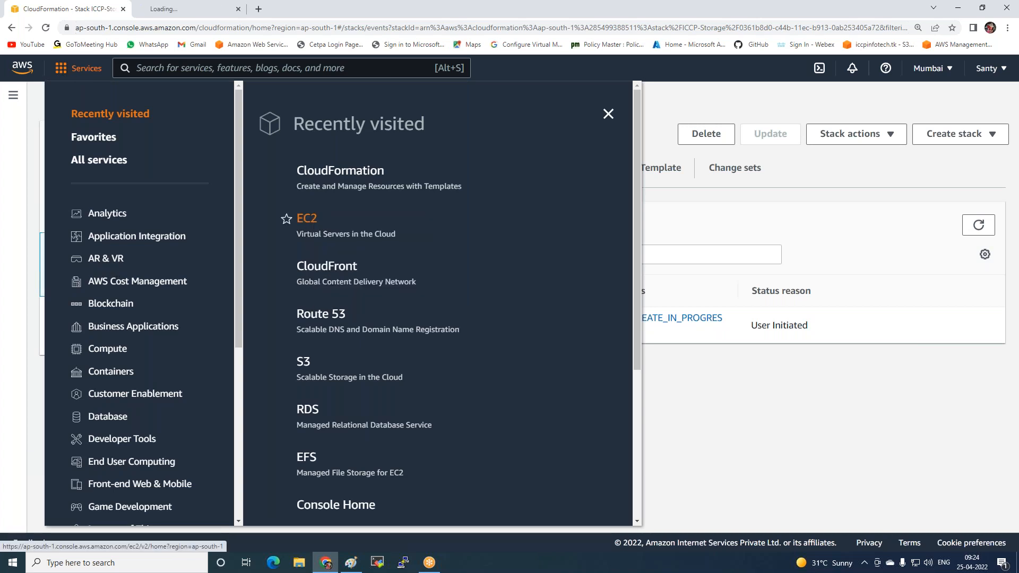
pyautogui.click(192, 8)
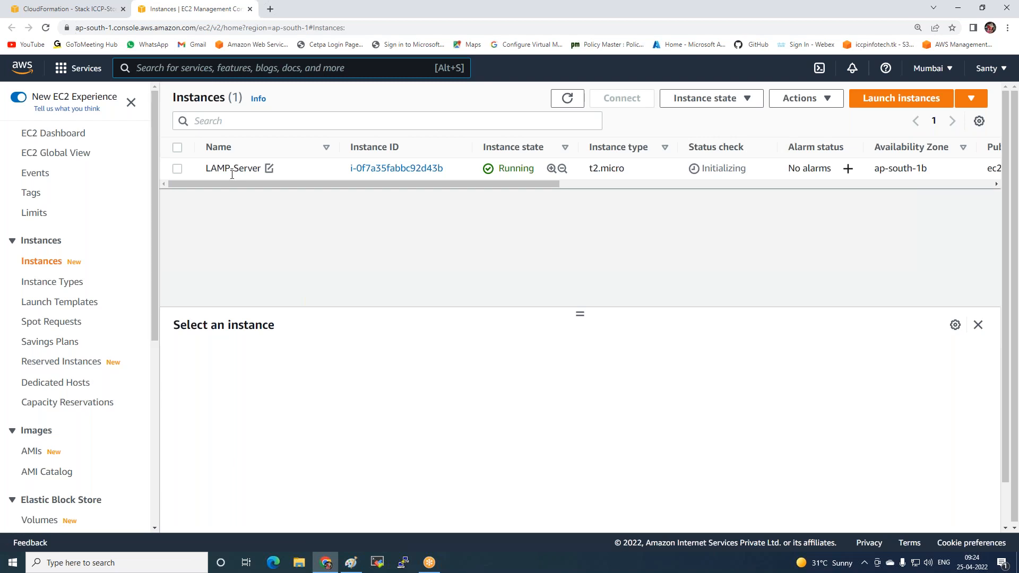
pyautogui.click(177, 169)
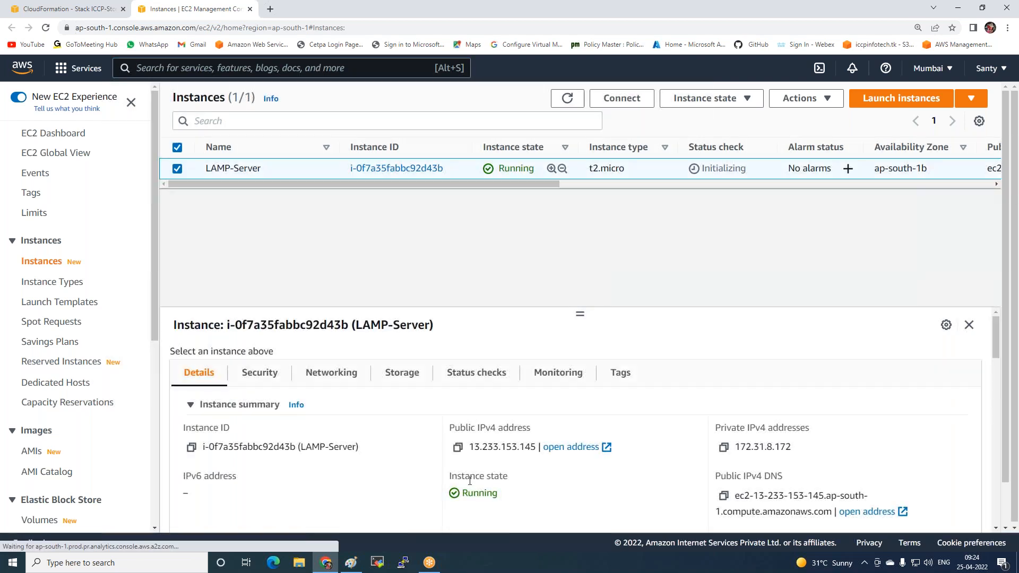
# Load the LAMP-Server's public IPv4 address in a new browser tab to check the deployed web page
pyautogui.click(270, 9)
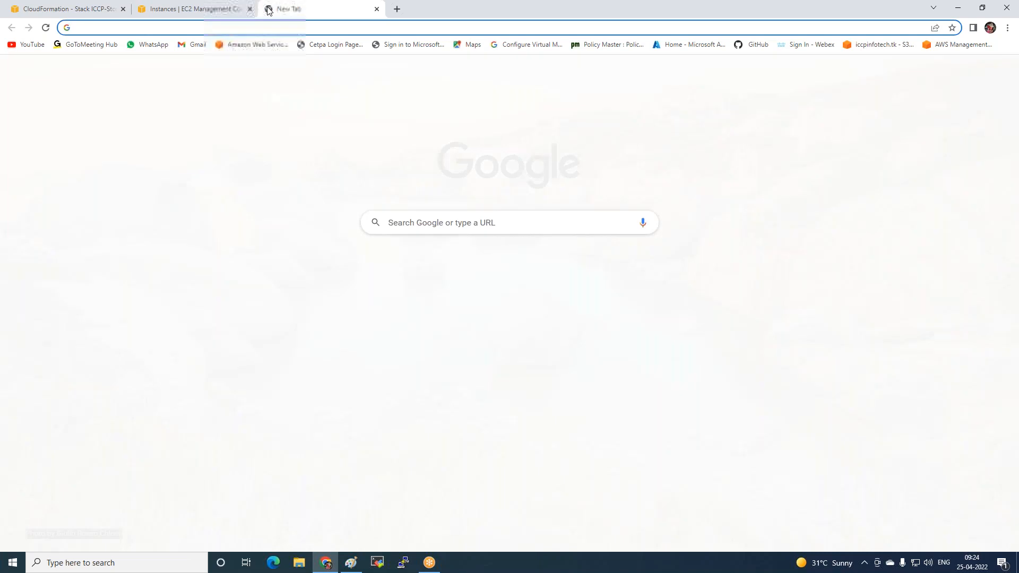
pyautogui.write('13.233.153.145')
pyautogui.press('Return')
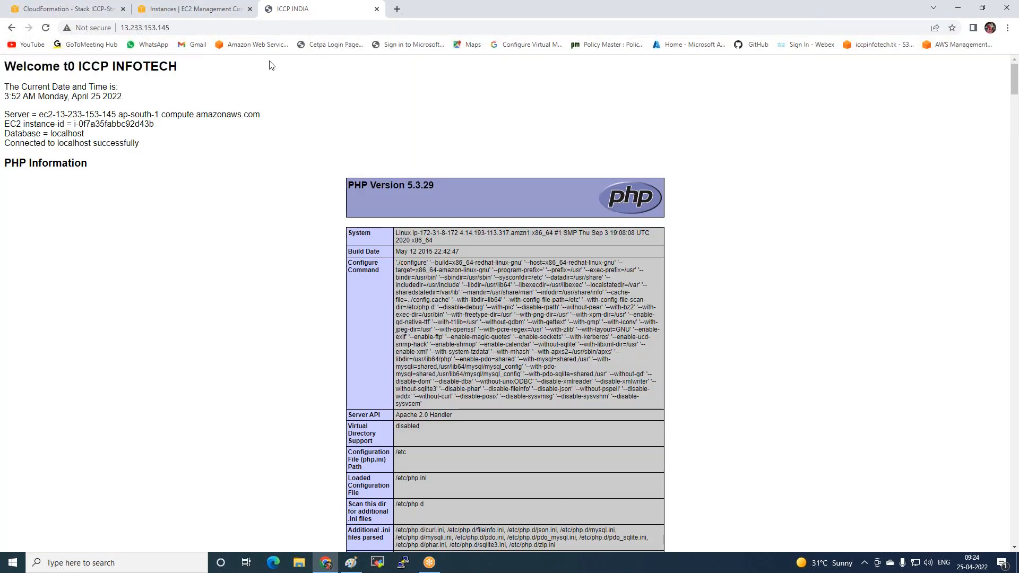
pyautogui.moveTo(313, 6)
pyautogui.mouseDown()
pyautogui.moveTo(295, 14)
pyautogui.moveTo(312, 16)
pyautogui.mouseUp()
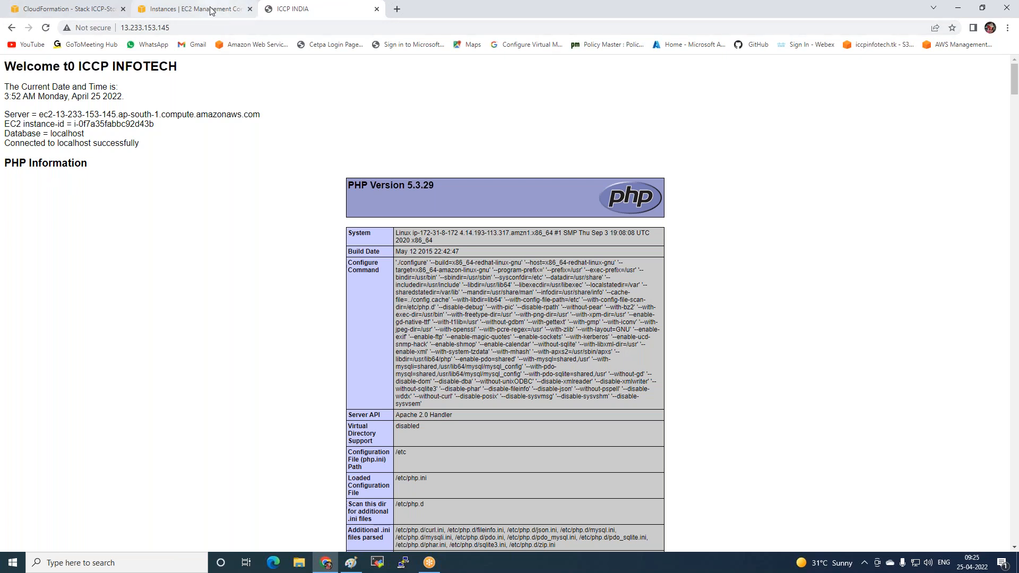
# Search the AWS services for s3, open S3 in a separate tab, and highlight the ICCP-Storage stack's bucket name
pyautogui.click(50, 9)
pyautogui.click(161, 68)
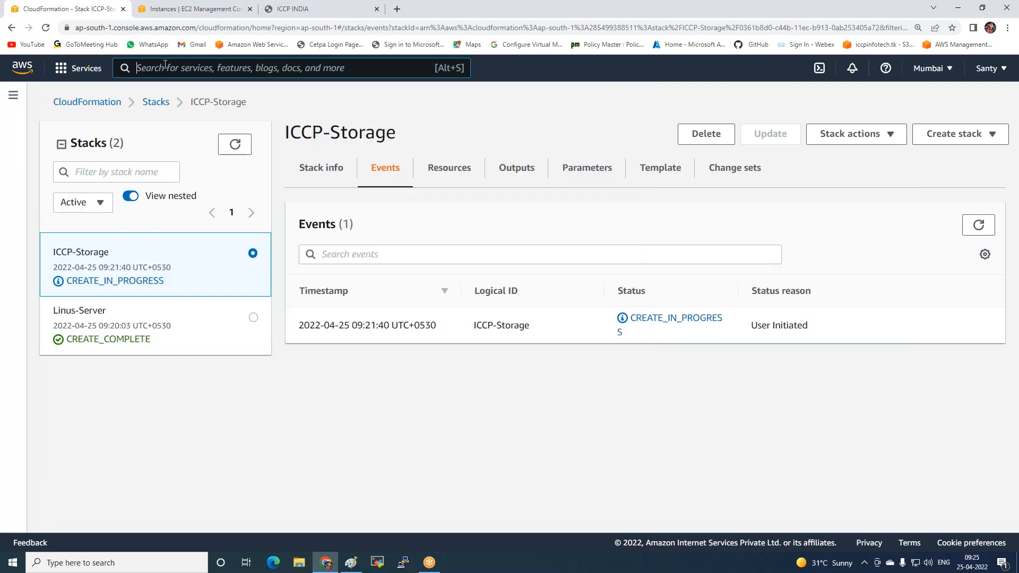
pyautogui.write('s3')
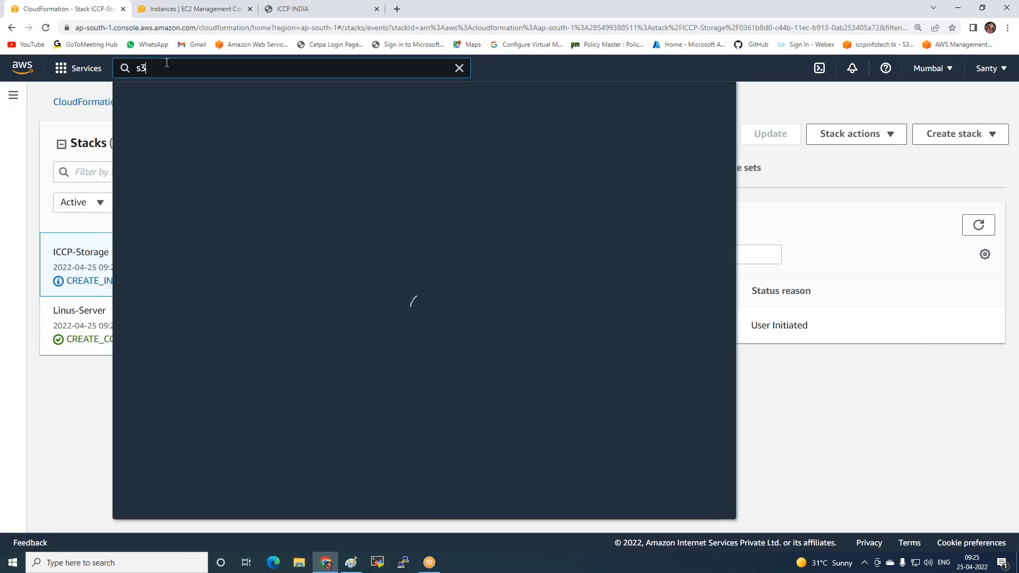
pyautogui.rightClick(327, 170)
pyautogui.click(350, 179)
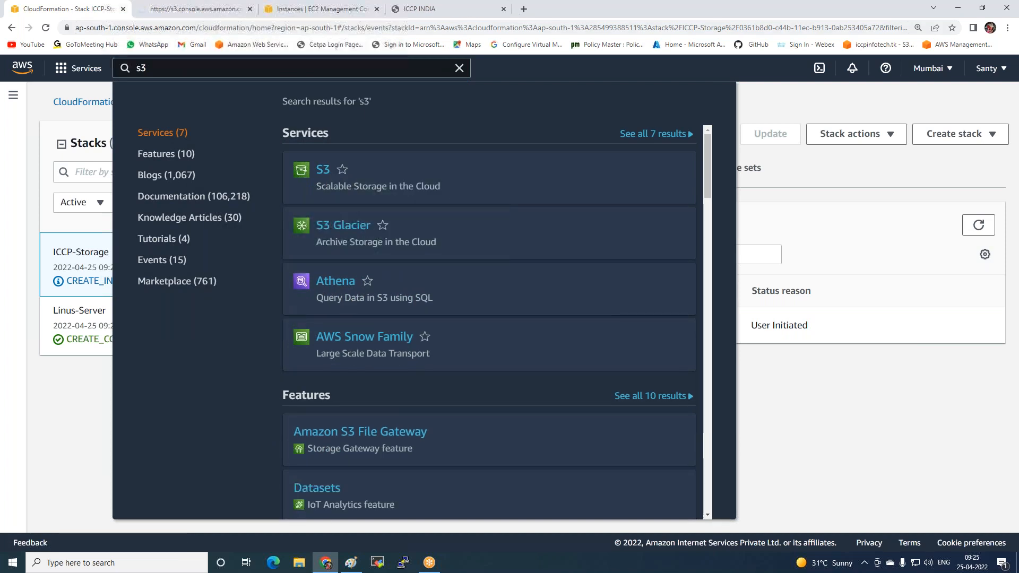
pyautogui.click(191, 8)
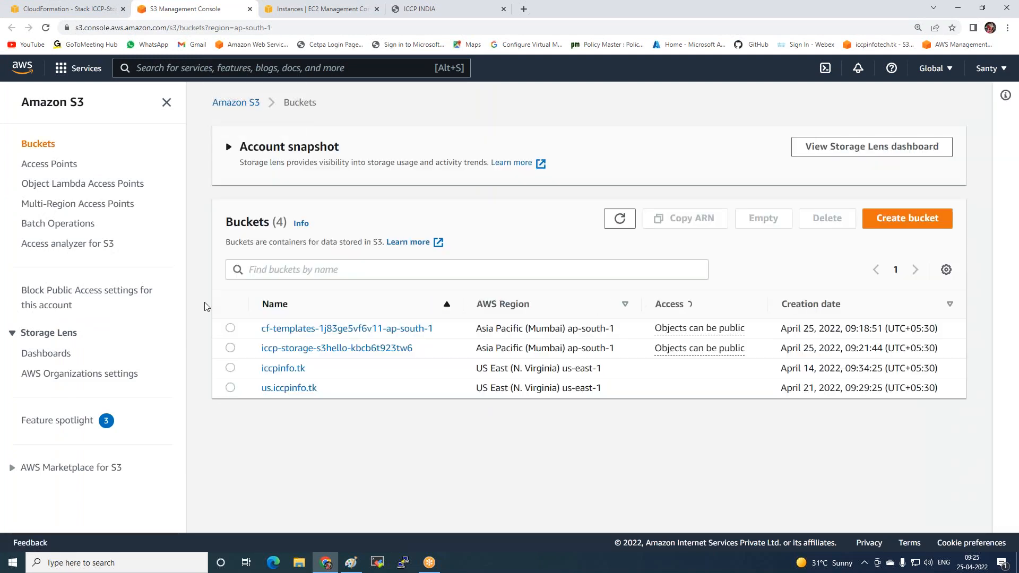
pyautogui.moveTo(261, 353); pyautogui.dragTo(417, 359)
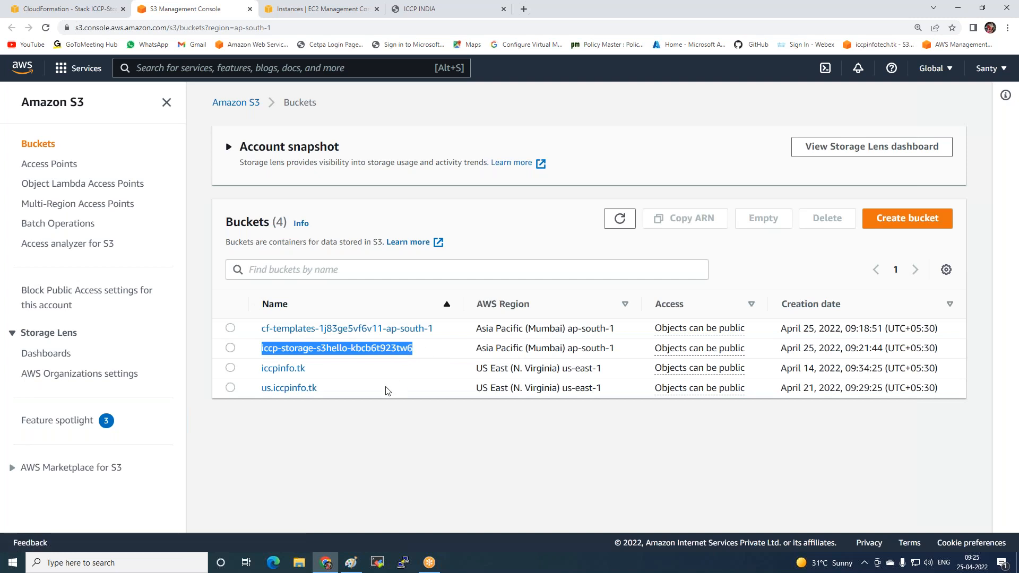
# Return to the CloudFormation stacks and delete the ICCP-Storage stack
pyautogui.click(62, 9)
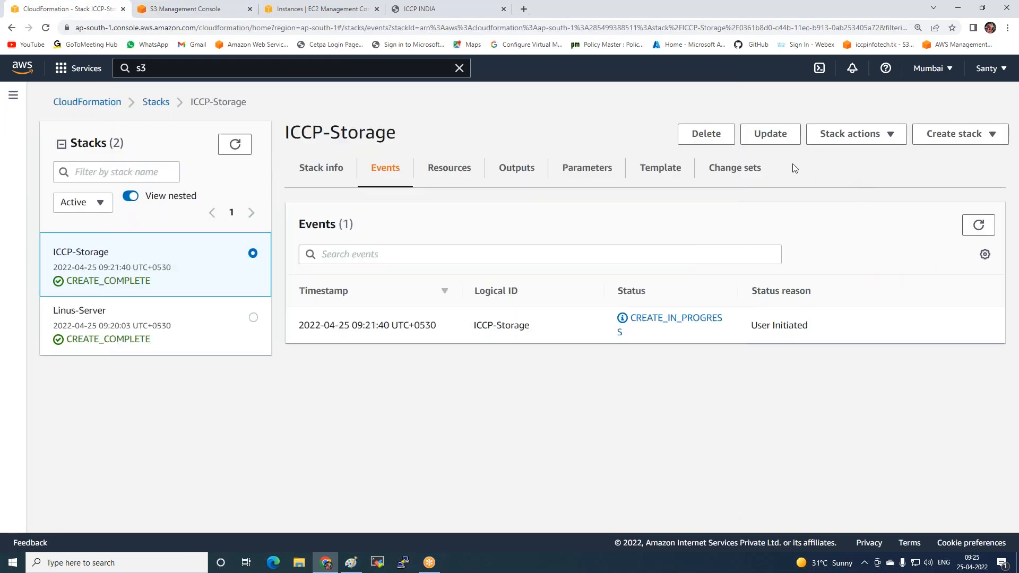
pyautogui.click(857, 179)
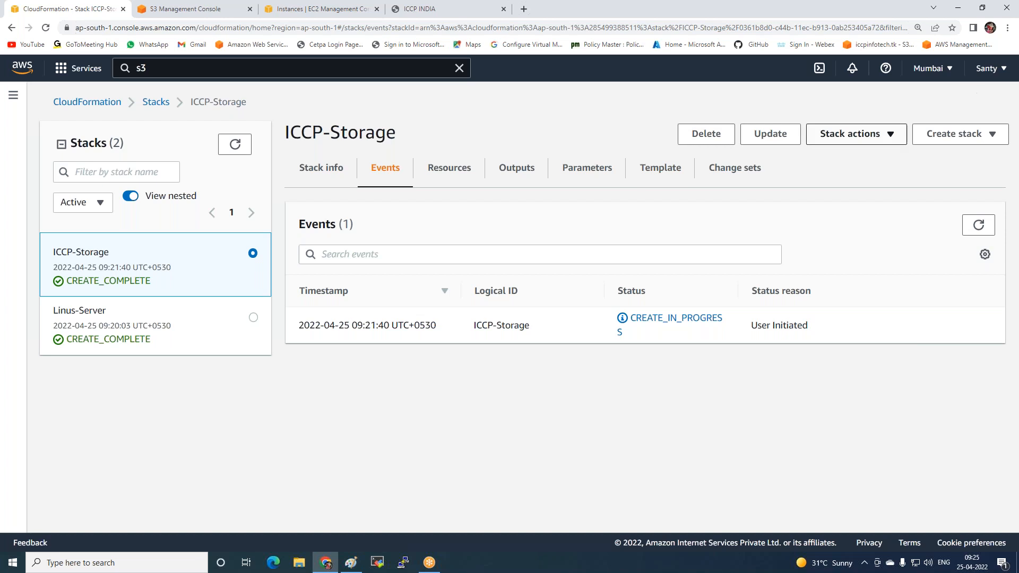
pyautogui.click(725, 133)
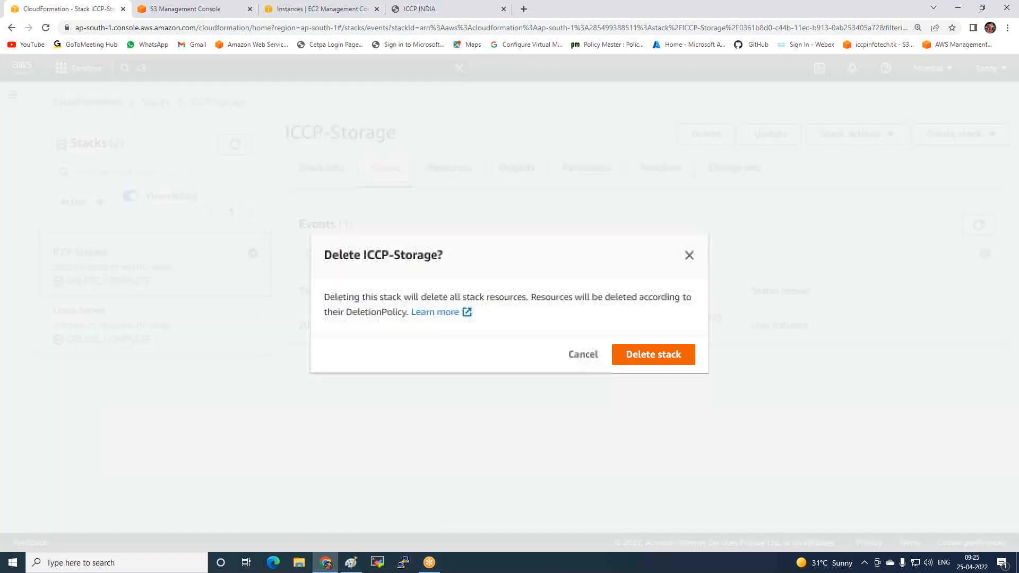
pyautogui.click(653, 353)
# Select the Linus-Server stack and delete it
pyautogui.click(253, 352)
pyautogui.click(696, 167)
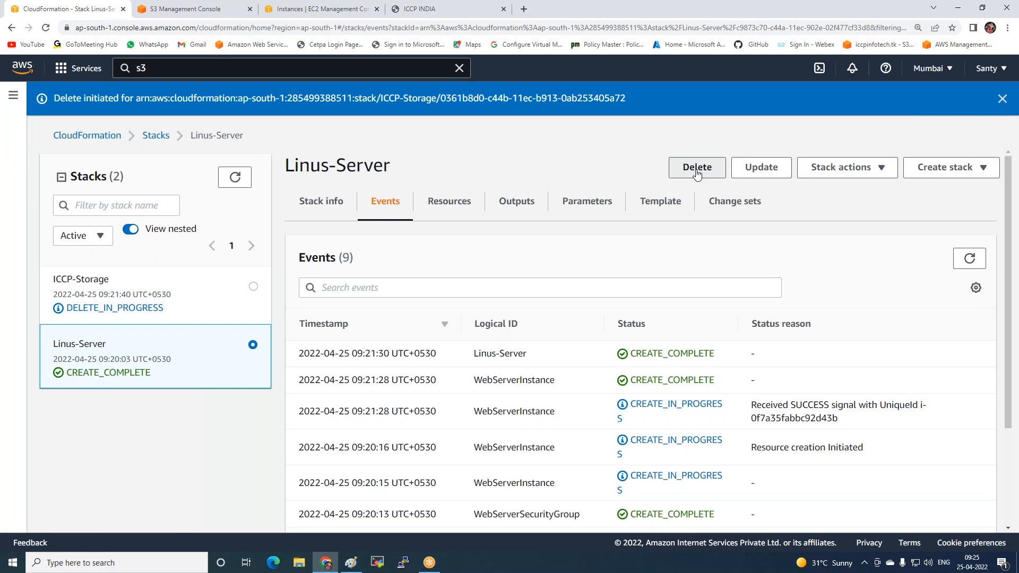
pyautogui.click(655, 355)
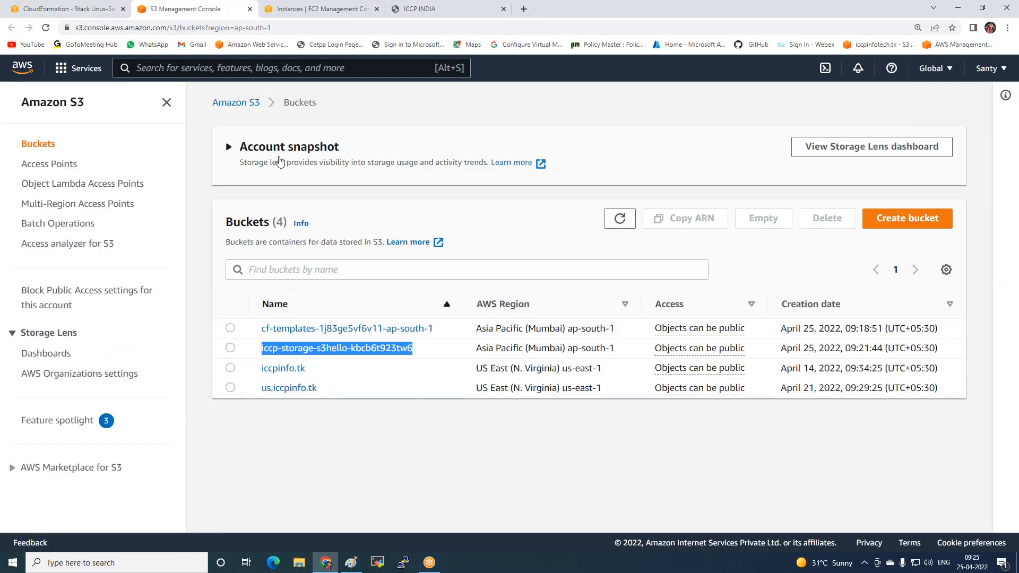
# Refresh the S3 bucket list and the EC2 instances list to check whether the deleted stacks' resources are being removed
pyautogui.click(617, 223)
pyautogui.click(616, 225)
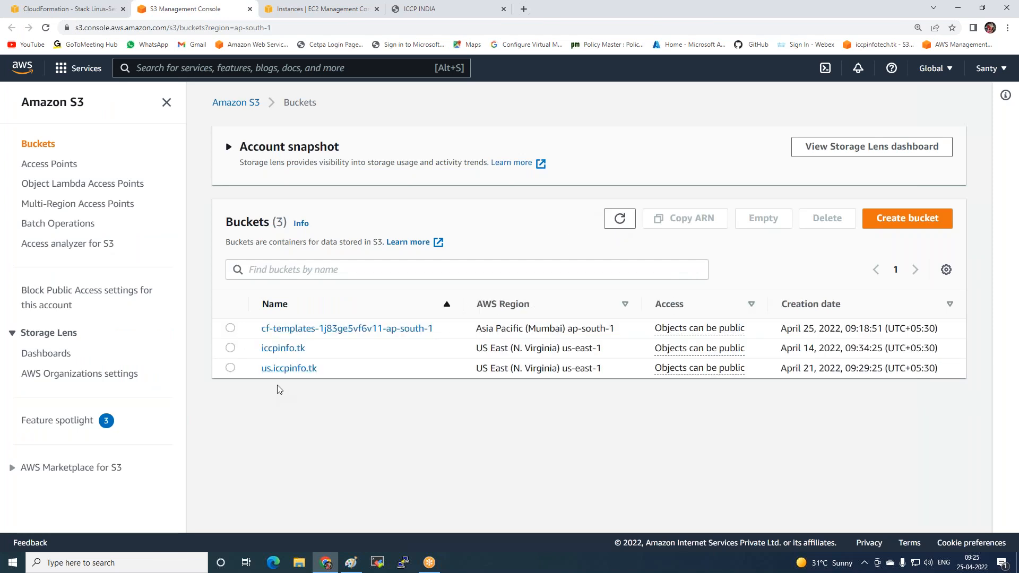
pyautogui.click(310, 12)
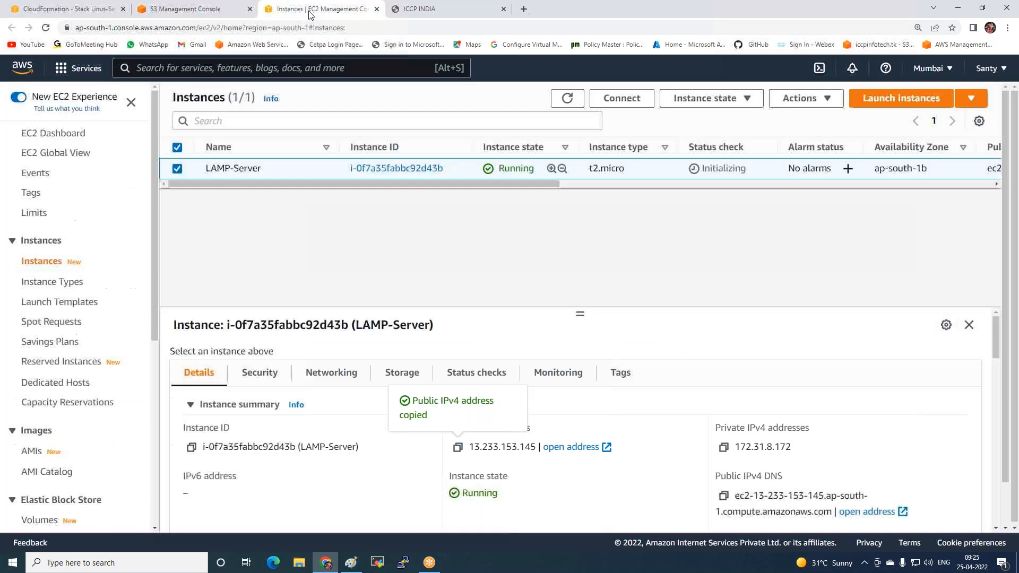
pyautogui.click(568, 99)
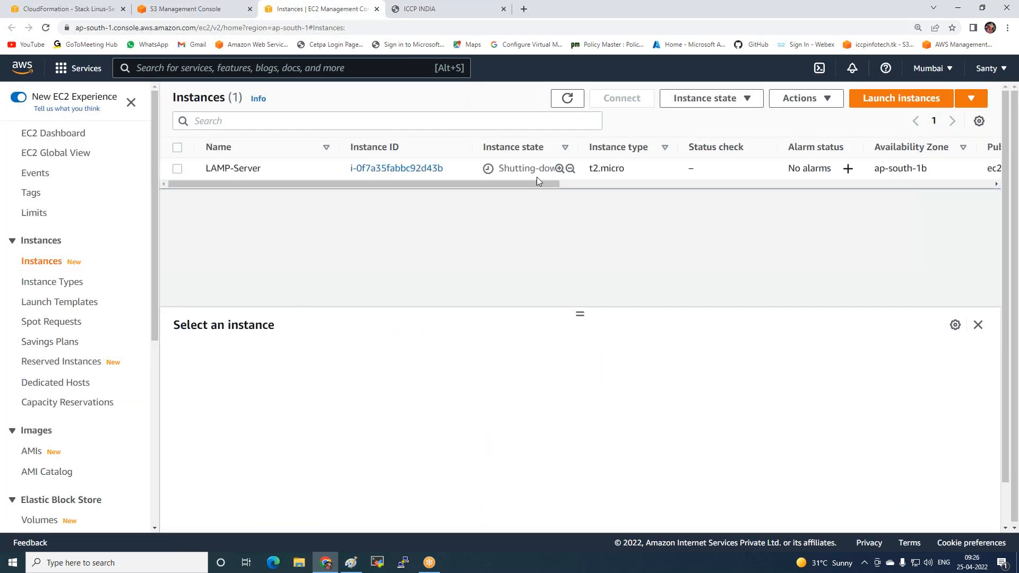
pyautogui.click(567, 98)
# Switch to Paint and draw a rounded rectangle about 164 × 42 px around the "Cloud Formation" label
pyautogui.click(351, 563)
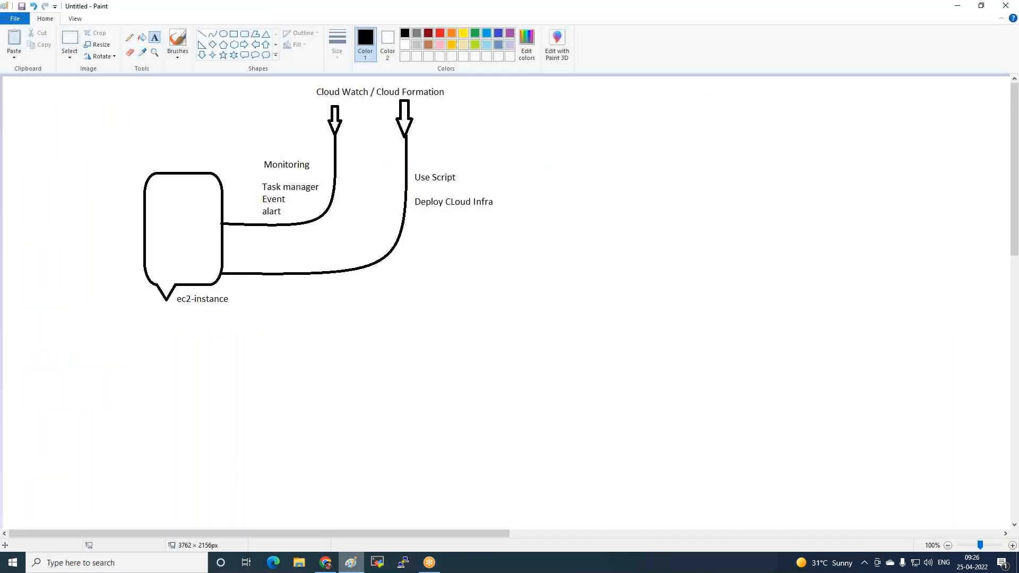
pyautogui.click(244, 35)
pyautogui.moveTo(461, 79); pyautogui.dragTo(374, 102)
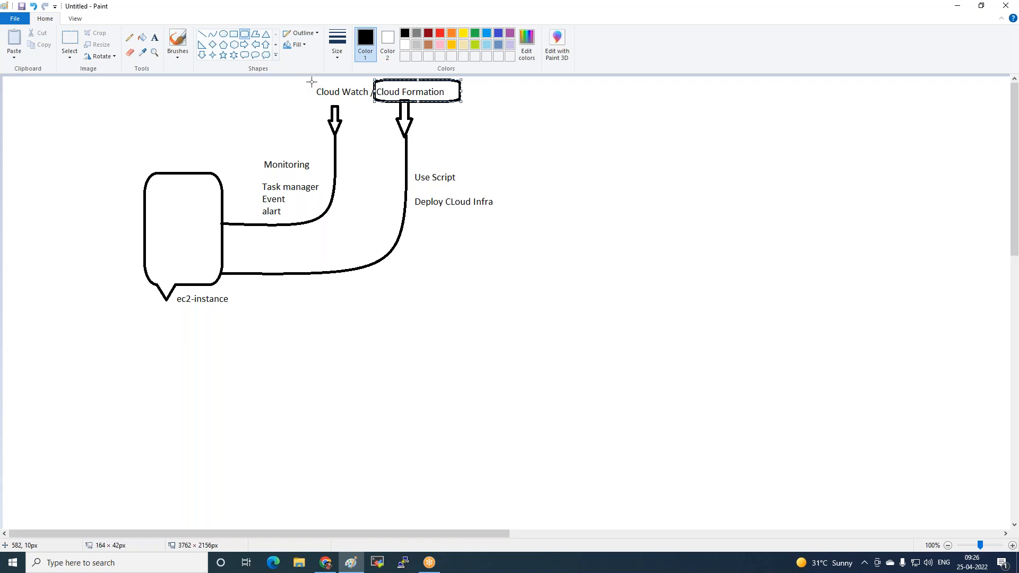
# Switch to the EC2 console in Chrome, start launching a new instance and name it Windows
pyautogui.click(325, 563)
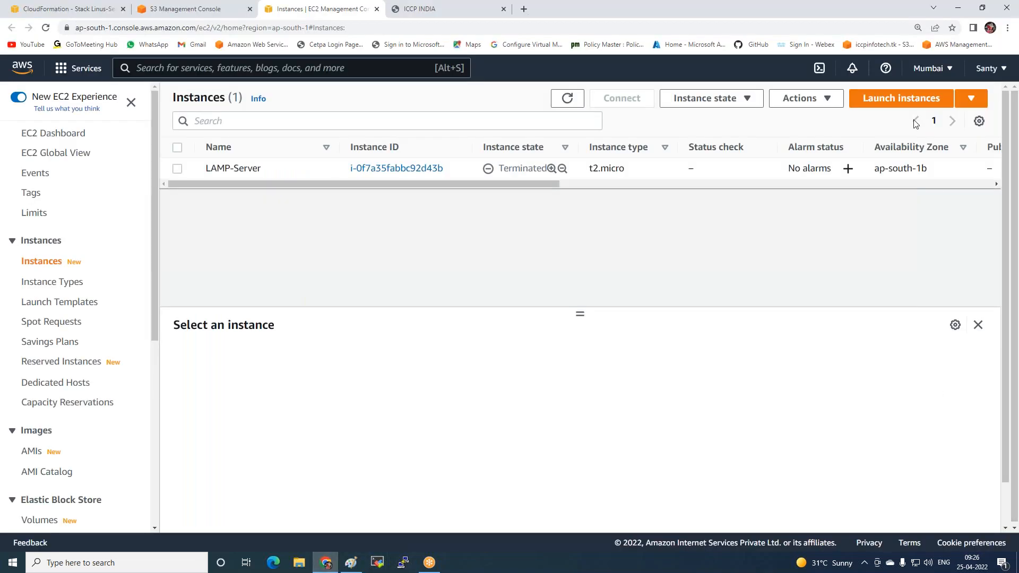
pyautogui.click(886, 100)
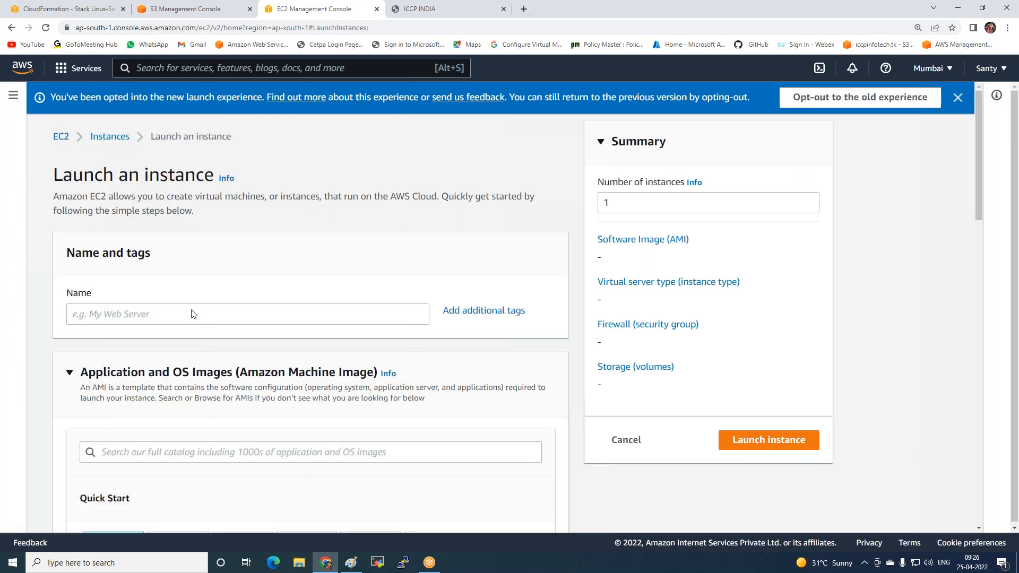
pyautogui.scroll(-3, 200, 302)
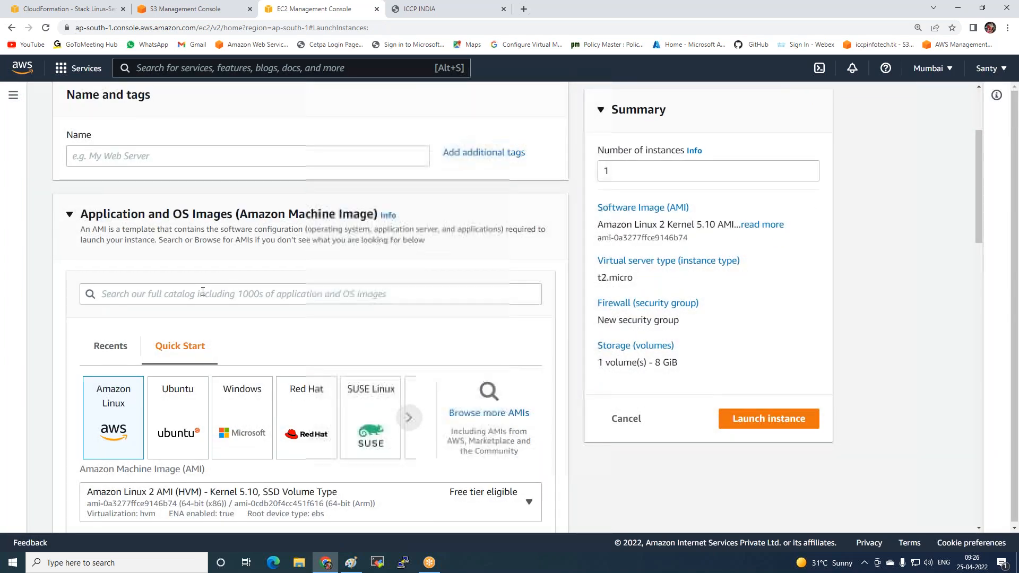
pyautogui.scroll(1, 203, 292)
pyautogui.click(106, 212)
pyautogui.write('Windows')
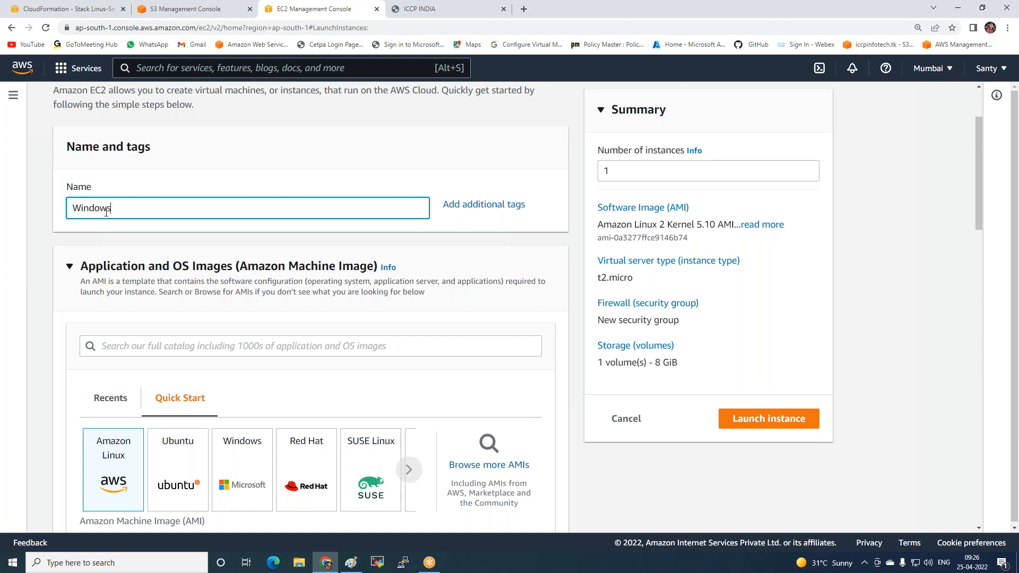
# Choose the Windows quick-start image, accept the settings override, and set the AMI to Microsoft Windows Server 2012 R2 Base
pyautogui.scroll(-3, 259, 277)
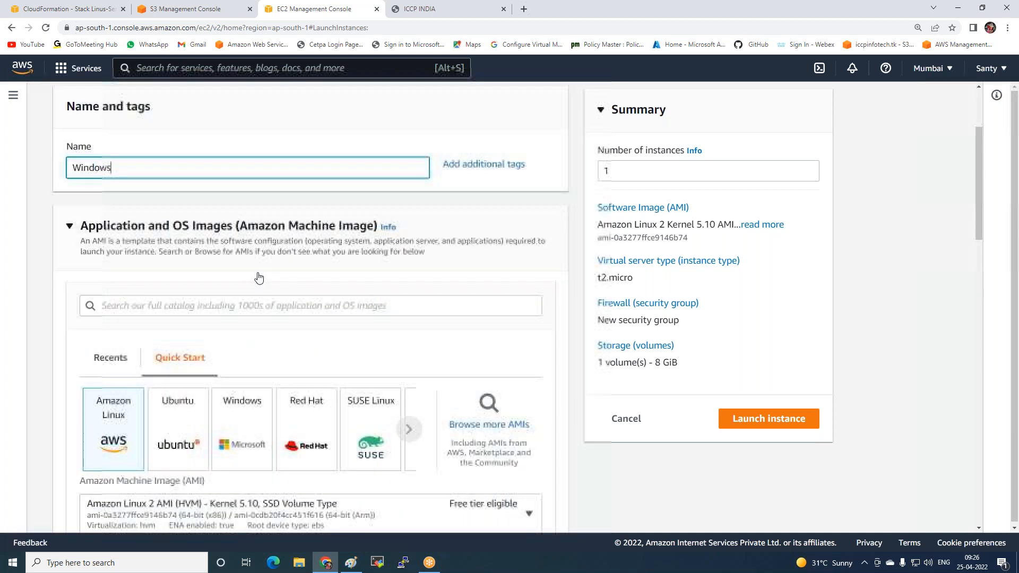
pyautogui.click(242, 310)
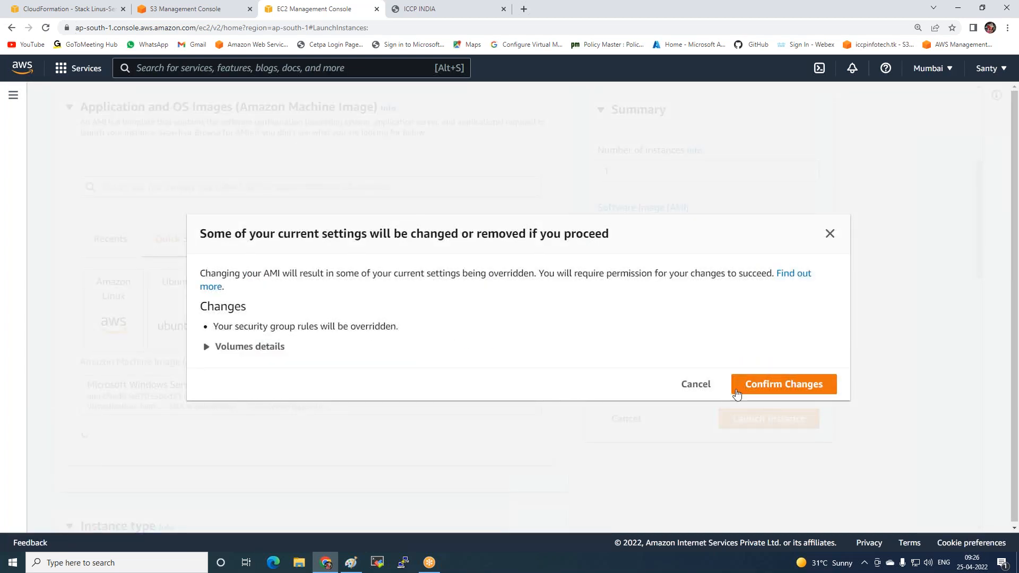
pyautogui.click(766, 386)
pyautogui.scroll(-2, 404, 279)
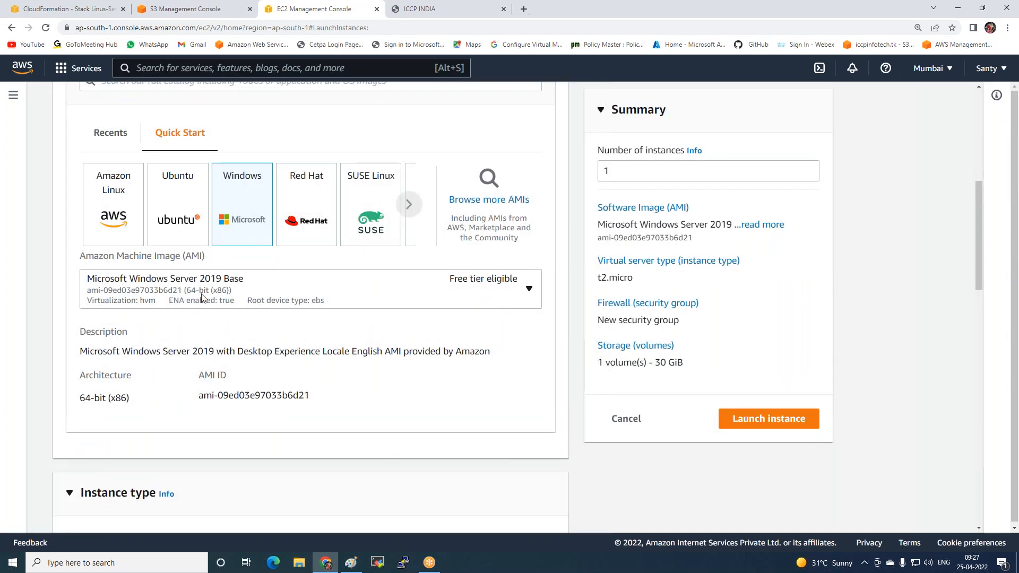
pyautogui.click(277, 295)
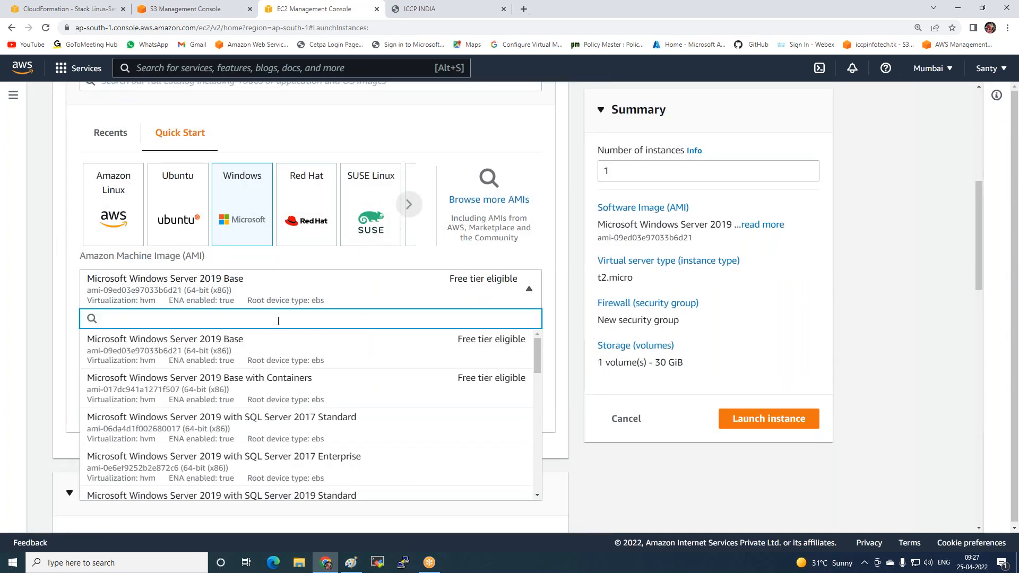
pyautogui.write('2012')
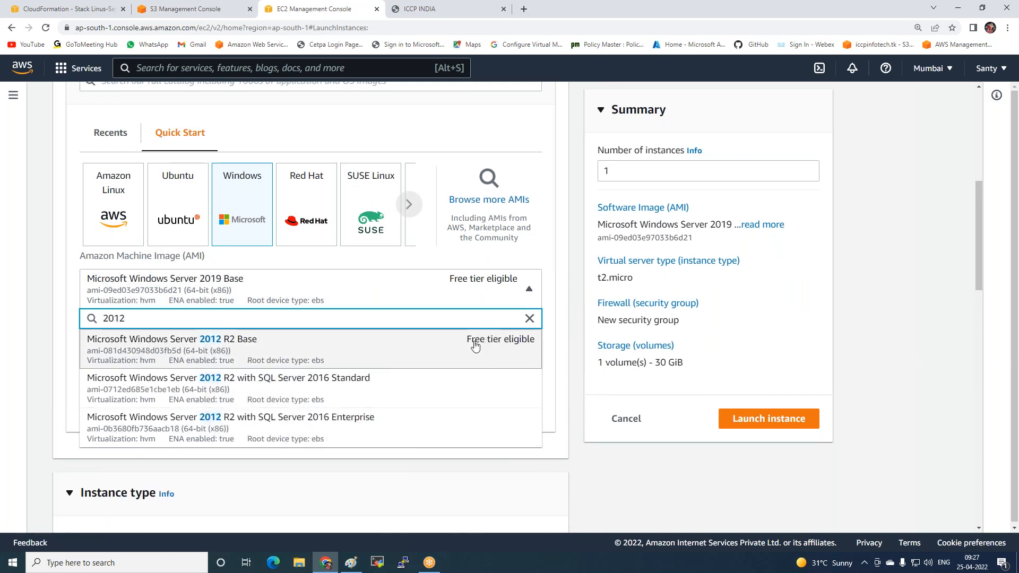
pyautogui.click(181, 342)
# Examine the available instance types, comparing their vCPUs, memory and hourly pricing, and close the list without choosing another type
pyautogui.scroll(-6, 229, 320)
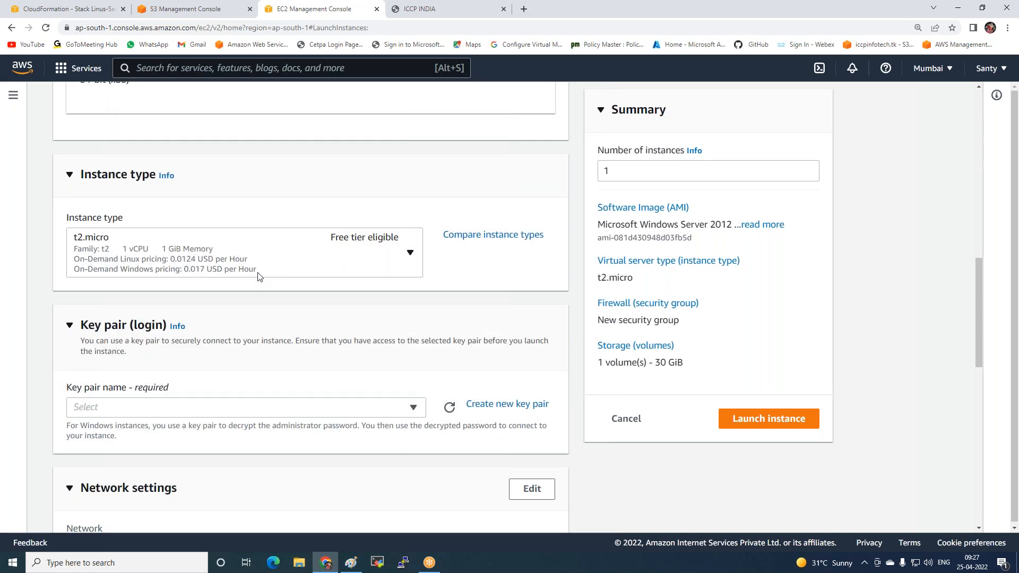
pyautogui.click(372, 263)
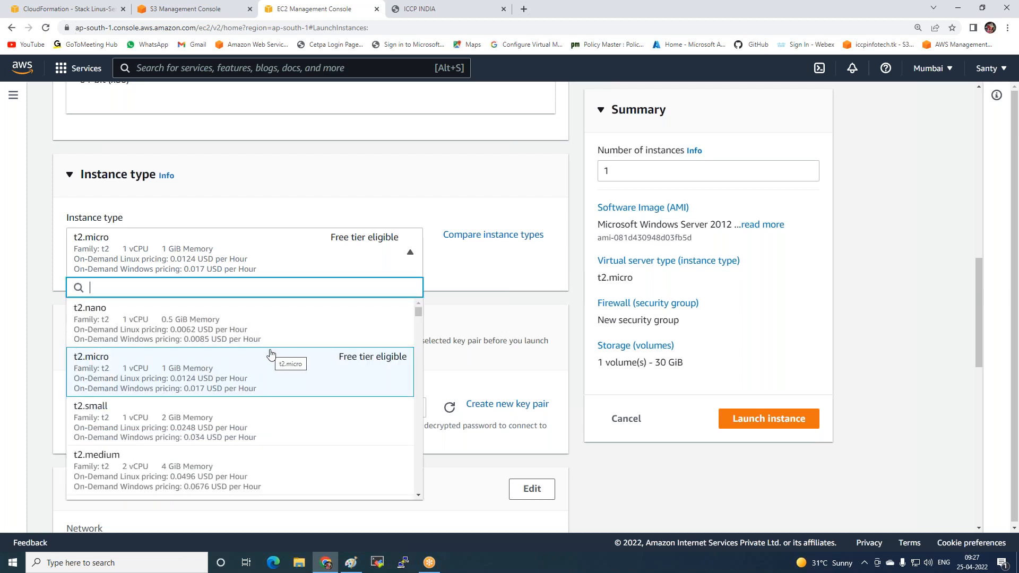
pyautogui.scroll(-2, 205, 446)
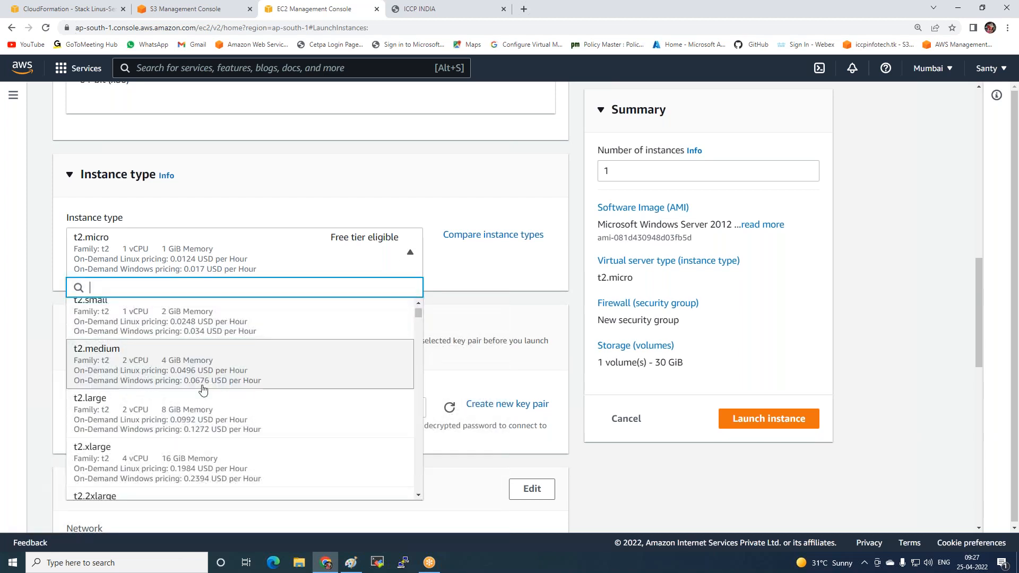
pyautogui.scroll(-6, 203, 390)
pyautogui.scroll(-10, 229, 383)
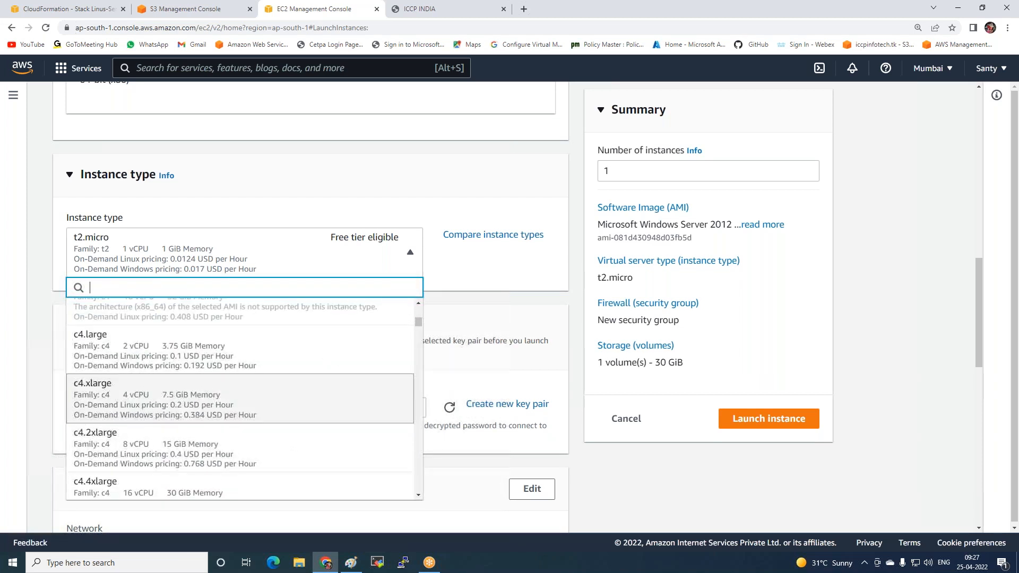
pyautogui.scroll(-10, 239, 393)
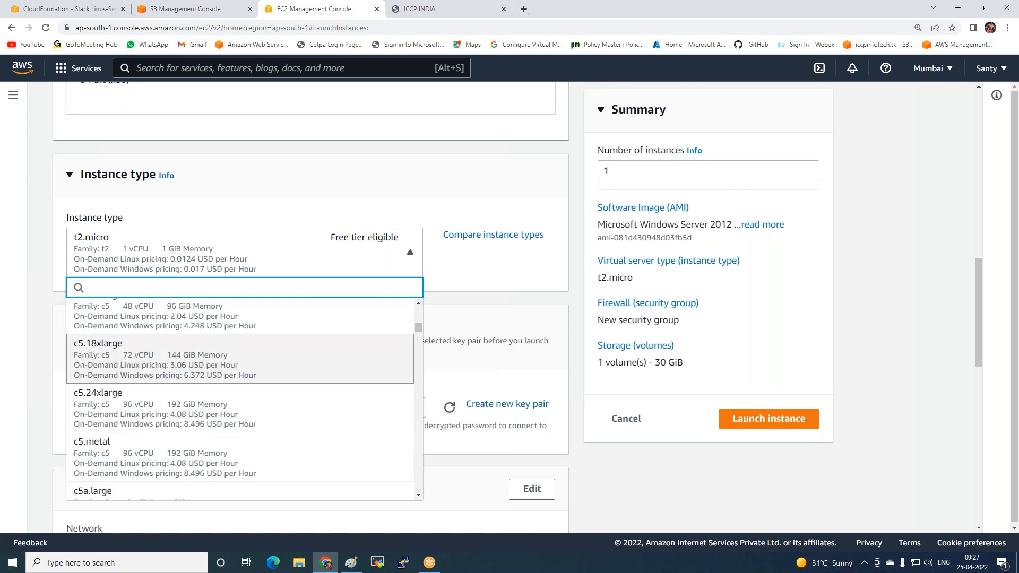
pyautogui.scroll(-2, 194, 376)
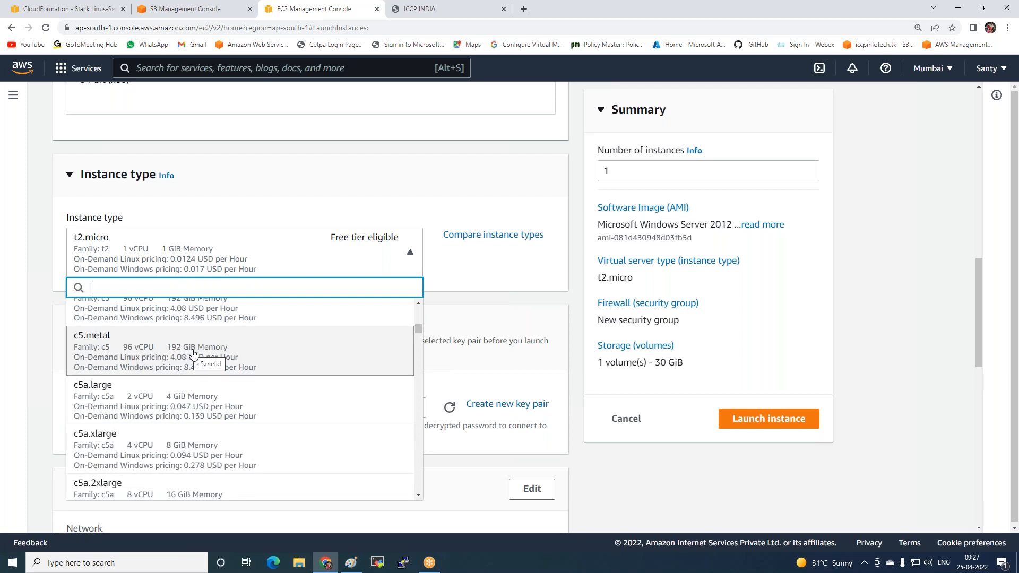
pyautogui.click(504, 282)
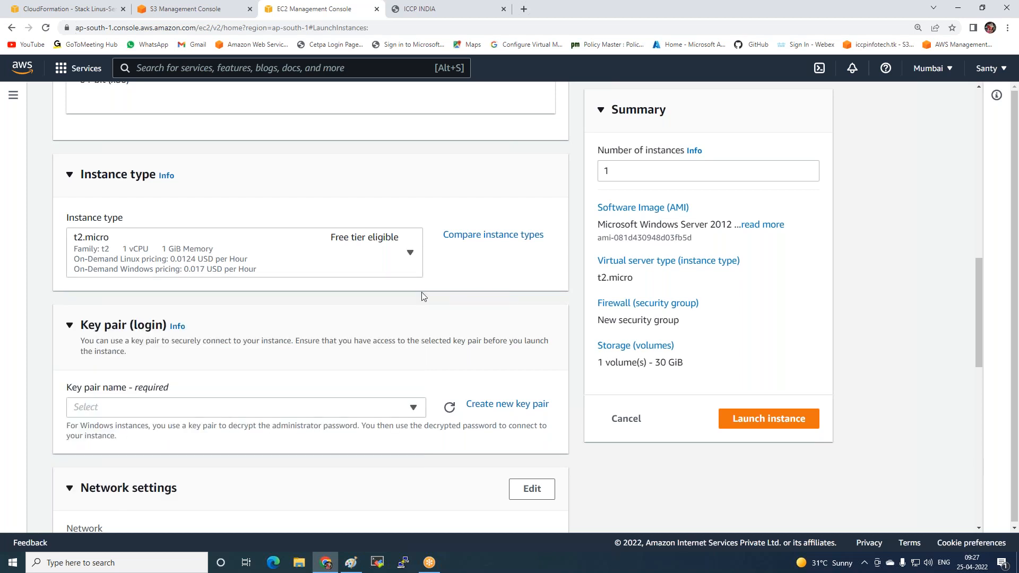
# Set the instance's key pair to windows-key
pyautogui.scroll(-3, 316, 347)
pyautogui.click(191, 248)
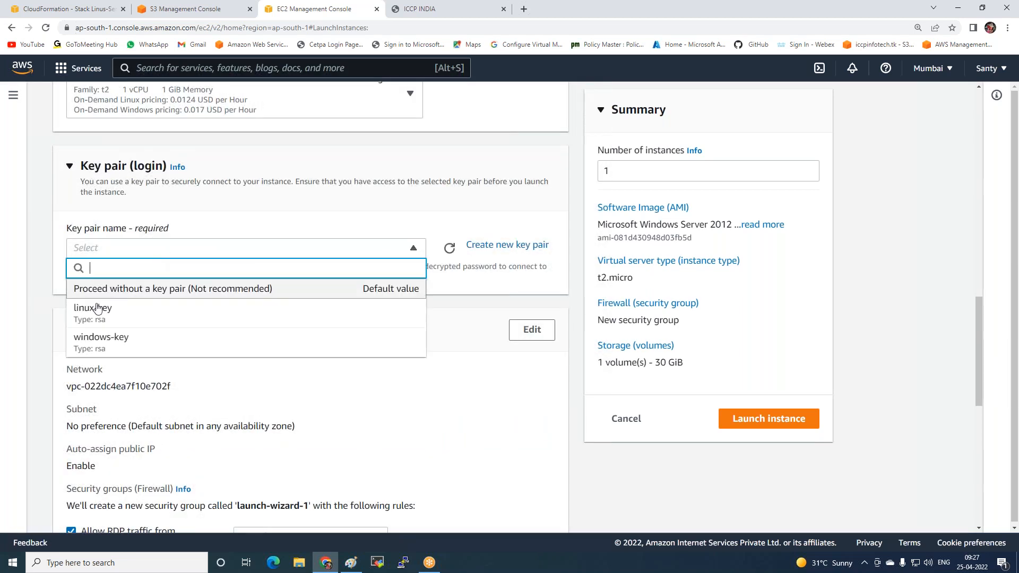
pyautogui.click(89, 345)
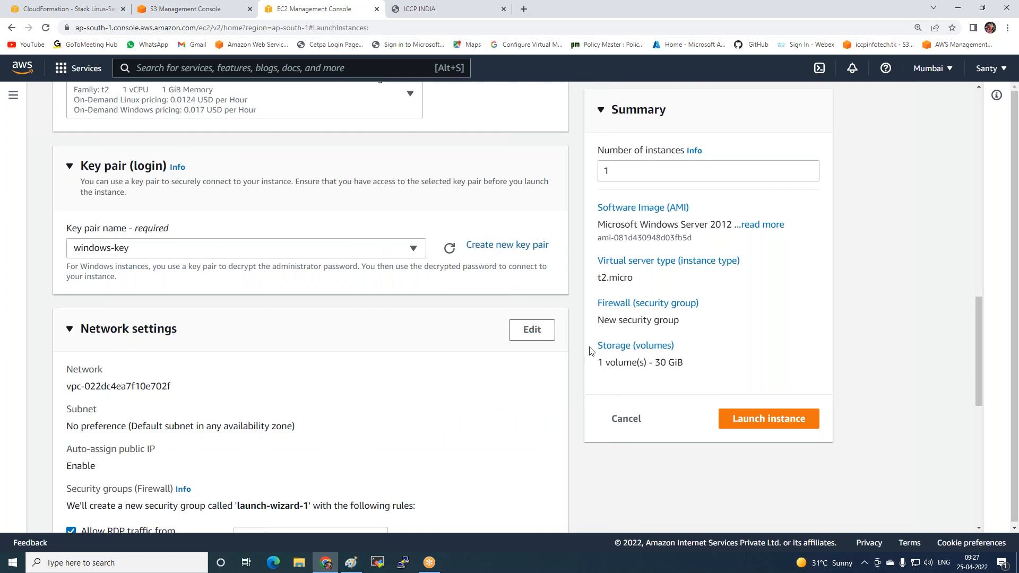
# Edit the network settings to use the ap-south-1a subnet and the existing windows-webserver security group
pyautogui.click(535, 331)
pyautogui.scroll(-3, 352, 335)
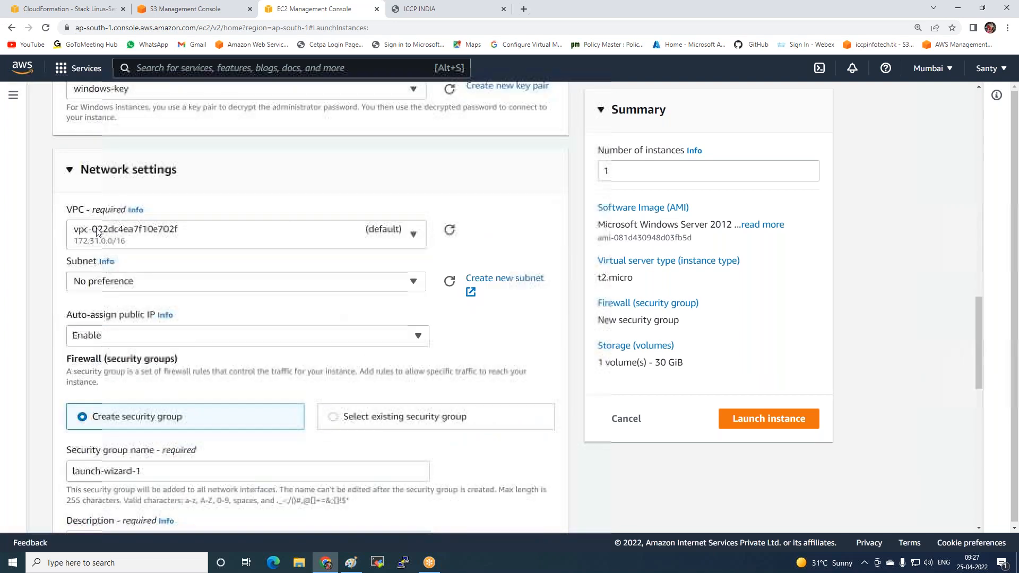
pyautogui.click(244, 283)
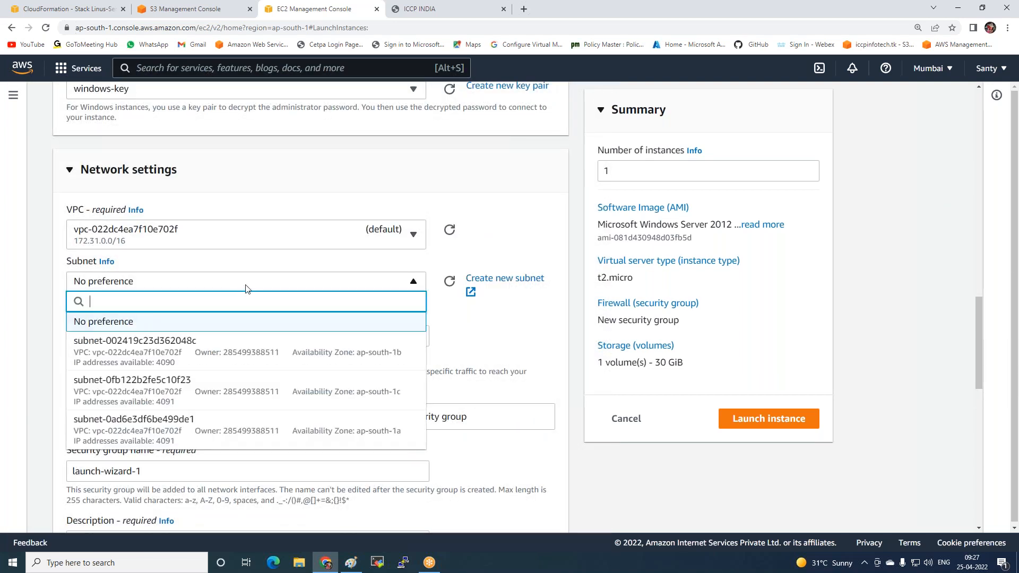
pyautogui.click(395, 440)
pyautogui.scroll(-3, 334, 366)
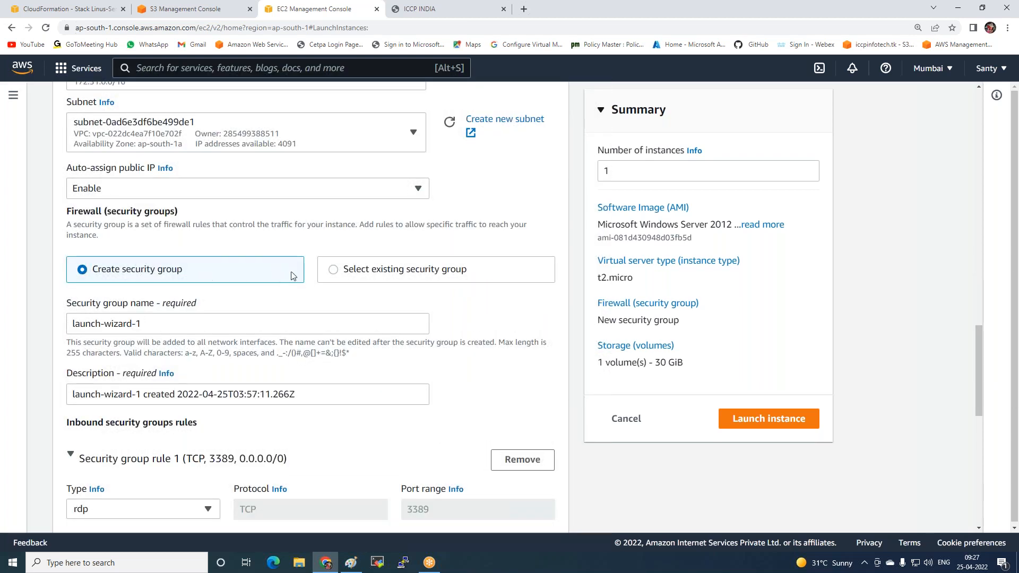
pyautogui.click(353, 270)
pyautogui.click(380, 322)
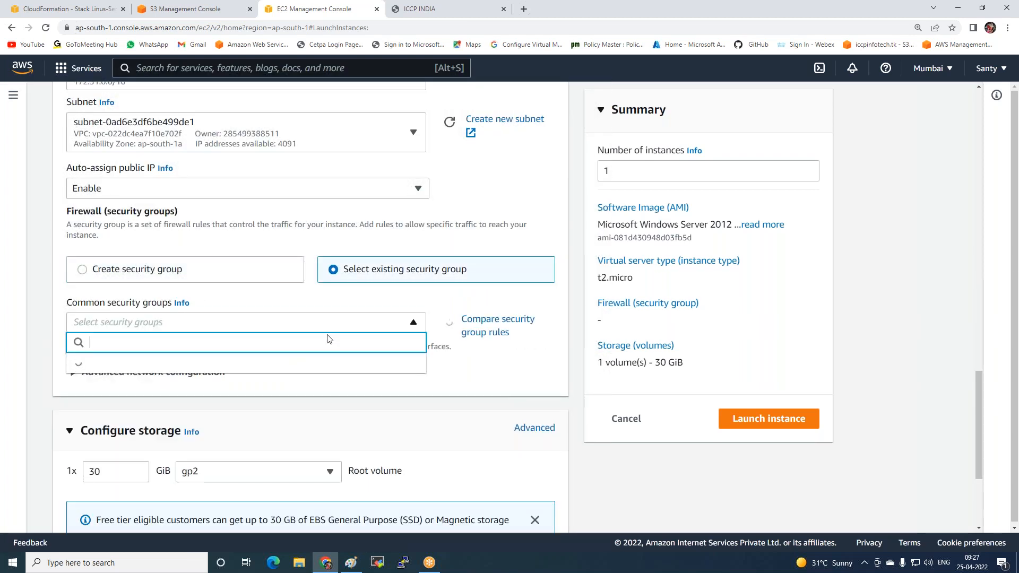
pyautogui.click(160, 375)
# Launch the configured Windows instance and return to the list of all instances
pyautogui.scroll(-4, 162, 372)
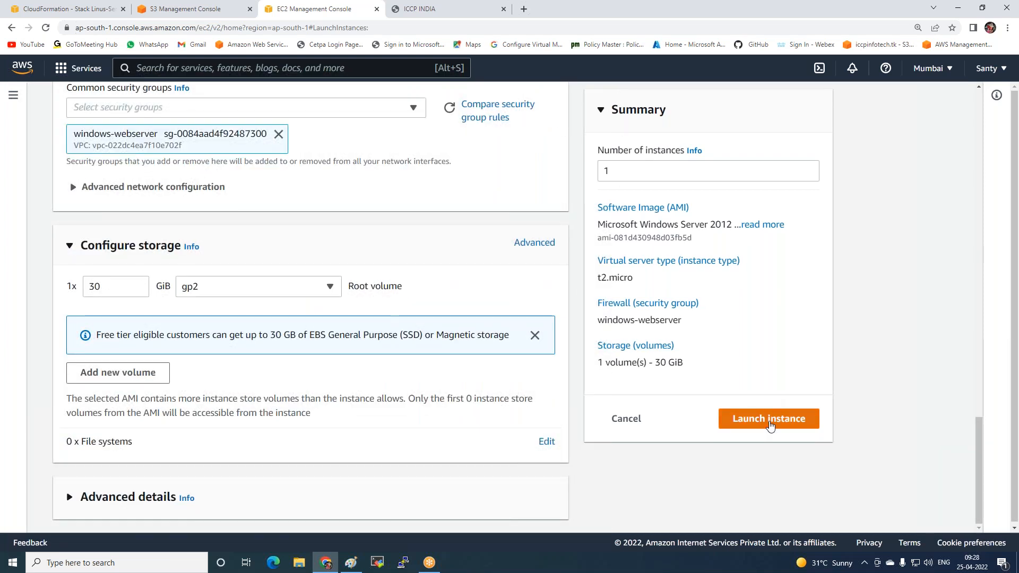
pyautogui.click(773, 422)
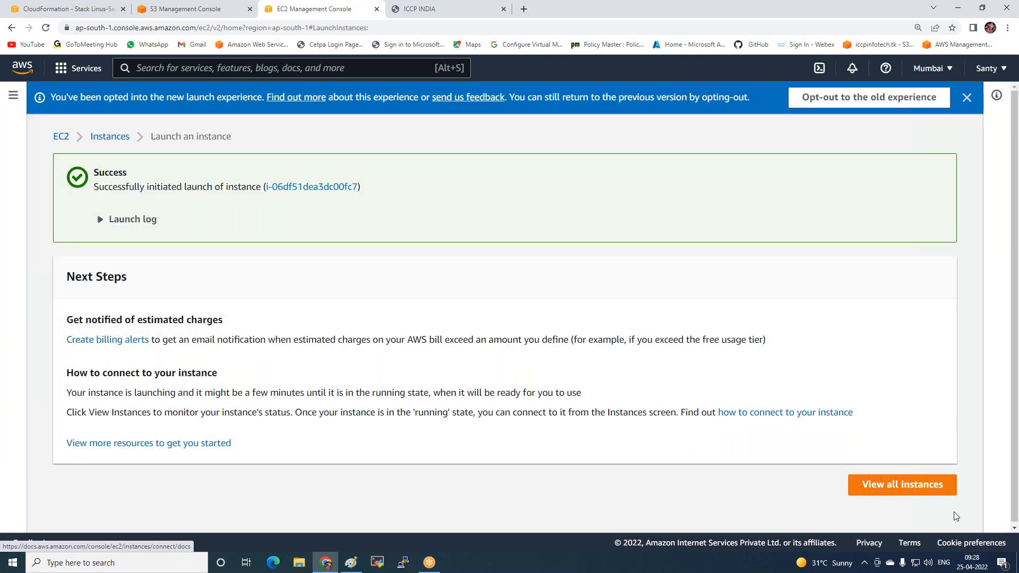
pyautogui.click(926, 485)
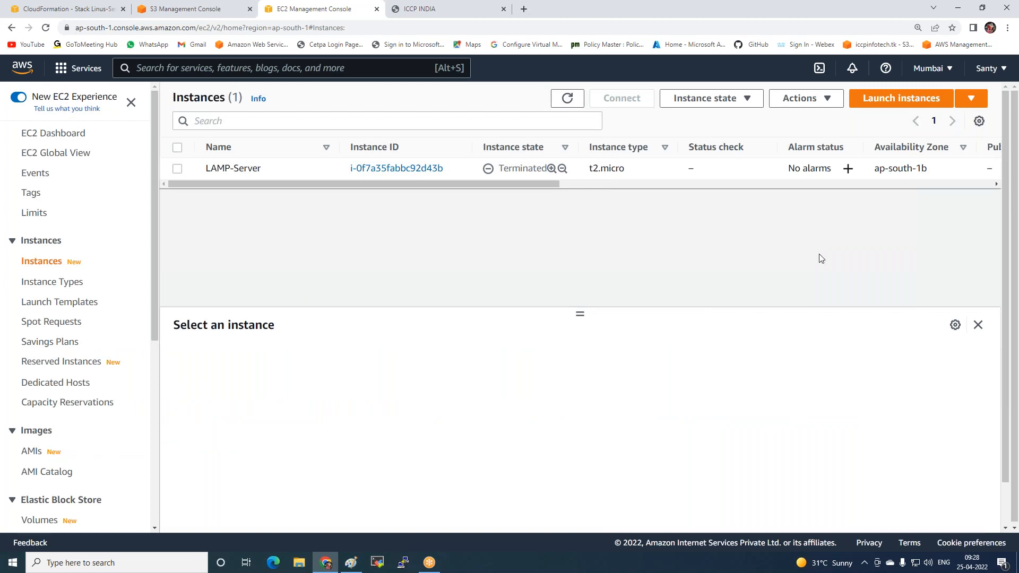
# Refresh the instances list and examine the Windows instance's state, public IP, monitoring status and security group
pyautogui.click(556, 106)
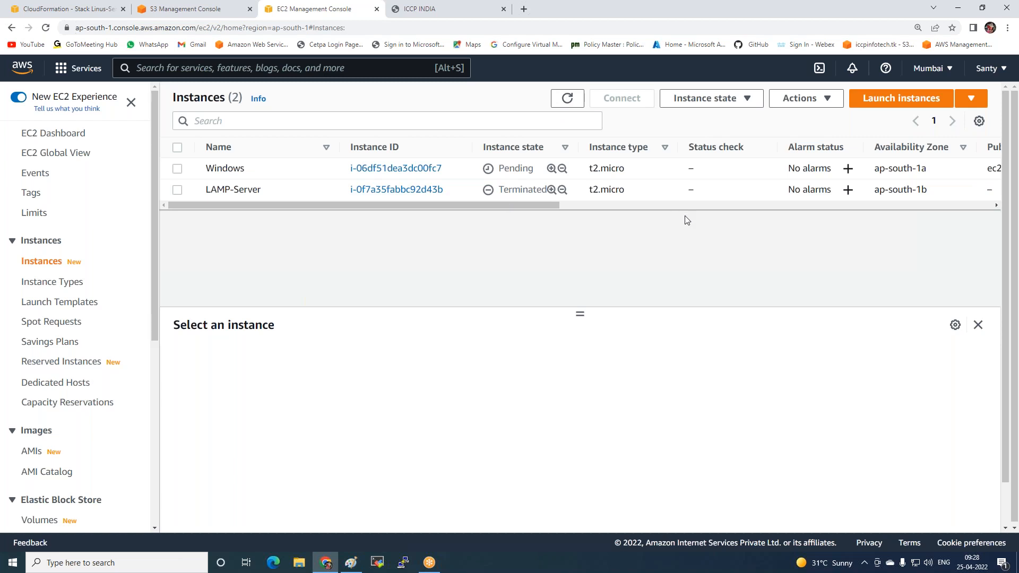
pyautogui.moveTo(422, 206); pyautogui.dragTo(549, 220)
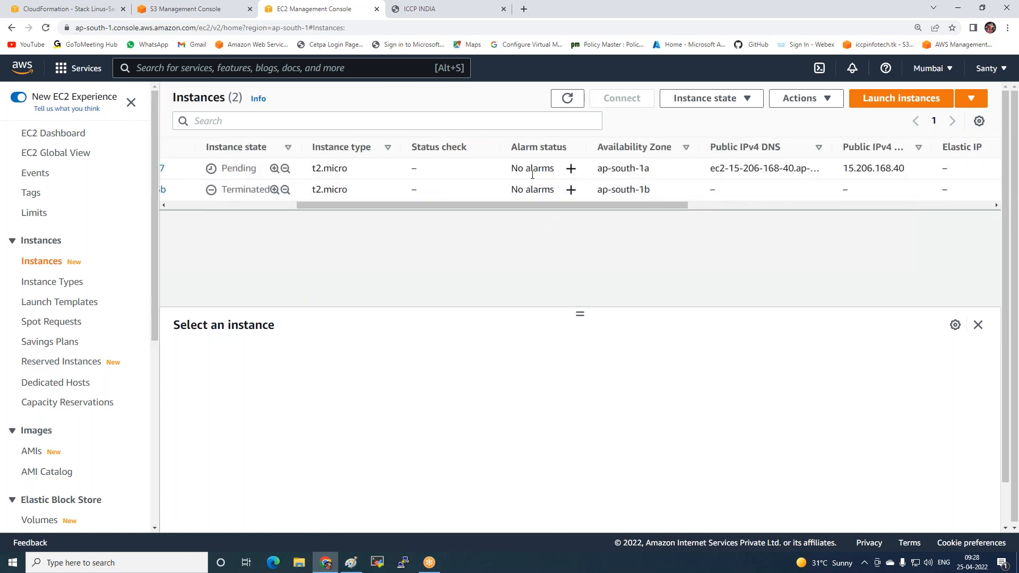
pyautogui.moveTo(505, 208); pyautogui.dragTo(718, 209)
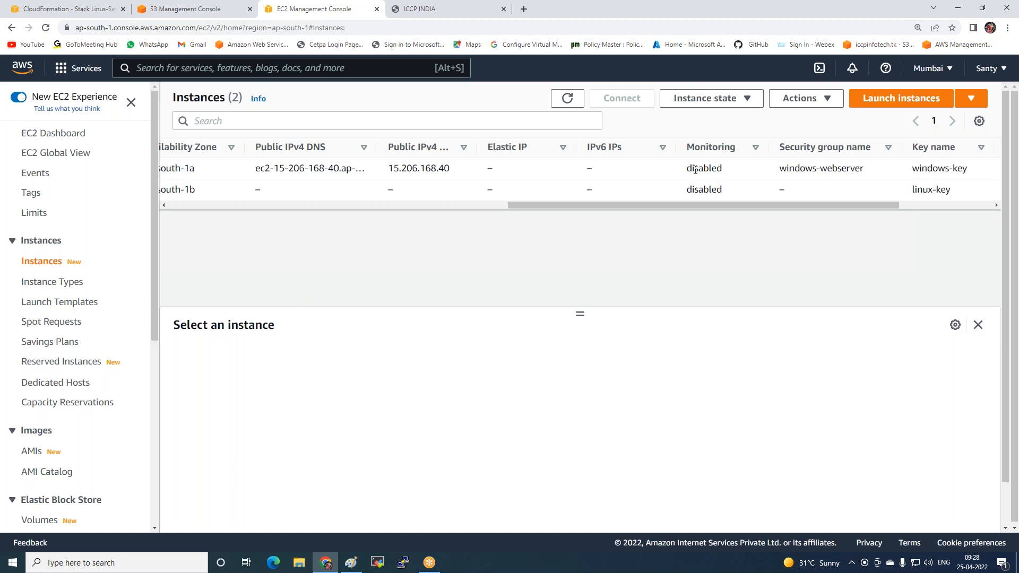
pyautogui.click(567, 98)
pyautogui.moveTo(581, 205); pyautogui.dragTo(183, 209)
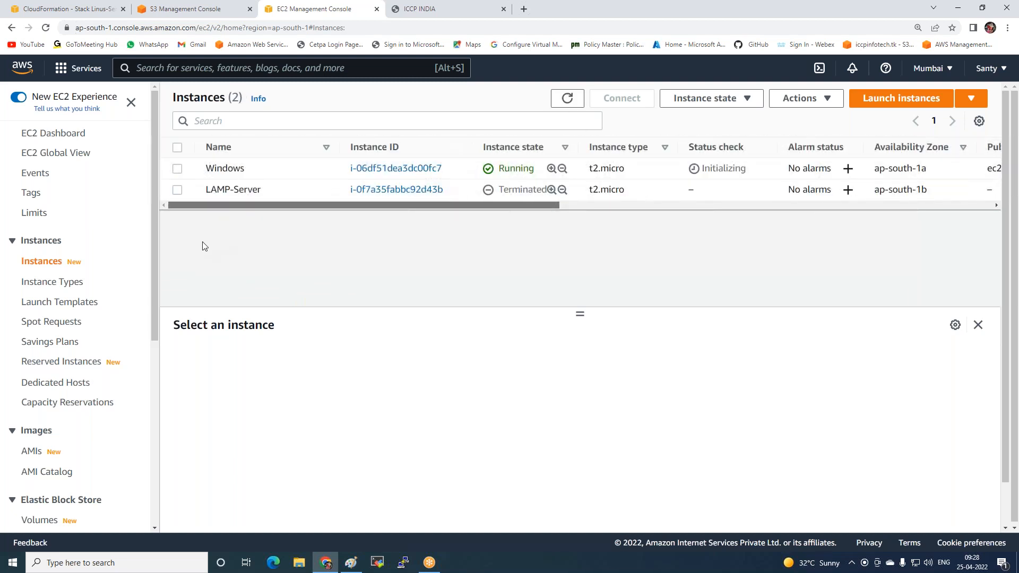
# Open the detailed monitoring settings for the Windows instance and save them with detailed monitoring disabled
pyautogui.click(178, 168)
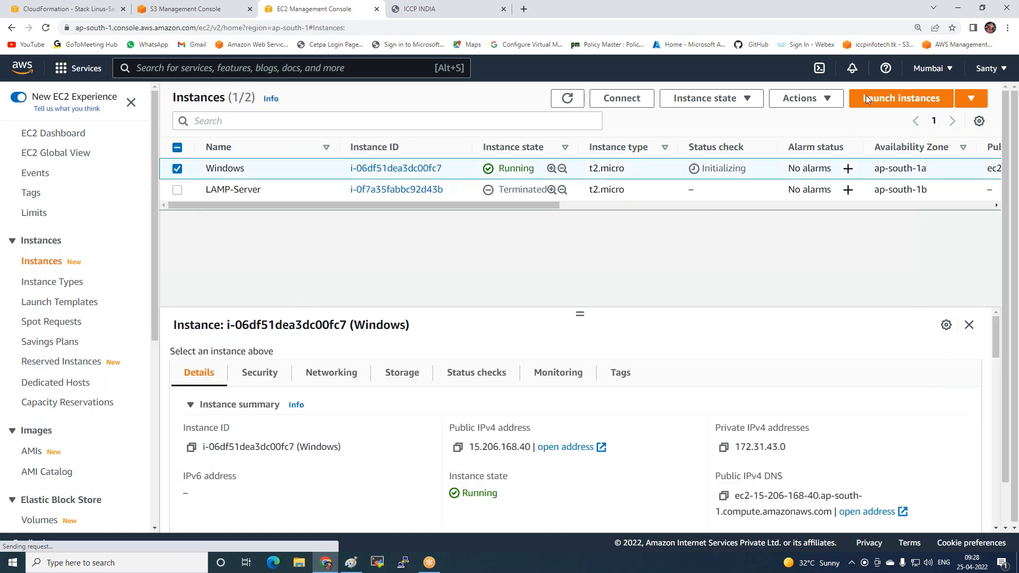
pyautogui.click(812, 102)
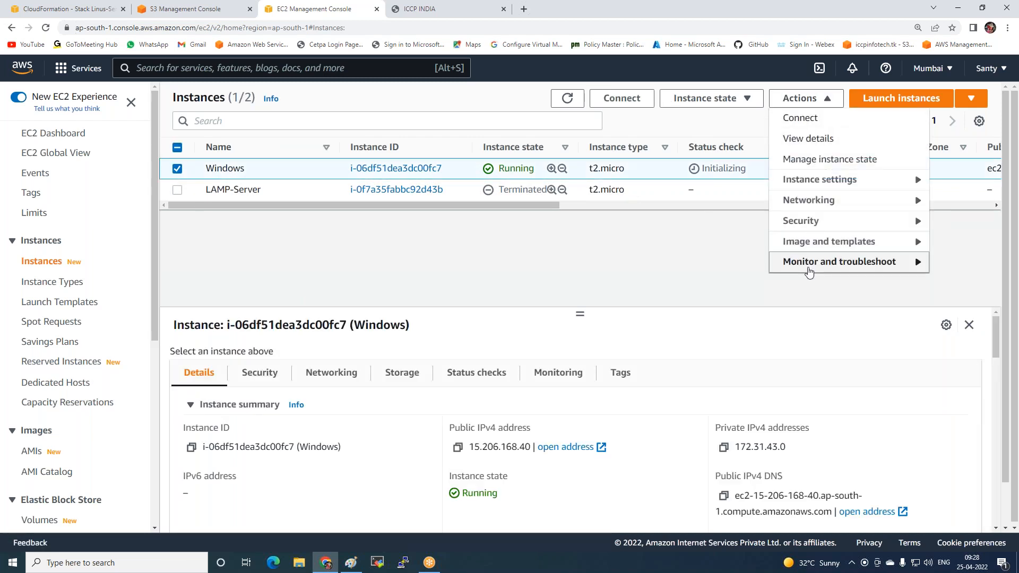
pyautogui.moveTo(808, 269)
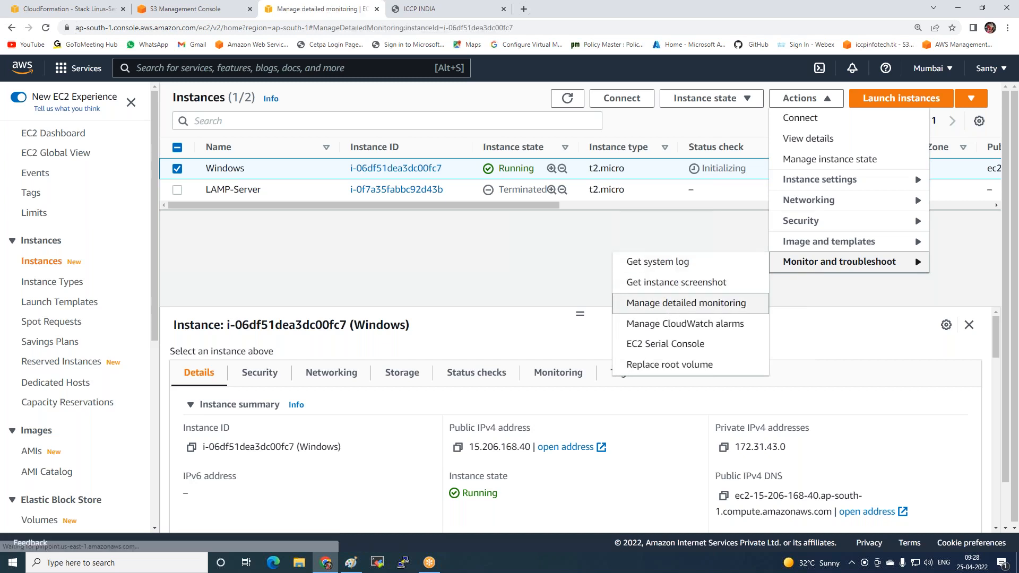
pyautogui.click(721, 307)
pyautogui.click(541, 367)
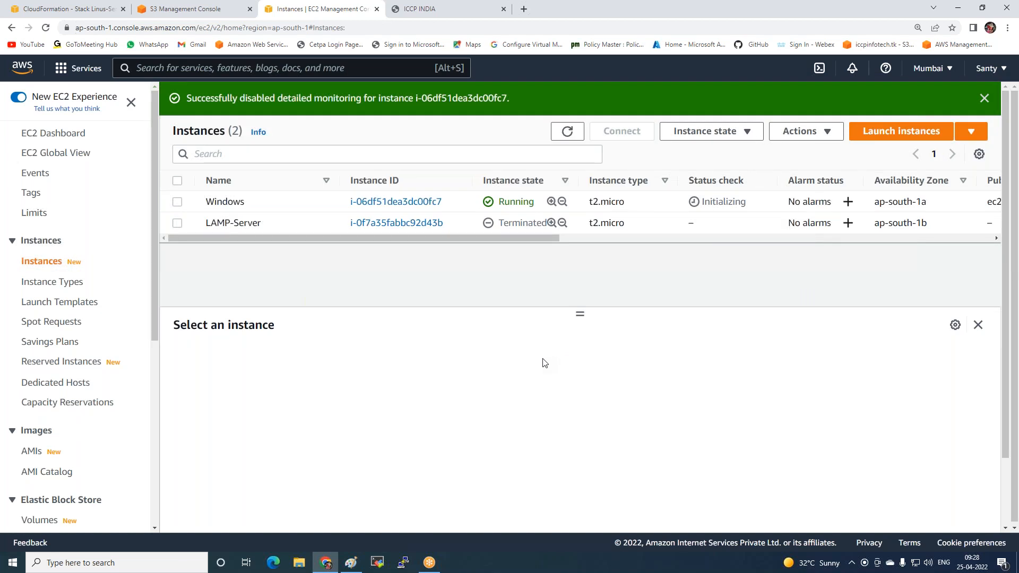
# Refresh the instances list and check the Windows instance's monitoring status
pyautogui.click(567, 131)
pyautogui.moveTo(450, 238); pyautogui.dragTo(787, 262)
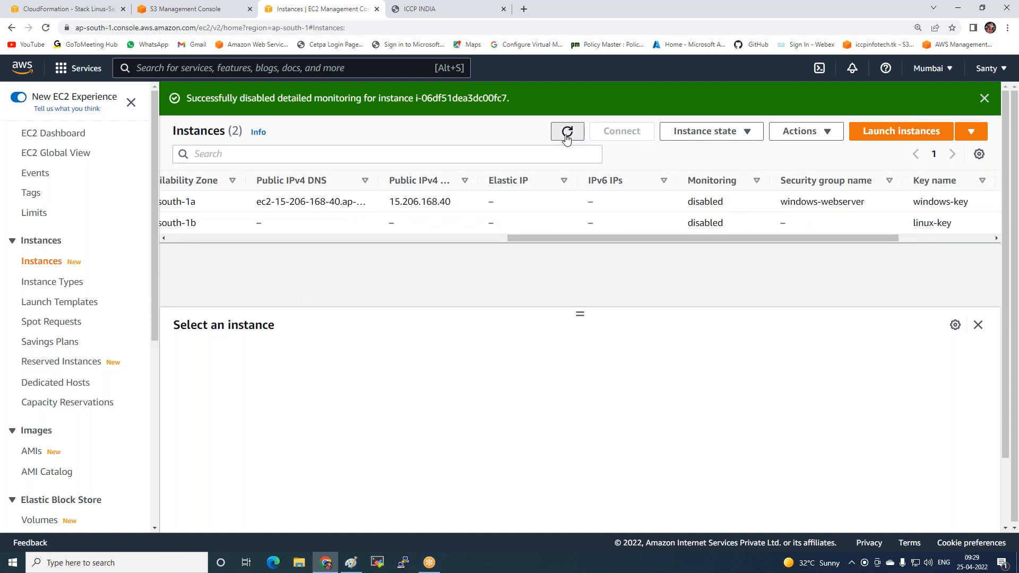
pyautogui.moveTo(696, 241); pyautogui.dragTo(353, 240)
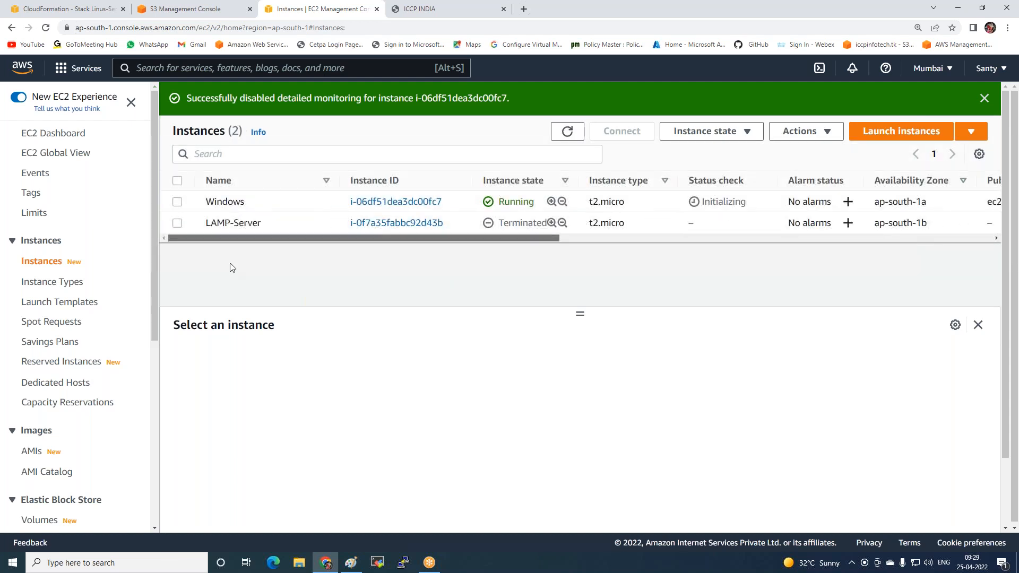
# Enable detailed monitoring for the Windows instance and save the setting
pyautogui.click(177, 203)
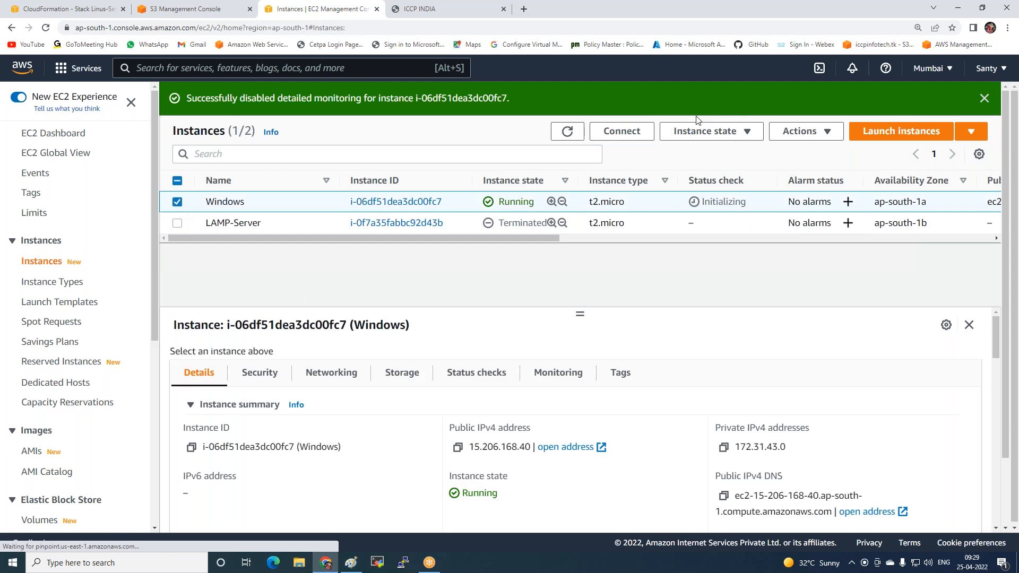
pyautogui.click(801, 131)
pyautogui.moveTo(798, 297)
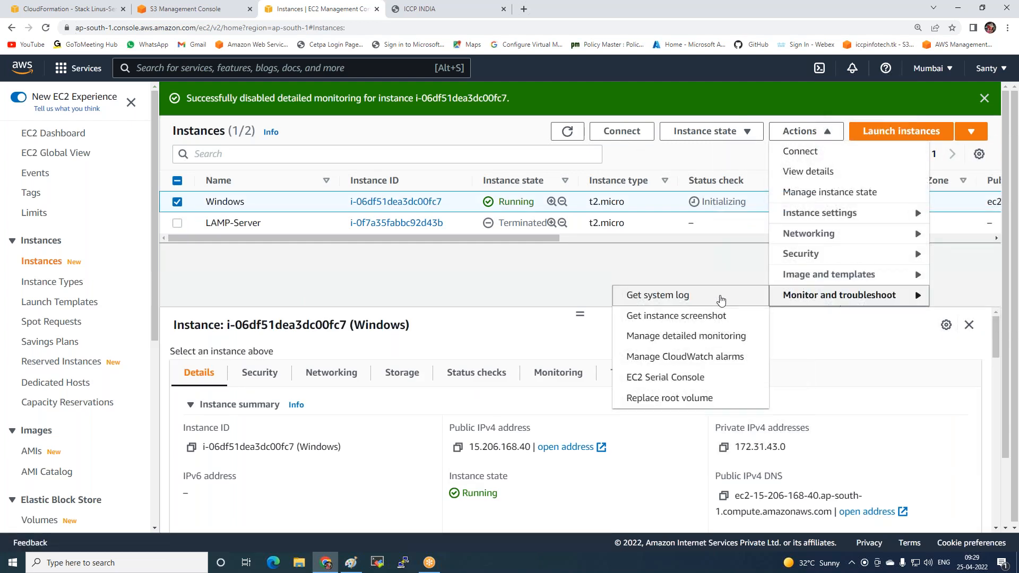
pyautogui.click(681, 334)
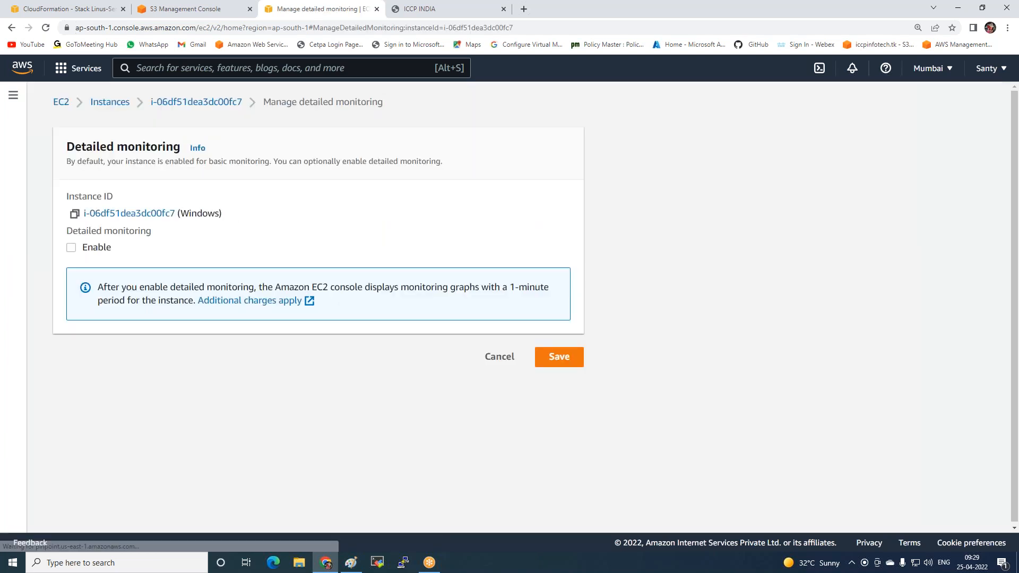
pyautogui.click(71, 249)
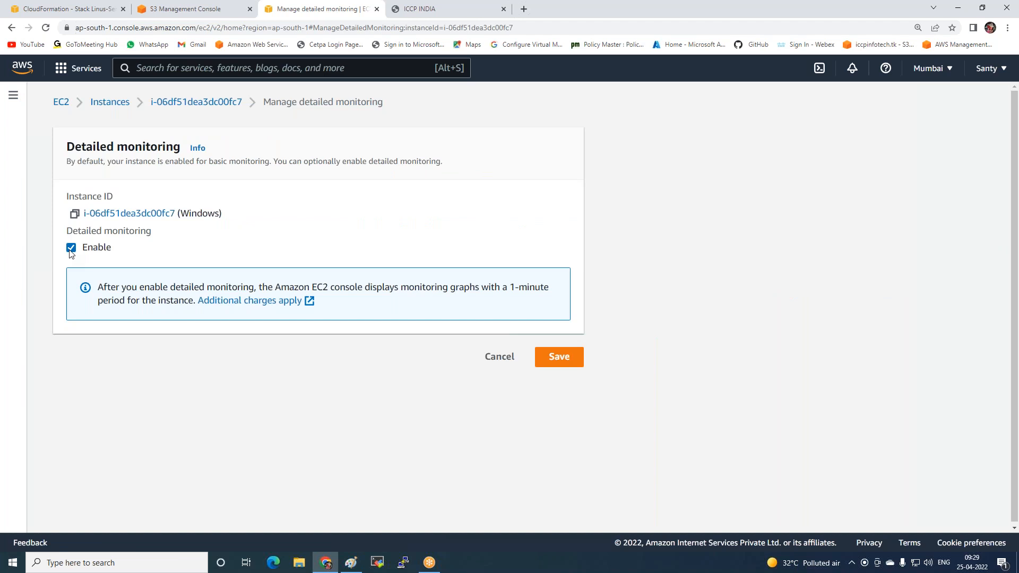
pyautogui.click(537, 357)
# Refresh the instances list and check the Windows instance's value in the Monitoring column
pyautogui.click(568, 131)
pyautogui.hscroll(1, 470, 238)
pyautogui.hscroll(10, 556, 255)
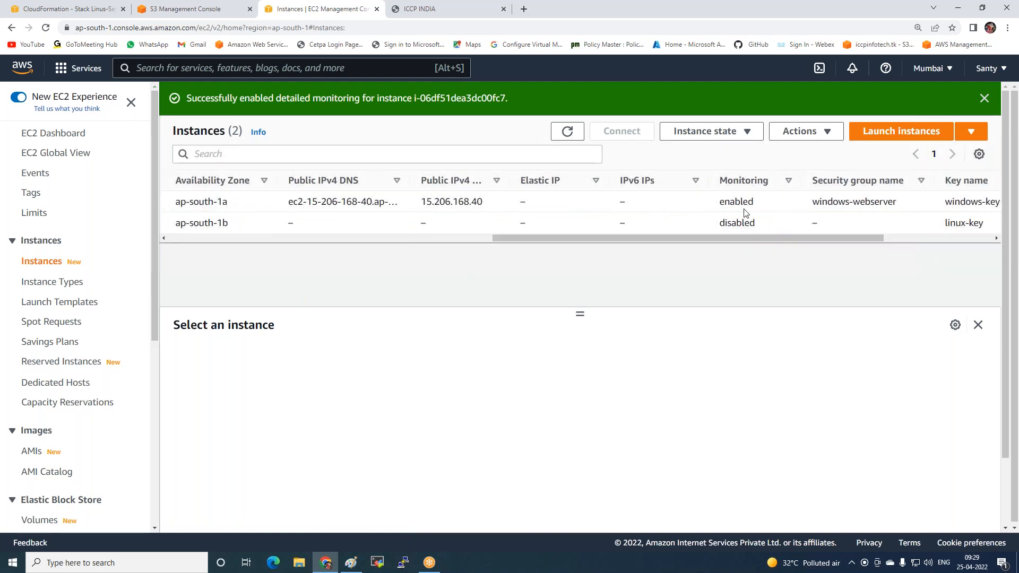
# Select the Windows instance and copy its instance ID from the details
pyautogui.moveTo(692, 237); pyautogui.dragTo(275, 228)
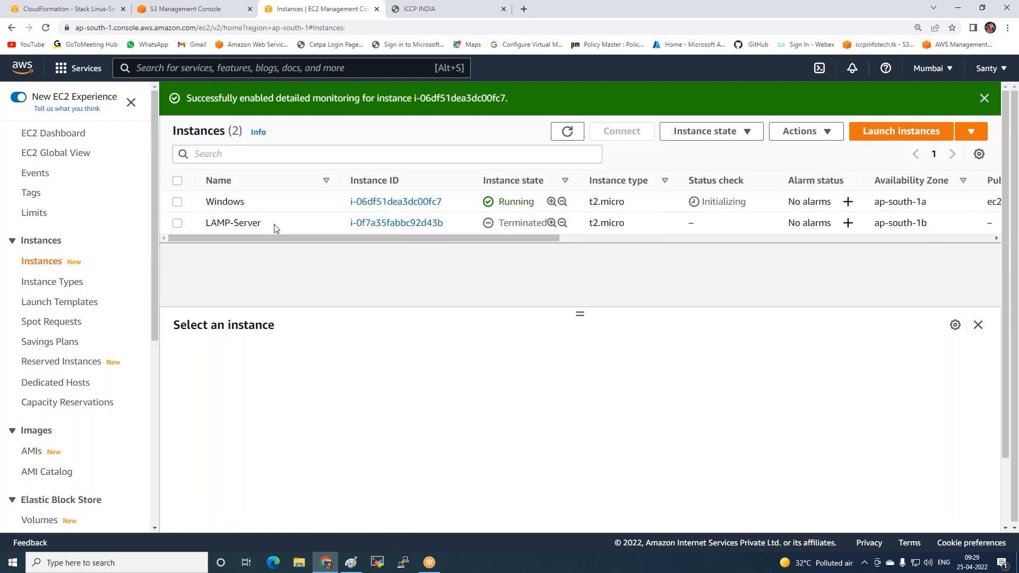
pyautogui.click(178, 203)
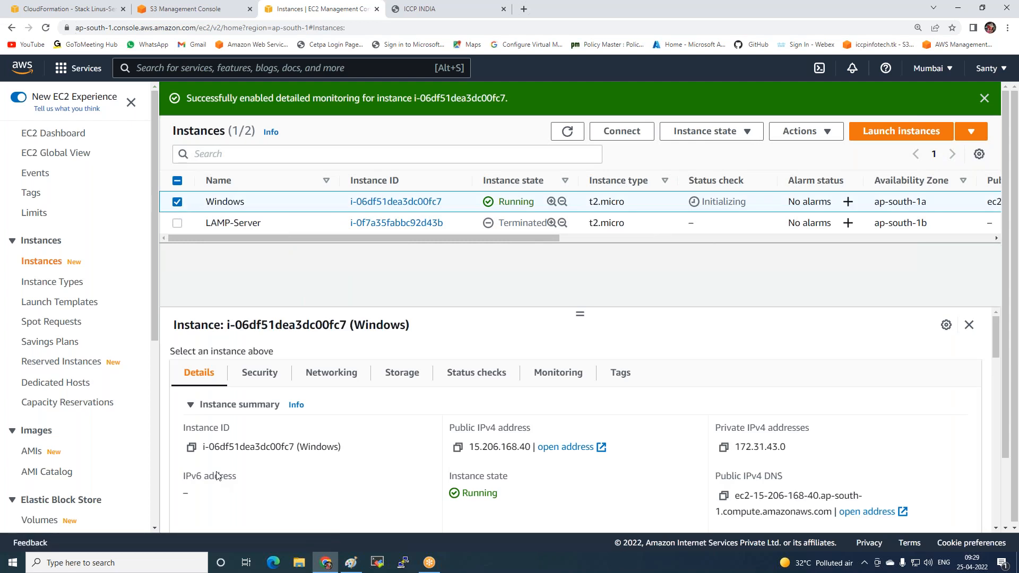
pyautogui.click(192, 448)
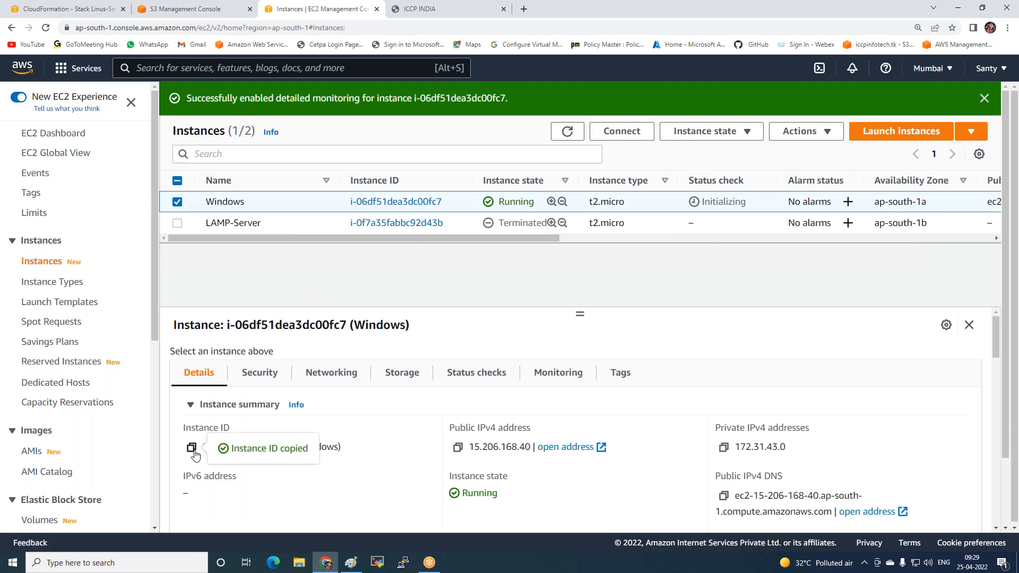
# Search the AWS services for "cloud wat", open CloudWatch and show its custom dashboards
pyautogui.click(235, 64)
pyautogui.write('c')
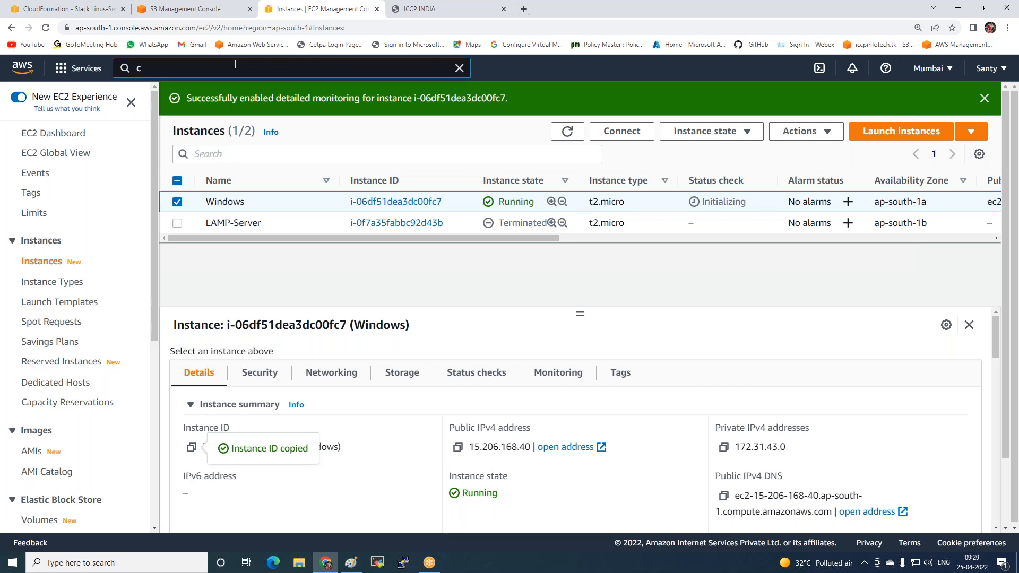
pyautogui.write('loud')
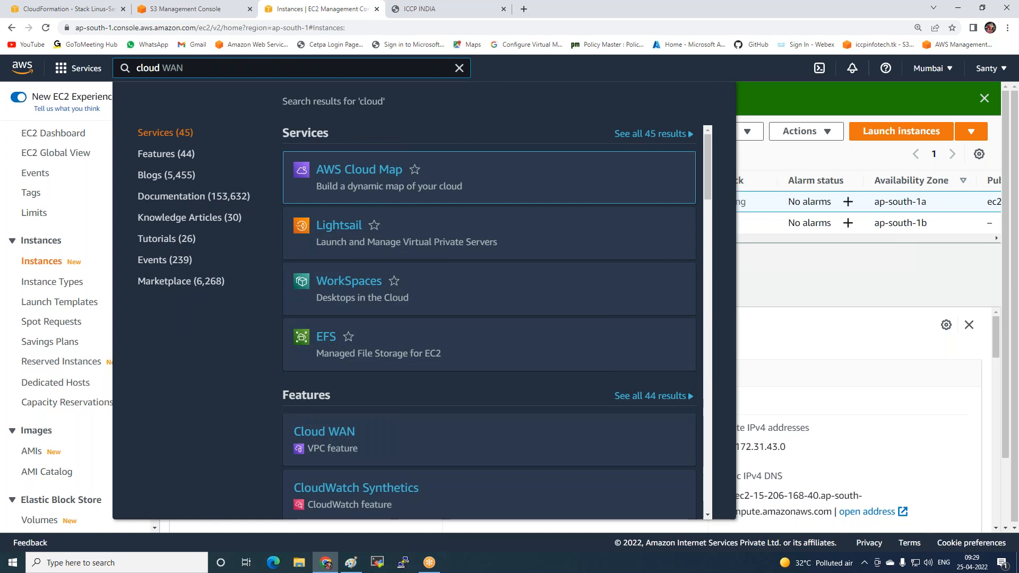
pyautogui.write(' wat')
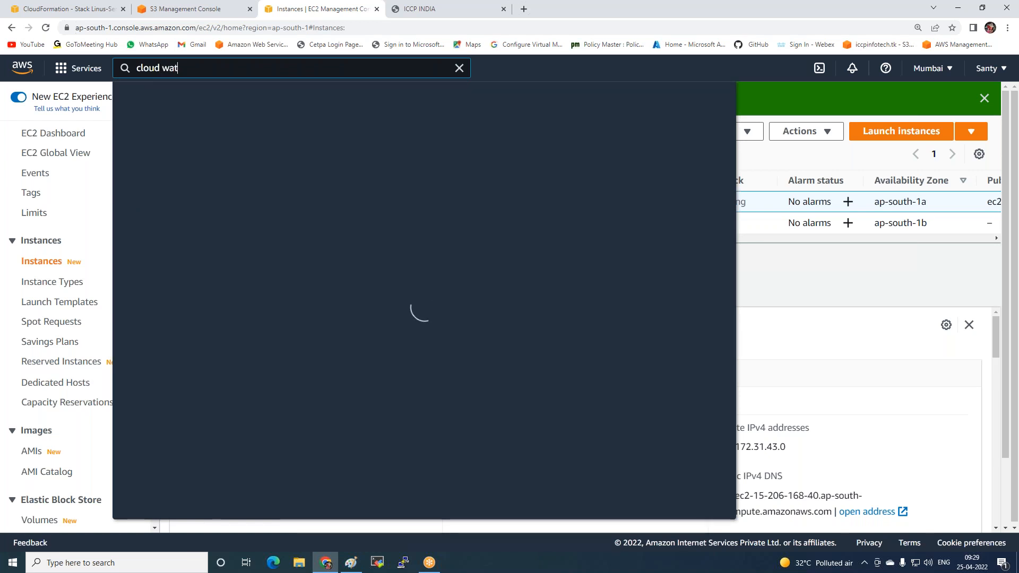
pyautogui.click(346, 169)
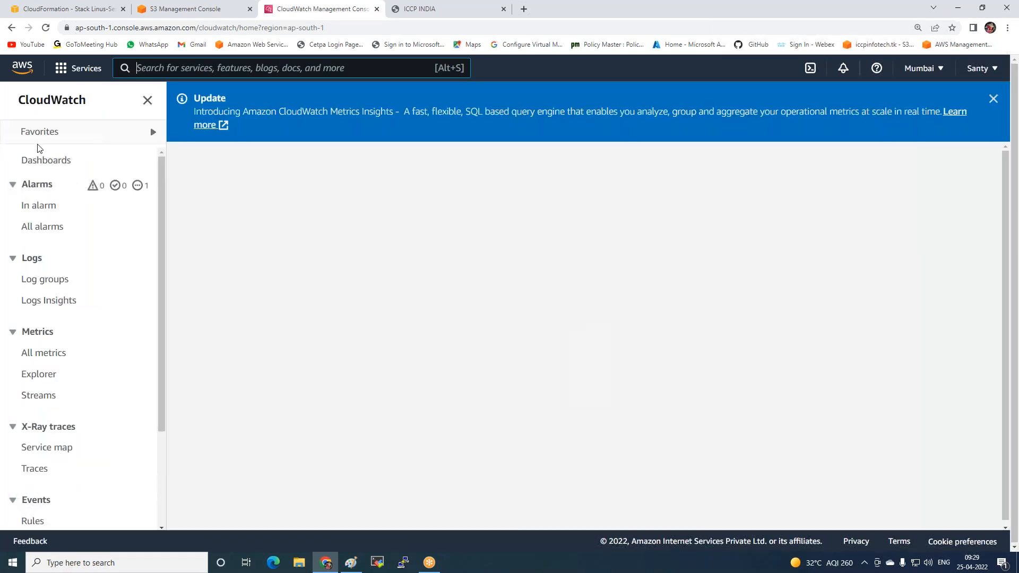
pyautogui.click(39, 161)
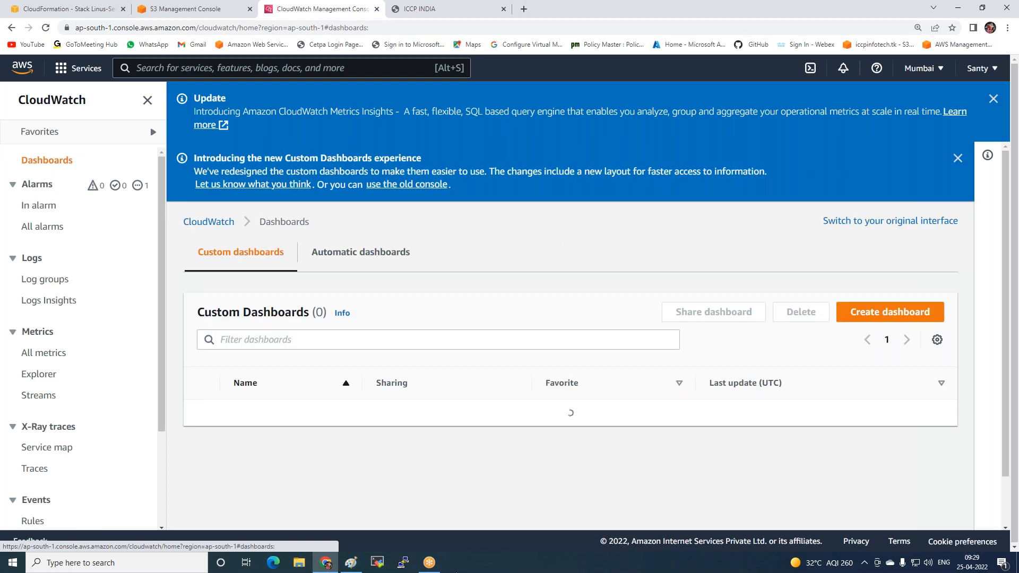
# Open the local Task Manager to view CPU, memory, disk and network usage, and close it again
pyautogui.rightClick(538, 565)
pyautogui.click(548, 513)
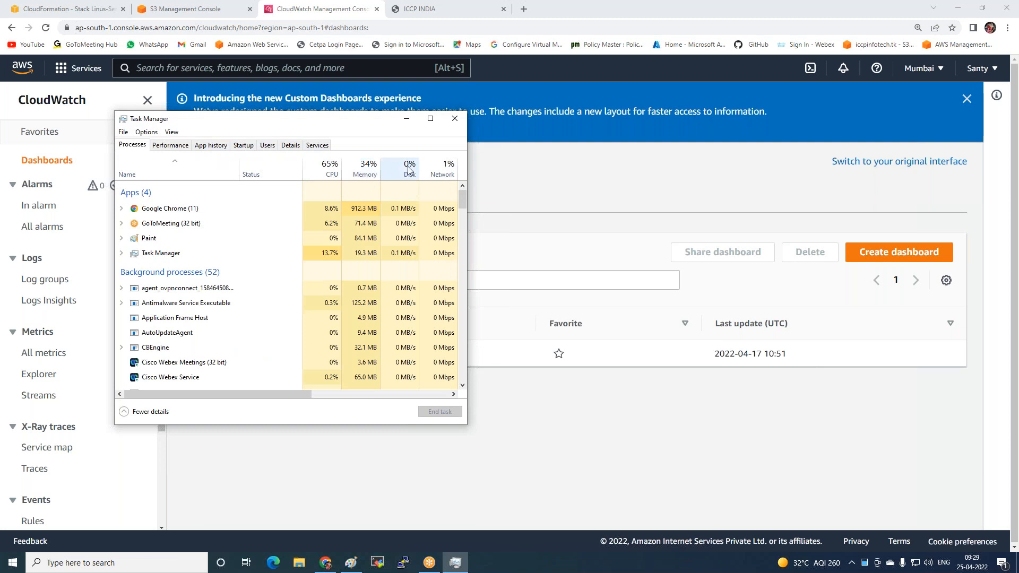
pyautogui.click(455, 120)
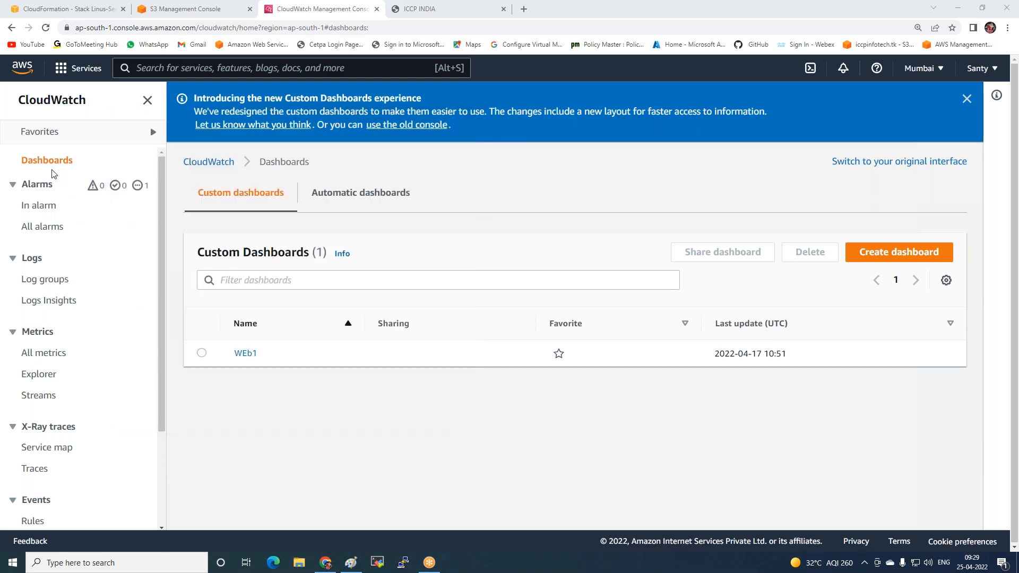
# Delete the existing custom dashboard WEb1 and confirm the deletion
pyautogui.click(202, 353)
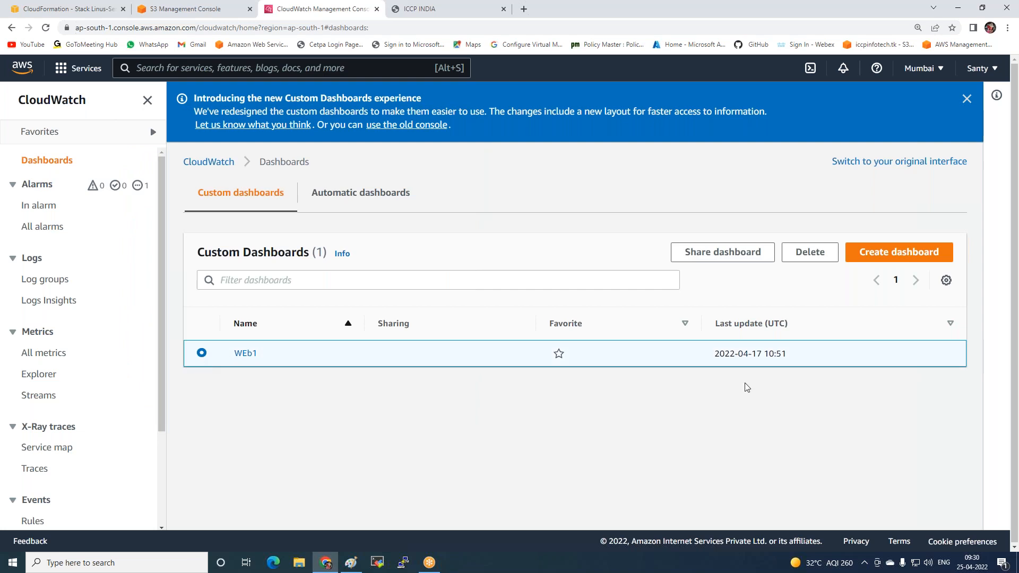
pyautogui.click(802, 255)
pyautogui.click(685, 342)
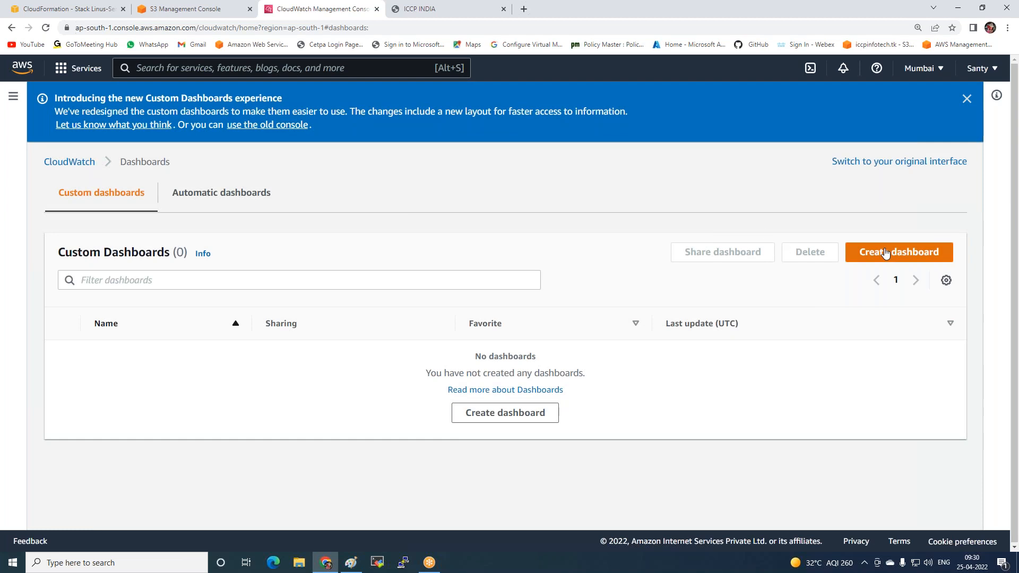
# Create a new custom dashboard named Windows-server
pyautogui.click(885, 253)
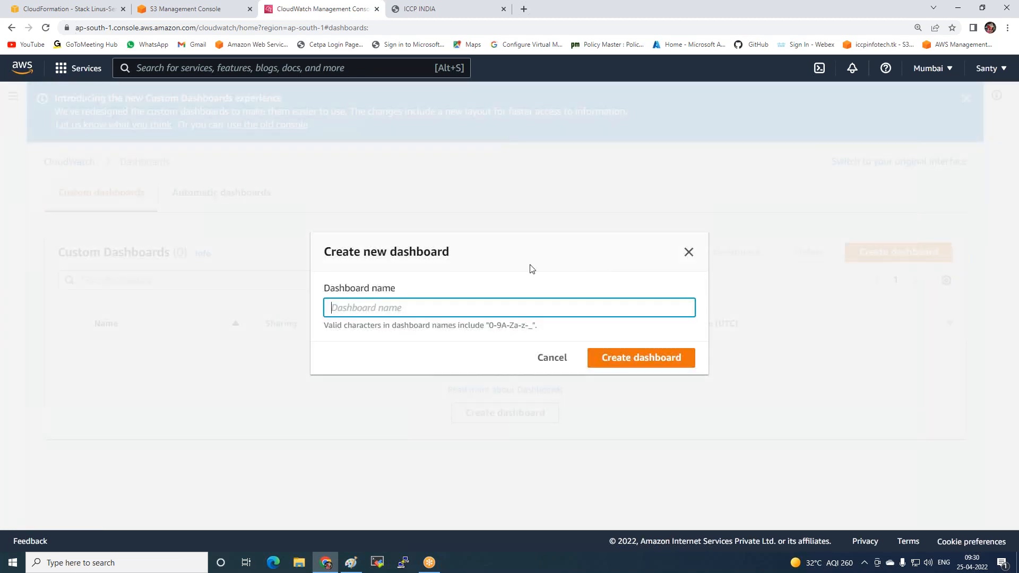
pyautogui.write('Windows-server')
pyautogui.click(683, 357)
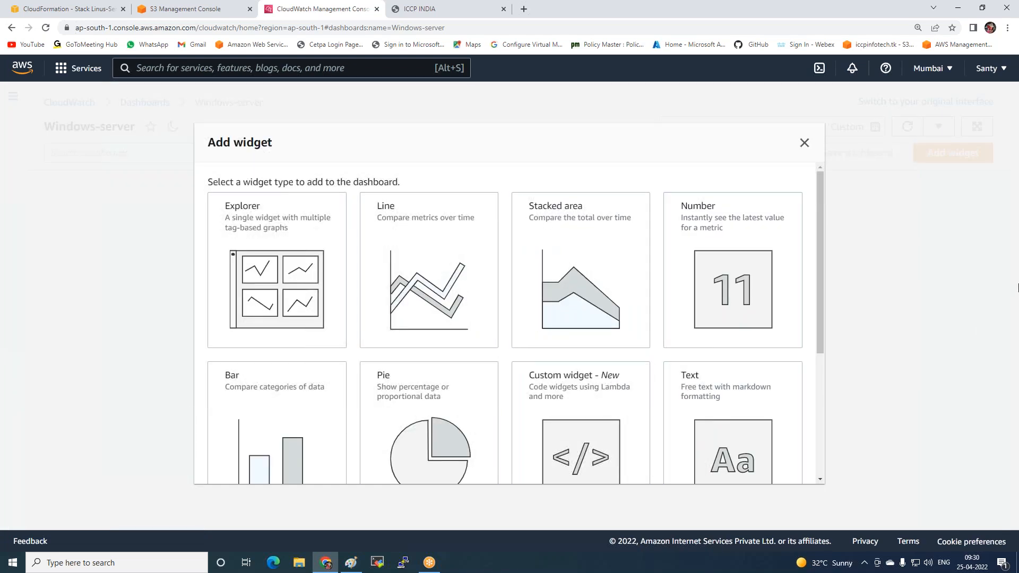
# Start a Number widget for the dashboard and browse to the EC2 Per-Instance Metrics
pyautogui.click(722, 278)
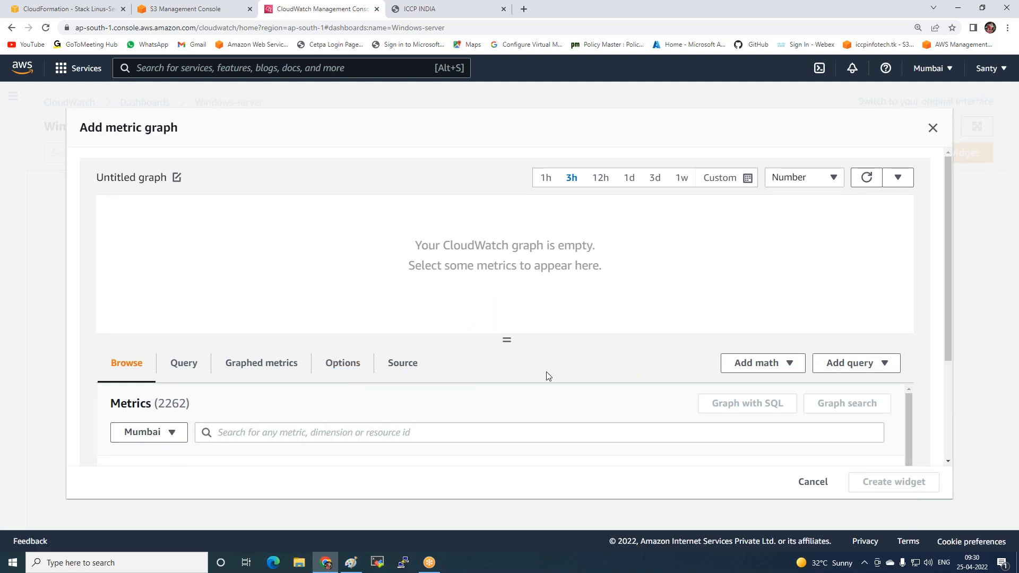
pyautogui.moveTo(509, 342); pyautogui.dragTo(540, 216)
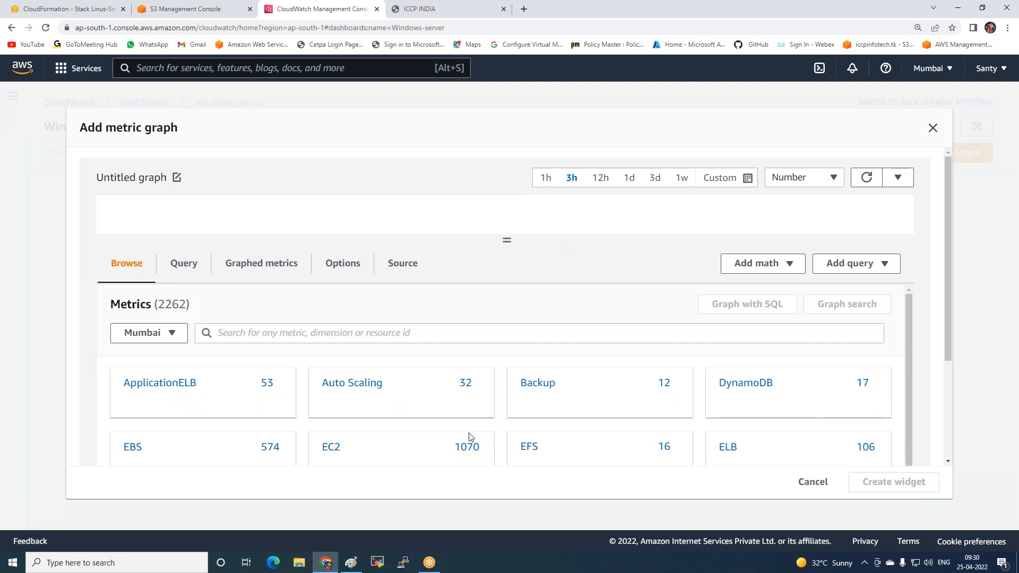
pyautogui.scroll(-1, 598, 409)
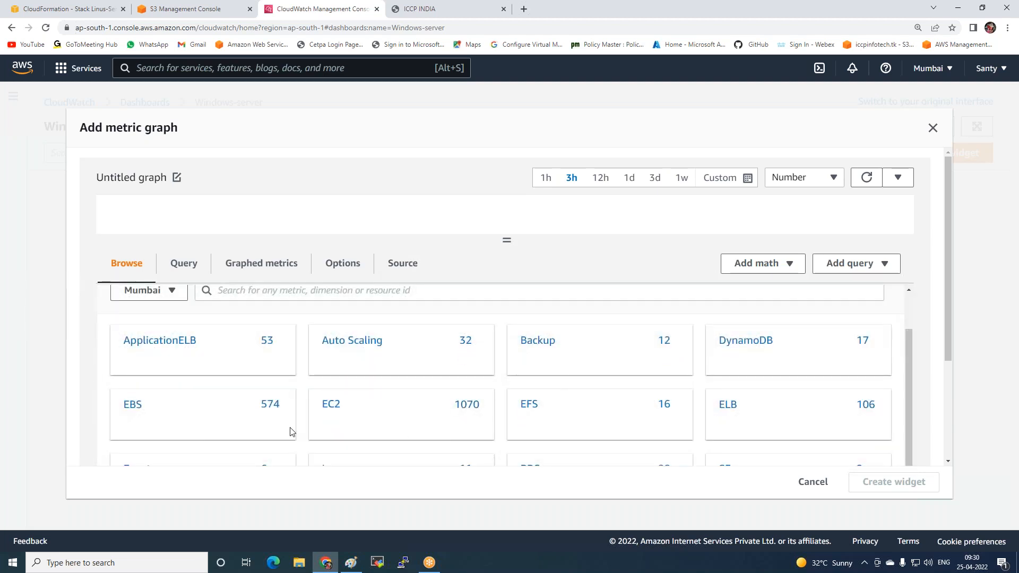
pyautogui.scroll(-3, 399, 428)
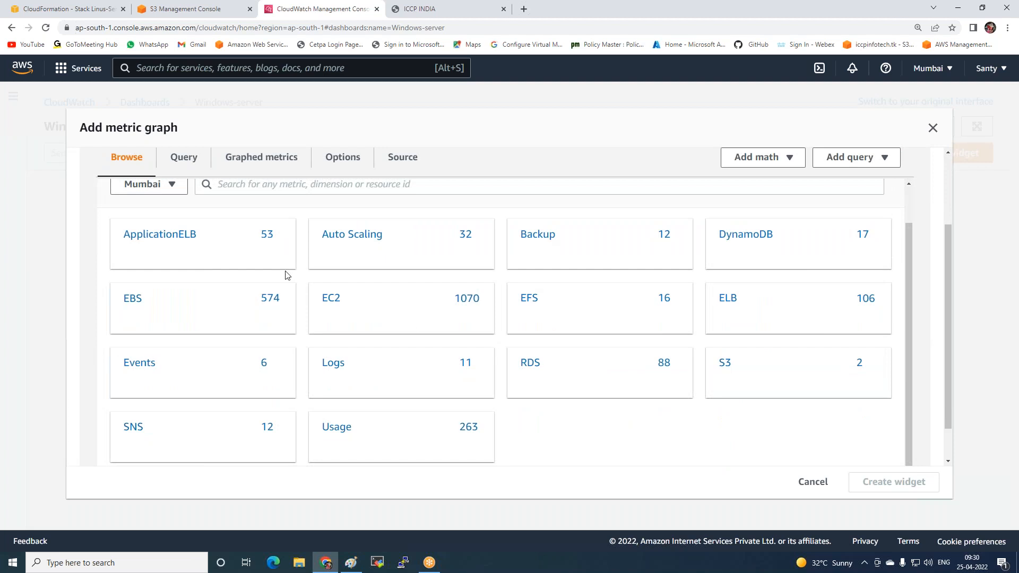
pyautogui.click(350, 318)
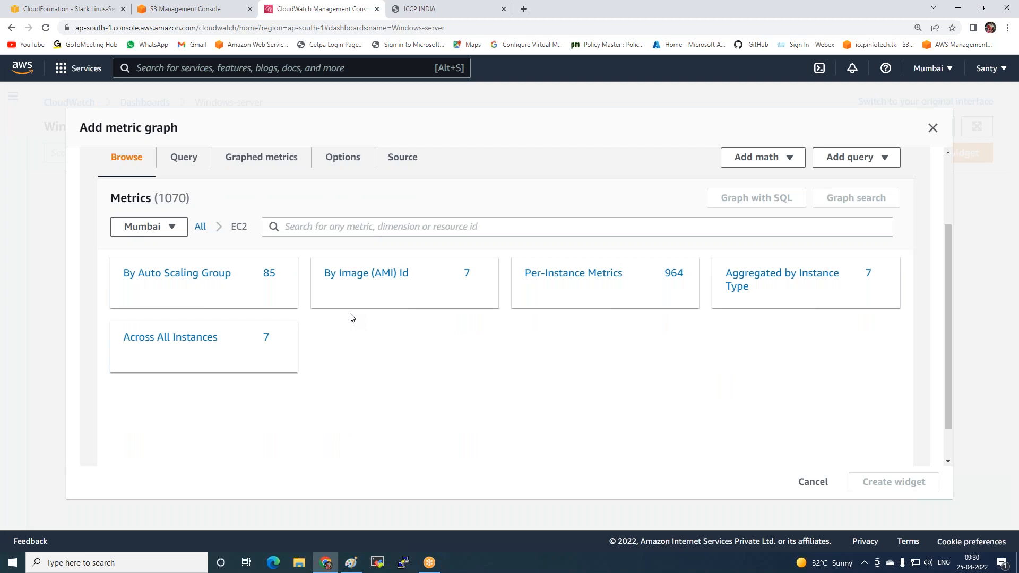
pyautogui.click(610, 284)
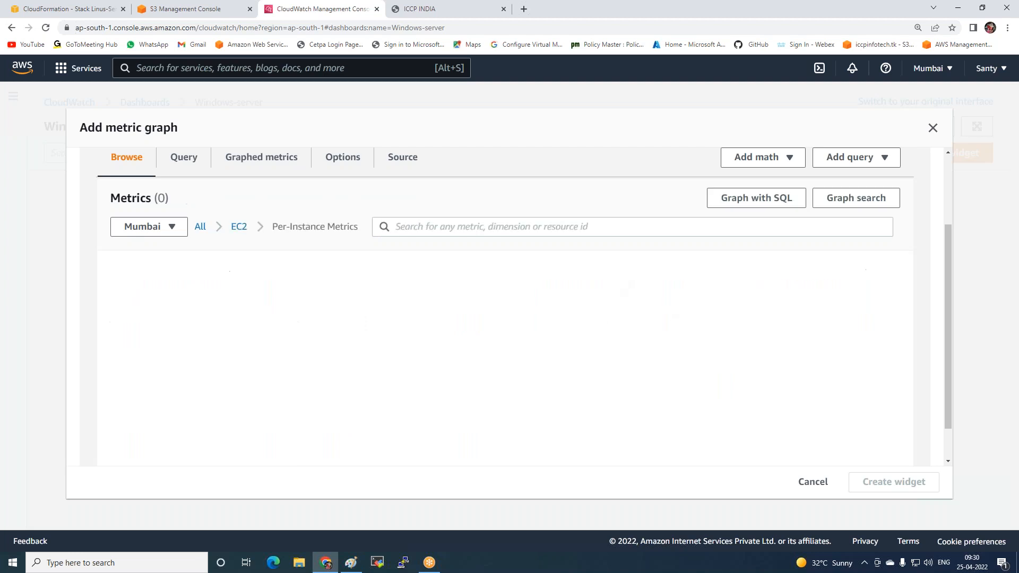
# Filter the per-instance metrics by the copied ID of the Windows instance
pyautogui.click(439, 221)
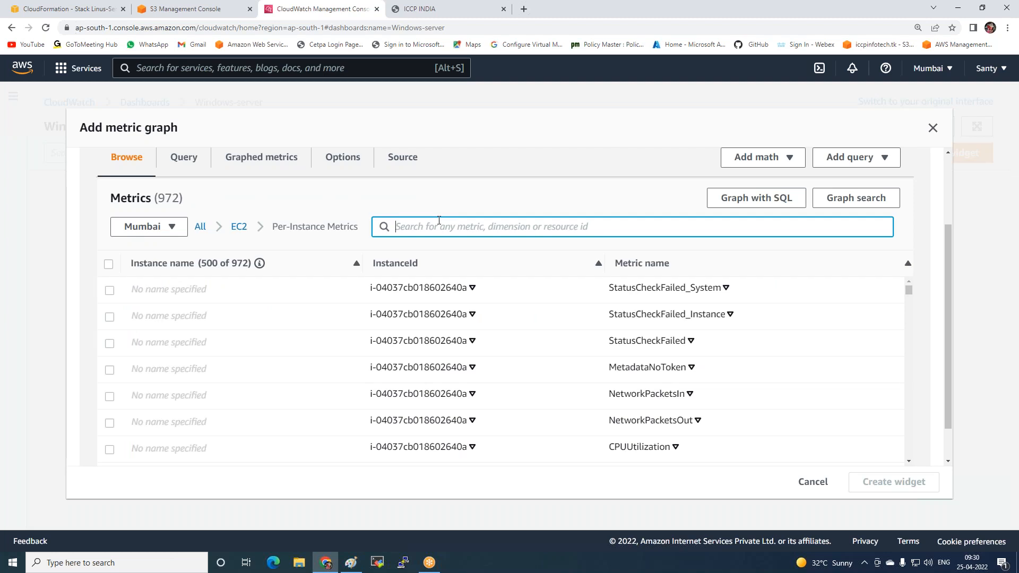
pyautogui.hotkey('ctrl', 'v')
pyautogui.press('Return')
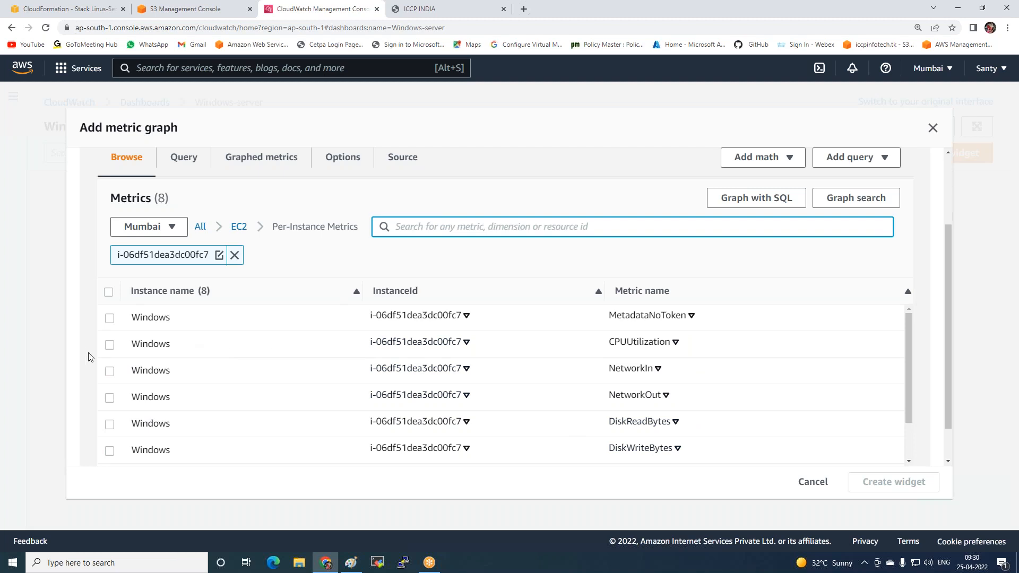
# Choose the CPUUtilization, NetworkIn, NetworkOut and DiskReadBytes metrics and create the widget from them
pyautogui.click(109, 345)
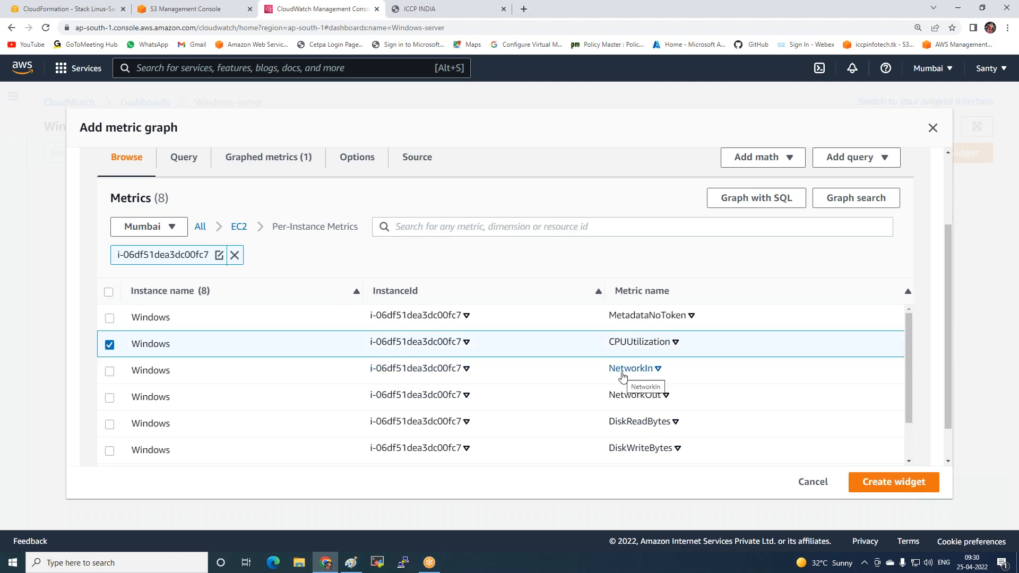
pyautogui.click(109, 371)
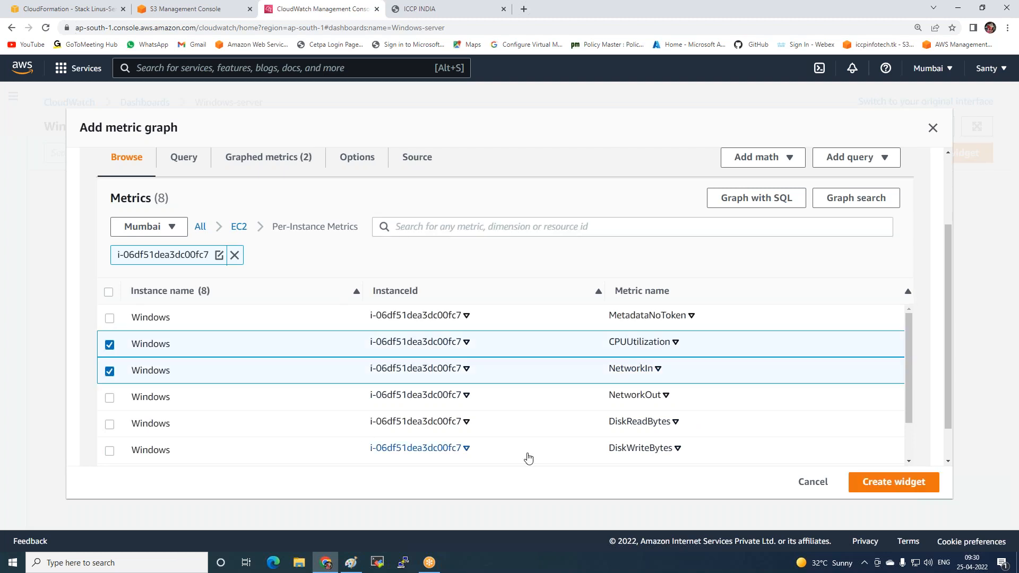
pyautogui.scroll(-1, 607, 435)
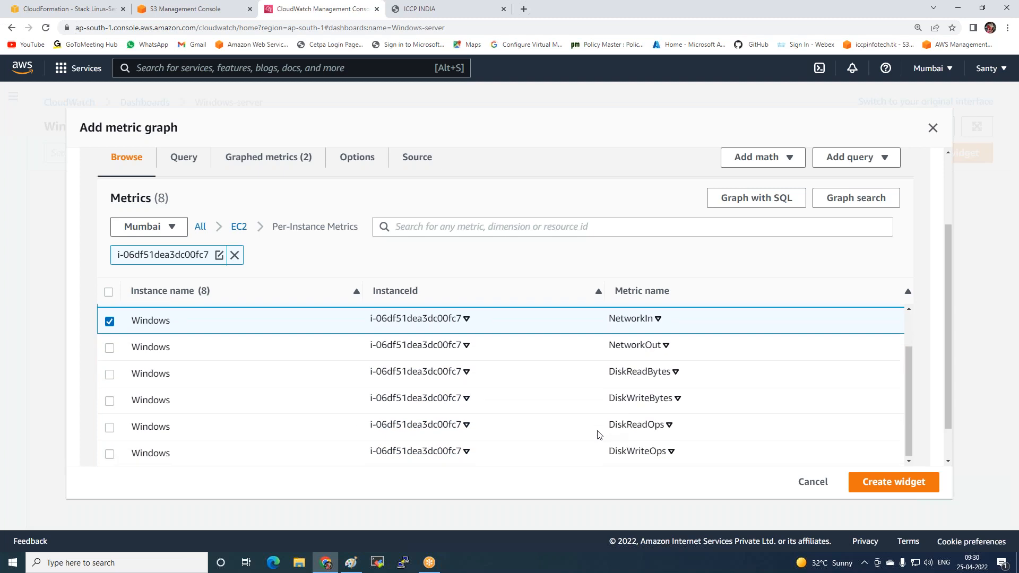
pyautogui.click(109, 374)
pyautogui.click(110, 348)
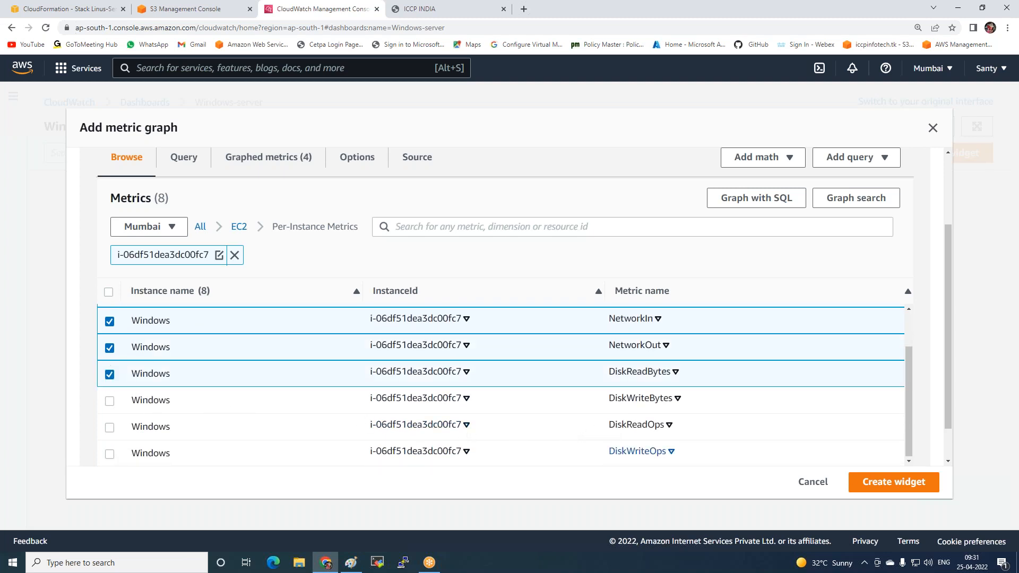
pyautogui.scroll(1, 546, 426)
pyautogui.scroll(-1, 528, 427)
pyautogui.scroll(1, 507, 413)
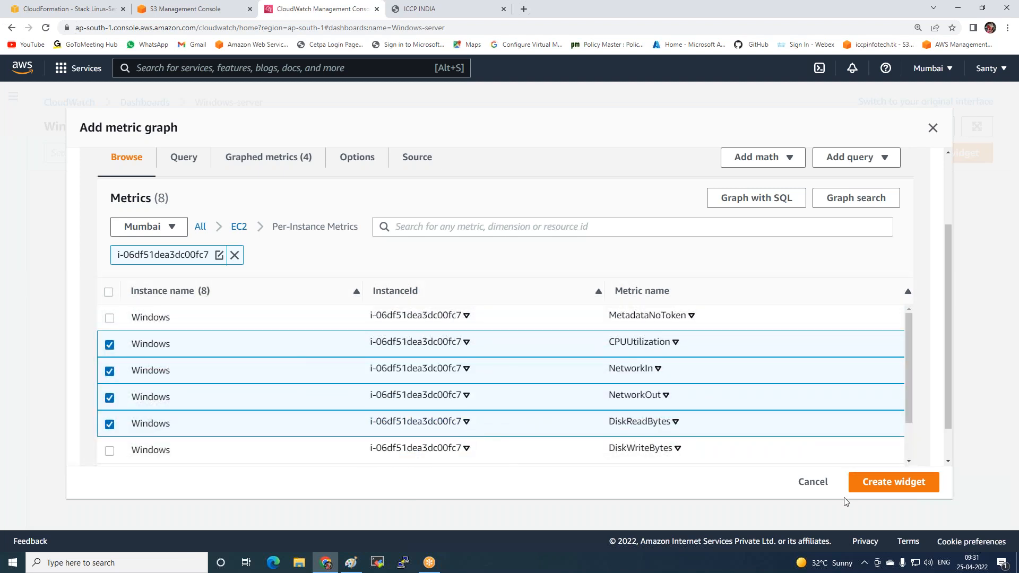
pyautogui.click(883, 487)
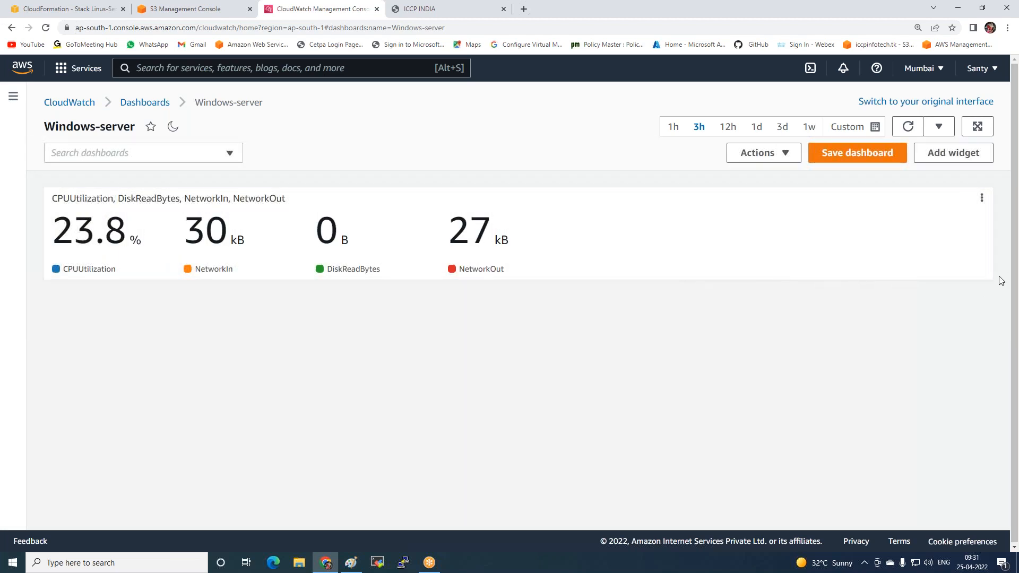
# Resize the metrics widget to about two-thirds of the dashboard width, slightly taller, and change its widget type to Bar
pyautogui.moveTo(987, 276); pyautogui.dragTo(672, 311)
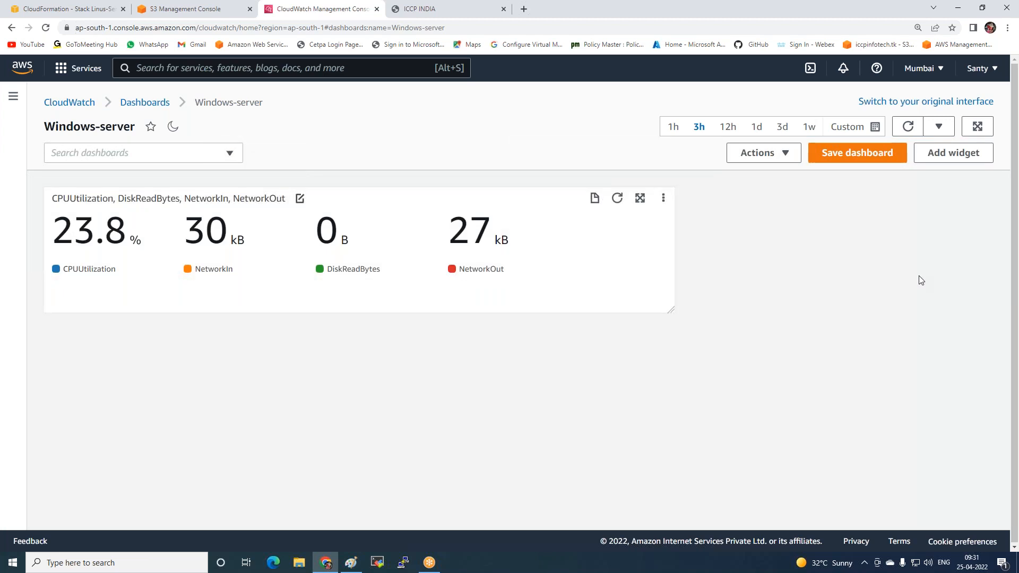
pyautogui.click(663, 198)
pyautogui.click(664, 201)
pyautogui.click(743, 364)
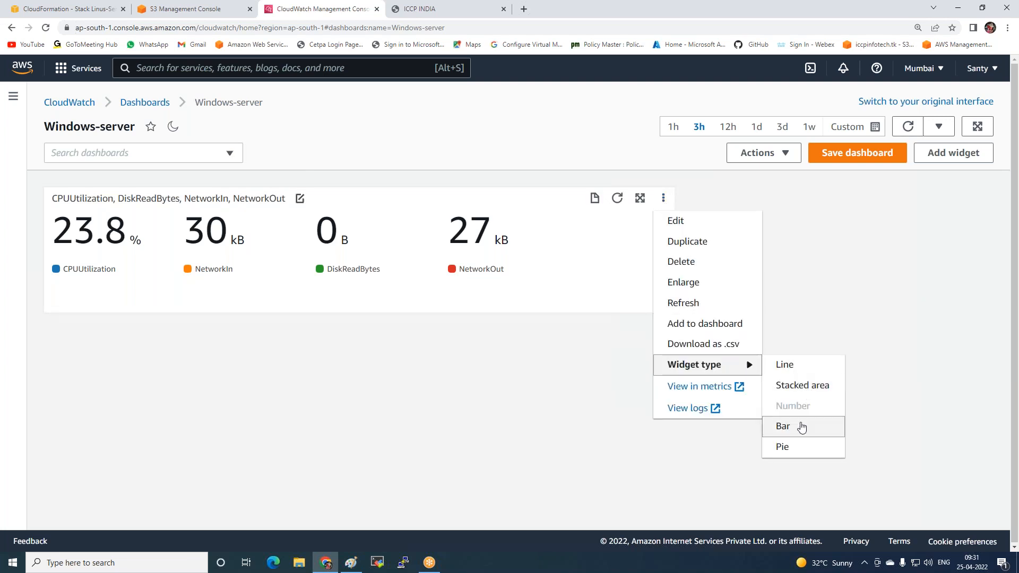
pyautogui.click(801, 427)
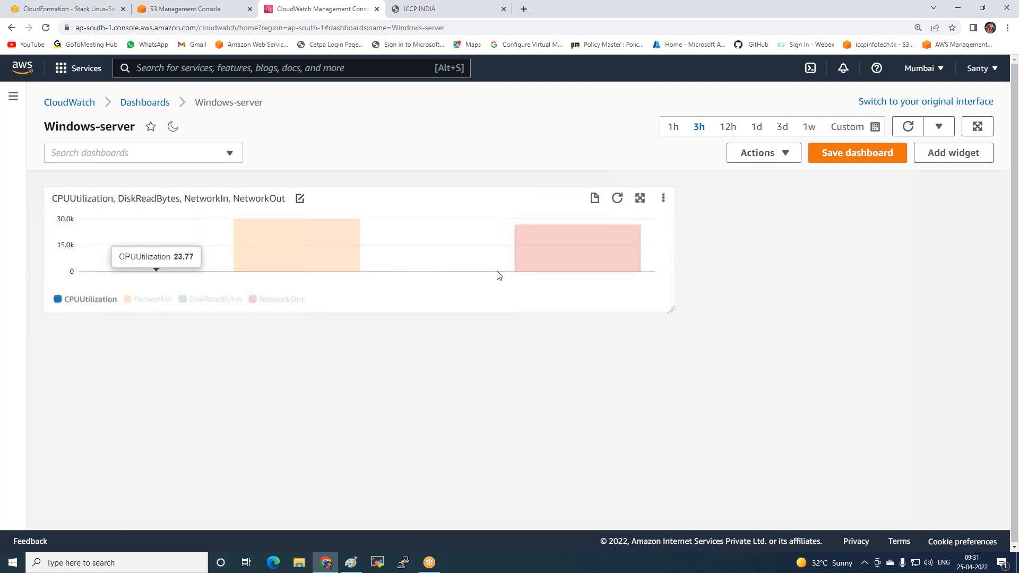
# Change the metrics widget's type to Line
pyautogui.click(663, 199)
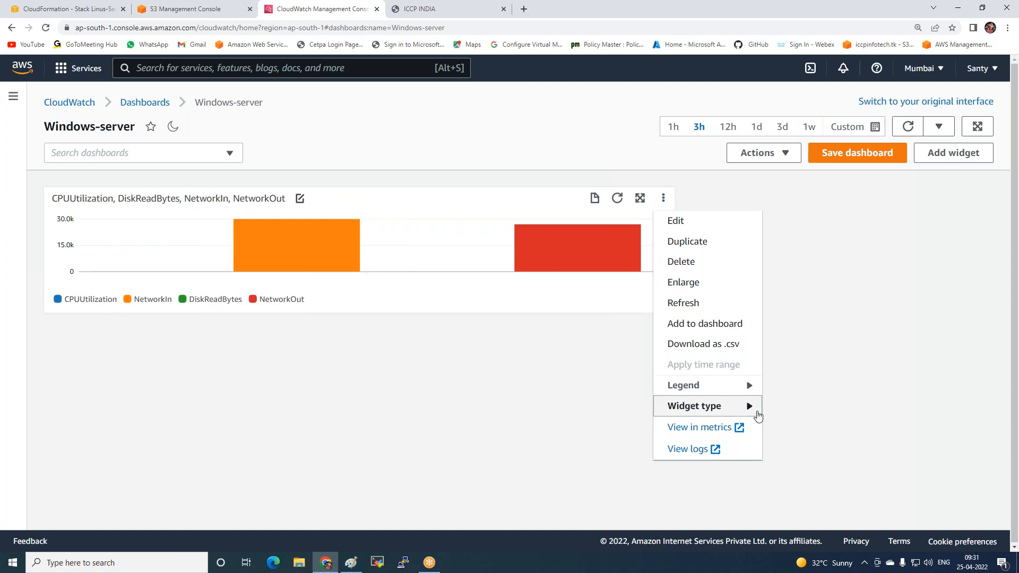
pyautogui.moveTo(753, 410)
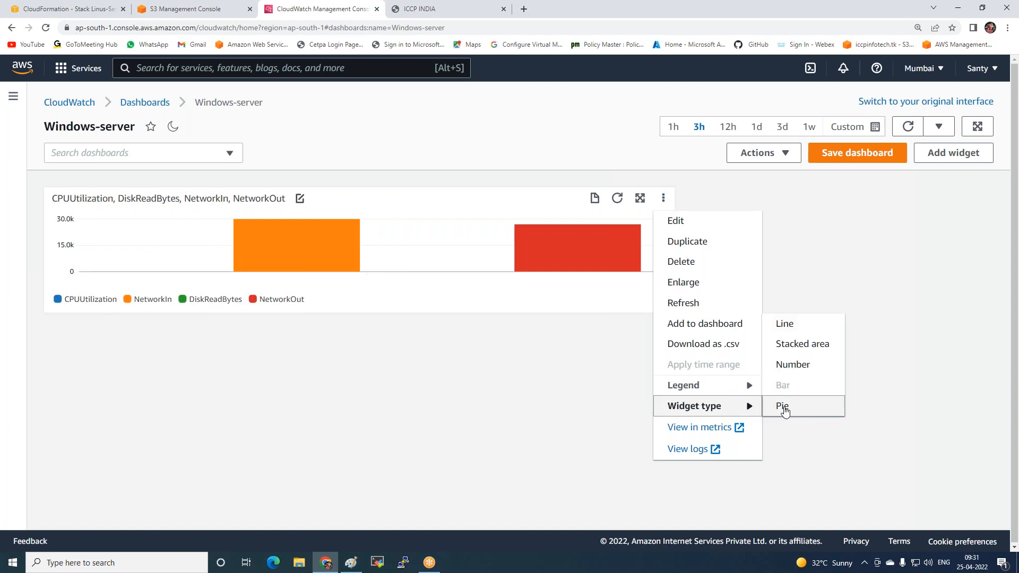
pyautogui.click(784, 325)
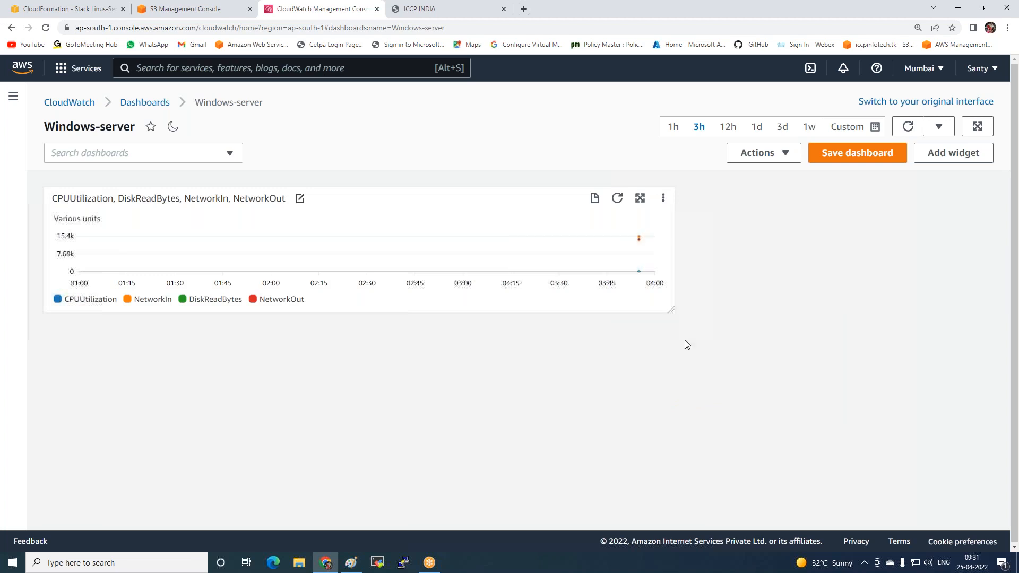
# Set the metrics widget's type to Number
pyautogui.click(664, 198)
pyautogui.moveTo(748, 409)
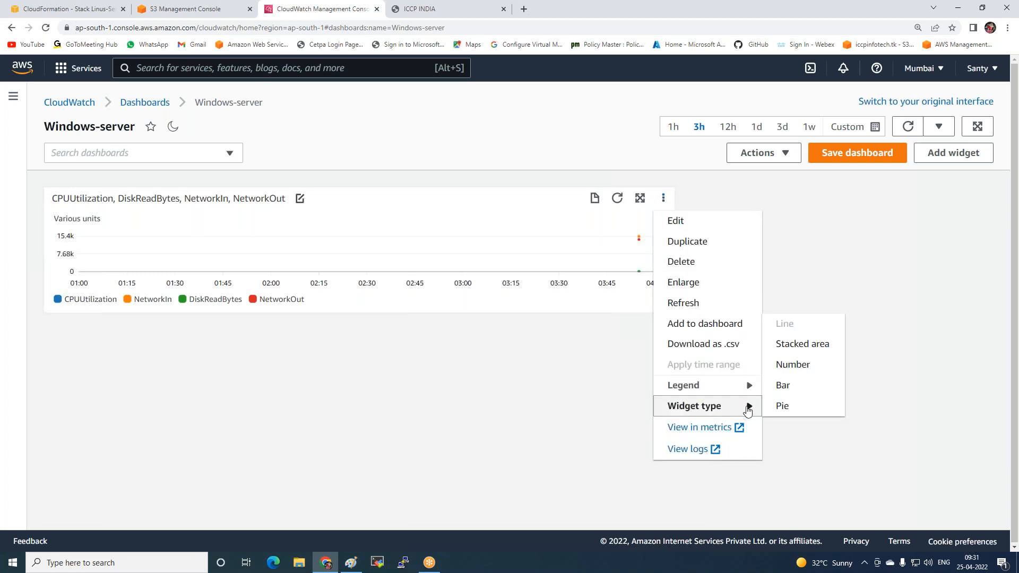
pyautogui.click(791, 364)
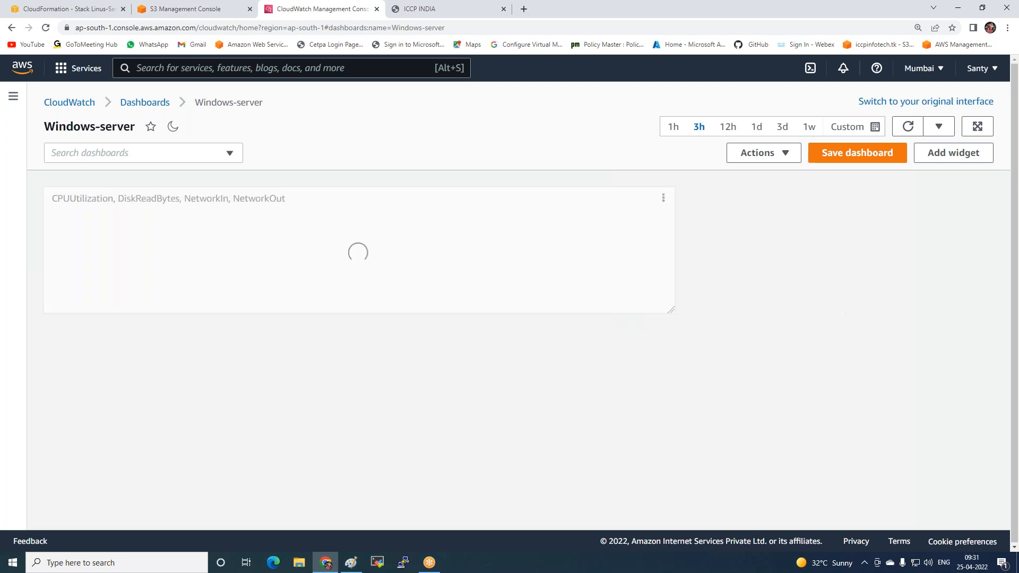
# Try the 3h and 12h dashboard time ranges, settle on 1h, and make the metrics widget slightly narrower
pyautogui.click(673, 127)
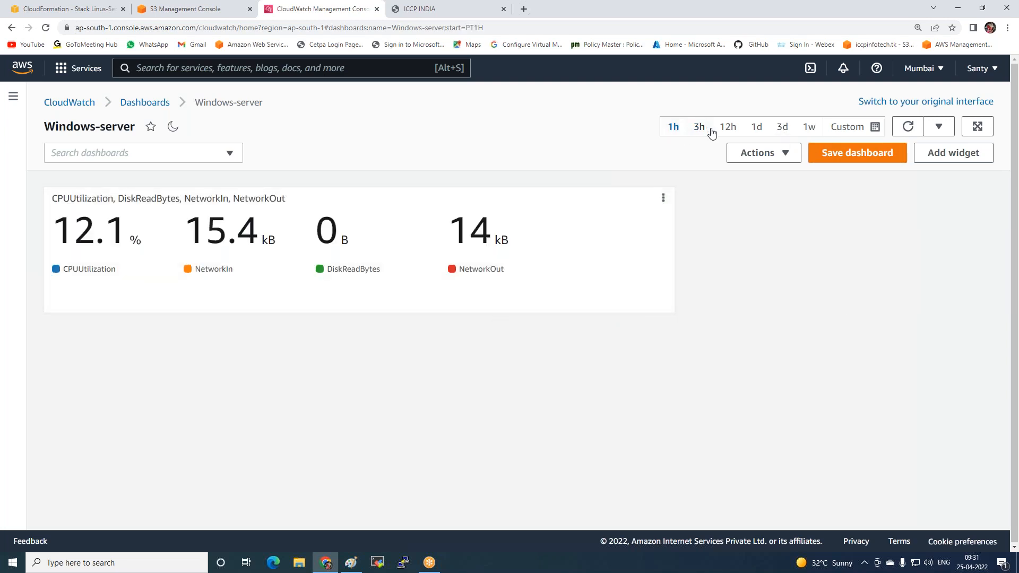
pyautogui.click(700, 129)
pyautogui.click(727, 129)
pyautogui.click(671, 130)
pyautogui.moveTo(667, 310); pyautogui.dragTo(633, 314)
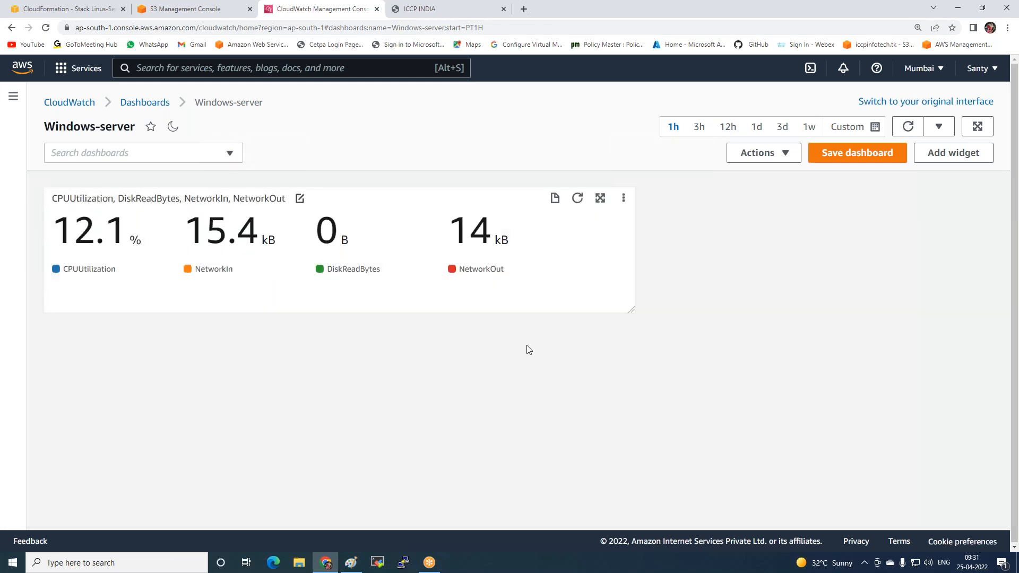
# Go to the CloudWatch alarms that are in alarm and start creating a new alarm
pyautogui.click(13, 96)
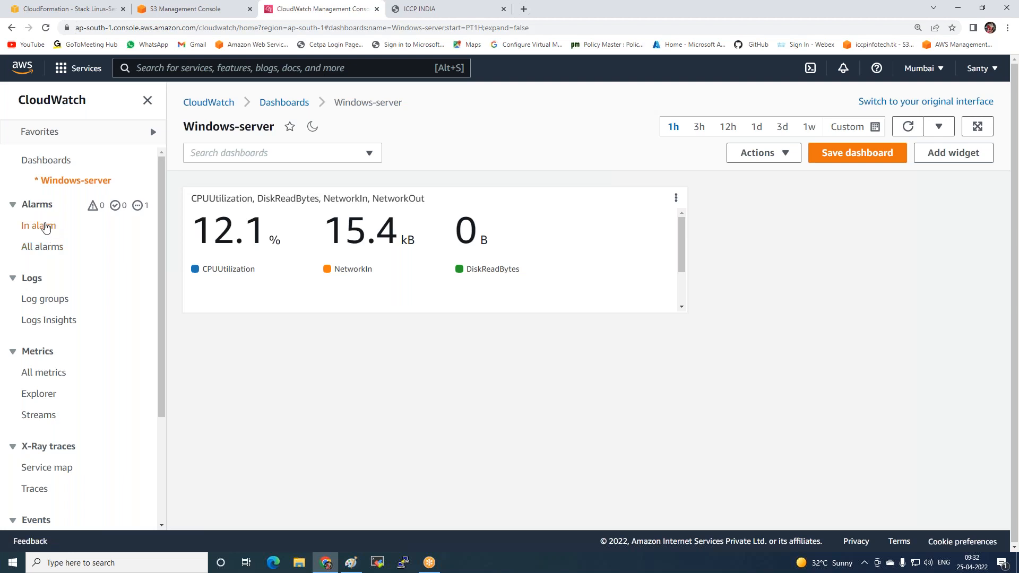
pyautogui.click(47, 207)
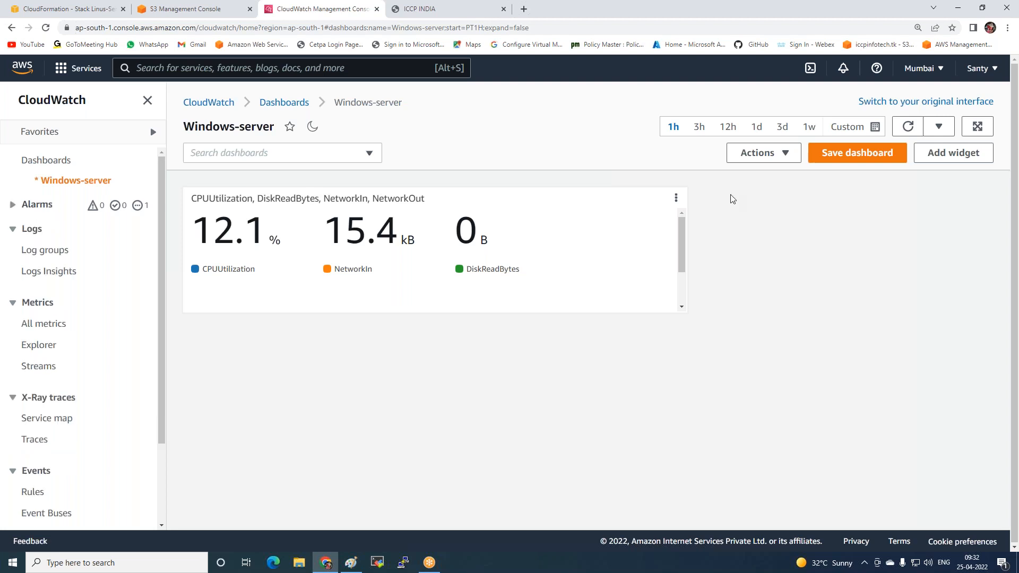
pyautogui.click(23, 213)
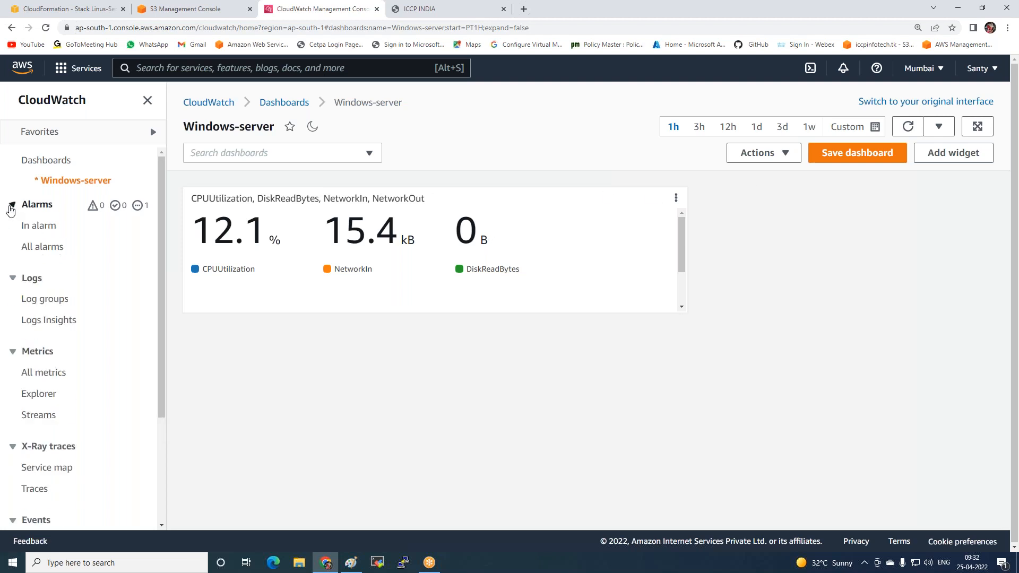
pyautogui.click(28, 227)
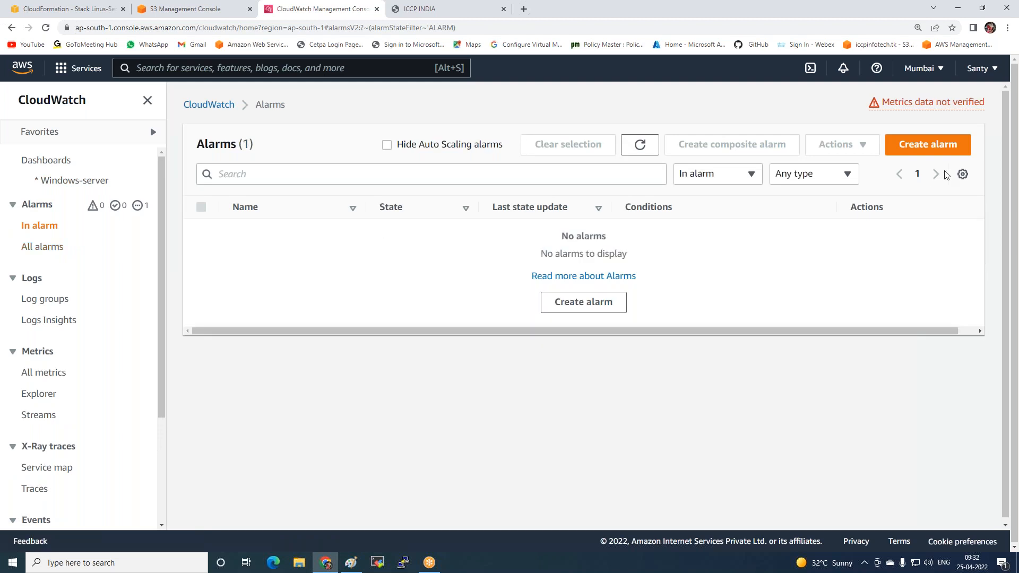
pyautogui.click(920, 152)
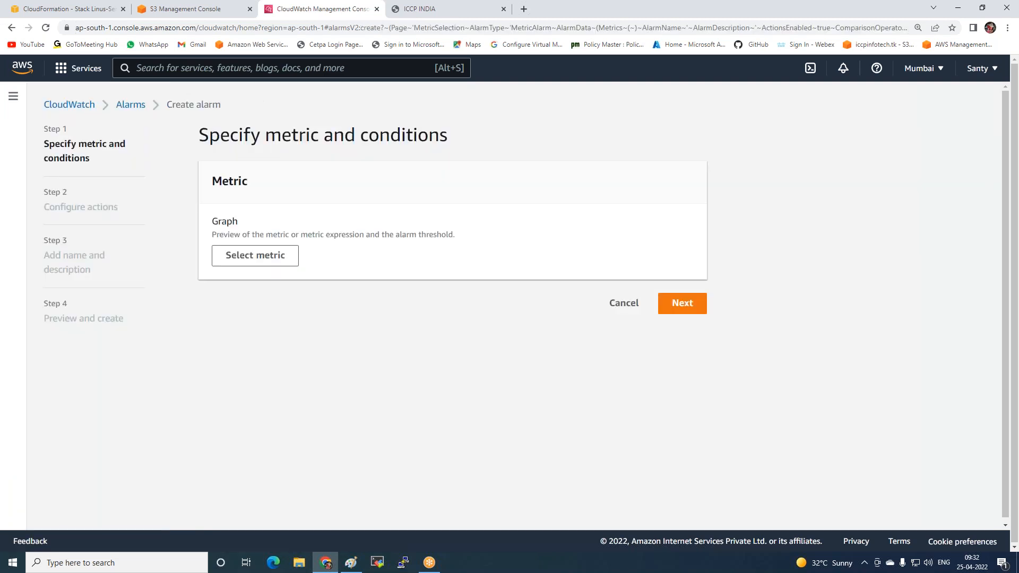
# Browse to the EC2 Per-Instance Metrics for the alarm and filter them by the copied ID of the Windows instance
pyautogui.click(243, 266)
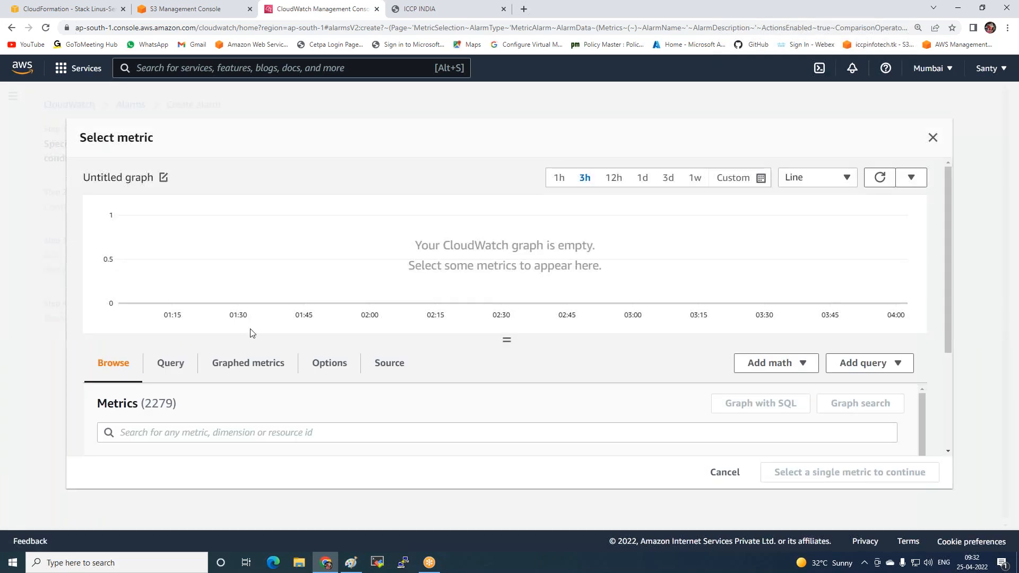
pyautogui.scroll(-5, 530, 363)
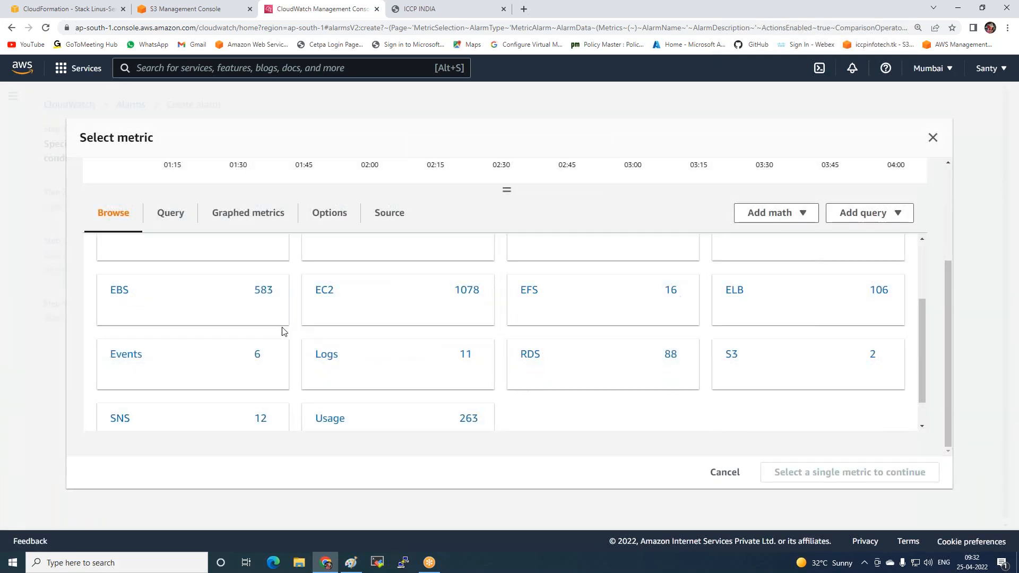
pyautogui.click(321, 305)
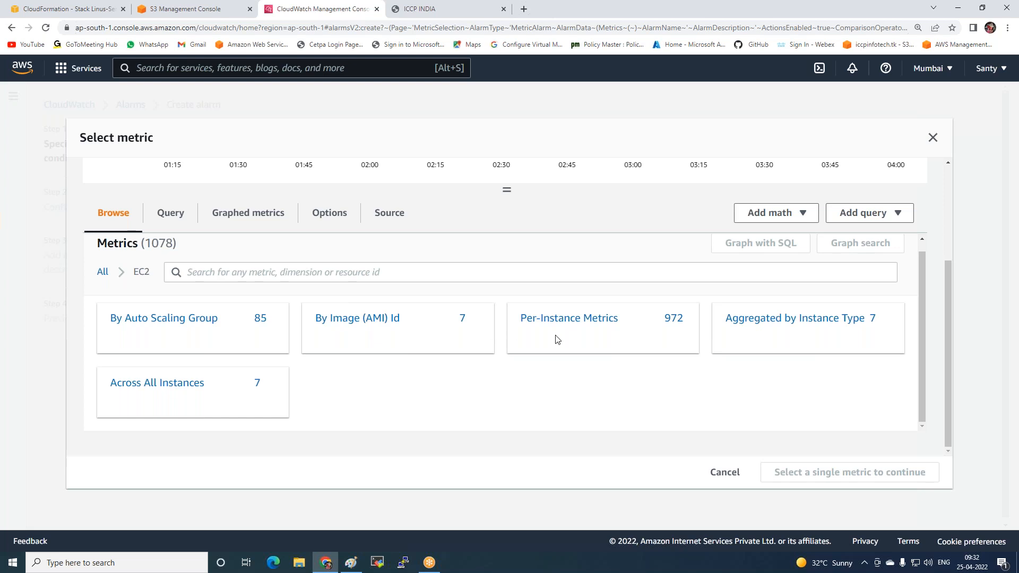
pyautogui.click(581, 338)
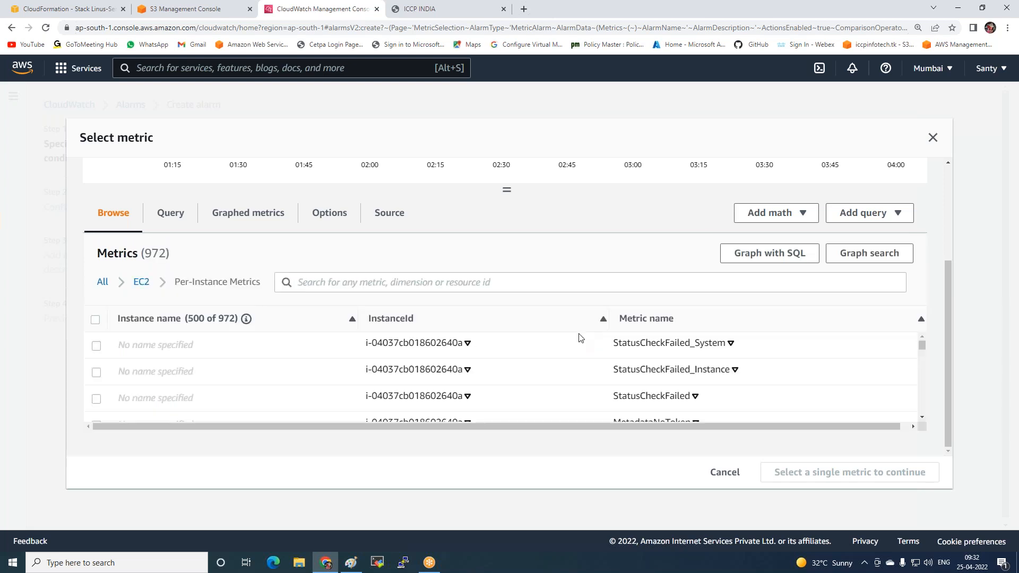
pyautogui.click(307, 283)
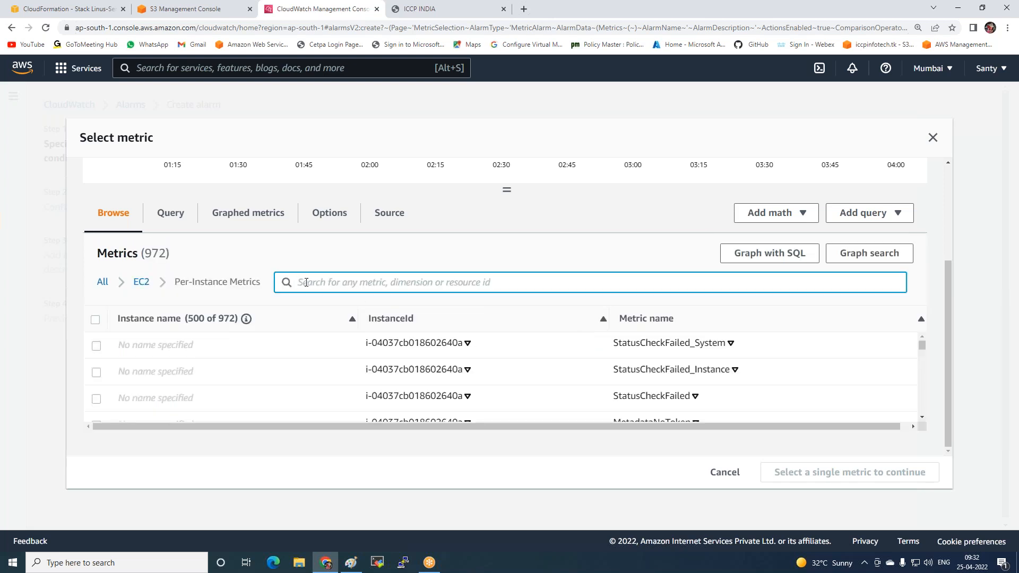
pyautogui.hotkey('ctrl', 'v')
pyautogui.press('Return')
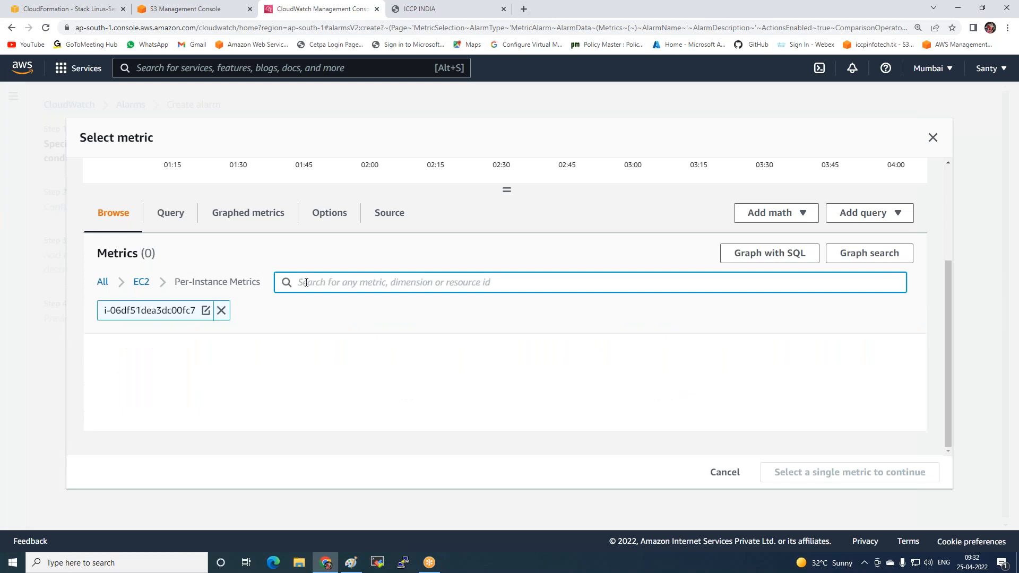
# Choose the Windows instance's CPUUtilization metric as the metric for the alarm
pyautogui.scroll(-2, 403, 393)
pyautogui.scroll(1, 229, 367)
pyautogui.scroll(2, 366, 430)
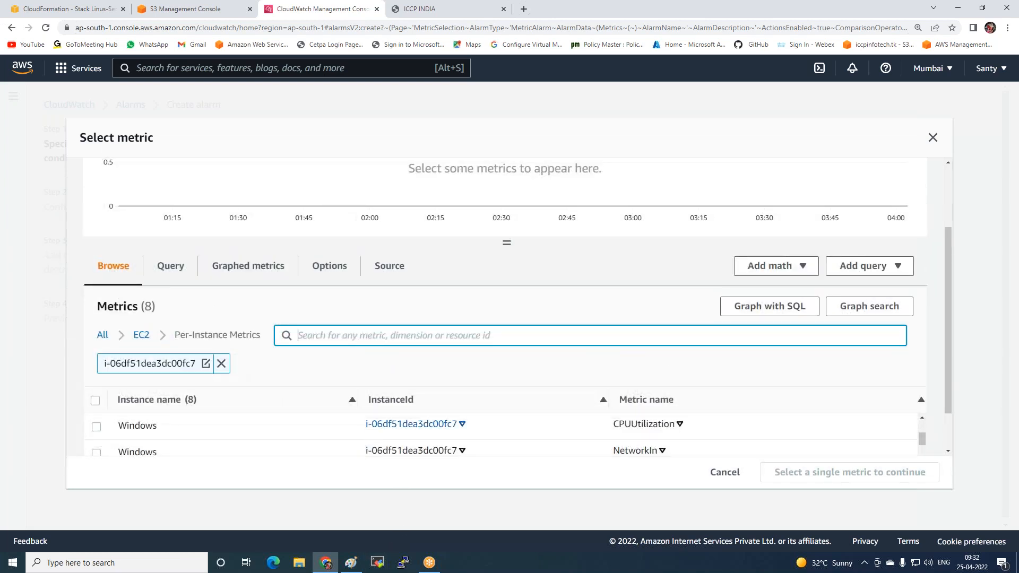
pyautogui.click(97, 429)
pyautogui.click(97, 428)
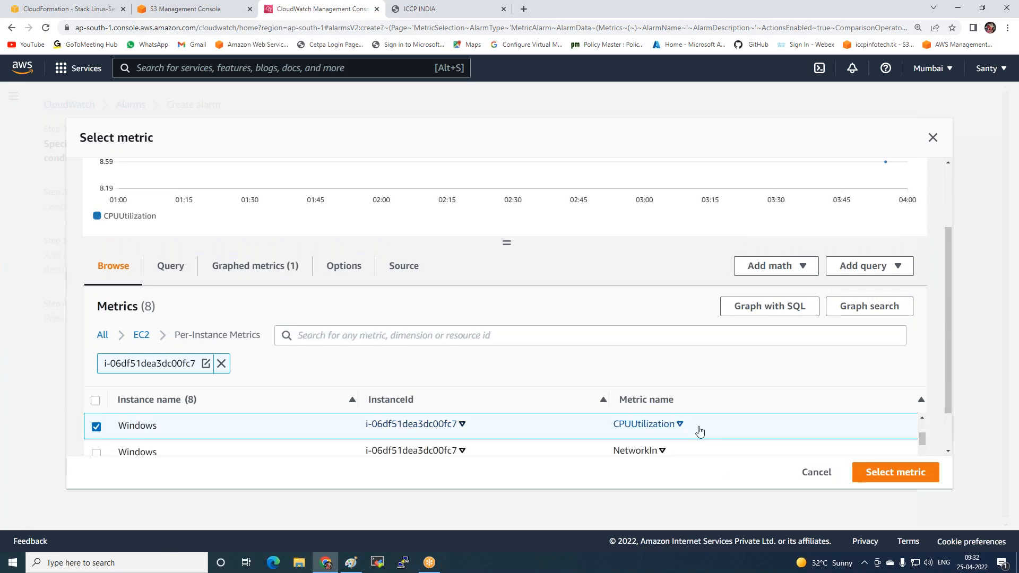
pyautogui.click(897, 477)
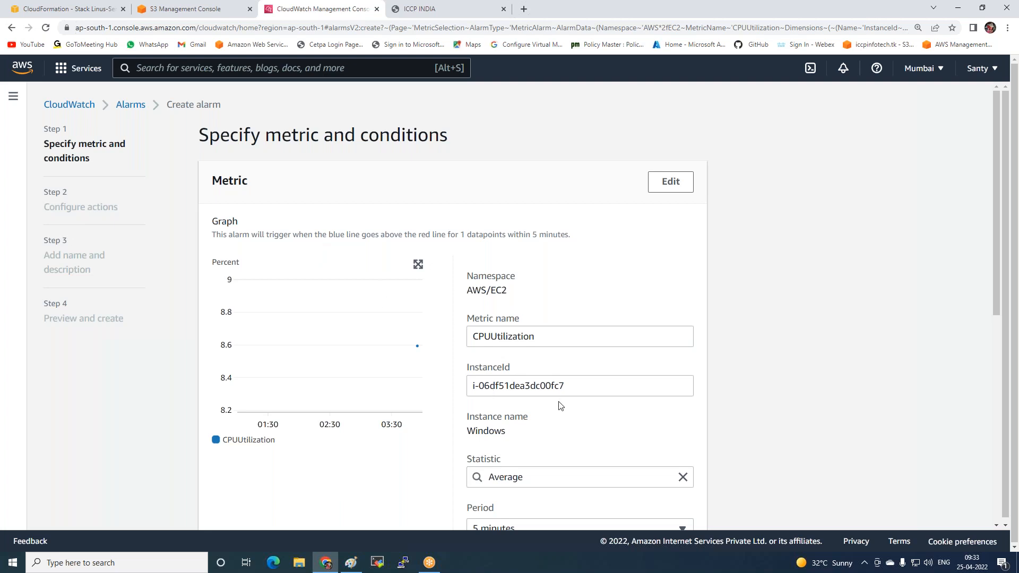
# Set the alarm metric's period to 1 minute
pyautogui.scroll(-2, 530, 370)
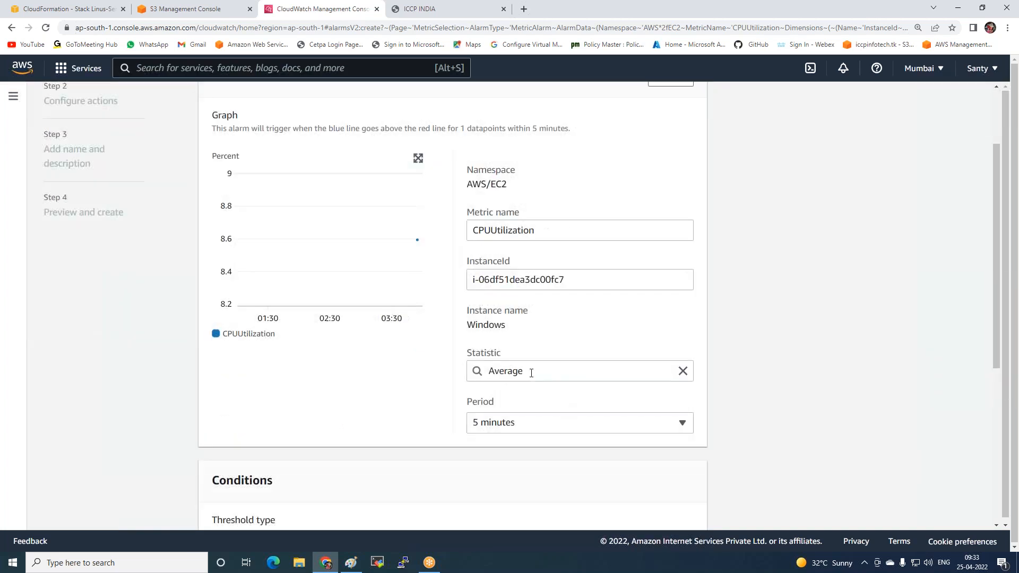
pyautogui.click(514, 430)
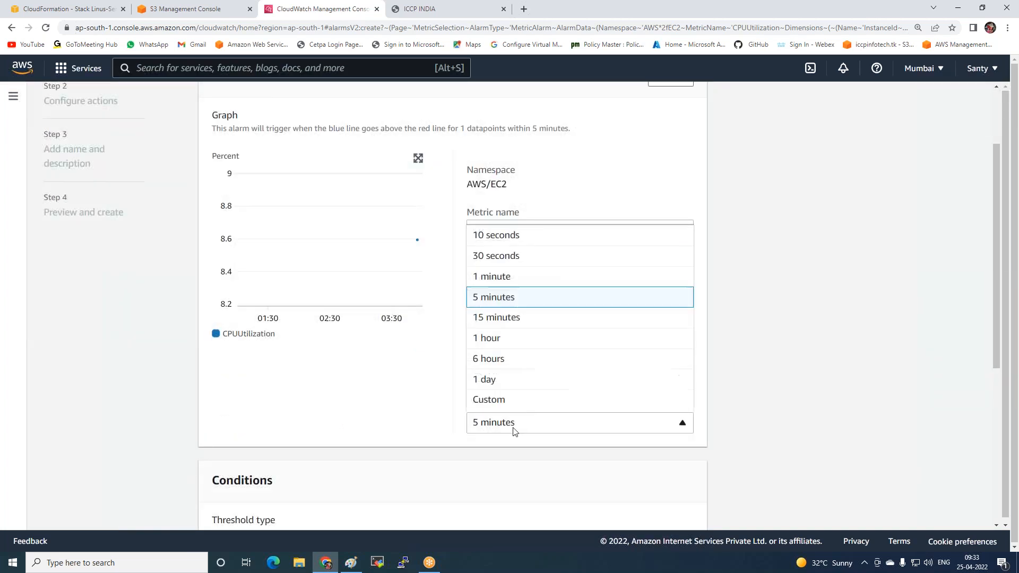
pyautogui.click(472, 276)
# Define the alarm condition as CPUUtilization Greater/Equal to a static threshold of 80
pyautogui.scroll(-4, 473, 277)
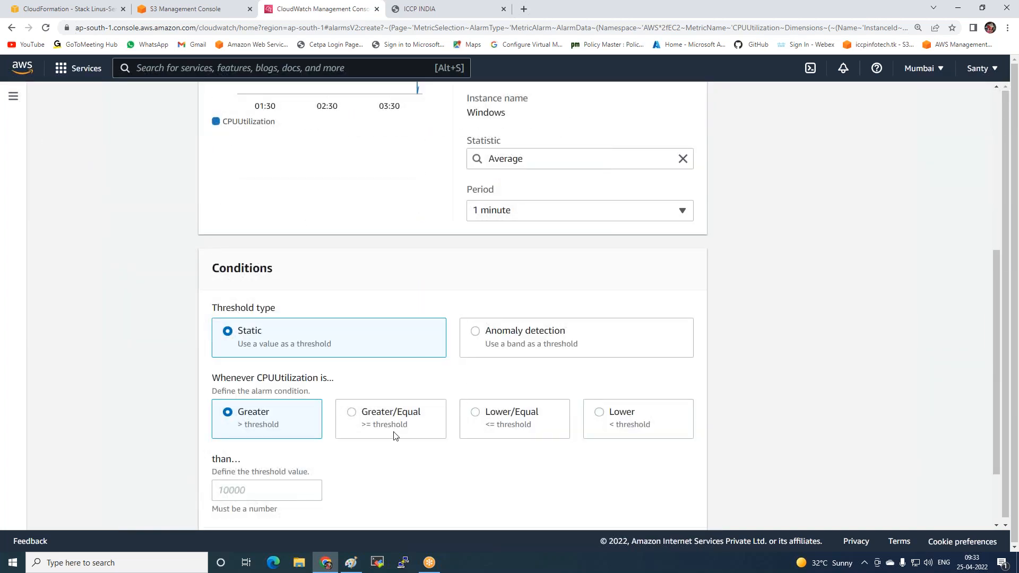
pyautogui.scroll(-1, 486, 416)
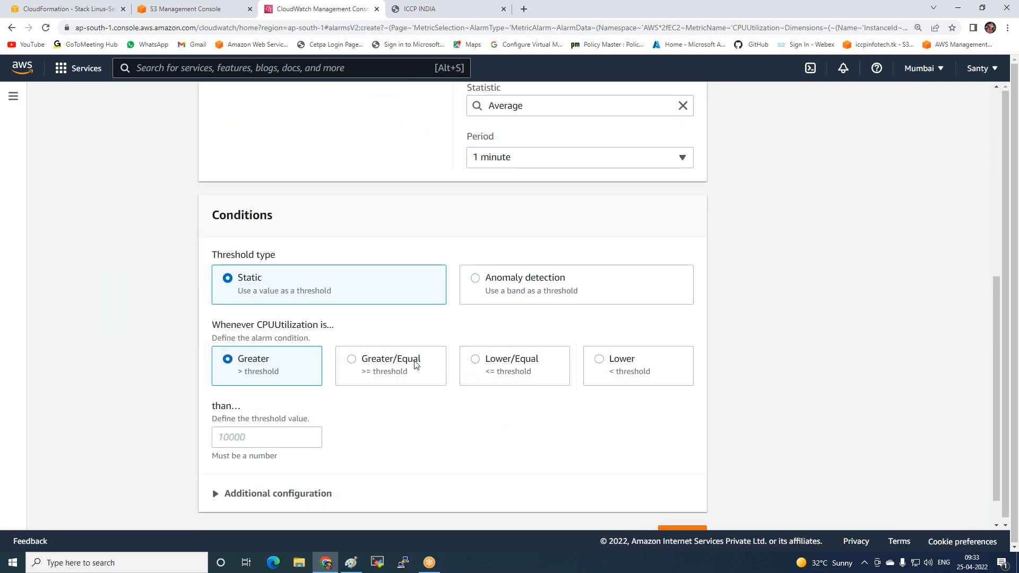
pyautogui.click(350, 361)
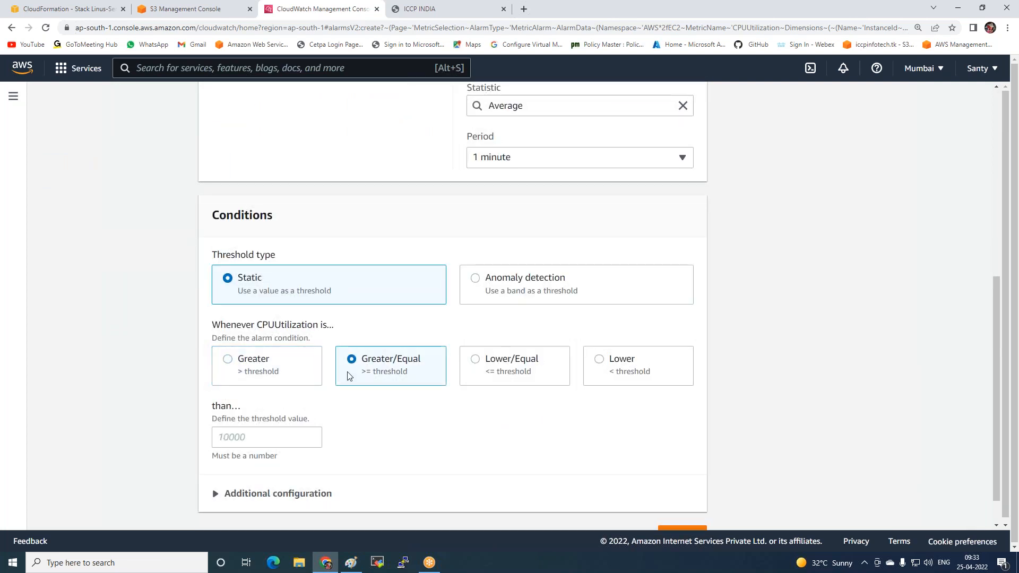
pyautogui.click(289, 438)
pyautogui.write('80')
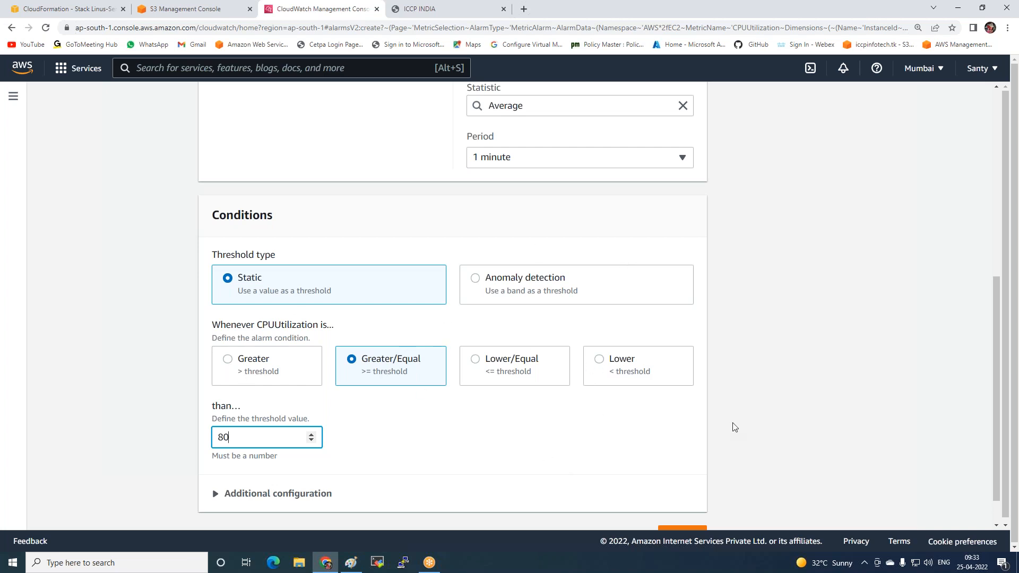
# Set the alarm to send its In alarm notification to the existing SNS topic Scaling-SNS
pyautogui.scroll(-1, 733, 424)
pyautogui.click(682, 501)
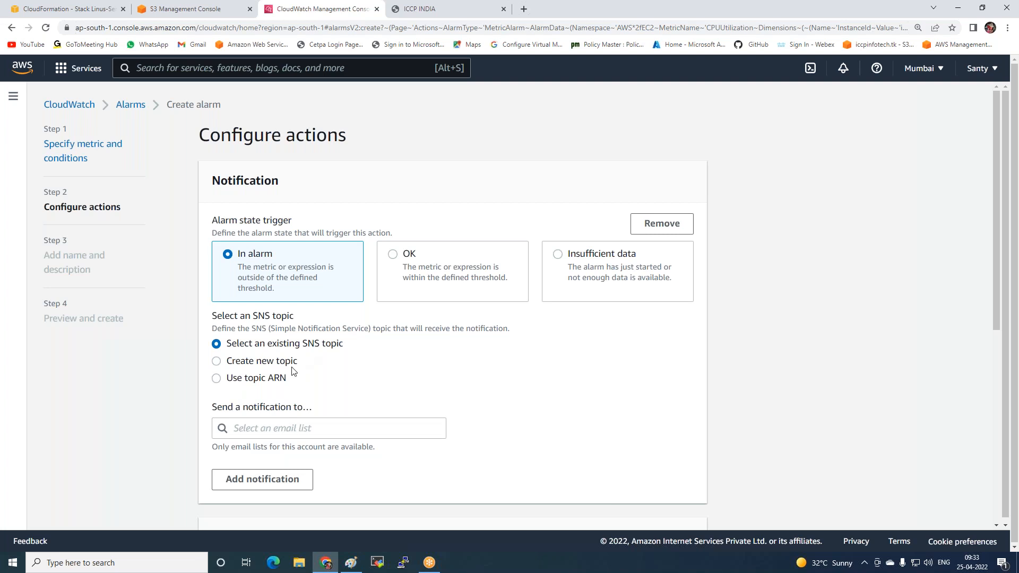
pyautogui.click(254, 427)
pyautogui.click(245, 450)
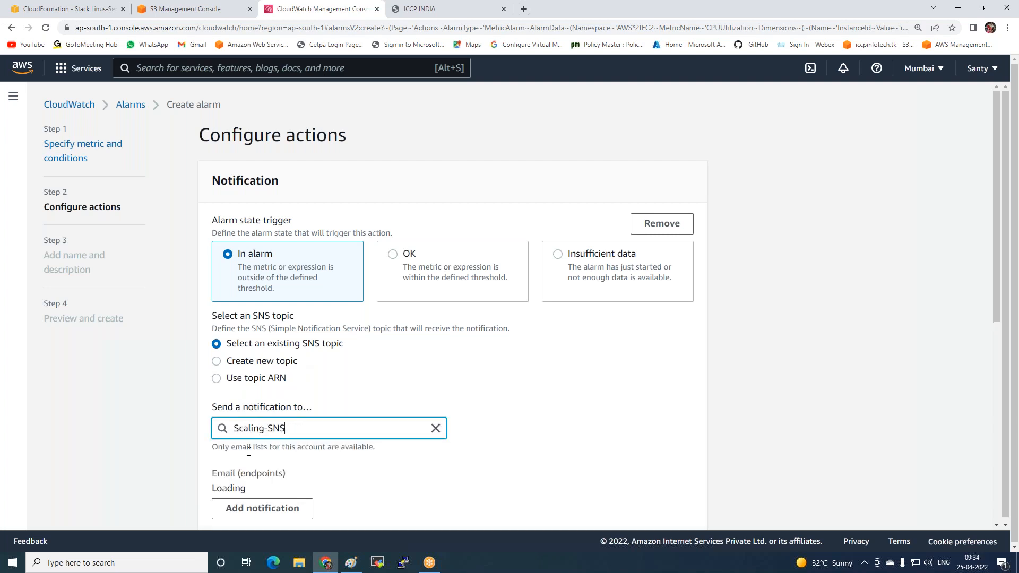
pyautogui.scroll(-3, 268, 284)
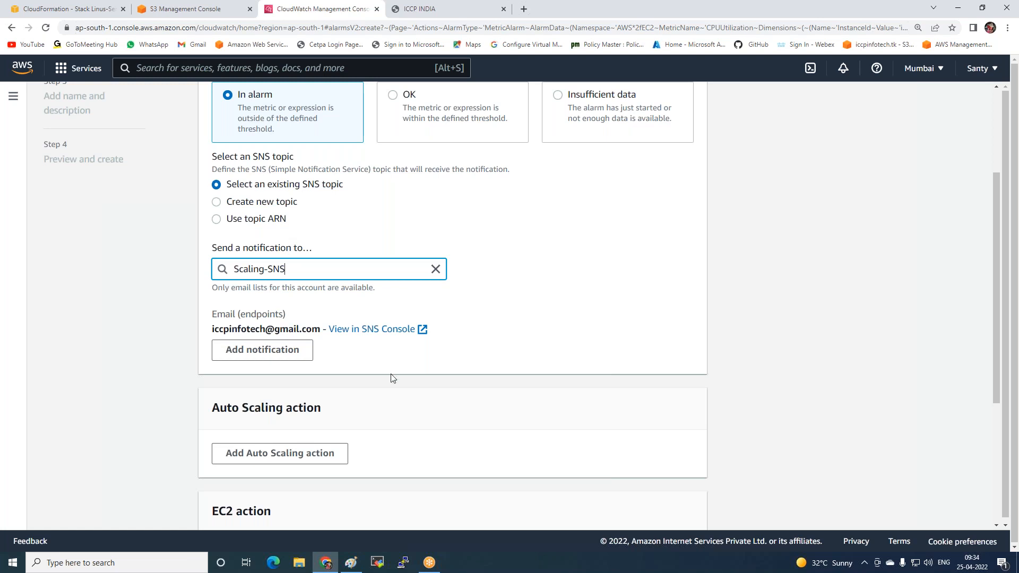
# Add an EC2 action that stops this instance when the state is In alarm
pyautogui.scroll(-2, 391, 373)
pyautogui.click(244, 452)
pyautogui.scroll(-4, 305, 438)
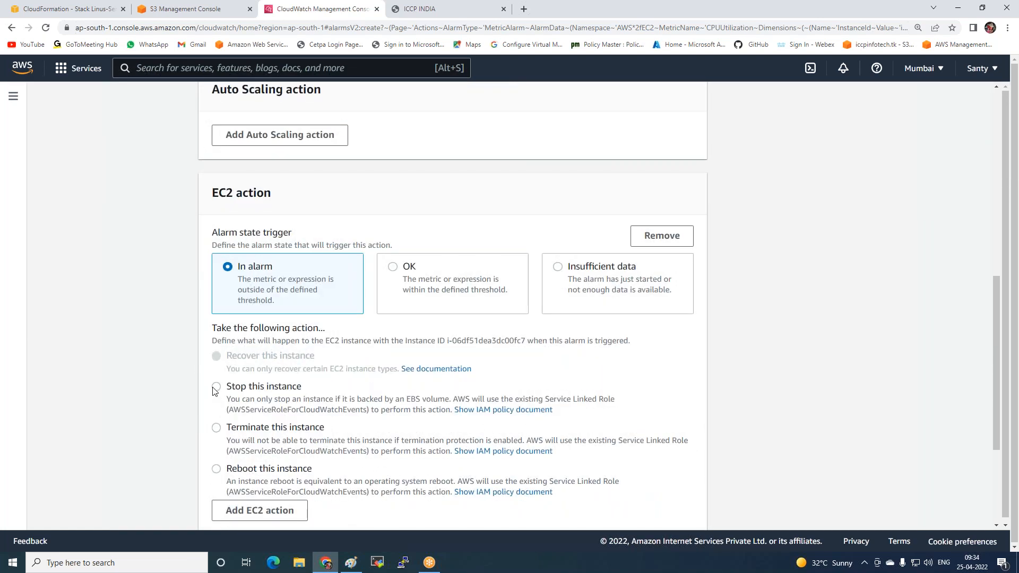
pyautogui.click(218, 389)
pyautogui.scroll(-4, 435, 284)
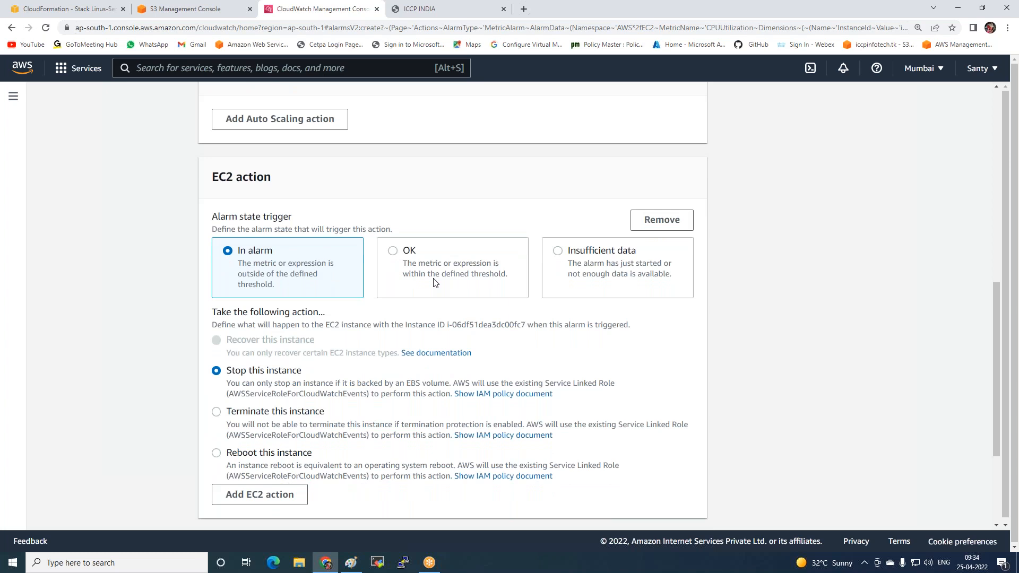
# Name the alarm CPU-Alart-Alarm and continue to the preview without a description
pyautogui.click(682, 491)
pyautogui.click(274, 235)
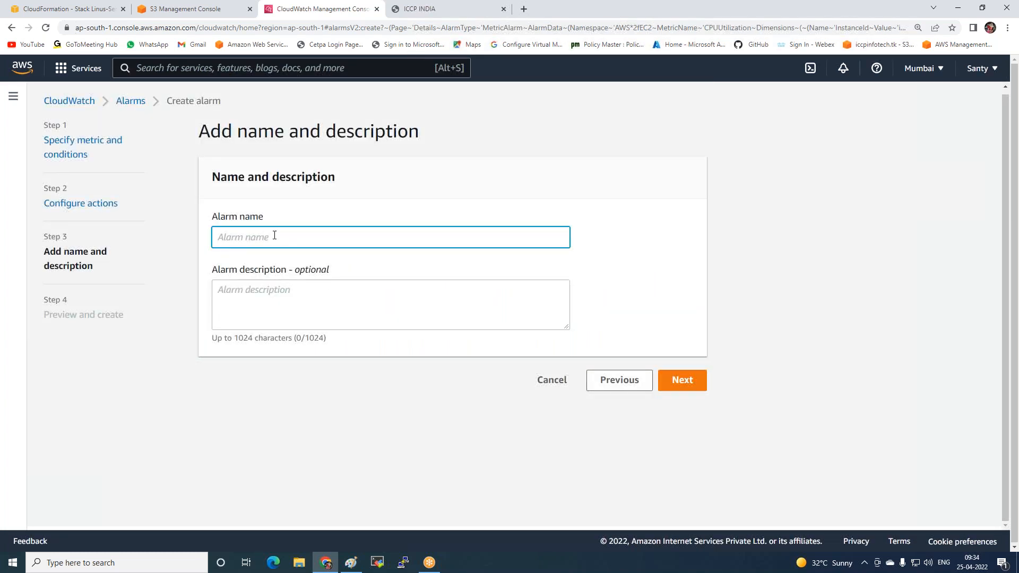
pyautogui.write('CPU-Alart Alarm')
pyautogui.press('BackSpace')
pyautogui.write('-')
pyautogui.click(682, 386)
# Review the metric, conditions and actions in the preview and create the alarm
pyautogui.scroll(-1, 615, 380)
pyautogui.scroll(-3, 616, 380)
pyautogui.scroll(1, 558, 360)
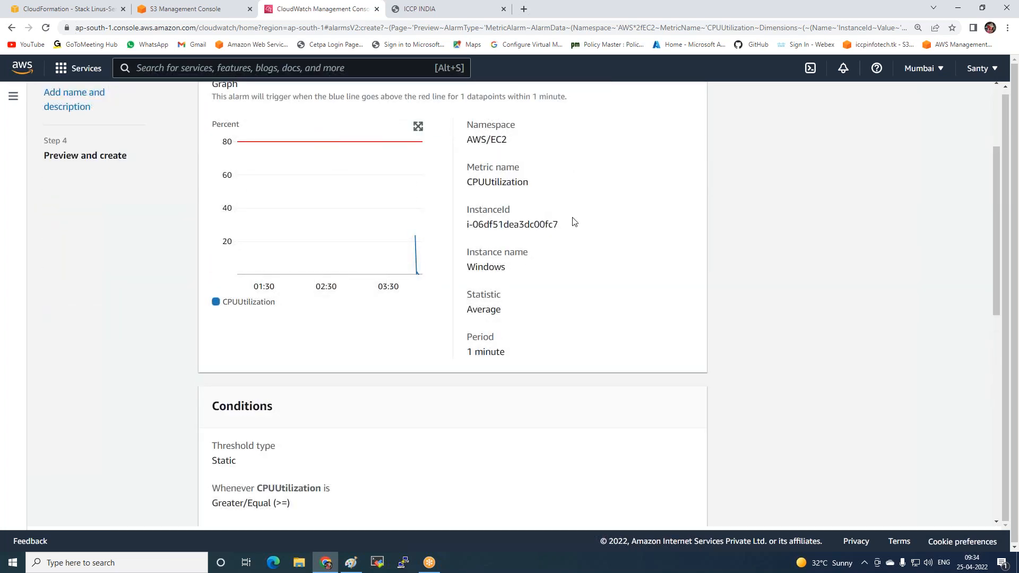
pyautogui.scroll(-10, 312, 232)
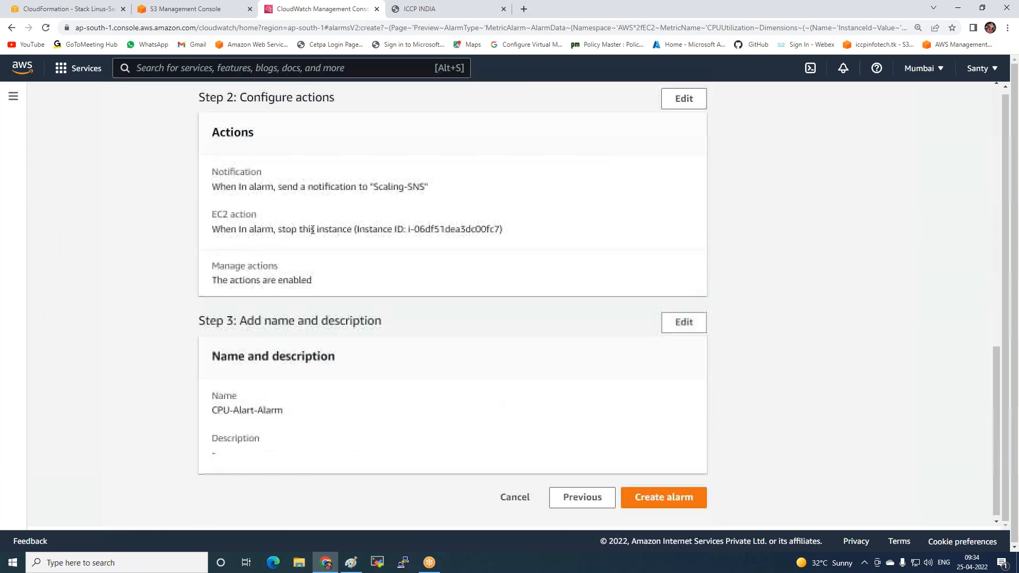
pyautogui.click(646, 501)
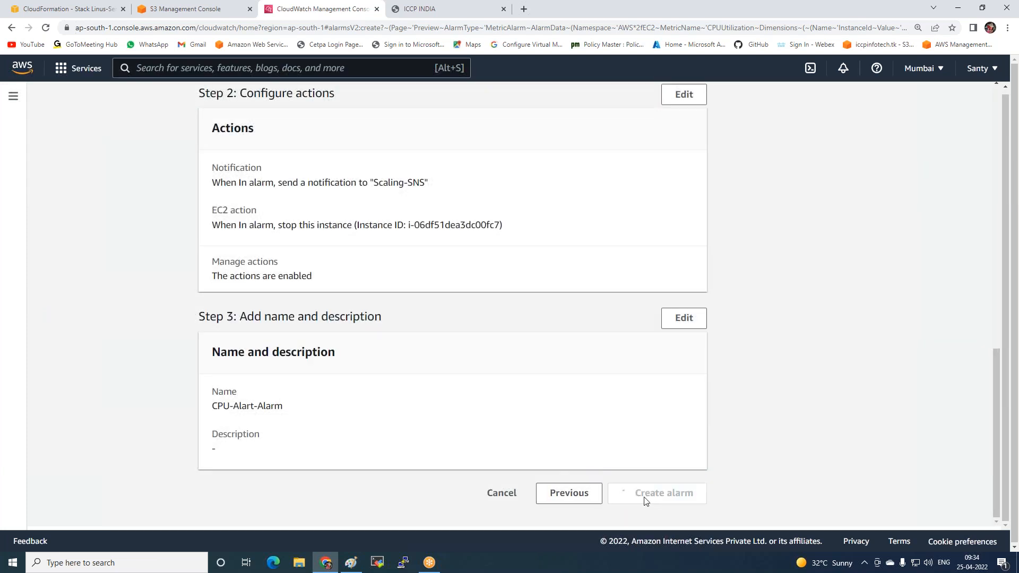
# Refresh the alarms list, view the alarms whose metrics are not verified, and return to all alarms
pyautogui.click(642, 176)
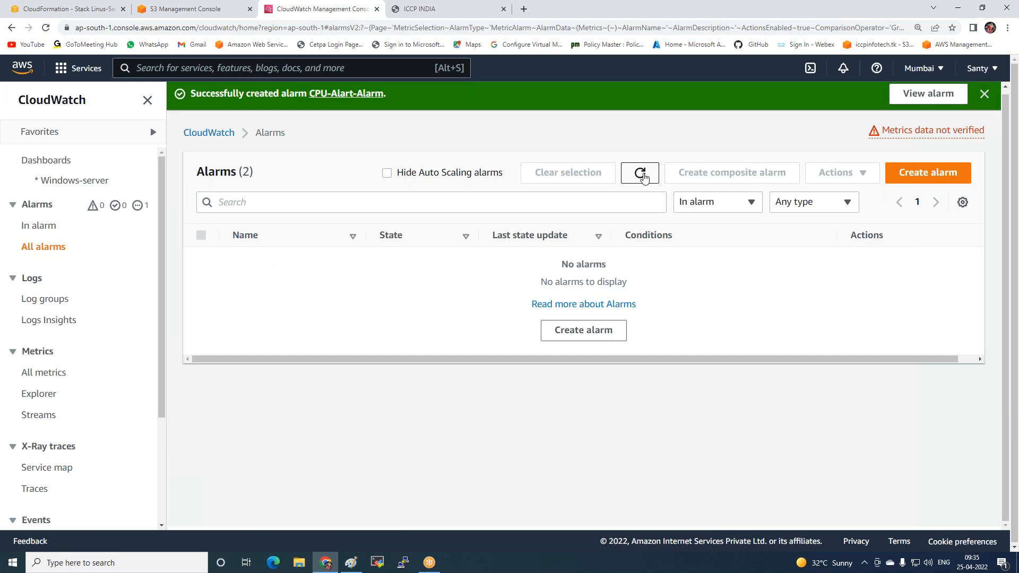
pyautogui.click(643, 175)
pyautogui.click(642, 175)
pyautogui.click(914, 135)
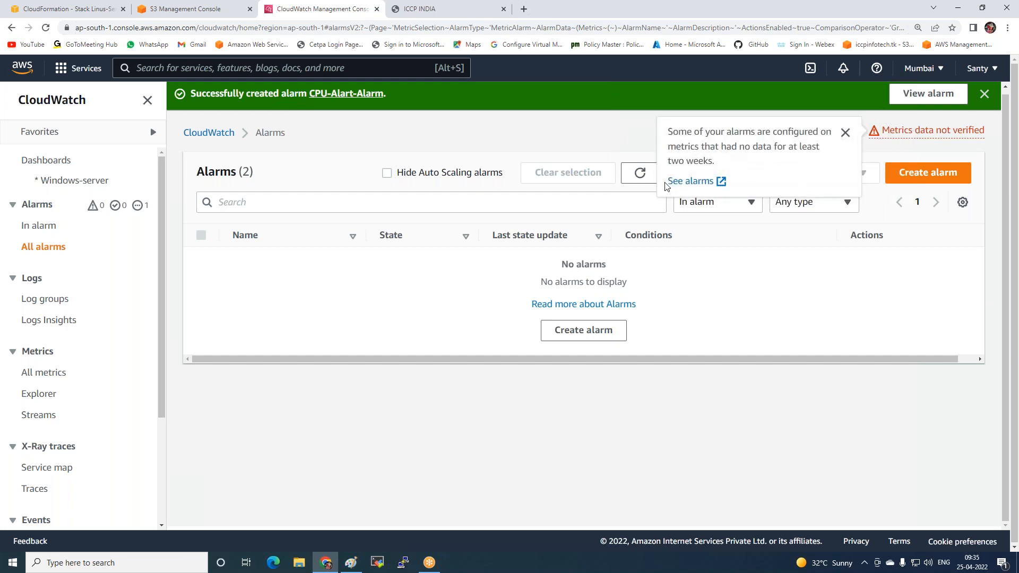
pyautogui.click(687, 182)
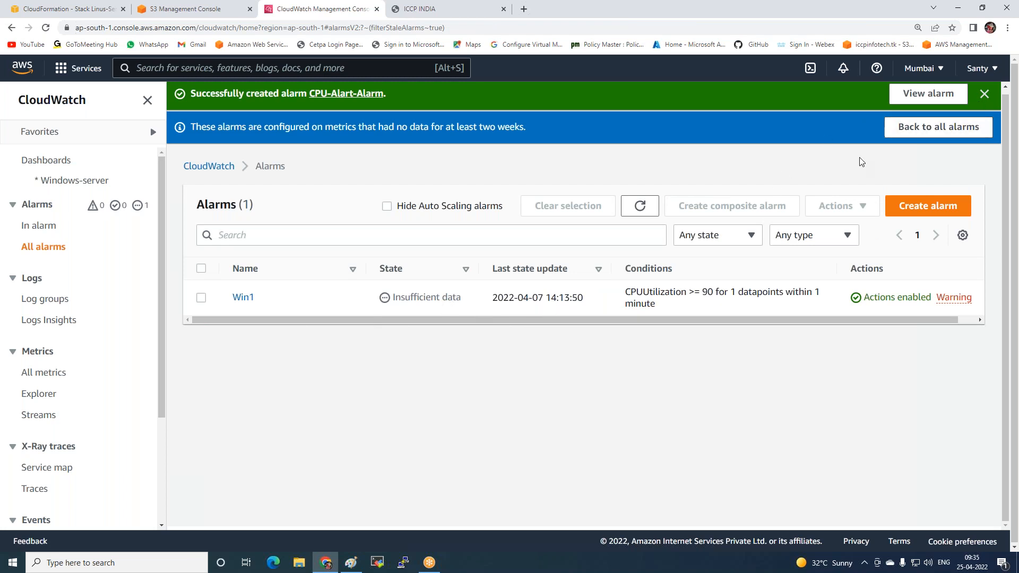
pyautogui.click(926, 127)
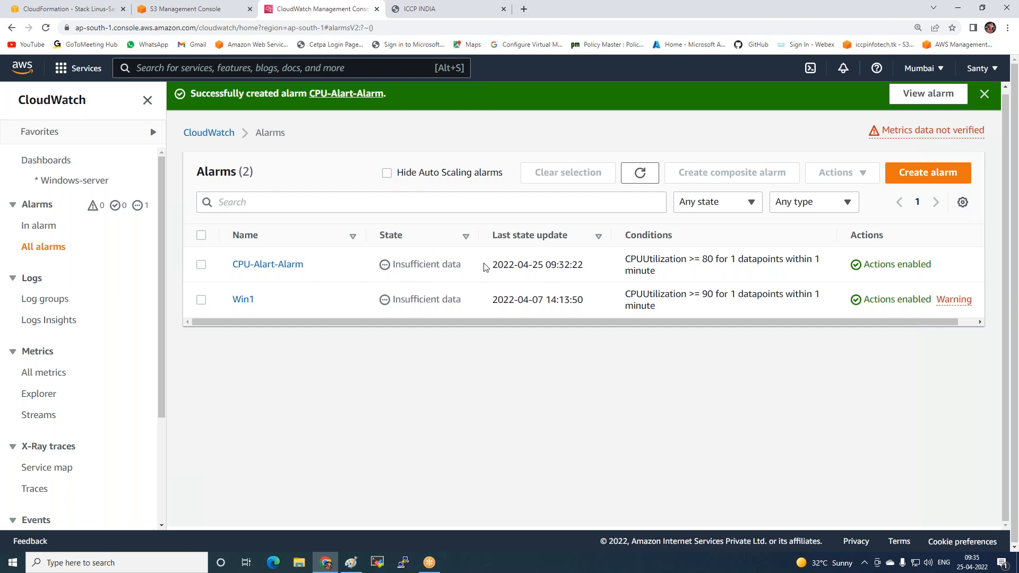
pyautogui.click(640, 172)
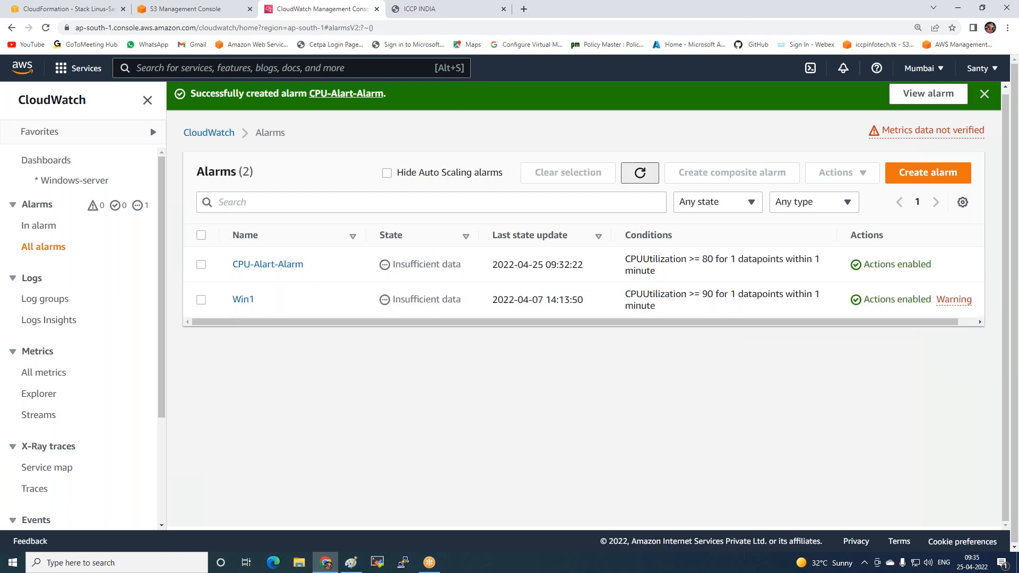
# Go from CloudWatch event rules to the Amazon EventBridge rules page, leaving the unsaved CloudWatch changes
pyautogui.scroll(-3, 68, 322)
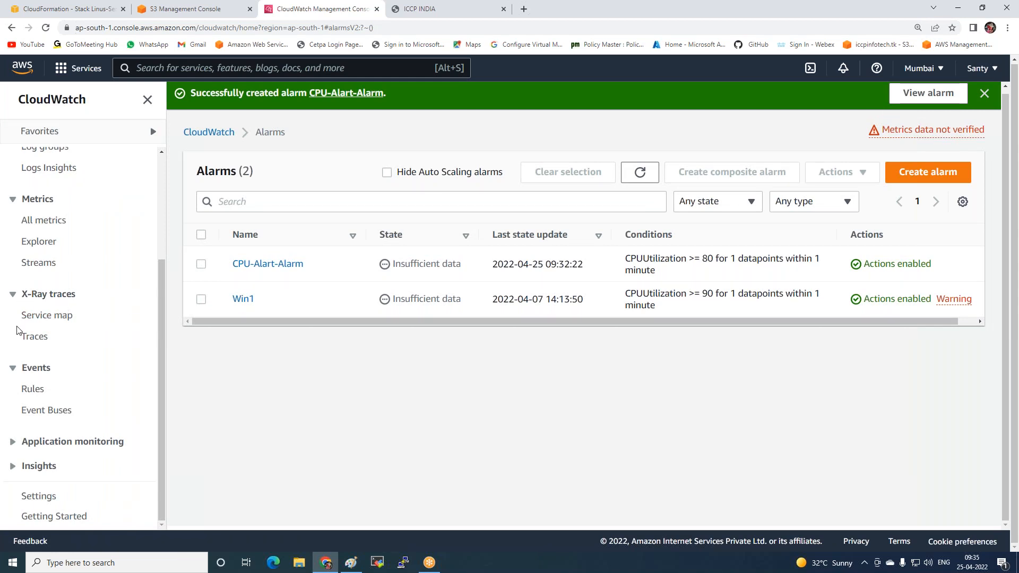
pyautogui.click(30, 392)
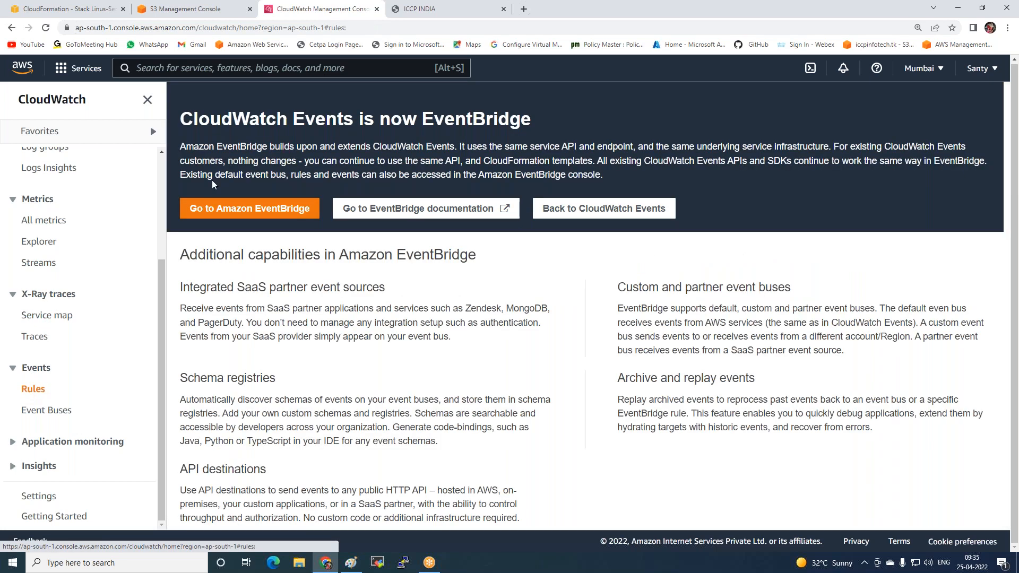
pyautogui.click(222, 211)
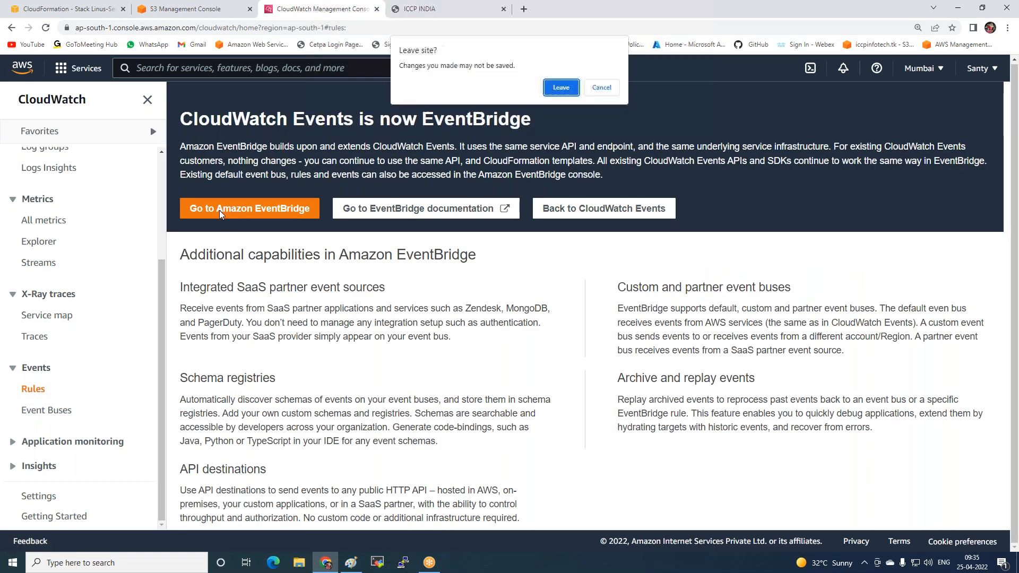
pyautogui.click(554, 85)
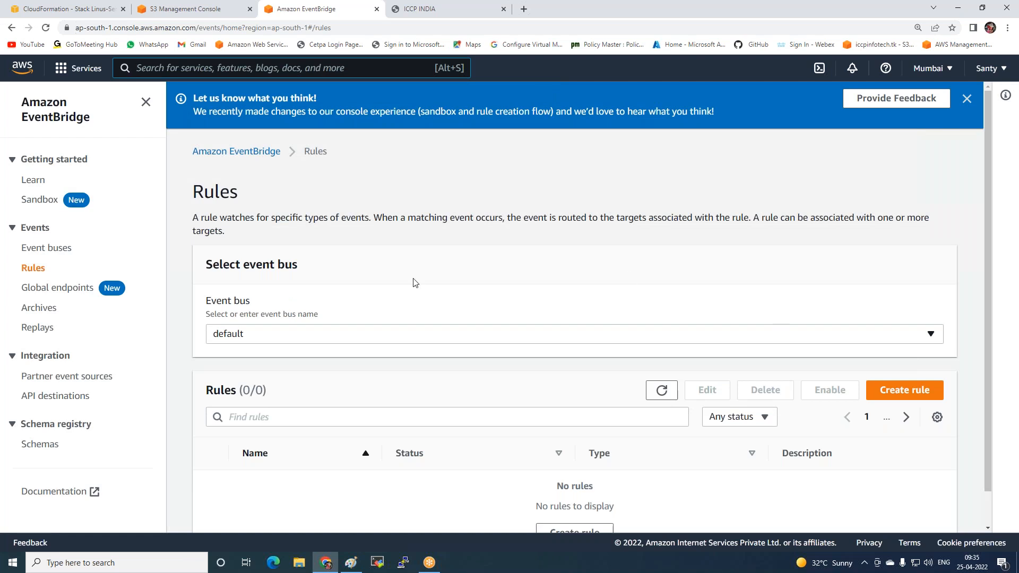
# Filter the rules of the default event bus by Manage-Ec2-State
pyautogui.scroll(-1, 254, 339)
pyautogui.click(279, 375)
pyautogui.write('Manage')
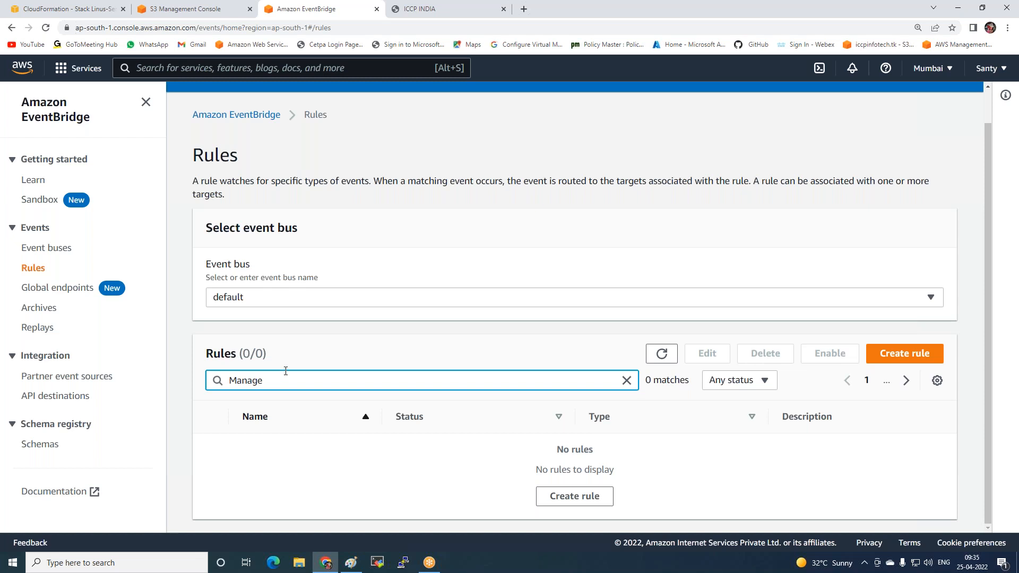
pyautogui.write(' Ec2-State')
pyautogui.press('BackSpace')
pyautogui.write('-')
# Start a new EventBridge rule and name it Manage-state-rule
pyautogui.click(575, 501)
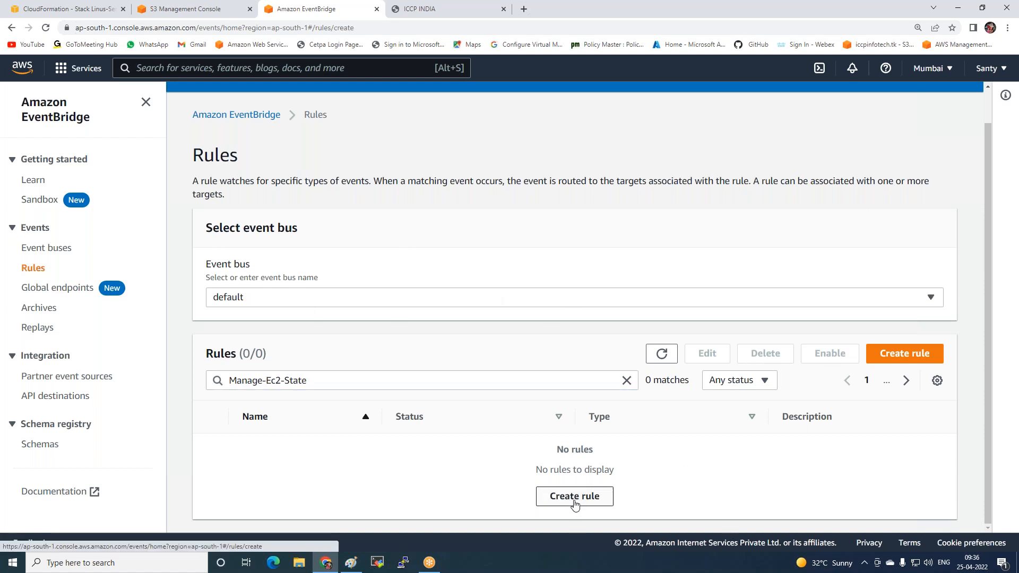
pyautogui.click(328, 295)
pyautogui.write('Manage-state-rule')
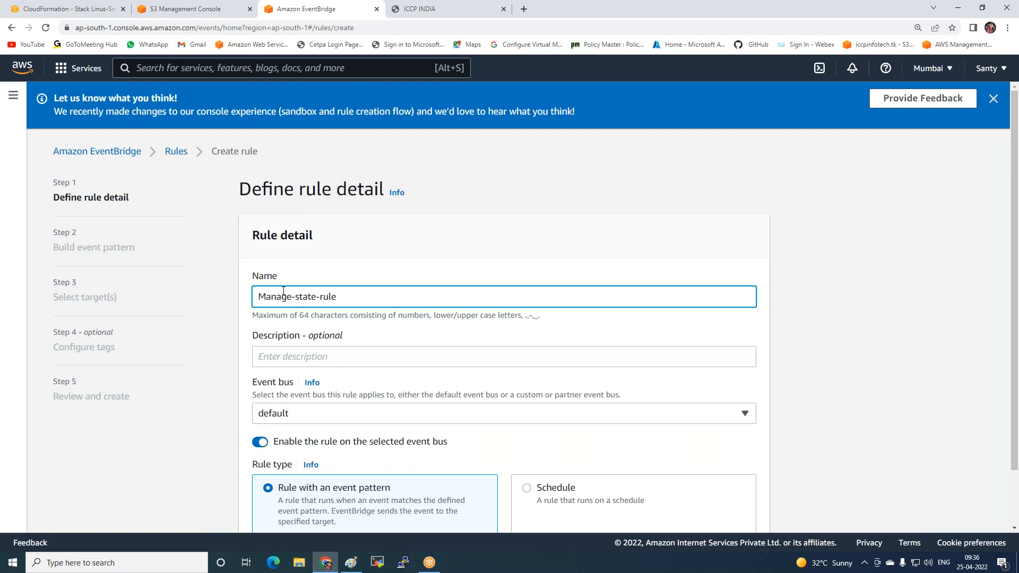
# Open the EC2 instances list from the CloudFormation page and examine the available instance state actions
pyautogui.click(63, 11)
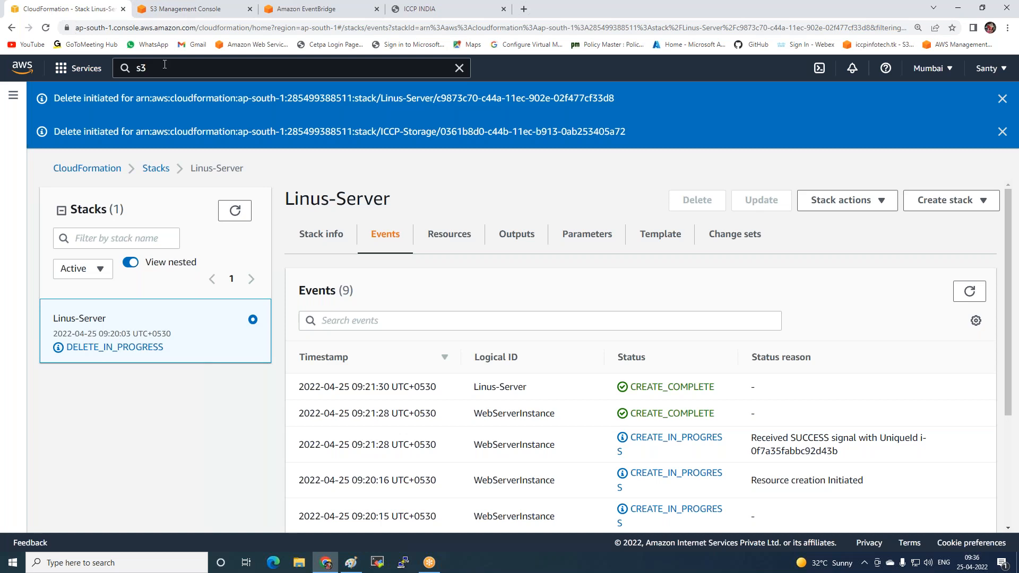
pyautogui.click(155, 68)
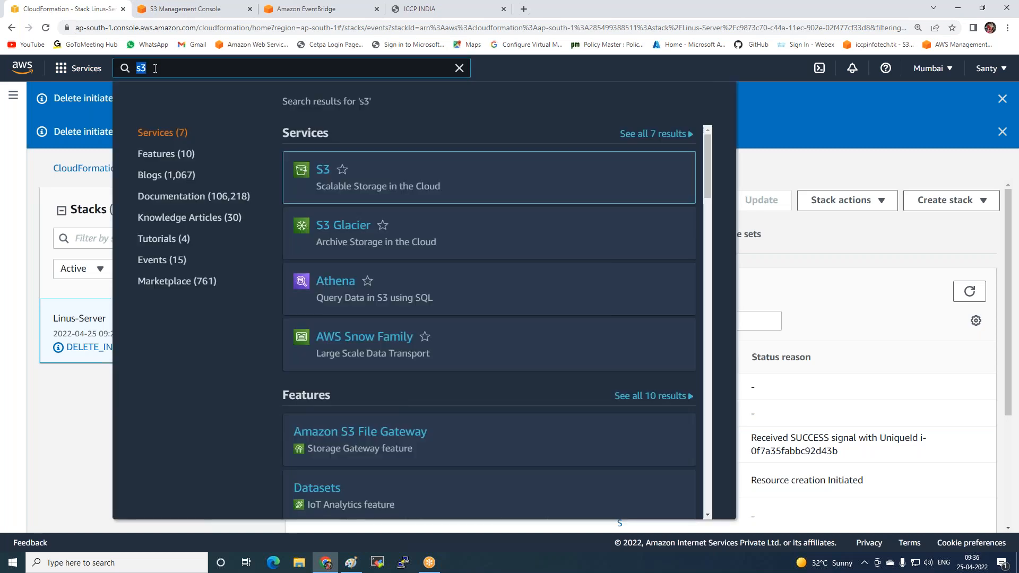
pyautogui.write('ec2')
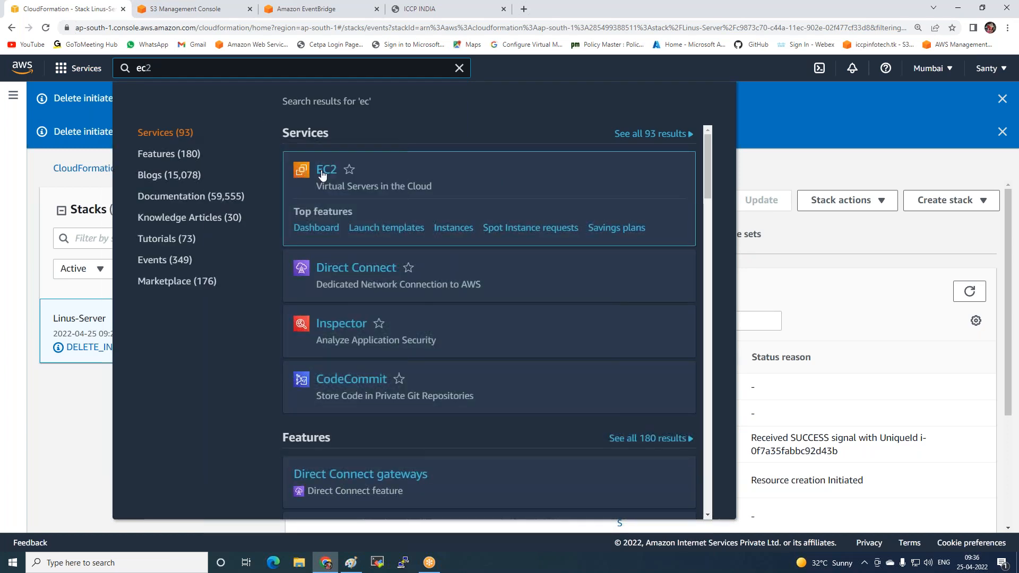
pyautogui.click(327, 171)
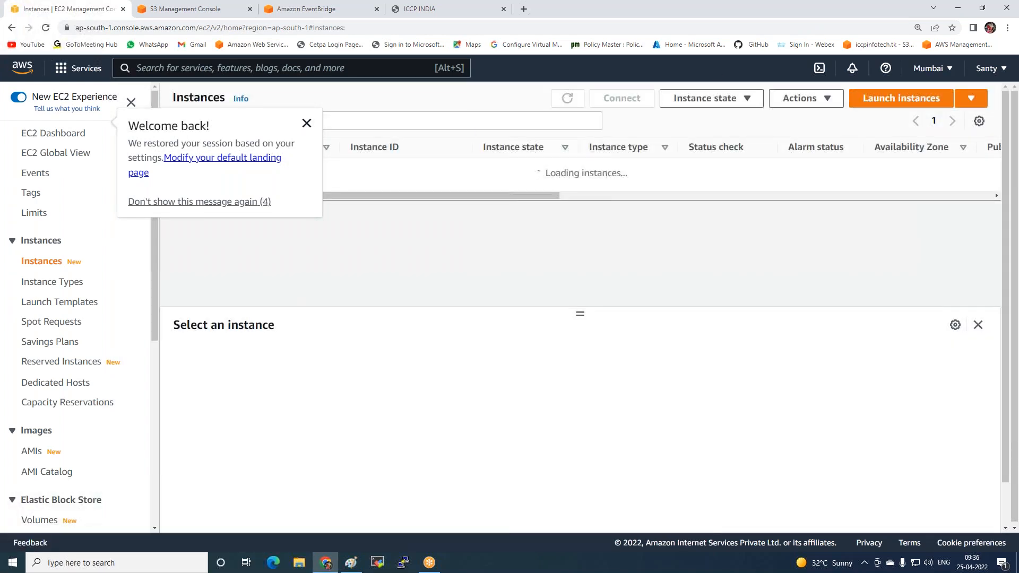
pyautogui.click(307, 124)
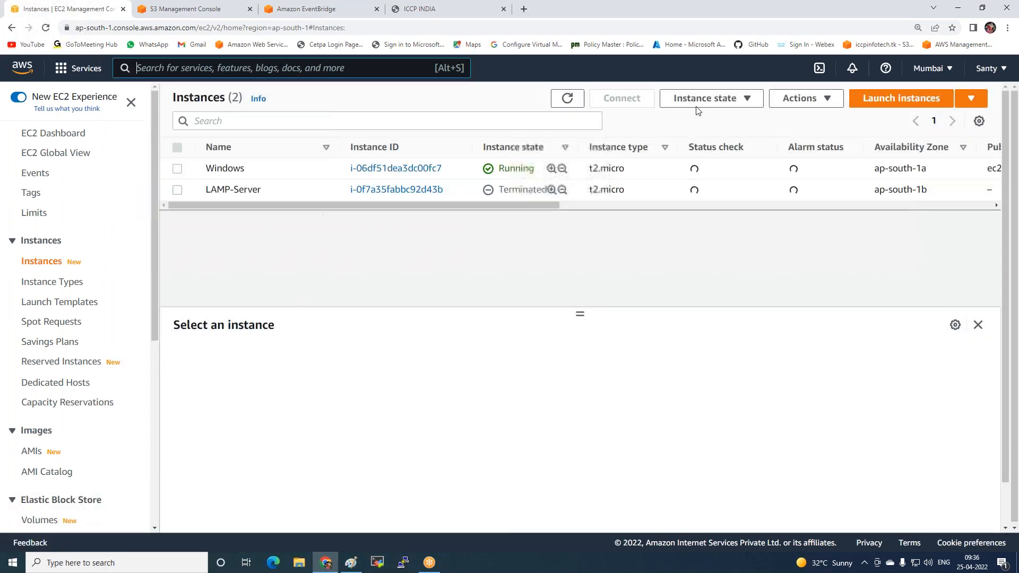
pyautogui.click(697, 109)
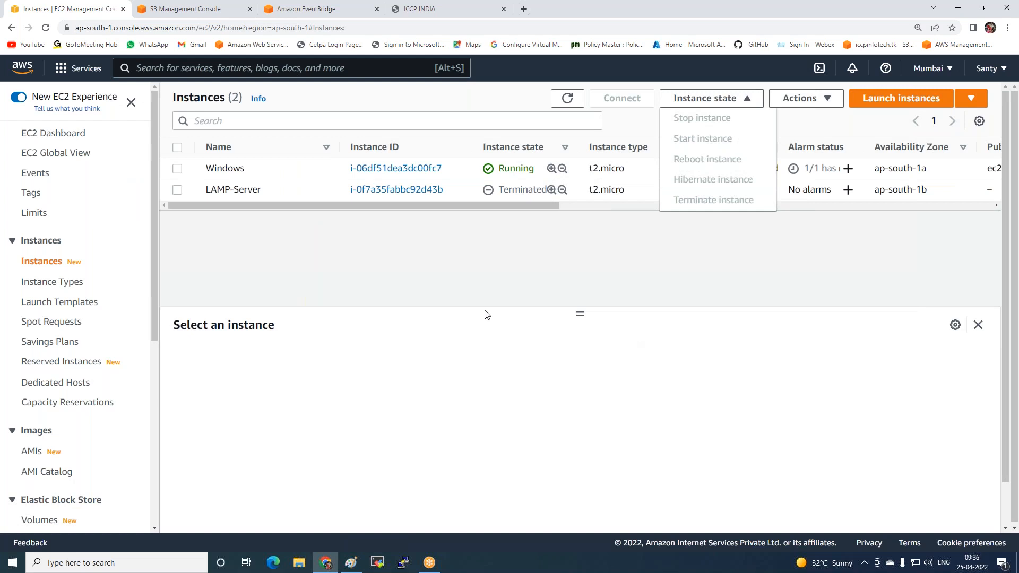
pyautogui.click(487, 326)
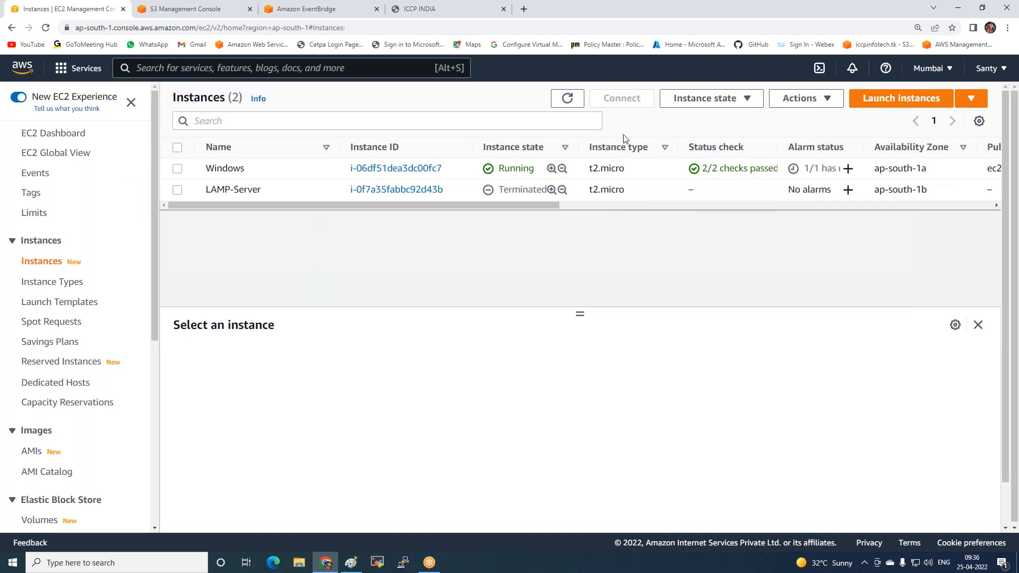
# Return to the EventBridge rule and accept the default event bus with an event pattern rule type
pyautogui.click(302, 9)
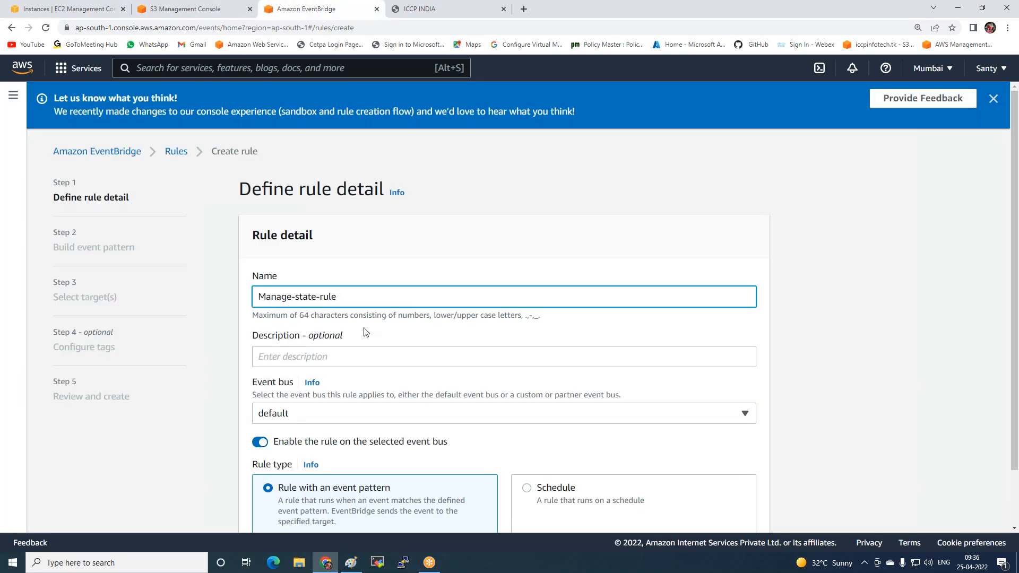
pyautogui.scroll(-2, 366, 332)
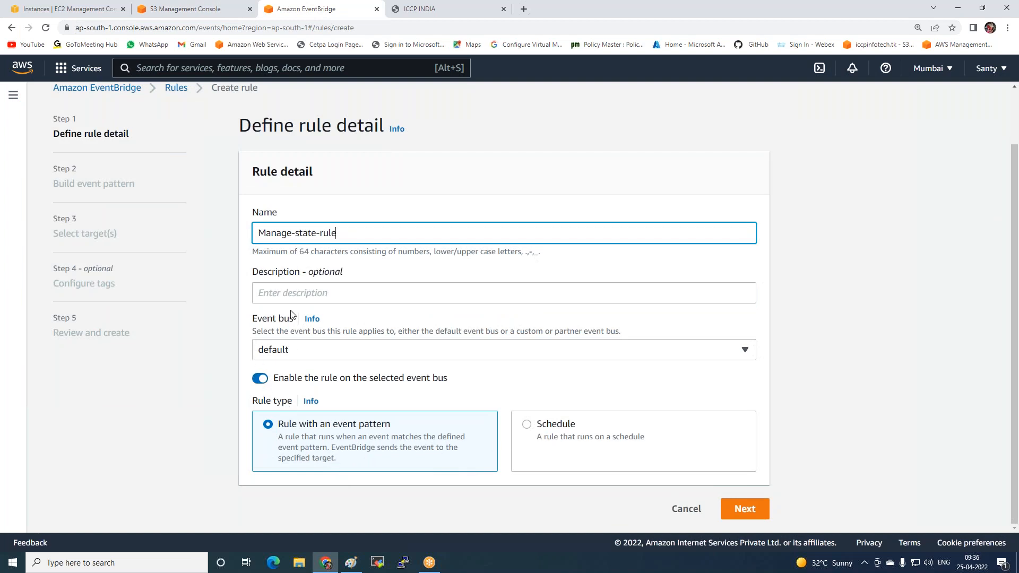
pyautogui.click(744, 509)
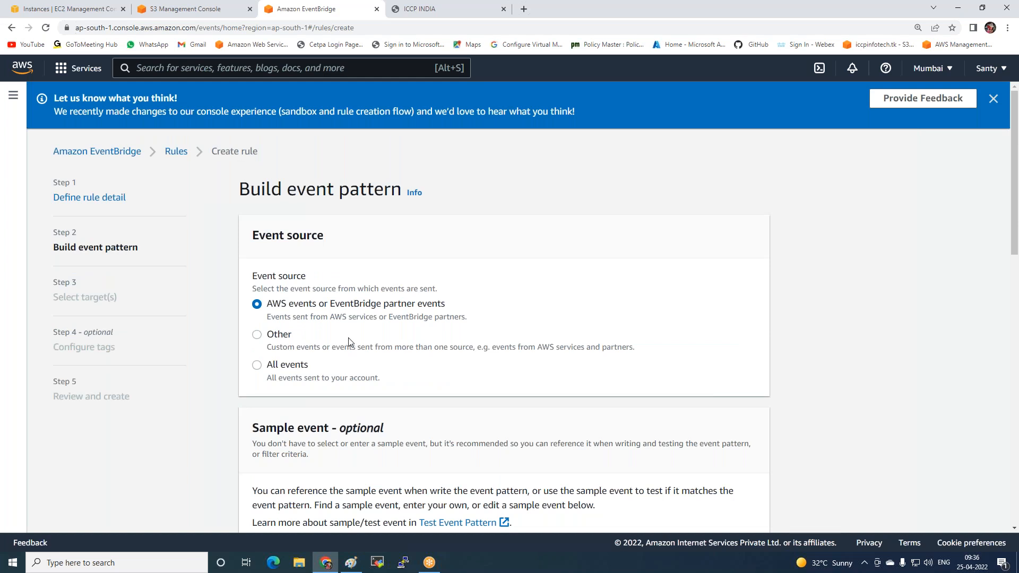
# Set the event pattern's AWS service to EC2 and its event type to EC2 Instance State-change Notification
pyautogui.scroll(-6, 348, 339)
pyautogui.scroll(-8, 333, 173)
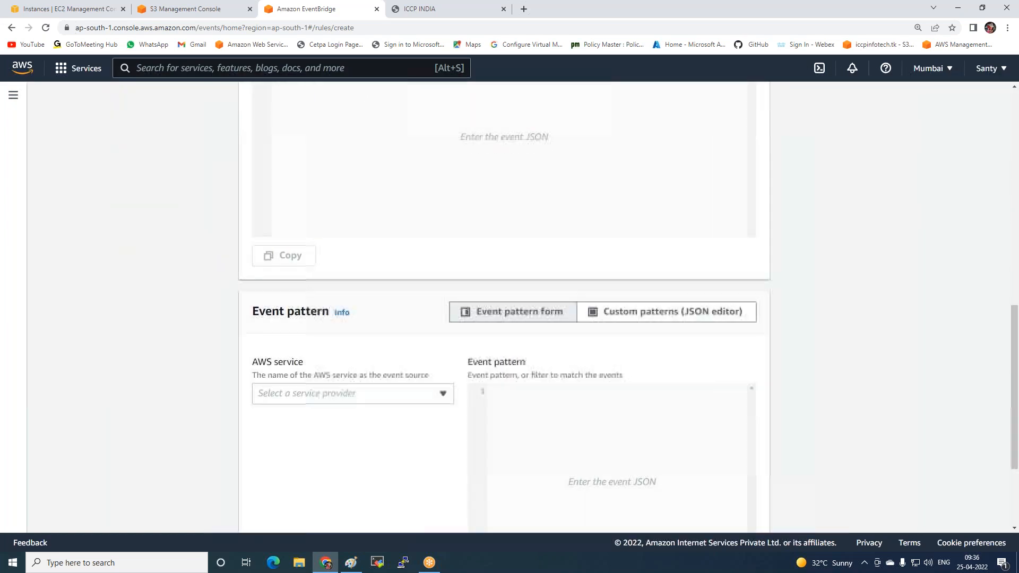
pyautogui.scroll(6, 333, 174)
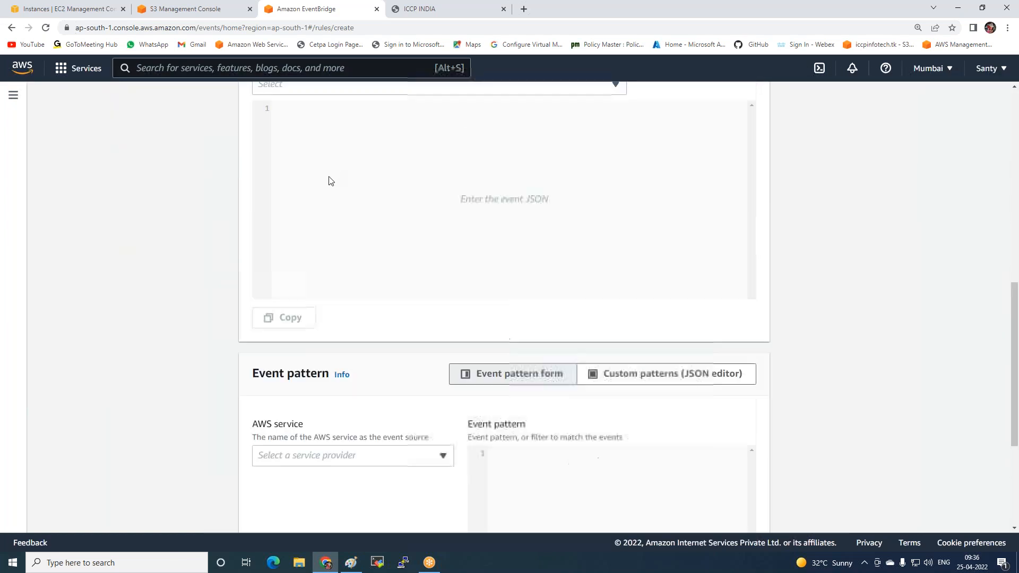
pyautogui.scroll(-5, 399, 316)
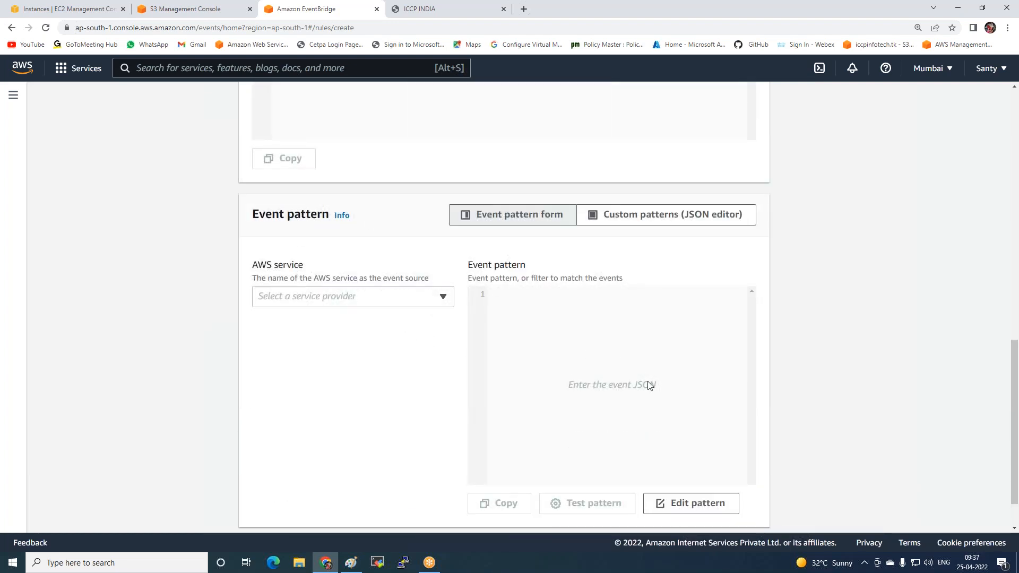
pyautogui.click(336, 304)
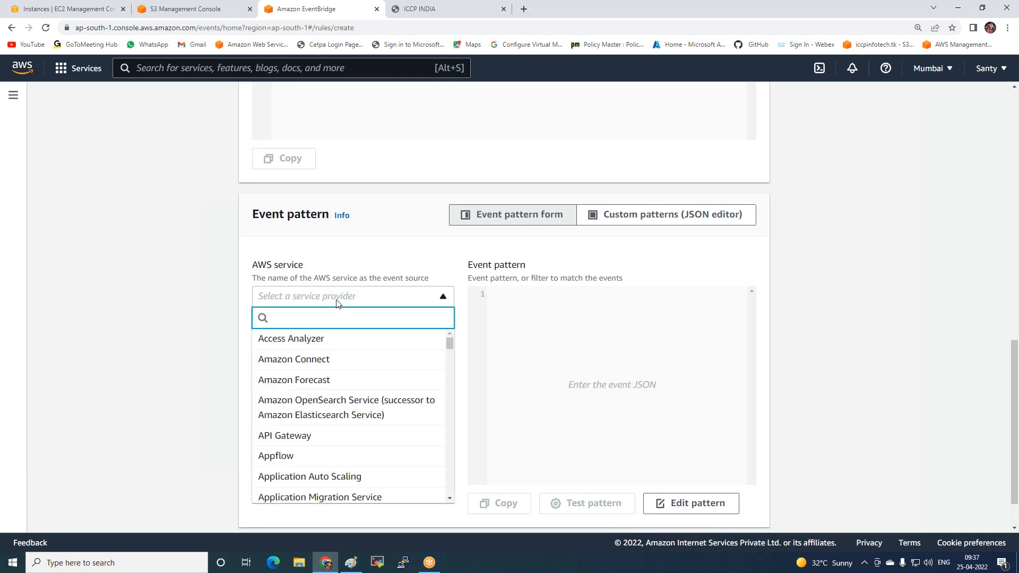
pyautogui.write('ec')
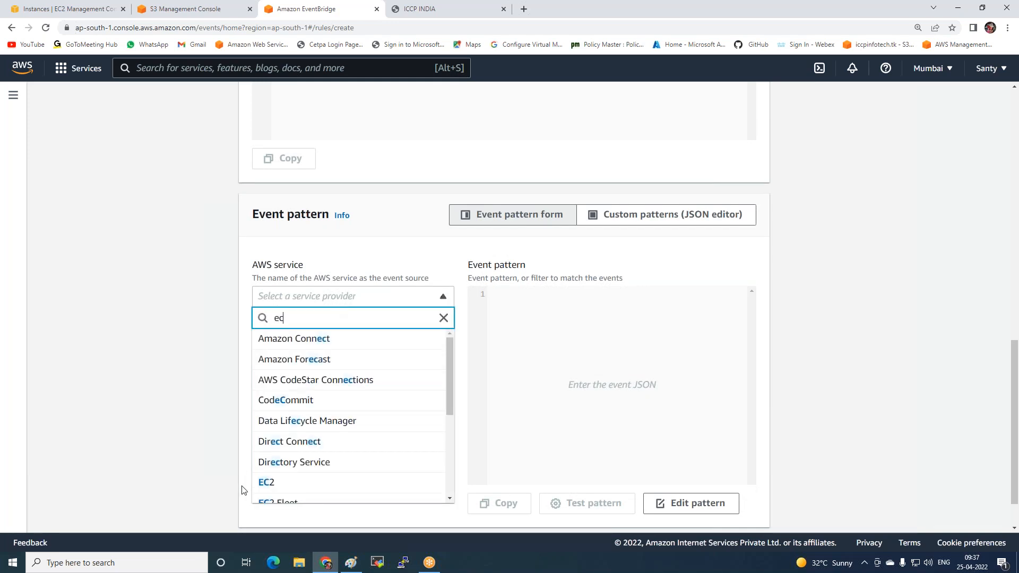
pyautogui.click(267, 483)
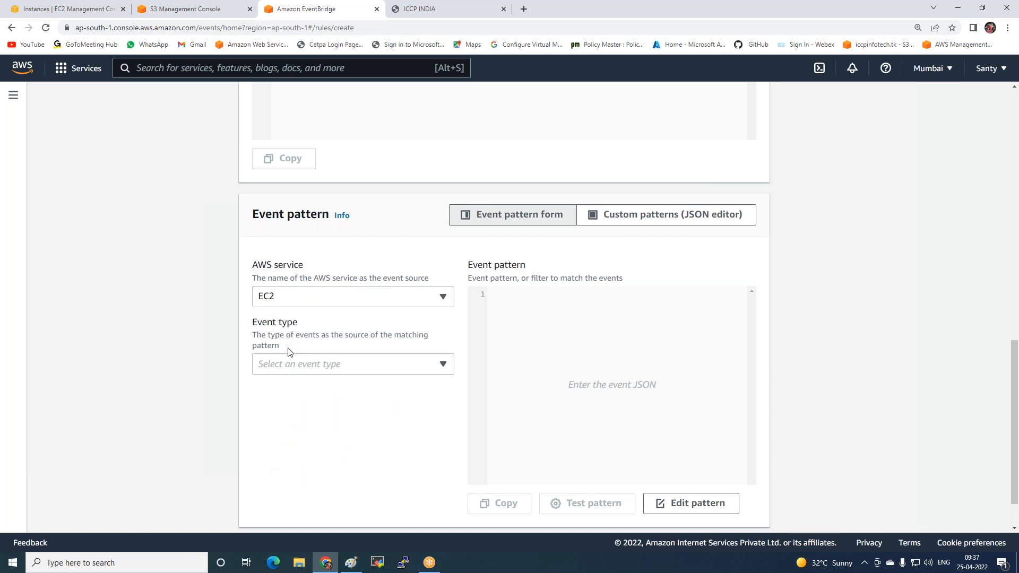
pyautogui.click(277, 372)
pyautogui.scroll(-1, 303, 250)
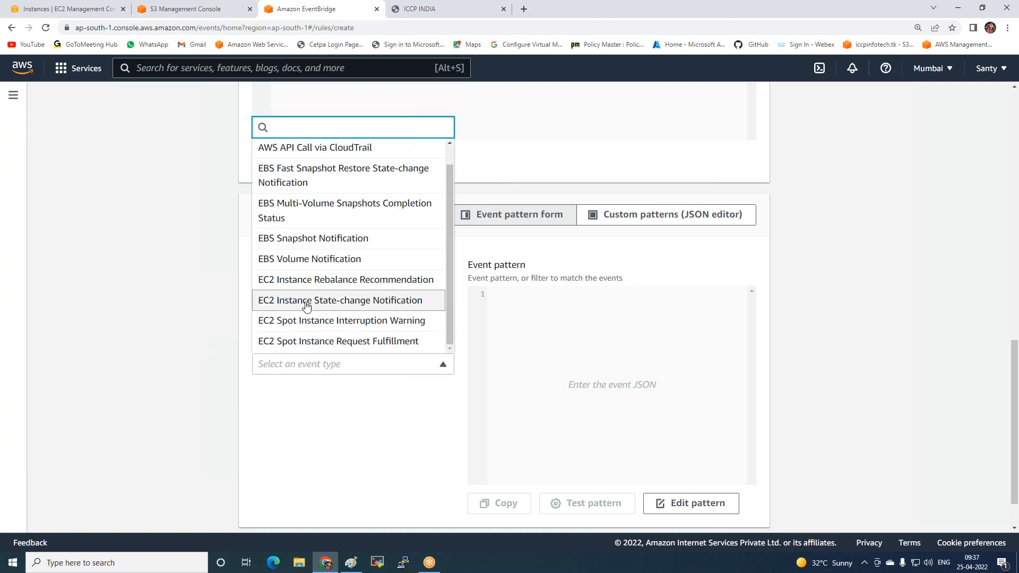
pyautogui.click(331, 302)
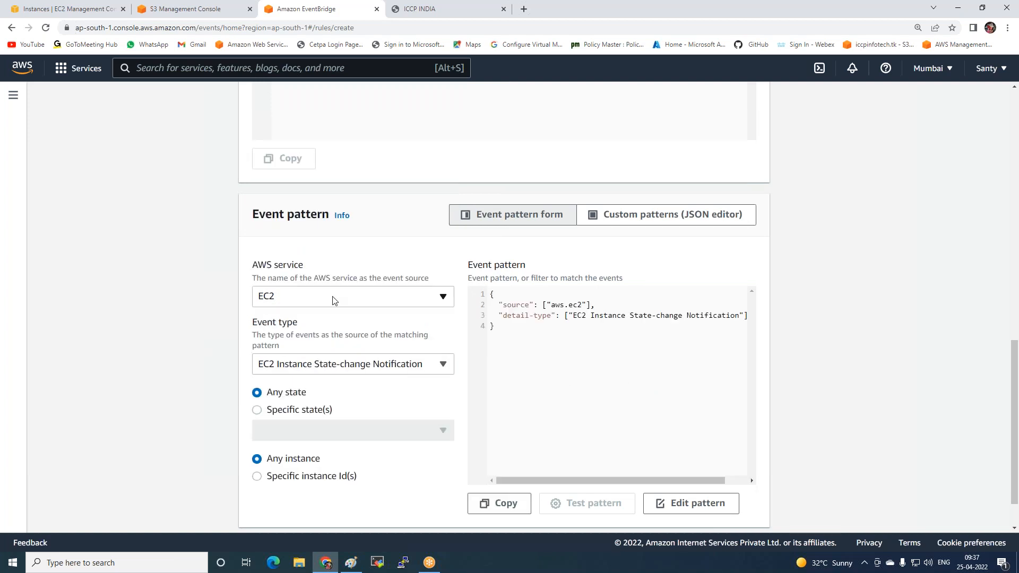
# Limit the event pattern to the specific states stopped and terminated
pyautogui.scroll(-1, 331, 401)
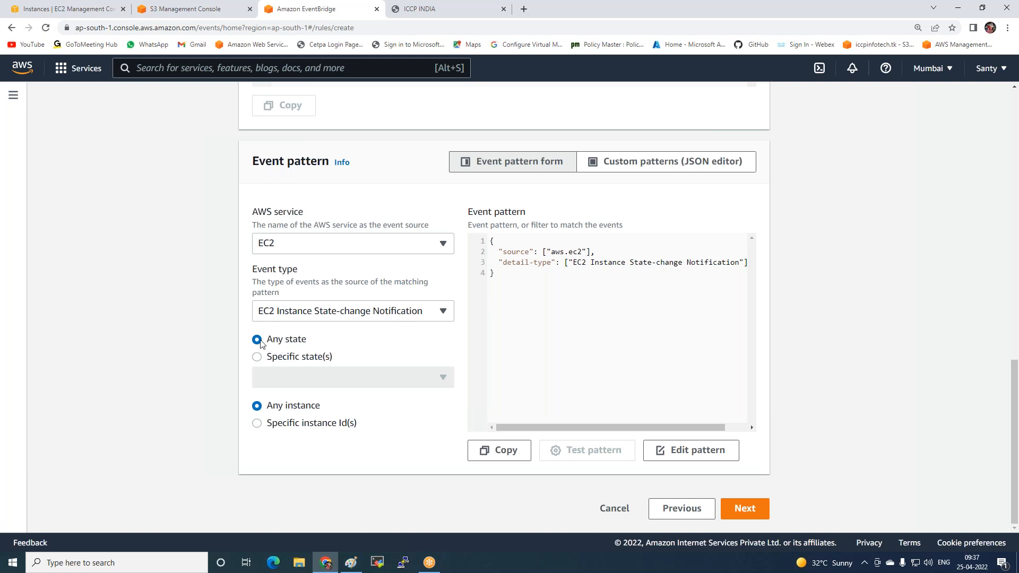
pyautogui.click(276, 360)
pyautogui.click(334, 377)
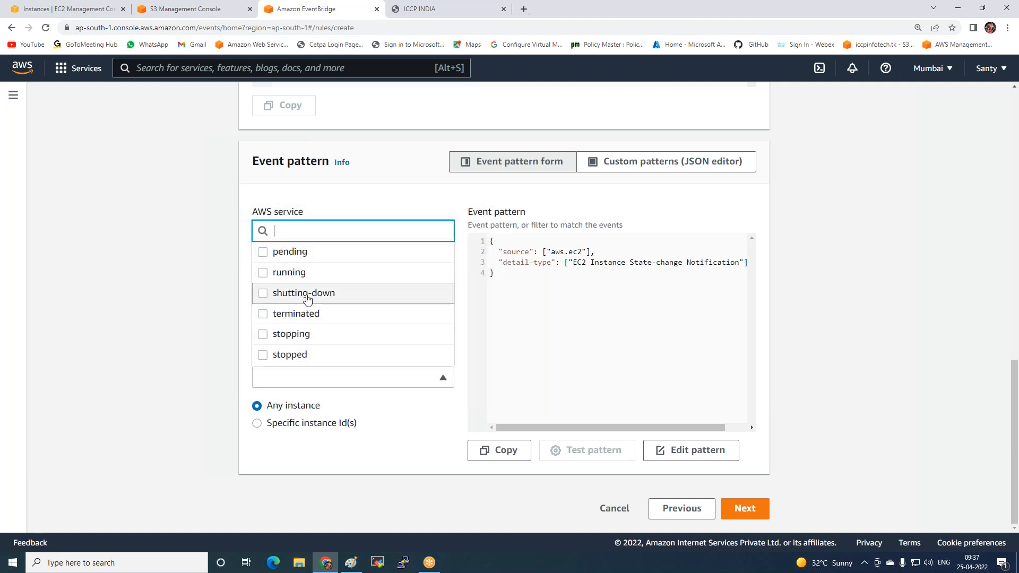
pyautogui.click(297, 359)
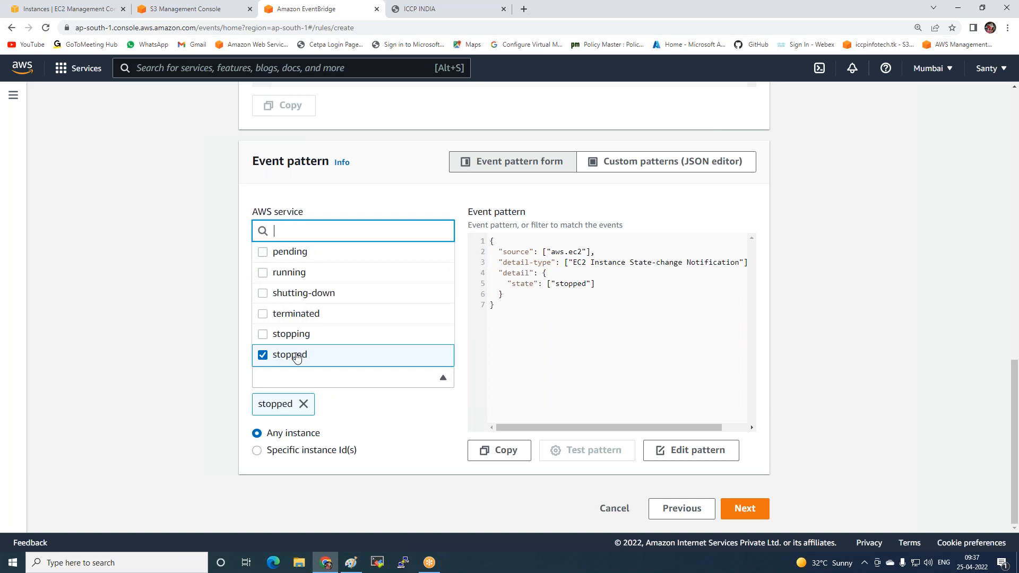
pyautogui.click(264, 315)
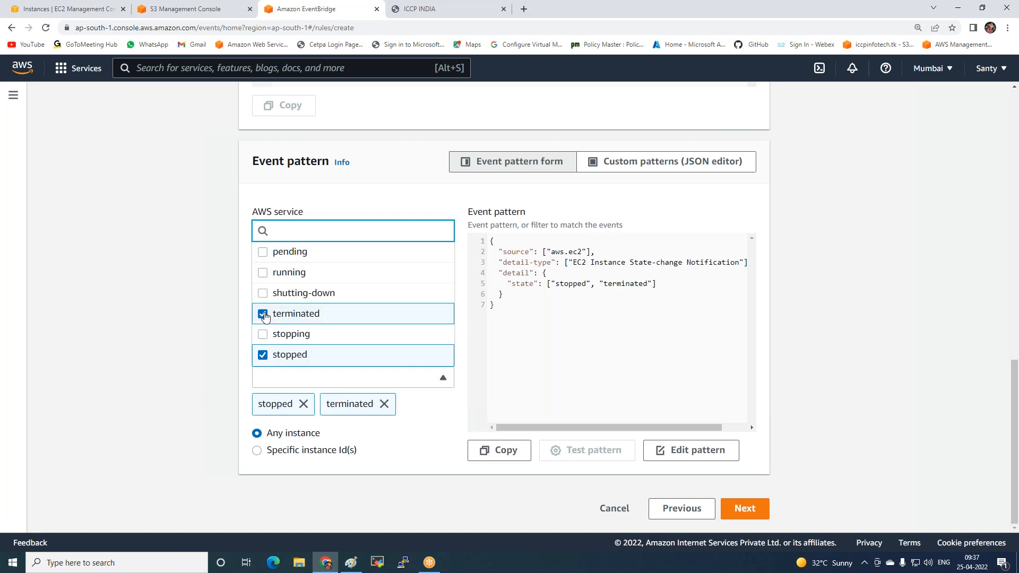
pyautogui.click(388, 448)
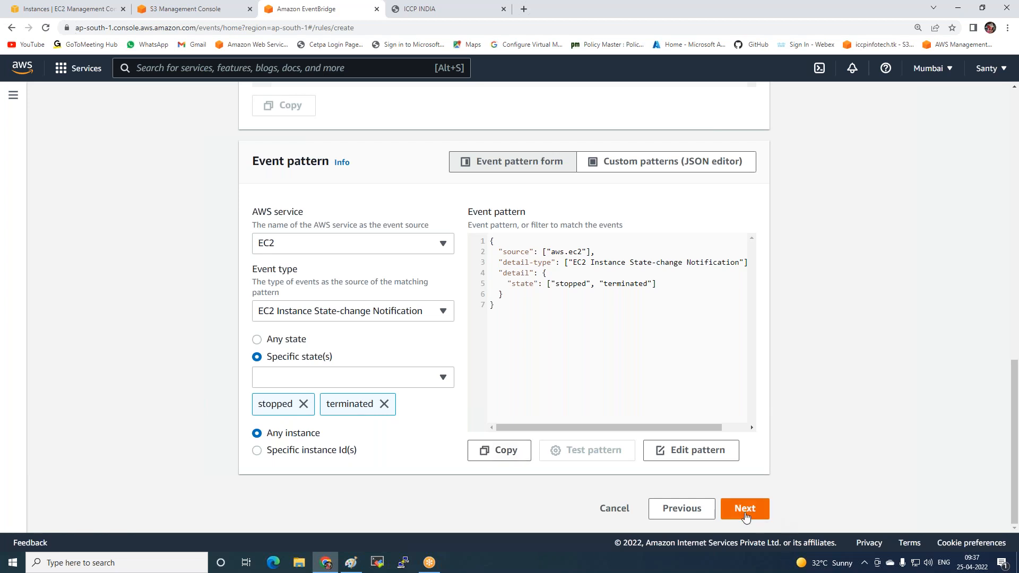
pyautogui.click(257, 451)
pyautogui.scroll(-1, 297, 469)
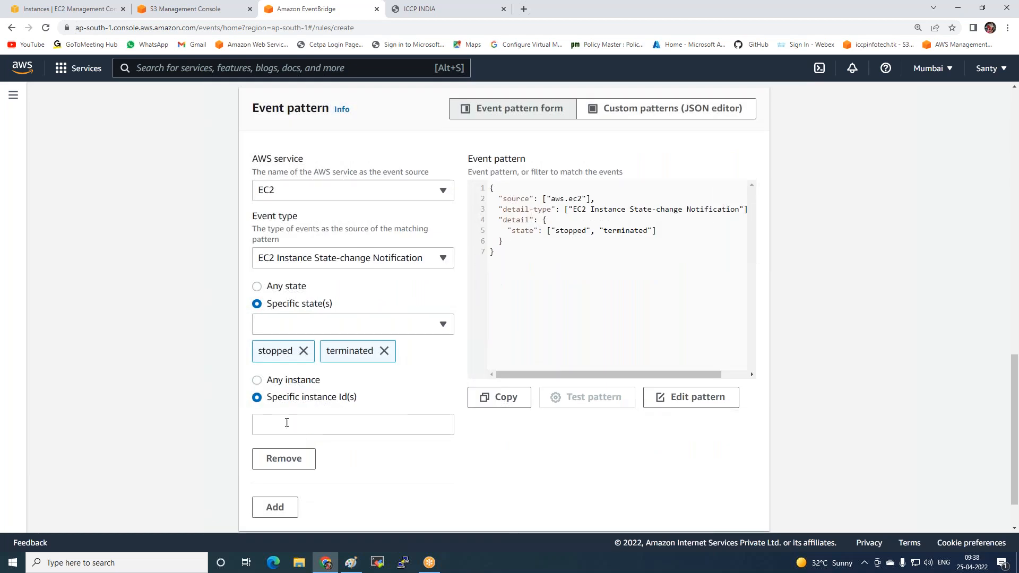
pyautogui.click(289, 383)
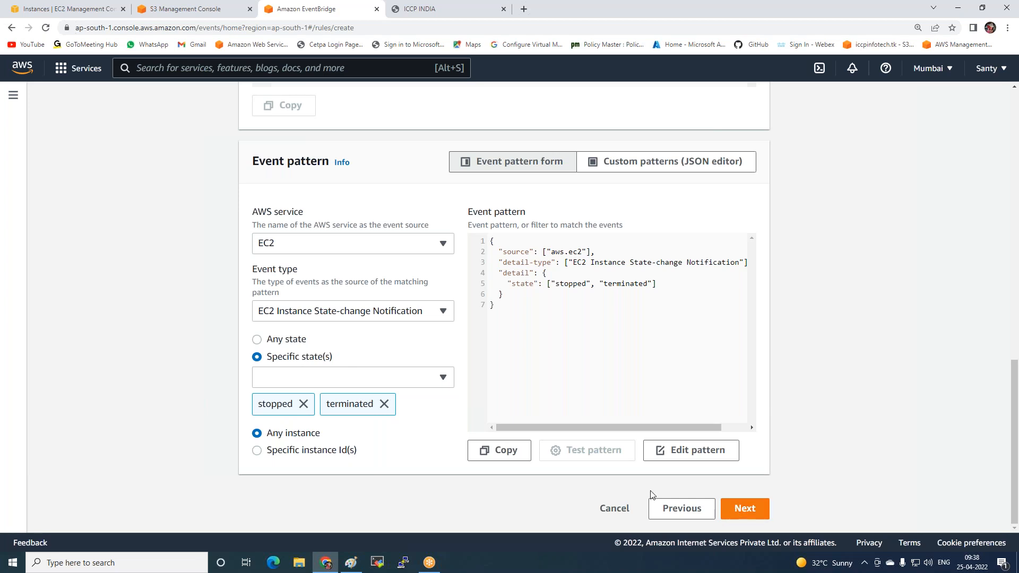
# Continue to target selection and choose the SNS topic Scaling-SNS as the rule's AWS service target
pyautogui.click(744, 509)
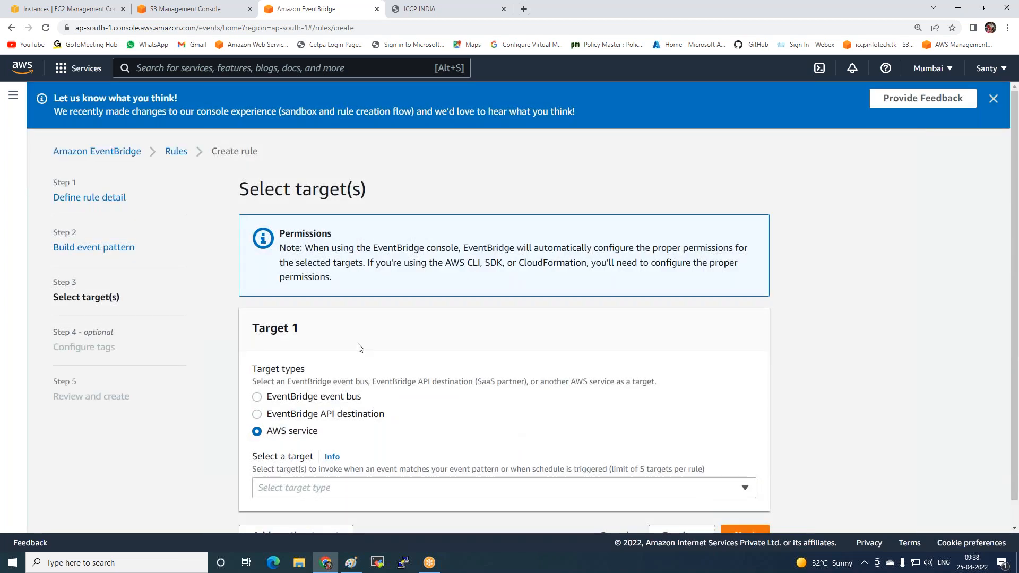
pyautogui.scroll(-1, 332, 334)
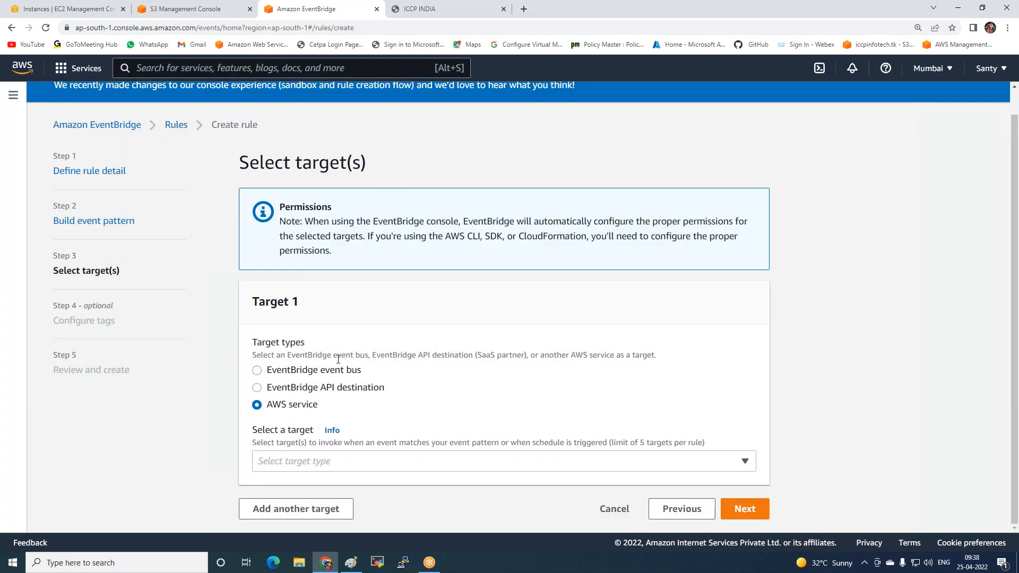
pyautogui.click(335, 469)
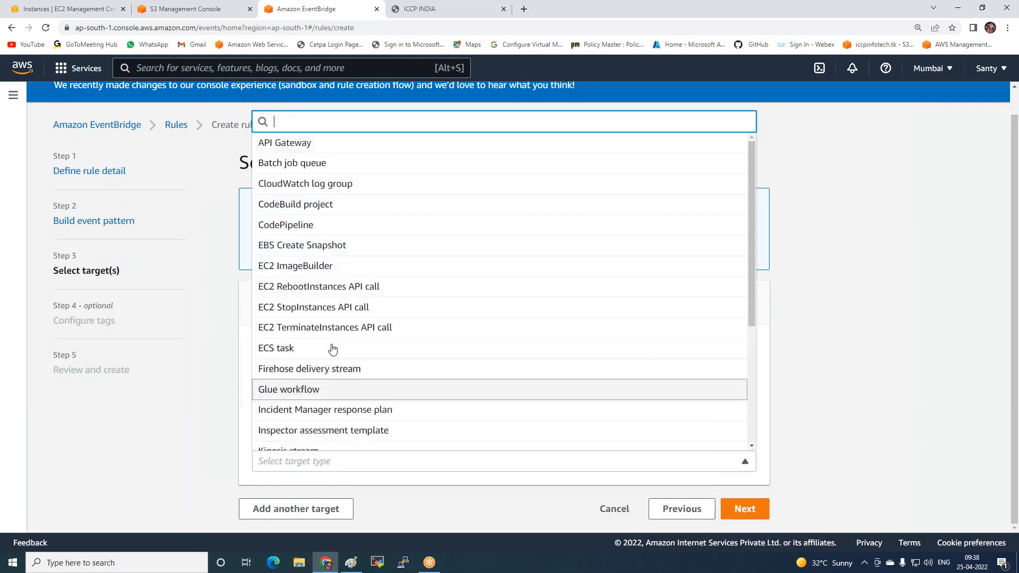
pyautogui.scroll(-3, 307, 305)
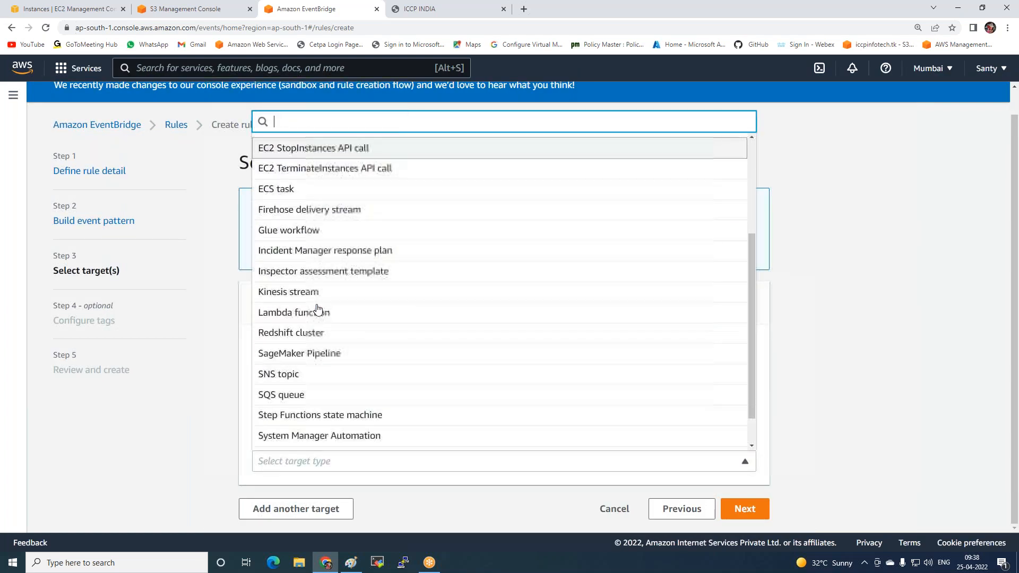
pyautogui.click(281, 377)
pyautogui.scroll(-3, 291, 403)
pyautogui.click(291, 425)
pyautogui.click(287, 465)
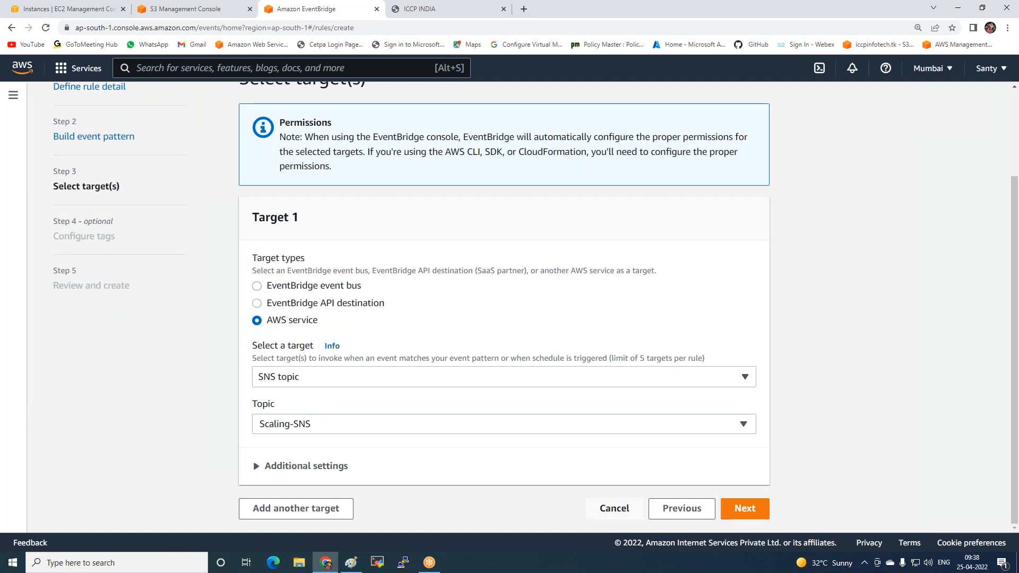
# Skip the optional tags, review the rule's settings and create the rule
pyautogui.click(748, 510)
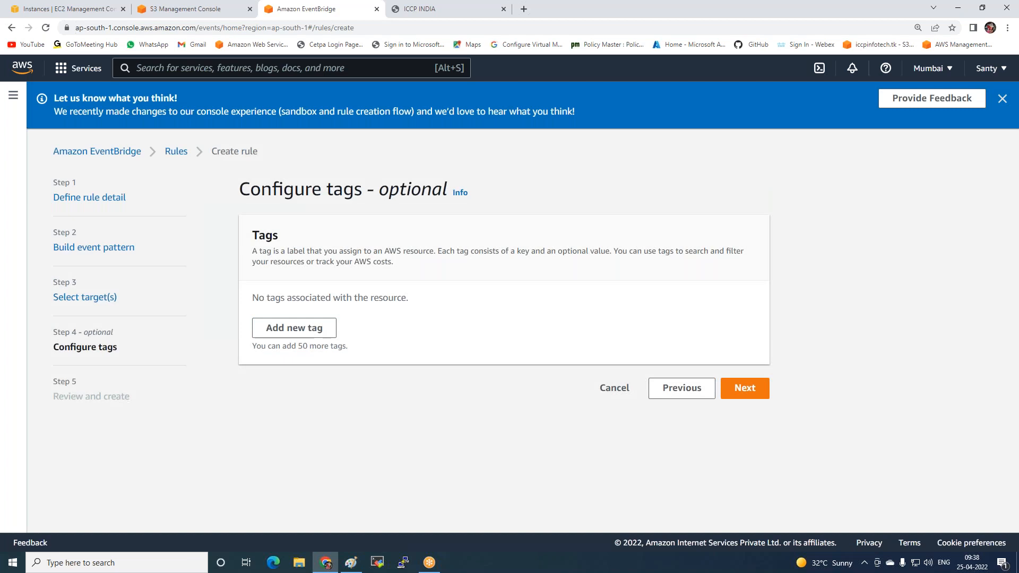
pyautogui.click(745, 389)
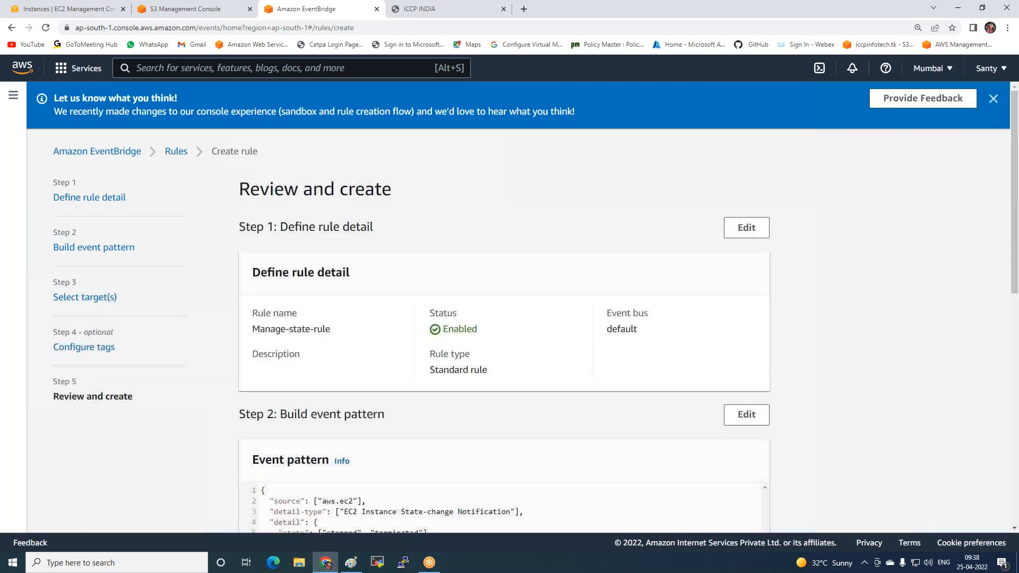
pyautogui.scroll(-7, 566, 357)
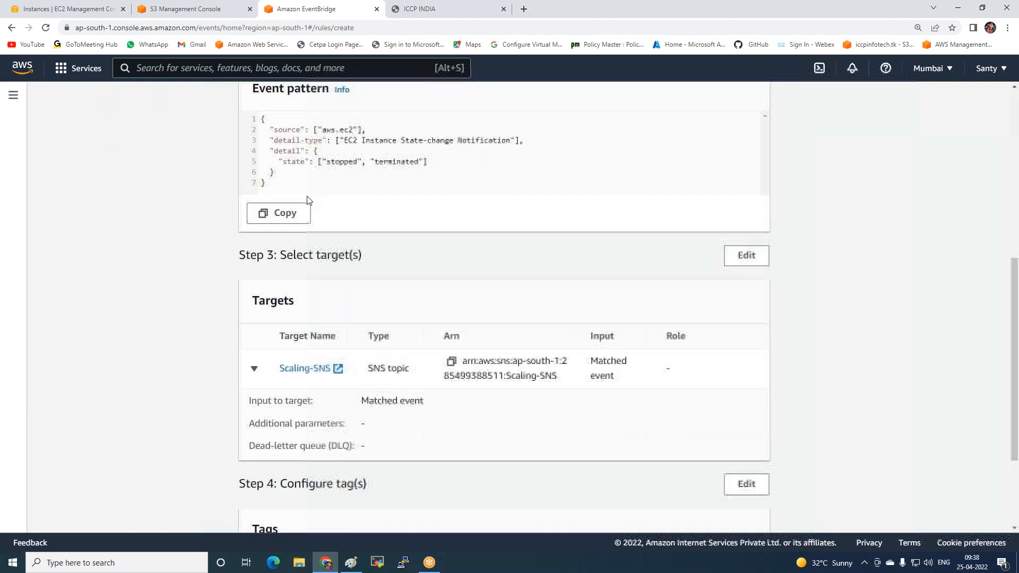
pyautogui.scroll(-3, 646, 434)
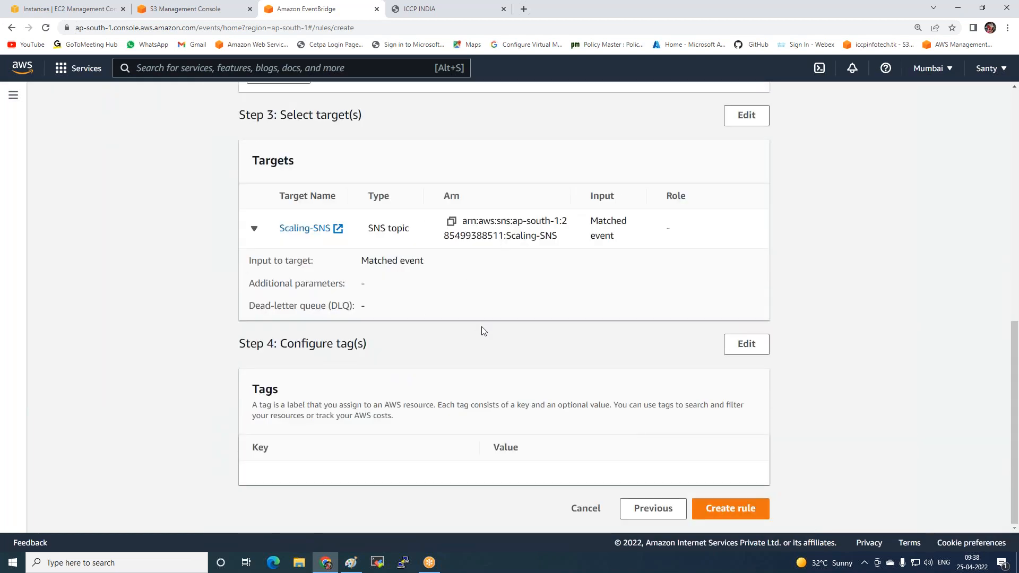
pyautogui.click(742, 510)
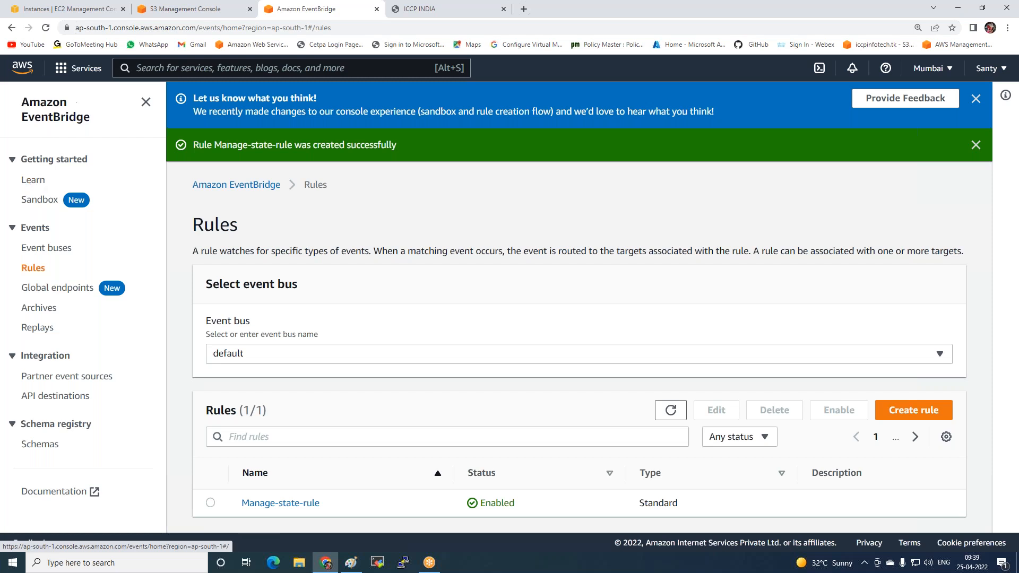
# Open the RDP client connection options of the Windows EC2 instance and request its Windows password
pyautogui.click(93, 10)
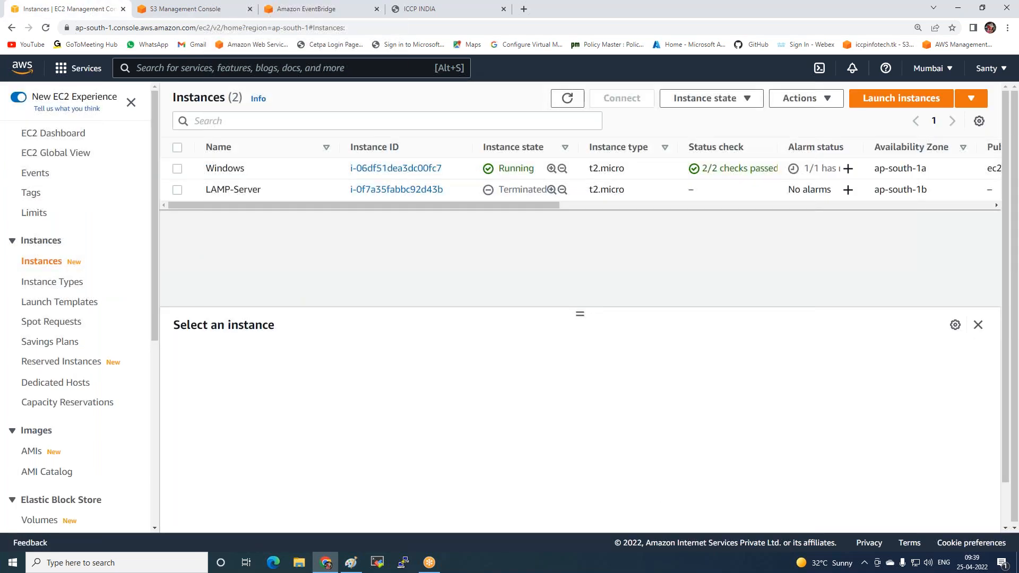
pyautogui.click(177, 169)
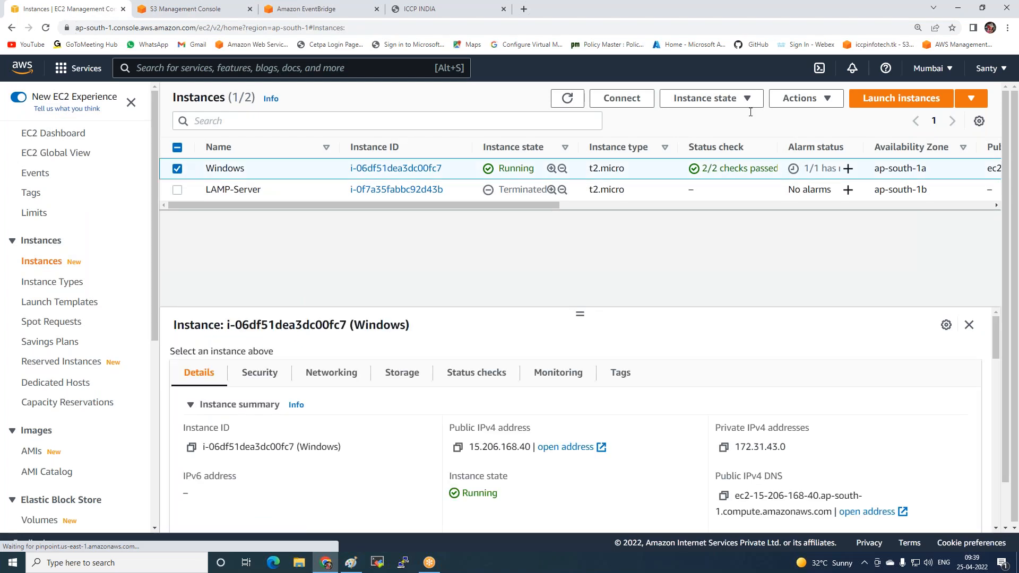
pyautogui.click(621, 100)
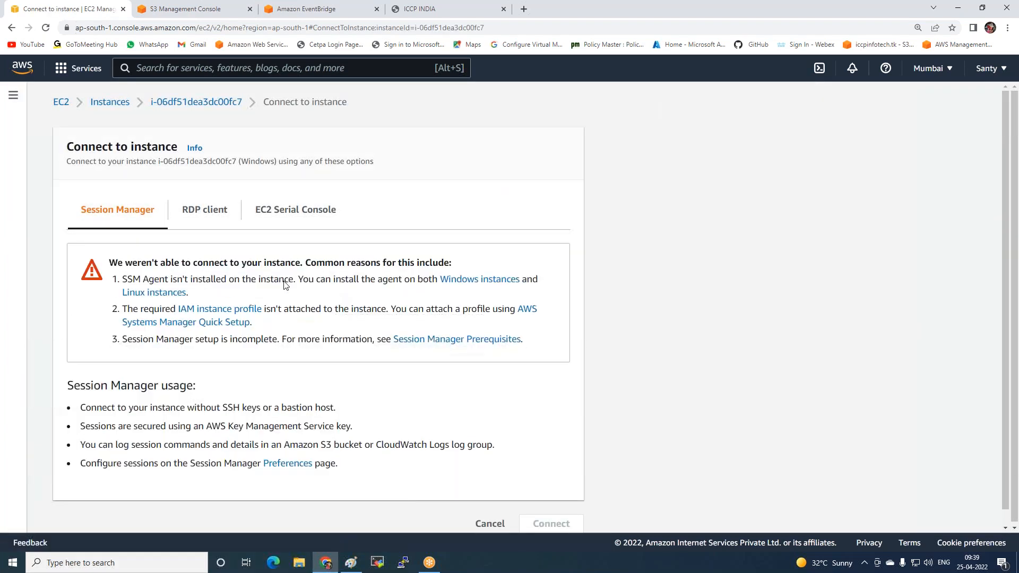
pyautogui.click(196, 210)
pyautogui.click(141, 484)
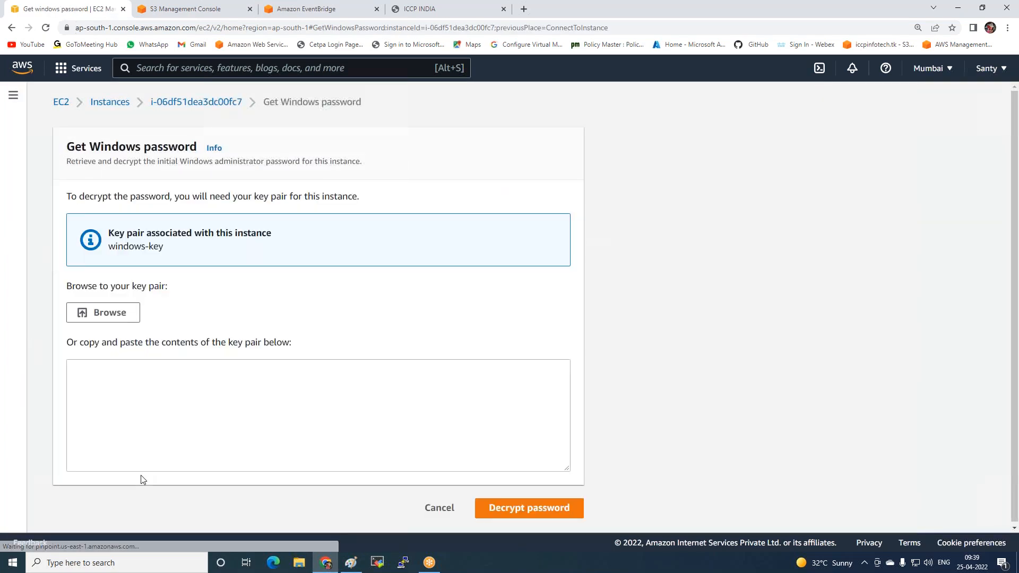
# Decrypt the Windows administrator password with the instance's key pair file and copy the password
pyautogui.click(98, 313)
pyautogui.doubleClick(147, 189)
pyautogui.scroll(-5, 472, 485)
pyautogui.click(530, 508)
pyautogui.scroll(-3, 211, 482)
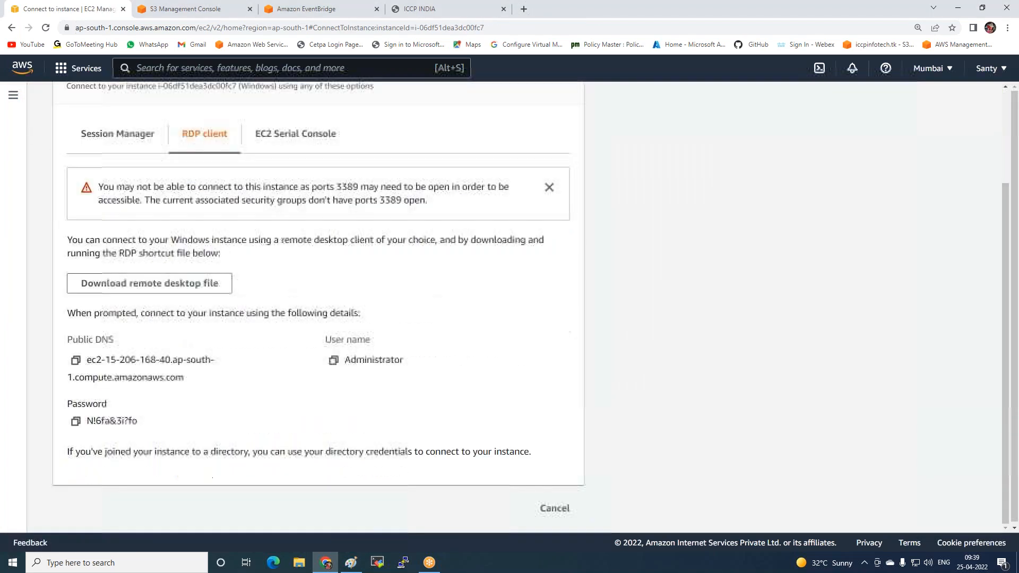
pyautogui.click(75, 421)
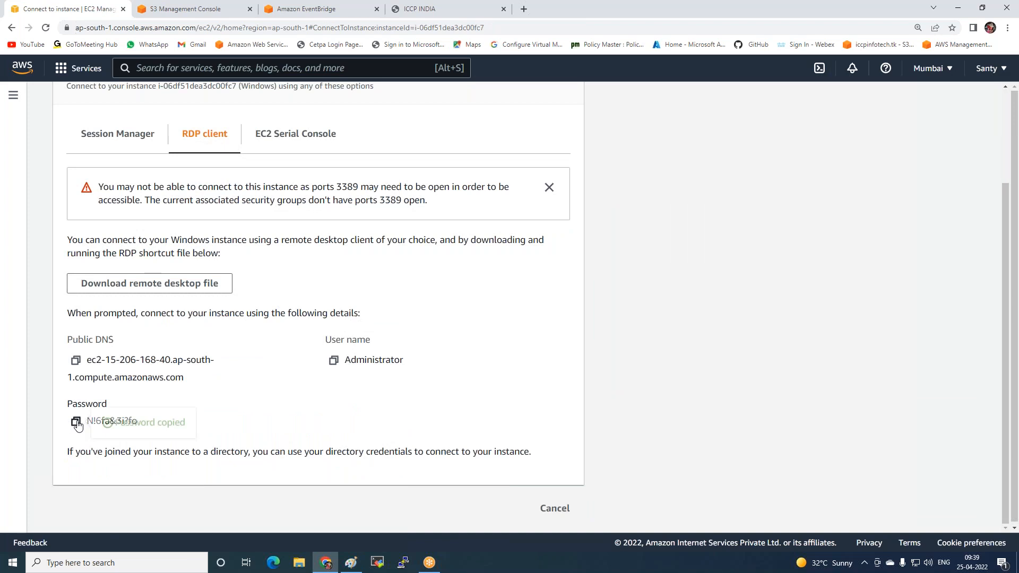
# Download and open the remote desktop file, enter the Administrator password and accept the certificate to connect to the Windows instance
pyautogui.click(164, 283)
pyautogui.click(80, 536)
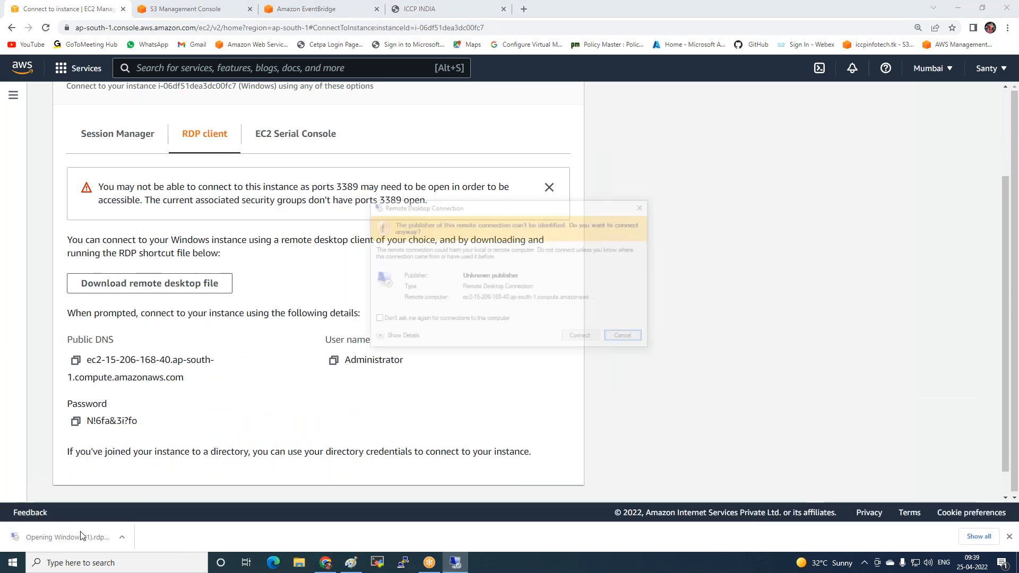
pyautogui.click(598, 339)
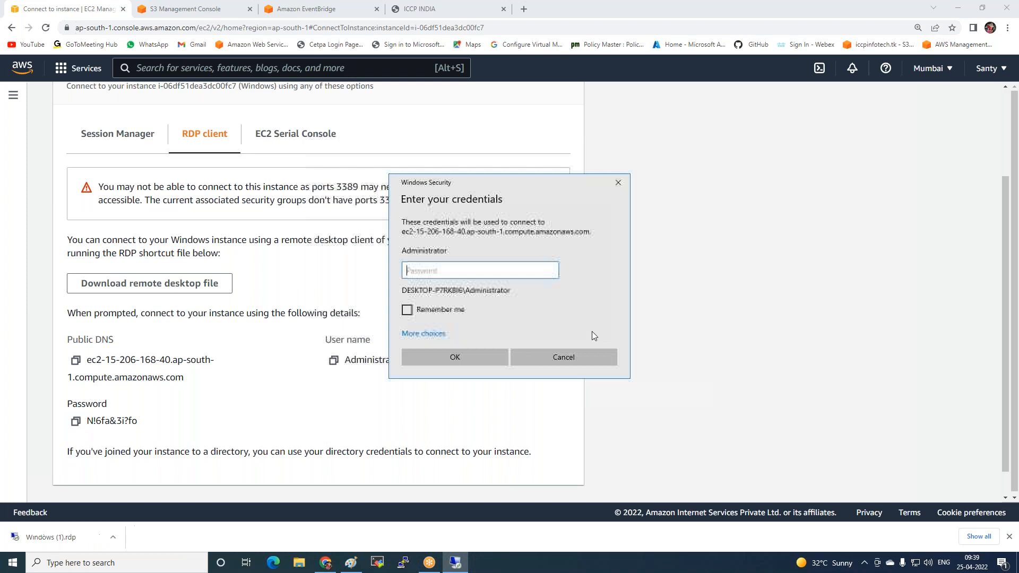
pyautogui.hotkey('ctrl', 'v')
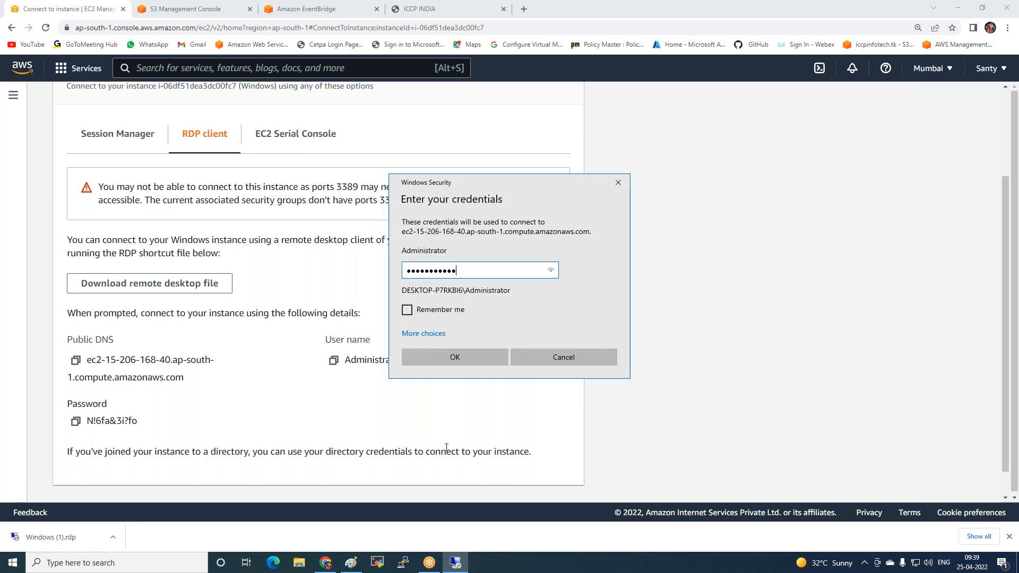
pyautogui.click(457, 357)
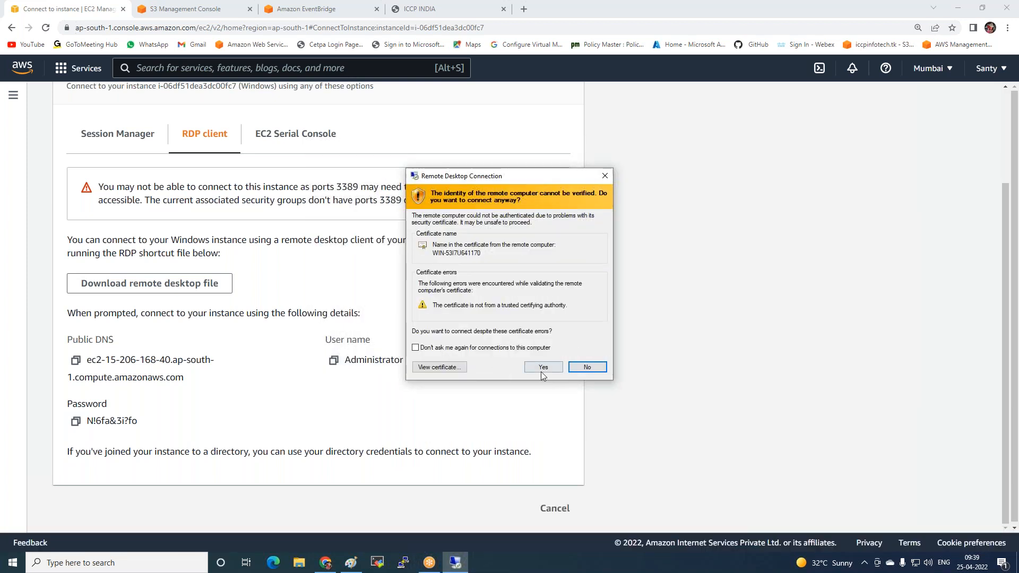
pyautogui.click(541, 369)
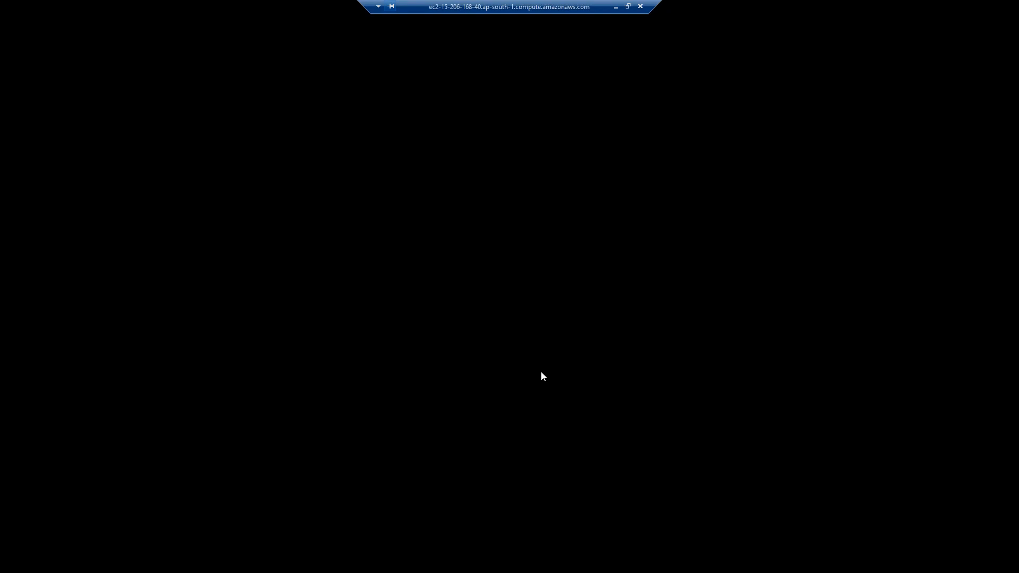
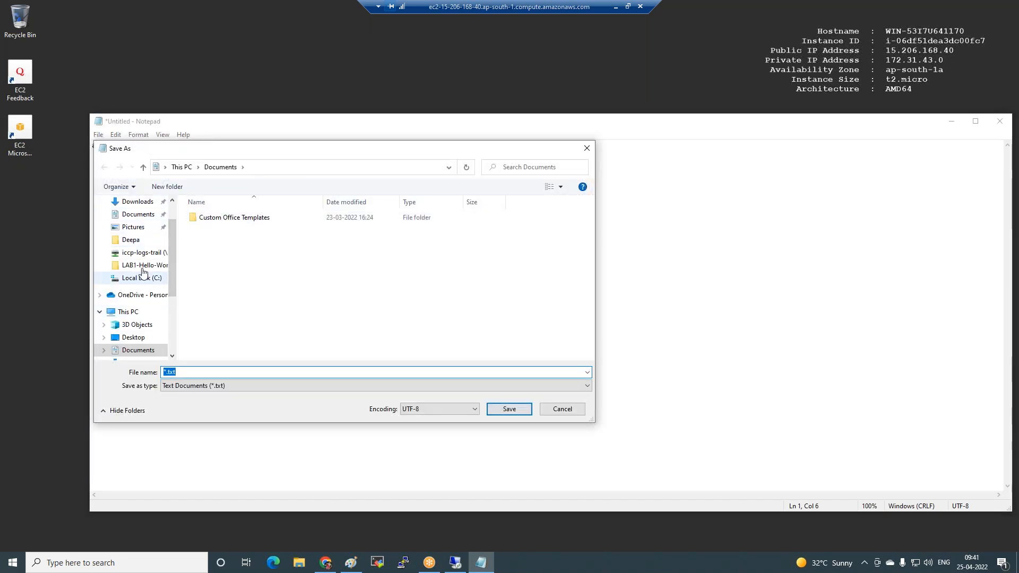
pyautogui.scroll(1, 137, 231)
pyautogui.click(134, 223)
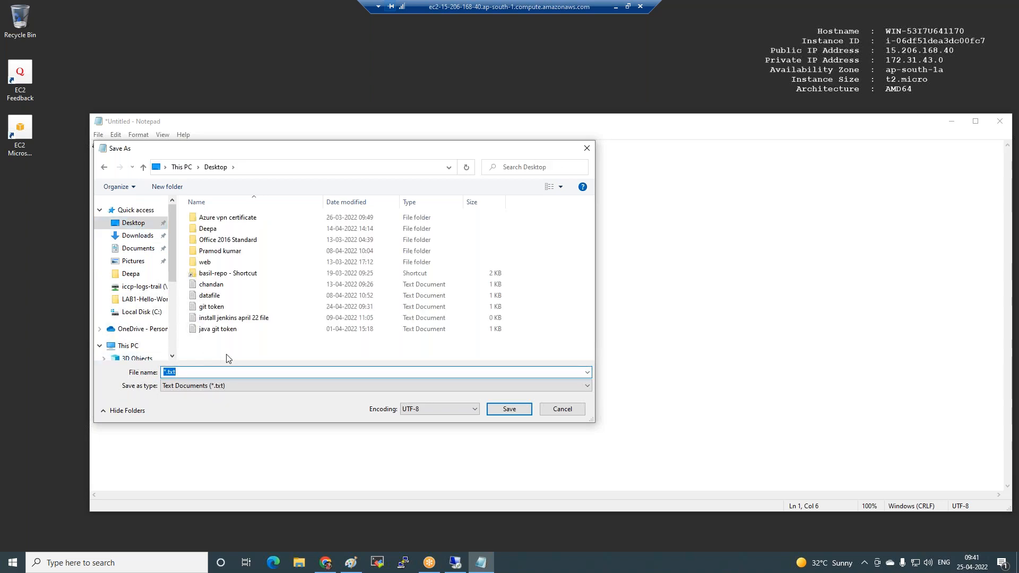
pyautogui.click(588, 149)
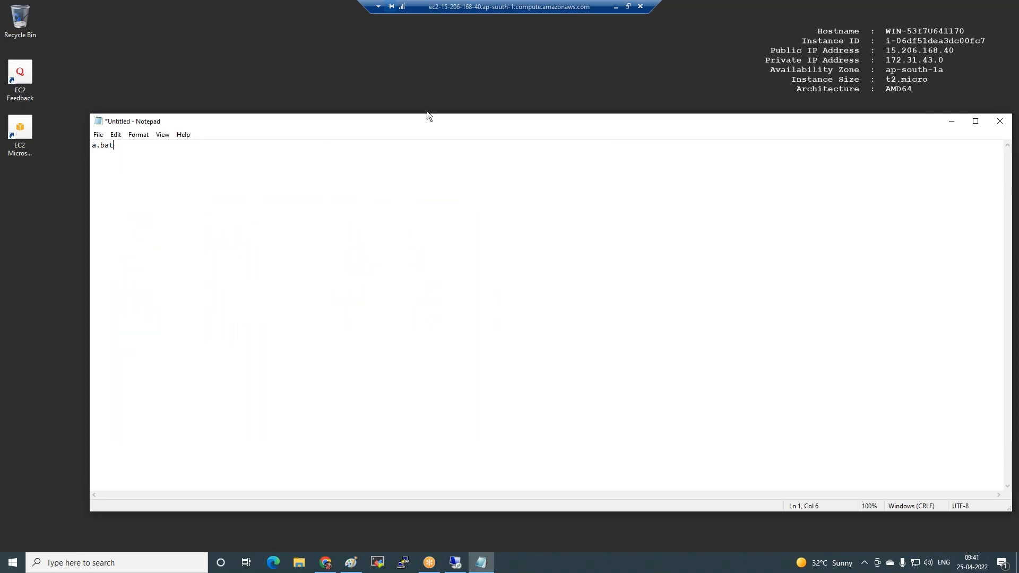
pyautogui.click(47, 206)
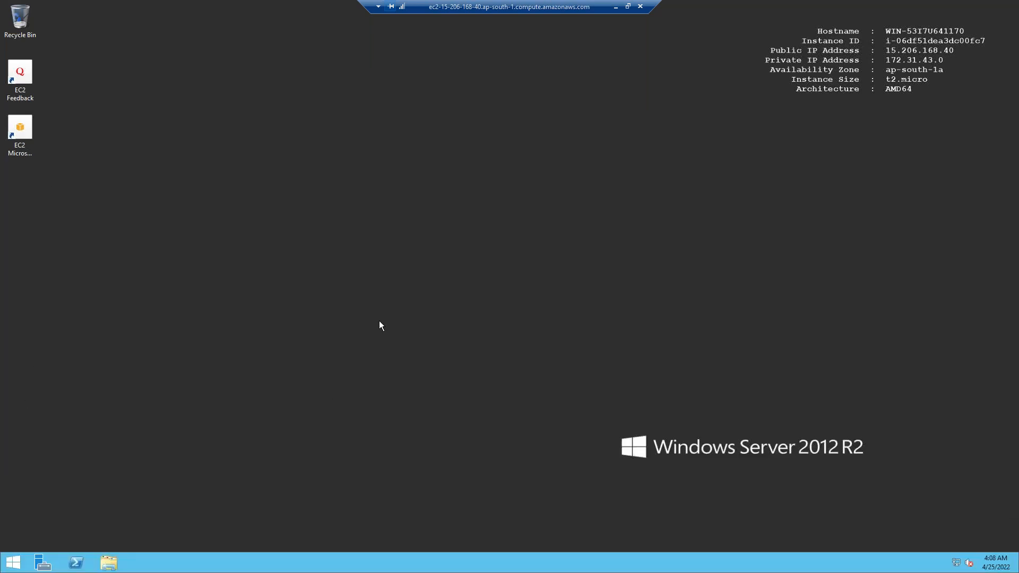
# Open Notepad on the remote Windows Server instance and enter the line a.bat in the blank document
pyautogui.press('super')
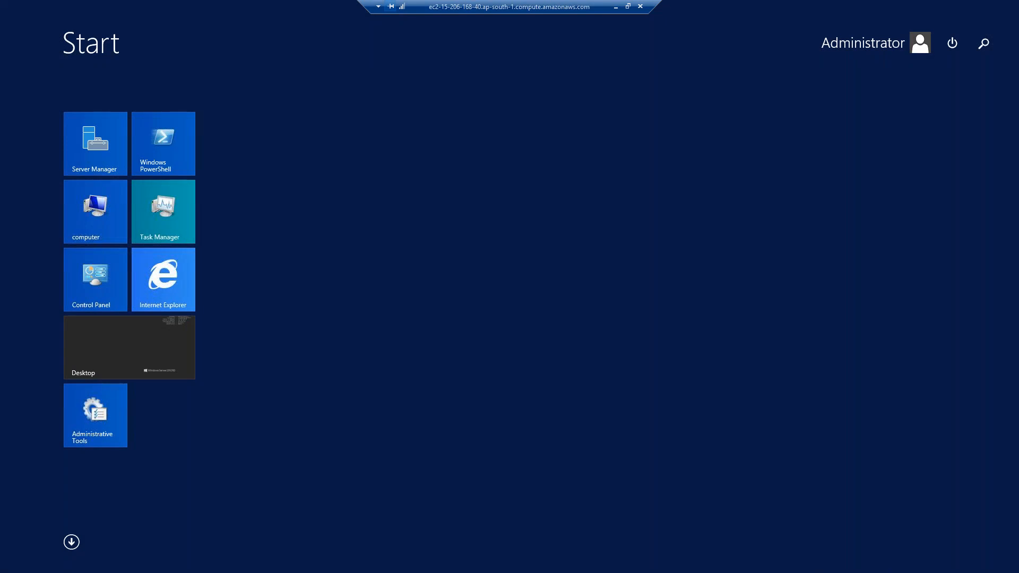
pyautogui.write('notepad')
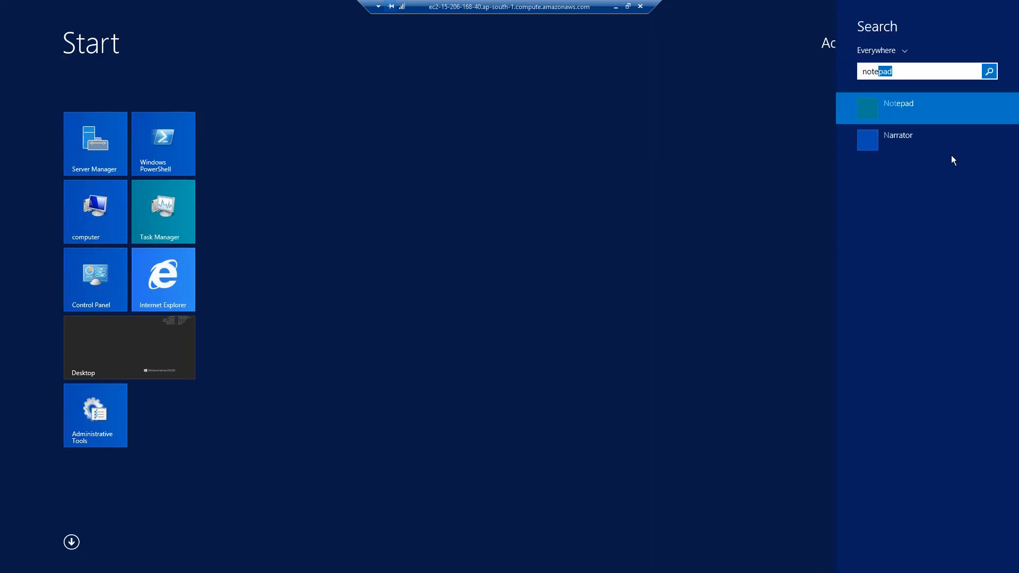
pyautogui.click(963, 106)
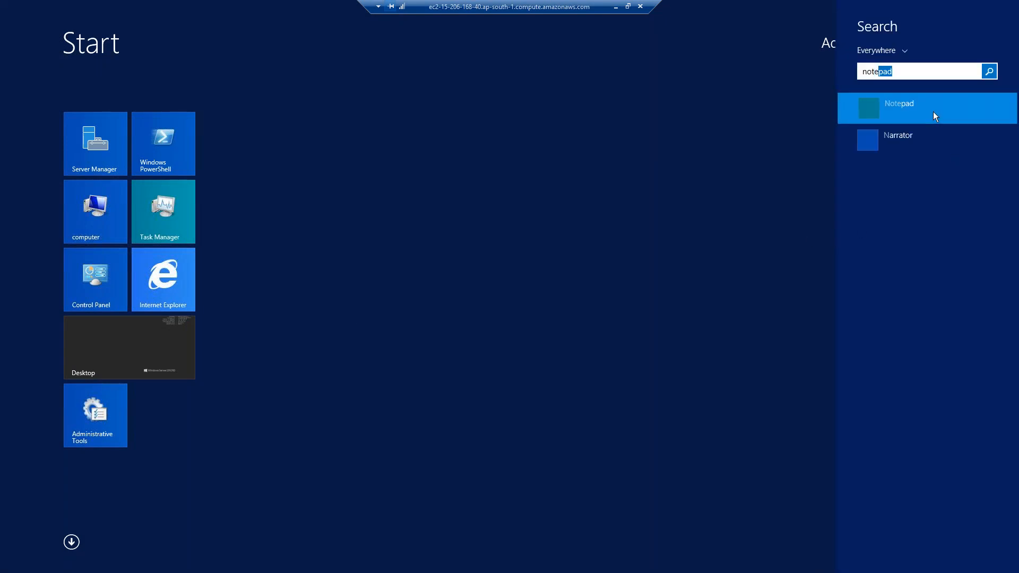
pyautogui.write('a.bat')
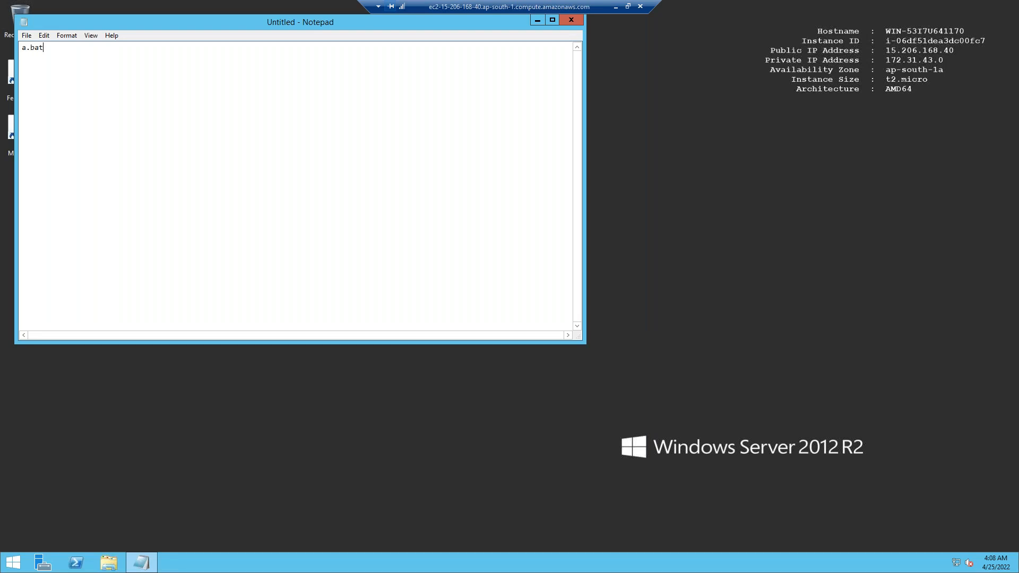
# Save the Notepad document to the remote instance's Desktop as a batch file named a.bat instead of a text document
pyautogui.click(26, 35)
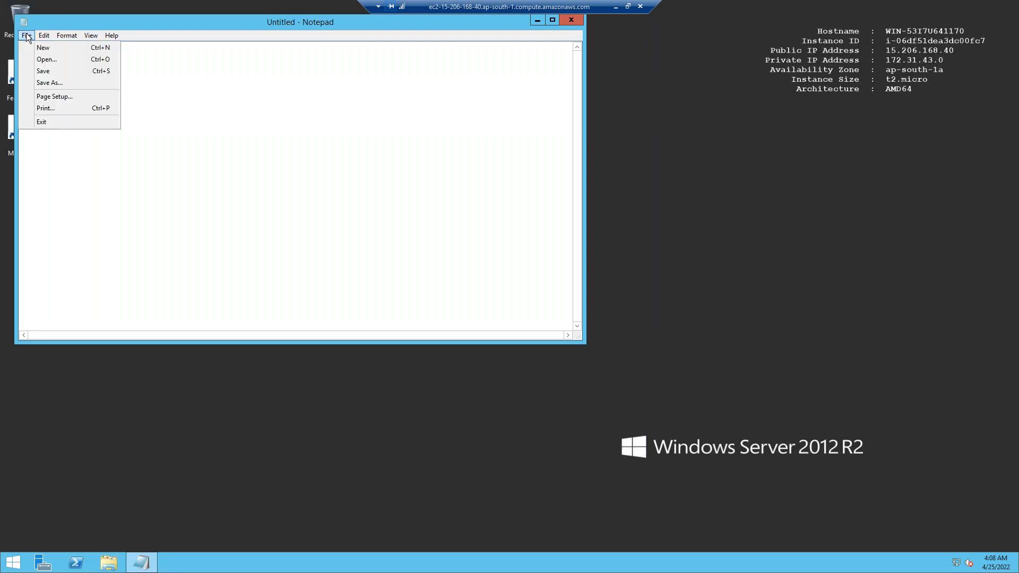
pyautogui.click(49, 83)
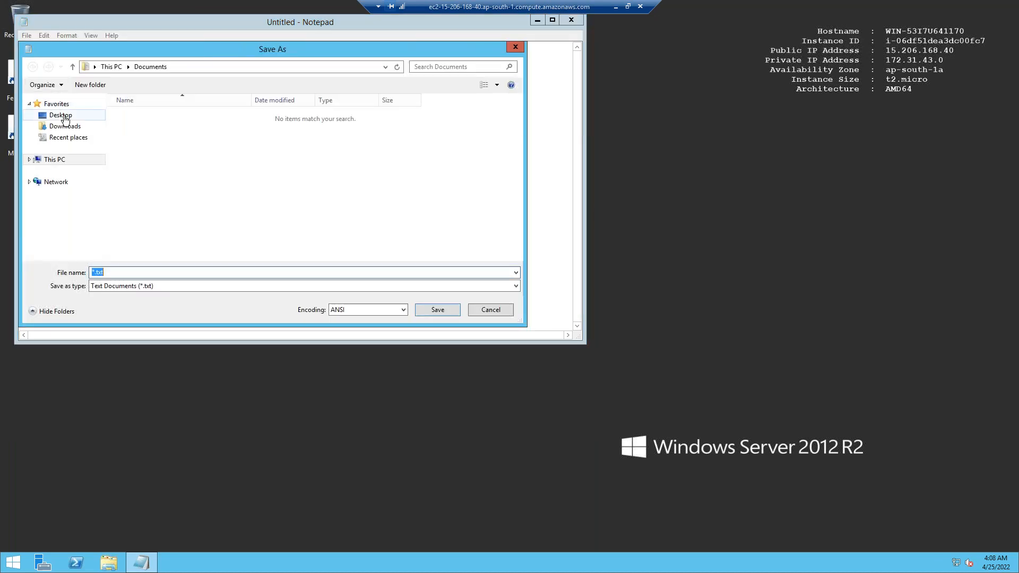
pyautogui.click(65, 118)
pyautogui.write('a.bat')
pyautogui.click(276, 287)
pyautogui.click(275, 297)
pyautogui.click(438, 313)
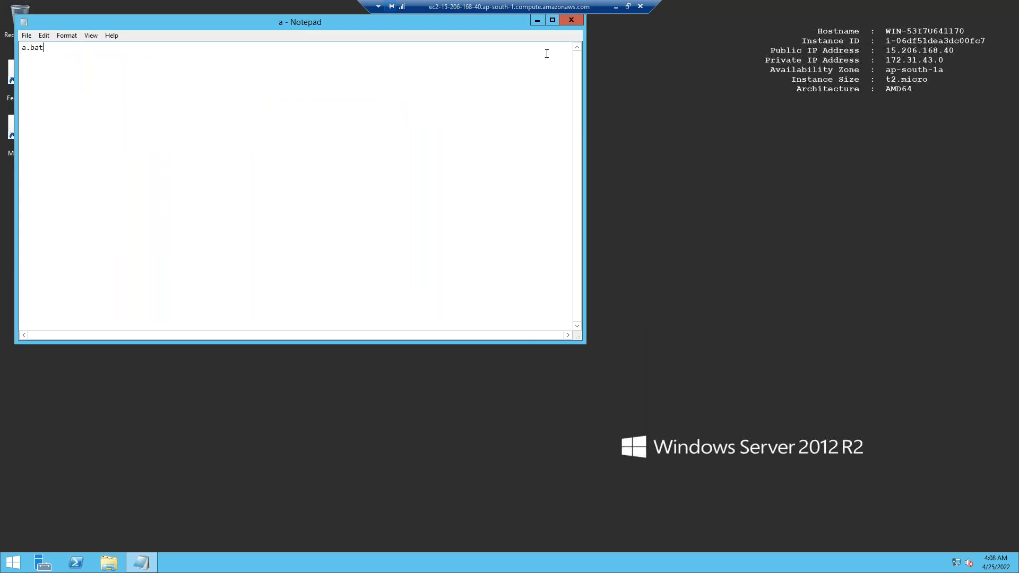
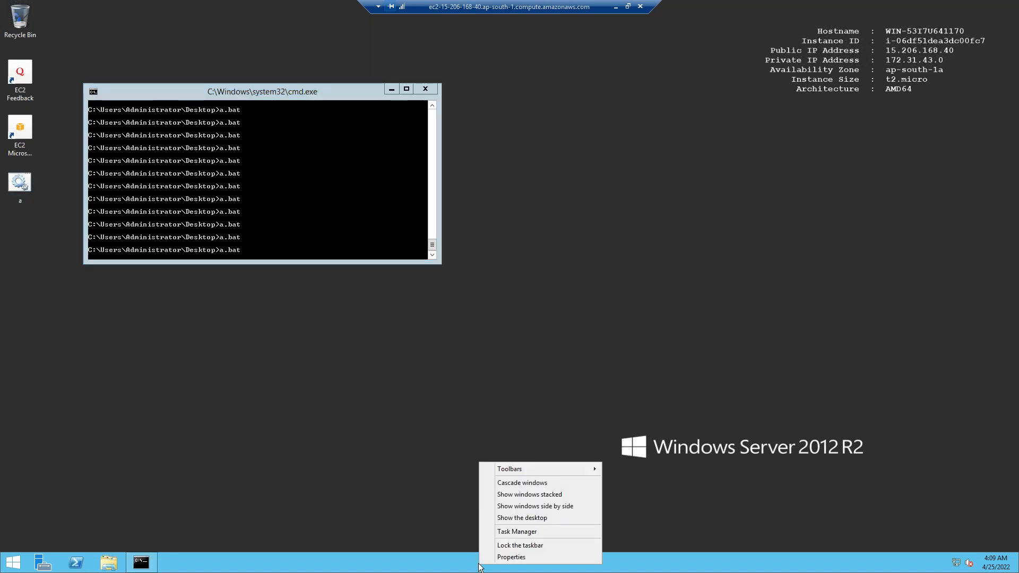
# Examine the remote instance's CPU usage in Task Manager's detailed view and minimize the remote desktop session
pyautogui.click(522, 531)
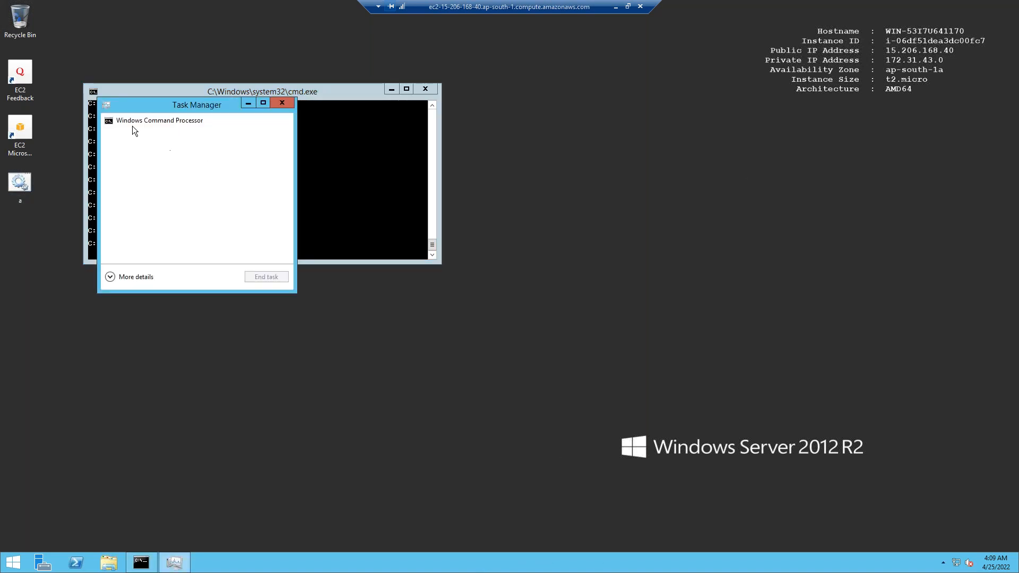
pyautogui.click(110, 277)
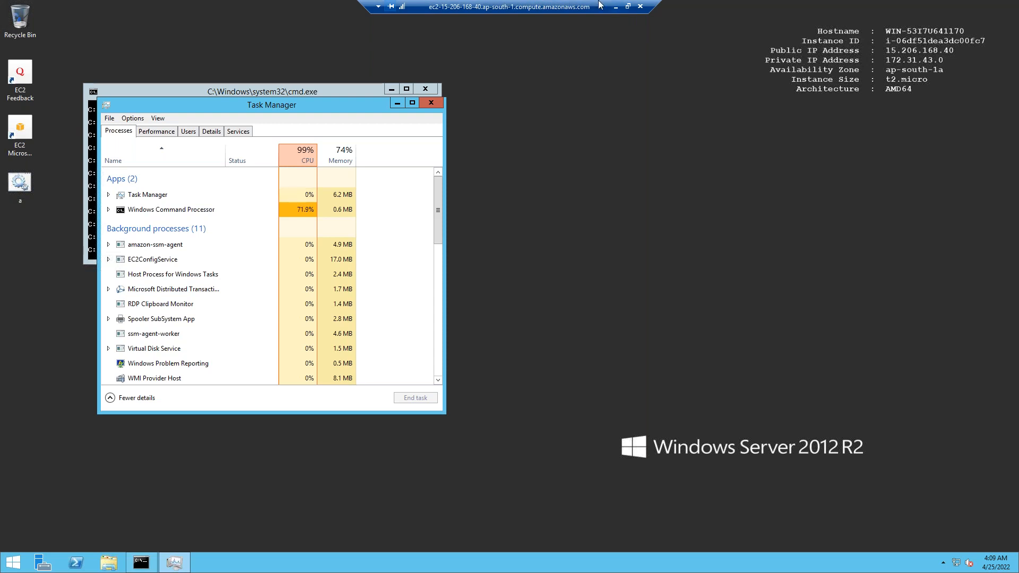
pyautogui.click(615, 6)
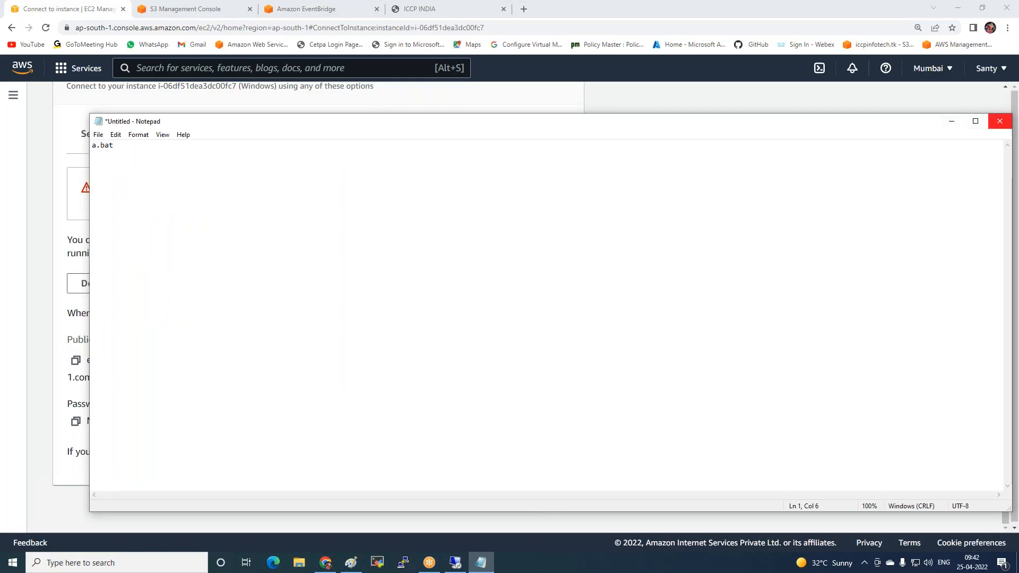
# Discard the unsaved local Notepad document and return to the EC2 Instances list
pyautogui.click(1000, 121)
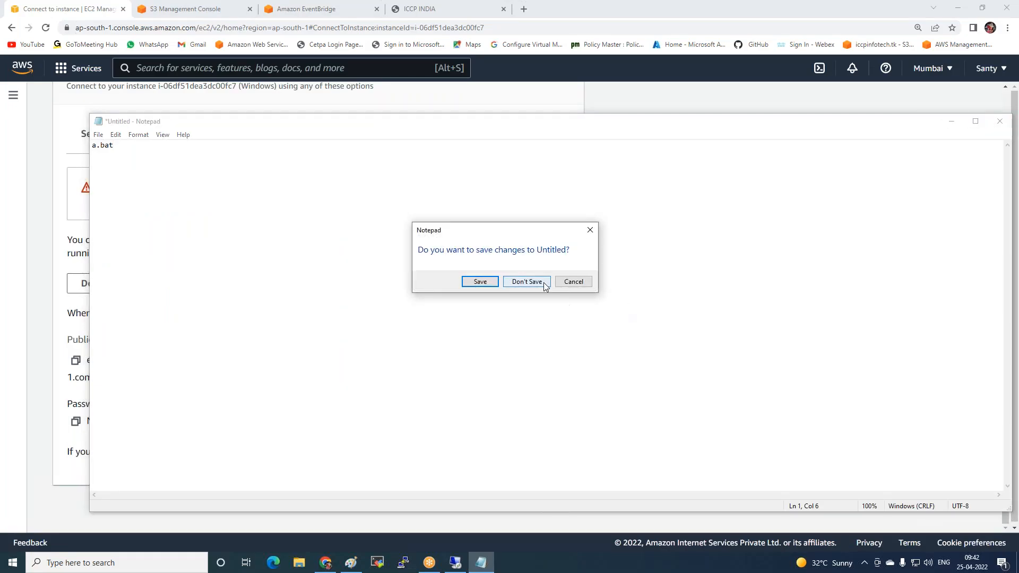
pyautogui.click(527, 282)
pyautogui.scroll(3, 170, 175)
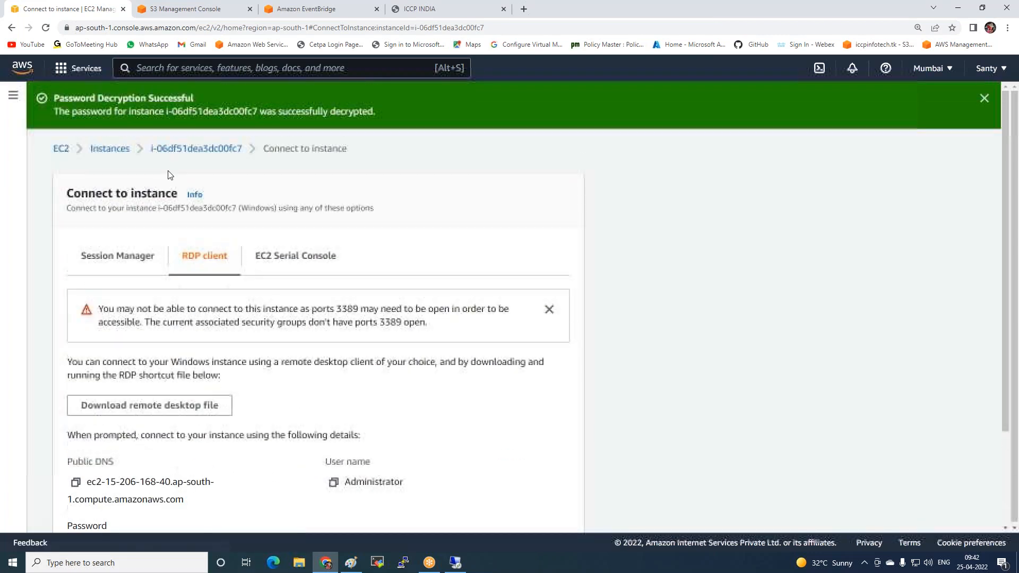
pyautogui.click(93, 154)
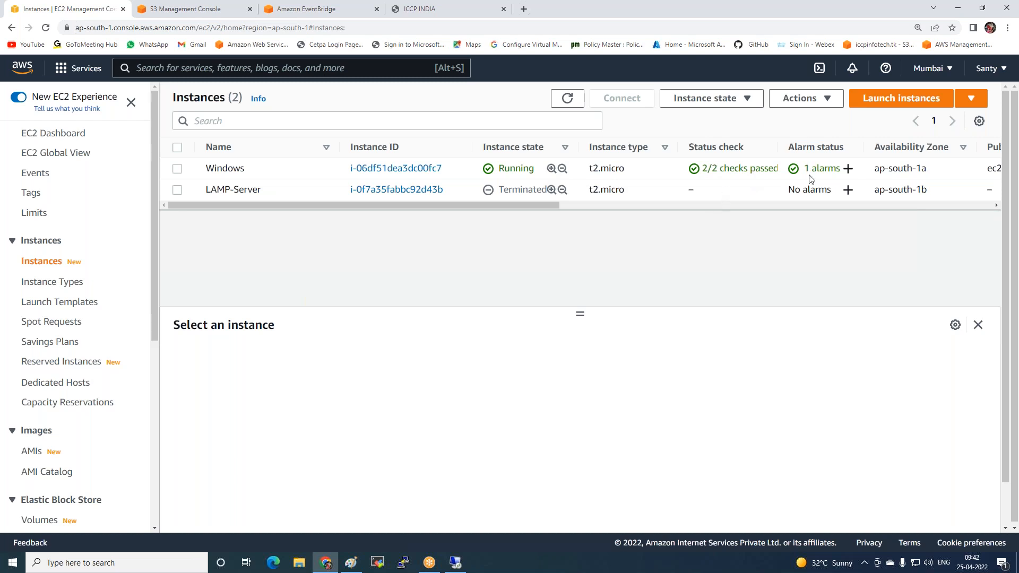
# Refresh the EC2 Instances list to check the Windows instance's state and alarm status
pyautogui.moveTo(434, 206); pyautogui.dragTo(596, 206)
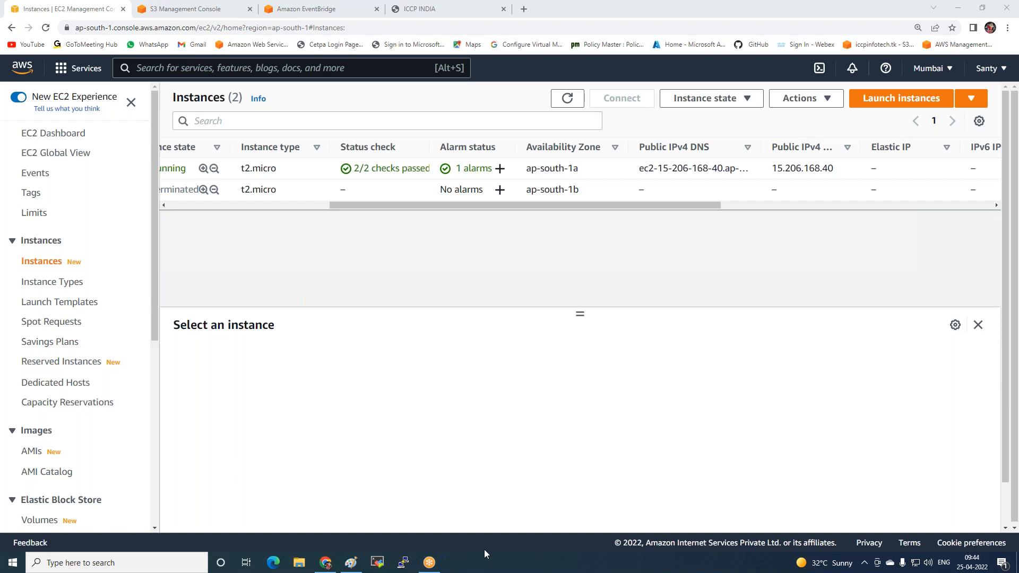
pyautogui.click(77, 12)
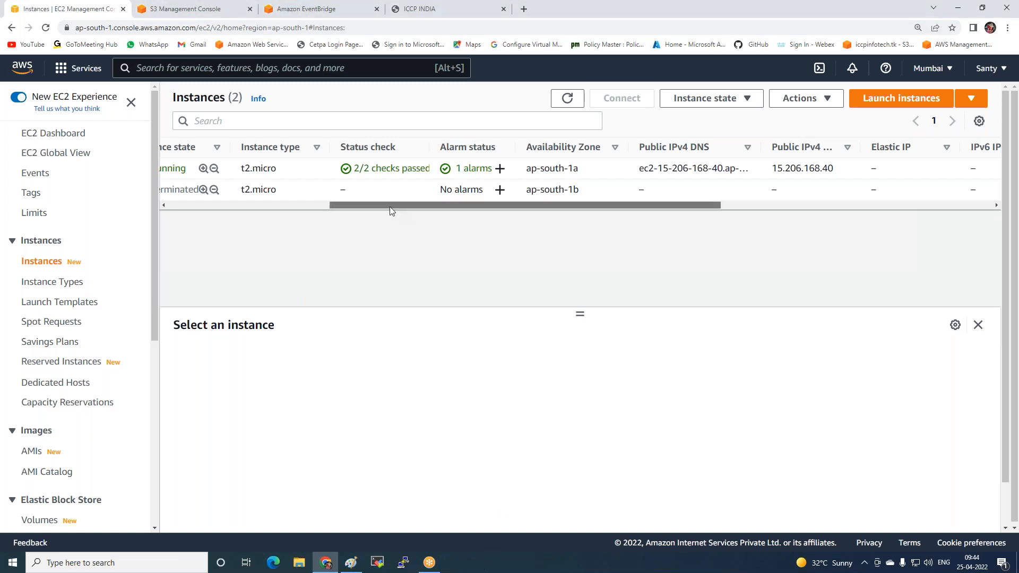
pyautogui.moveTo(390, 206); pyautogui.dragTo(250, 235)
pyautogui.click(567, 98)
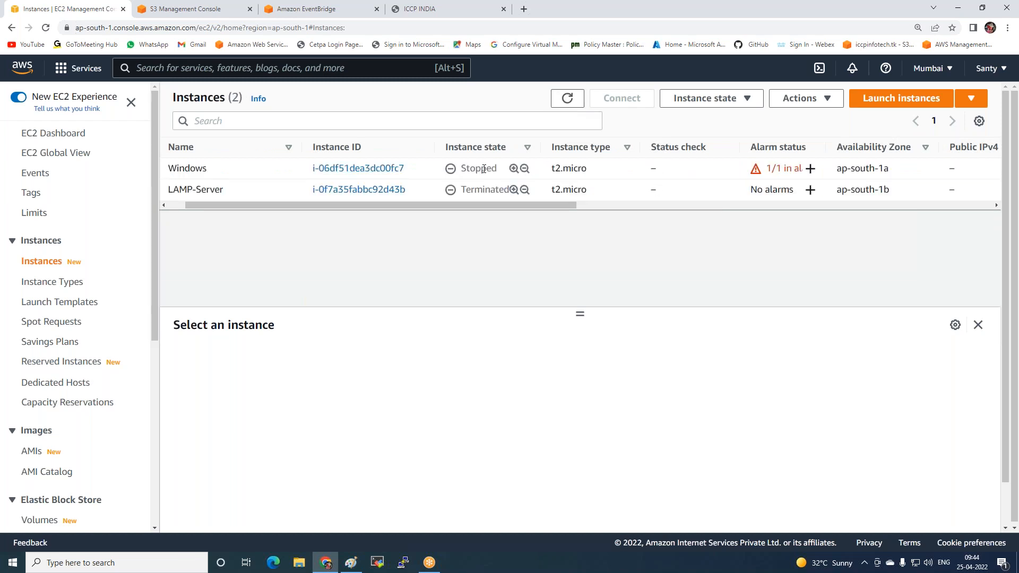
# Open CPU-Alart-Alarm from the Windows instance's alarm status and examine its CPUUtilization graph and details in CloudWatch
pyautogui.click(756, 171)
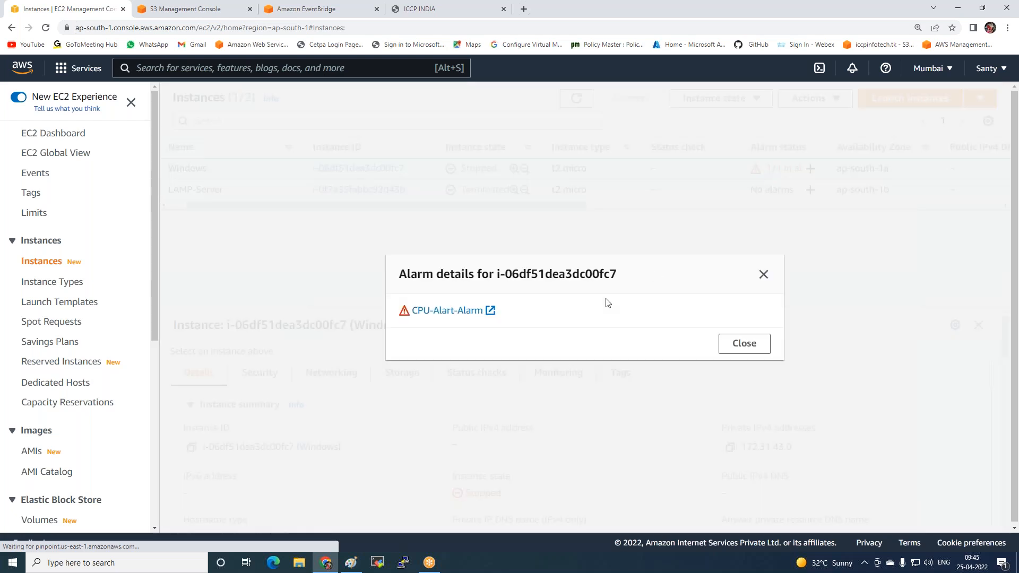
pyautogui.click(458, 316)
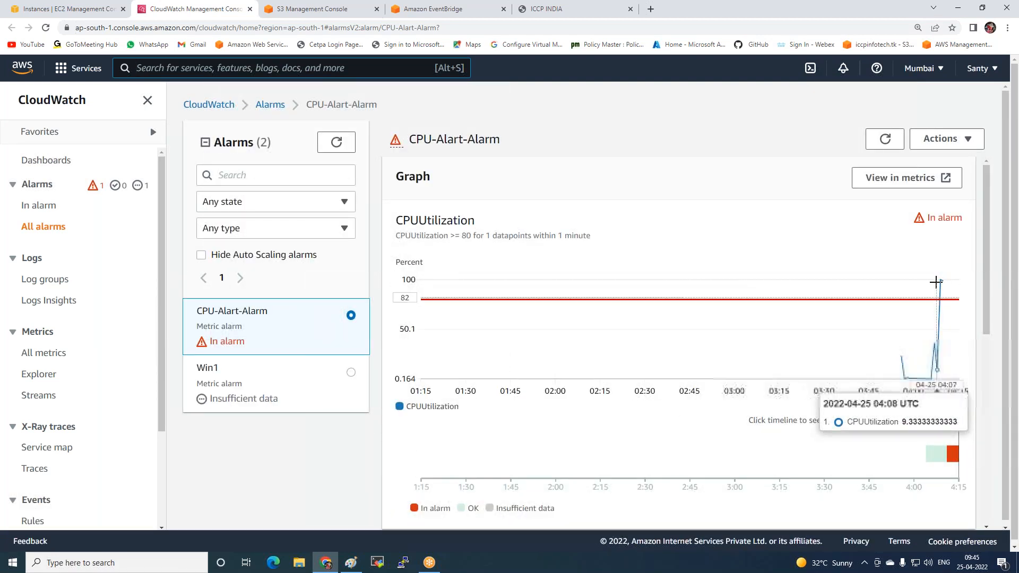
pyautogui.scroll(-4, 717, 370)
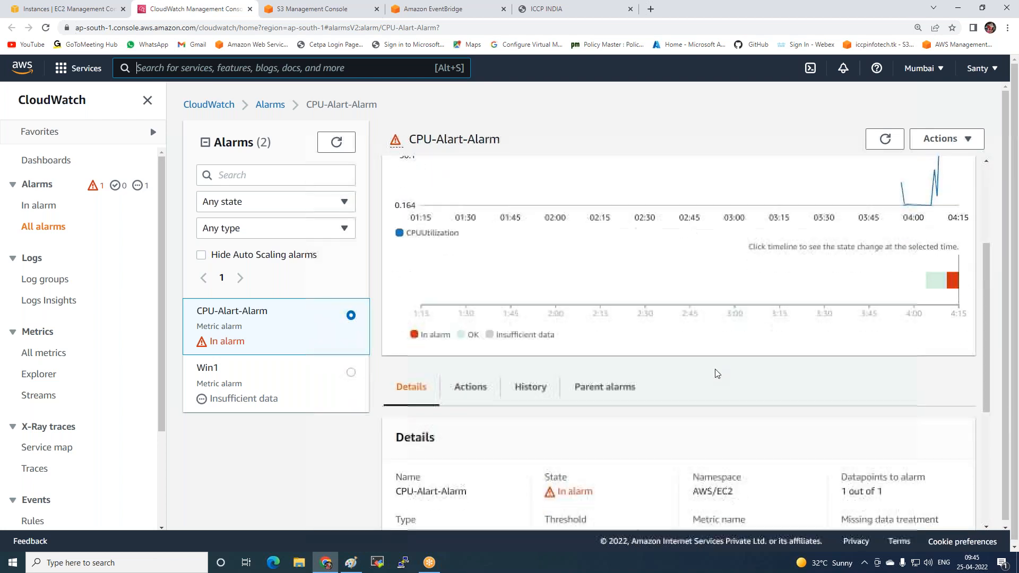
pyautogui.scroll(-4, 694, 380)
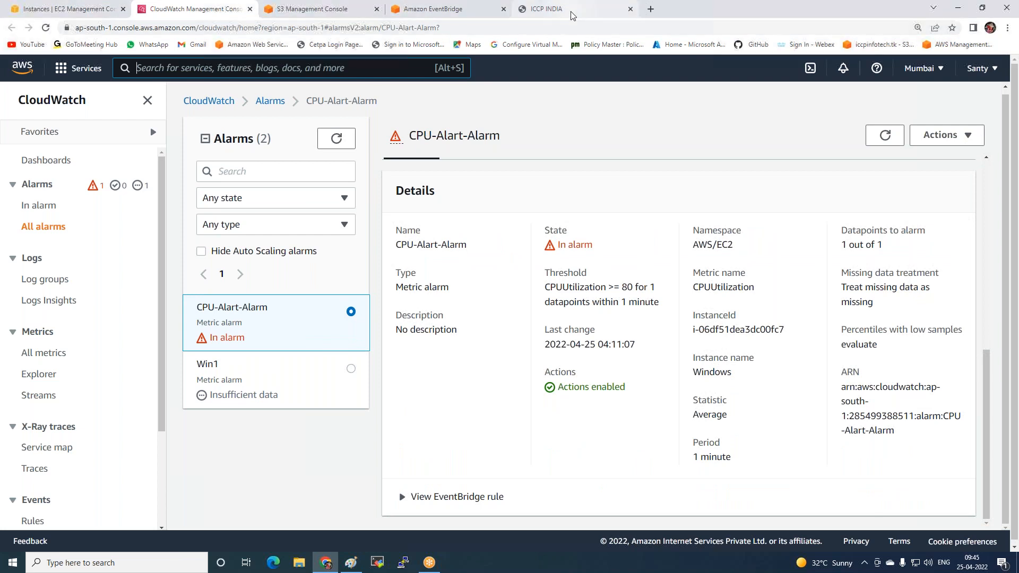
# Load Gmail in the ICCP INDIA browser tab and switch to the account that receives the SNS notifications
pyautogui.click(552, 9)
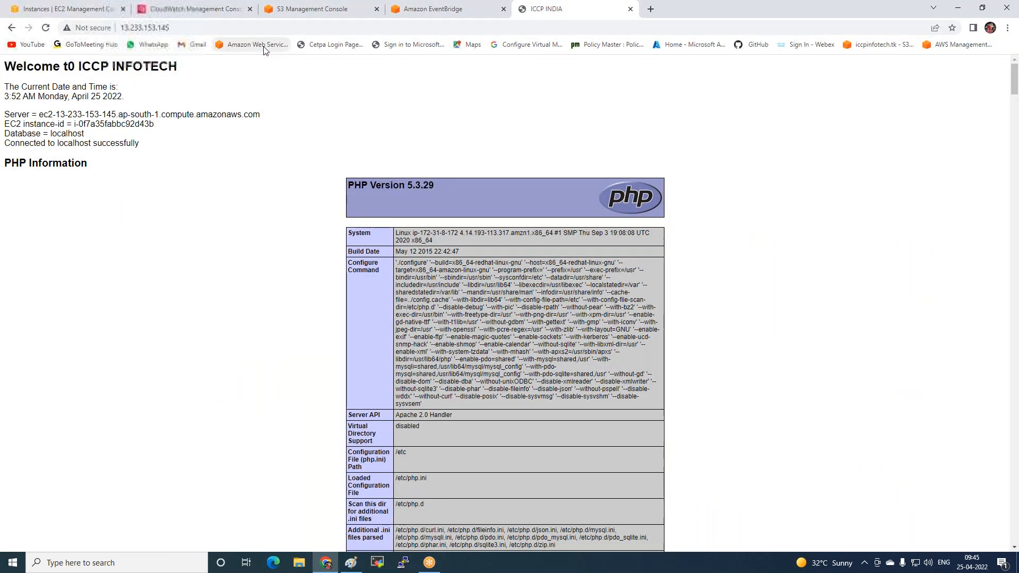
pyautogui.click(195, 46)
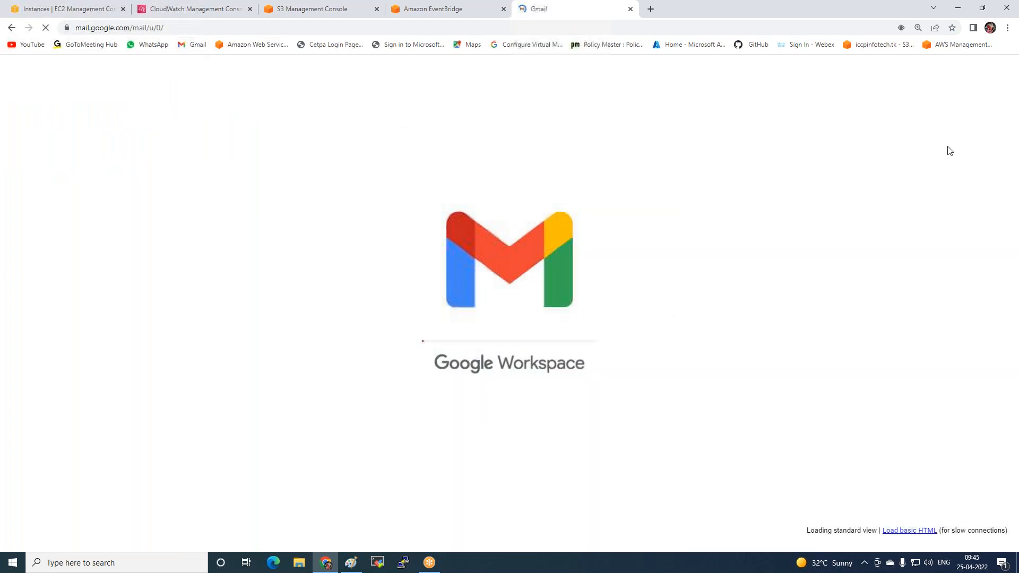
pyautogui.click(999, 73)
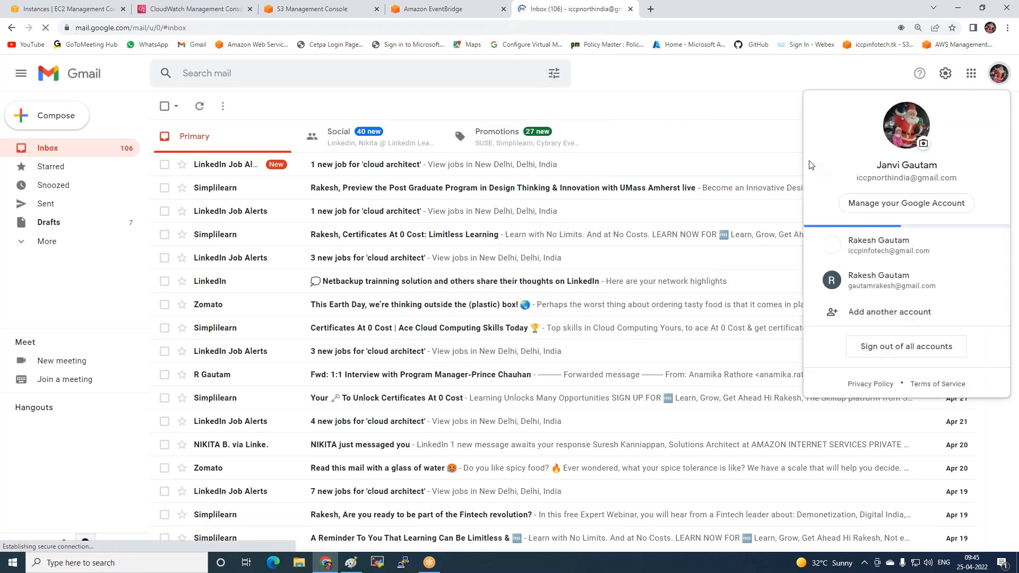
pyautogui.click(876, 271)
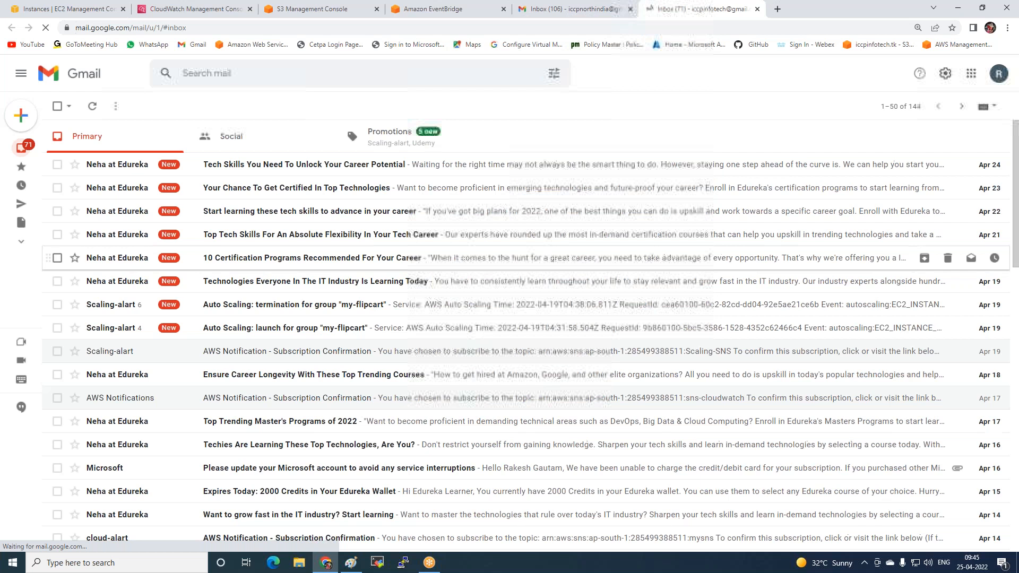
# Read the newest AWS Notification Message from Scaling-alart in the Promotions category and return to the message list
pyautogui.click(381, 148)
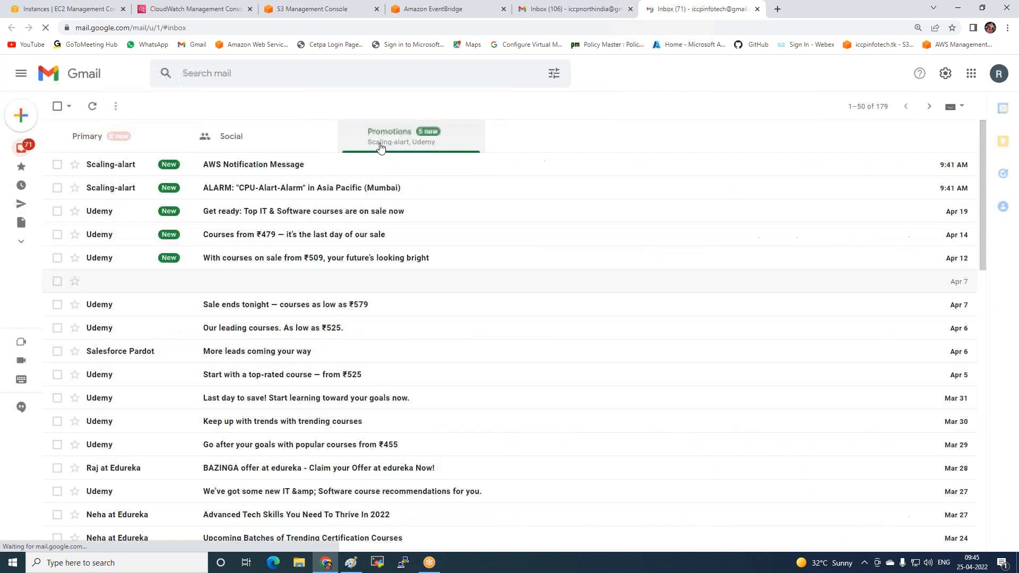
pyautogui.click(124, 169)
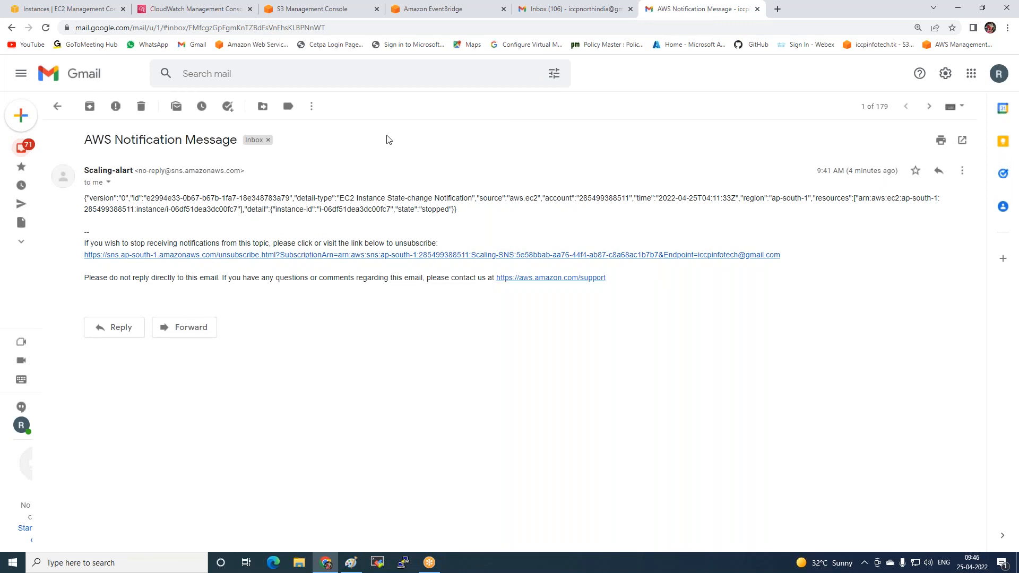
pyautogui.click(56, 107)
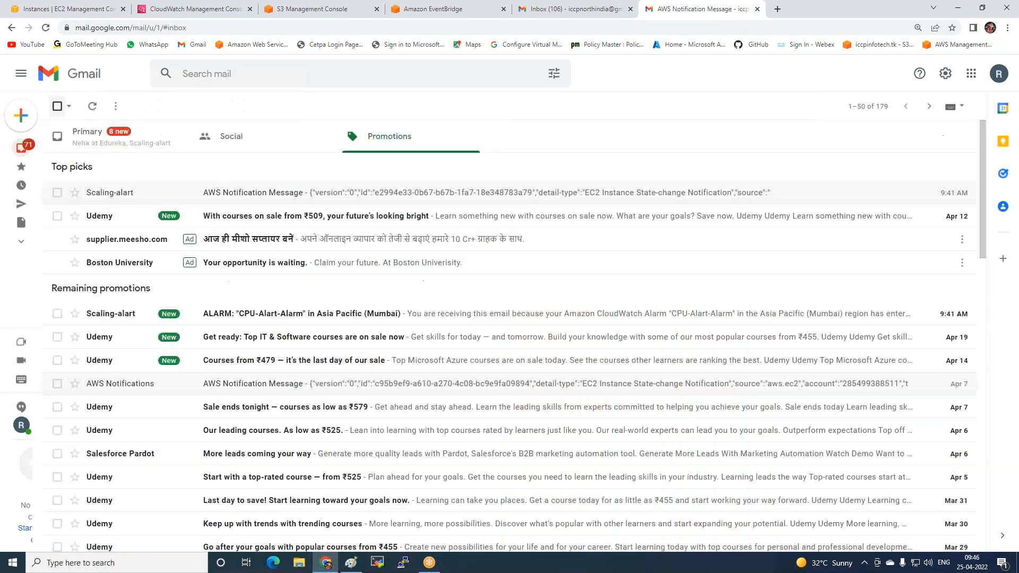
# Examine the ALARM: "CPU-Alart-Alarm" e-mail's alarm details, threshold, monitored metric and state change actions, and return to the message list
pyautogui.click(258, 313)
pyautogui.scroll(-3, 261, 312)
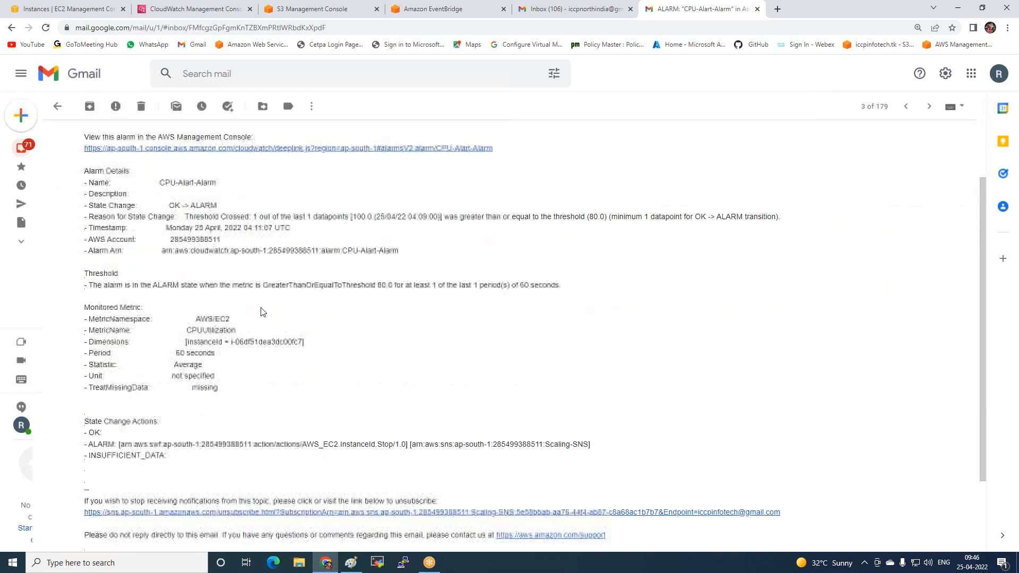
pyautogui.moveTo(82, 162); pyautogui.dragTo(289, 229)
pyautogui.click(302, 230)
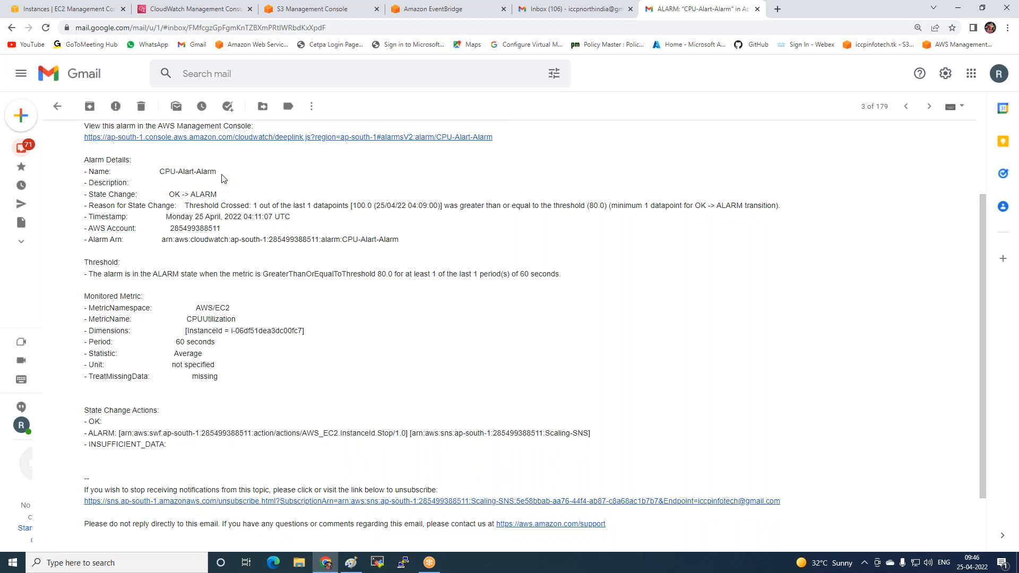
pyautogui.moveTo(165, 171); pyautogui.dragTo(217, 172)
pyautogui.scroll(-2, 272, 252)
pyautogui.scroll(3, 194, 216)
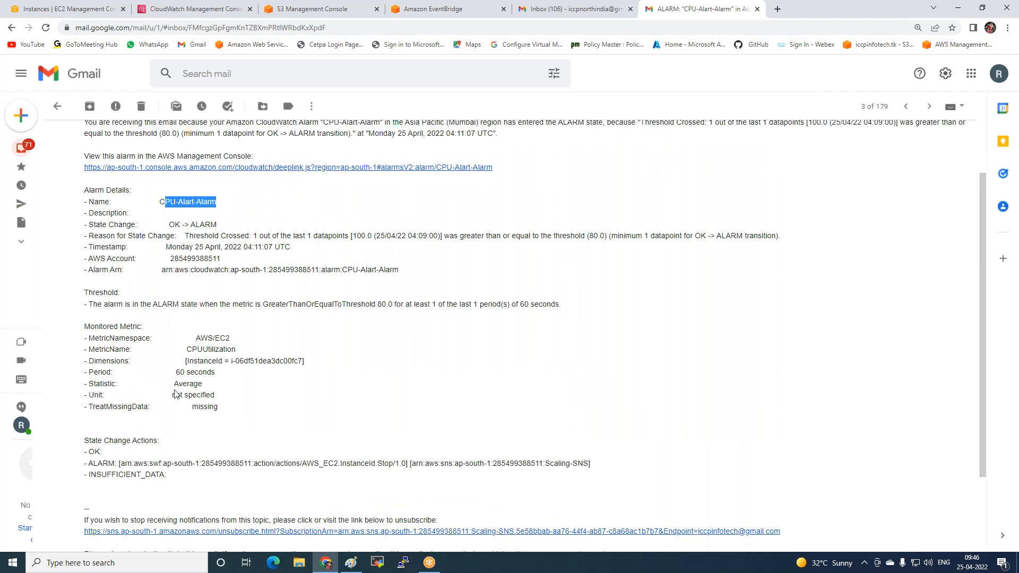
pyautogui.scroll(-2, 179, 391)
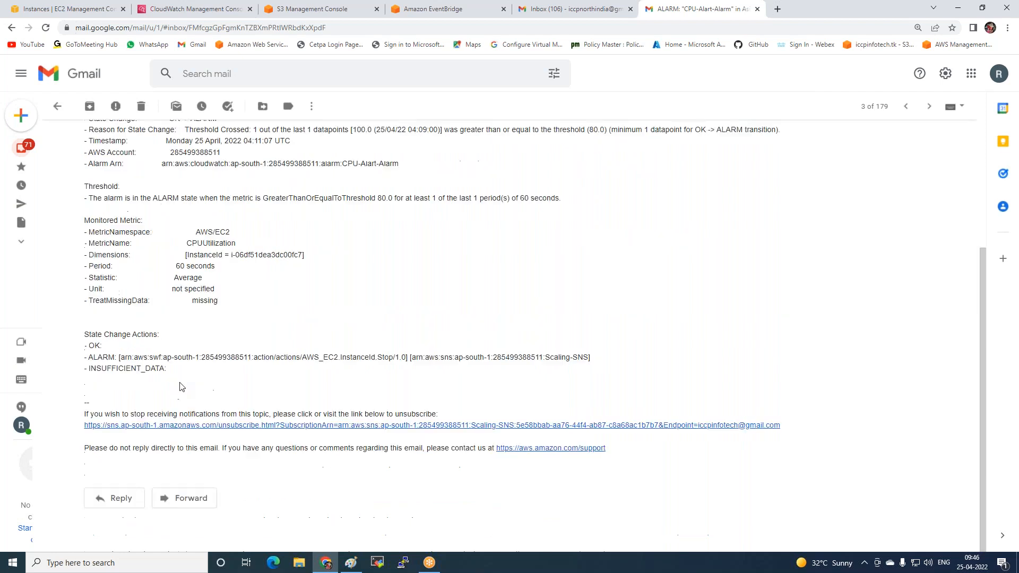
pyautogui.click(57, 106)
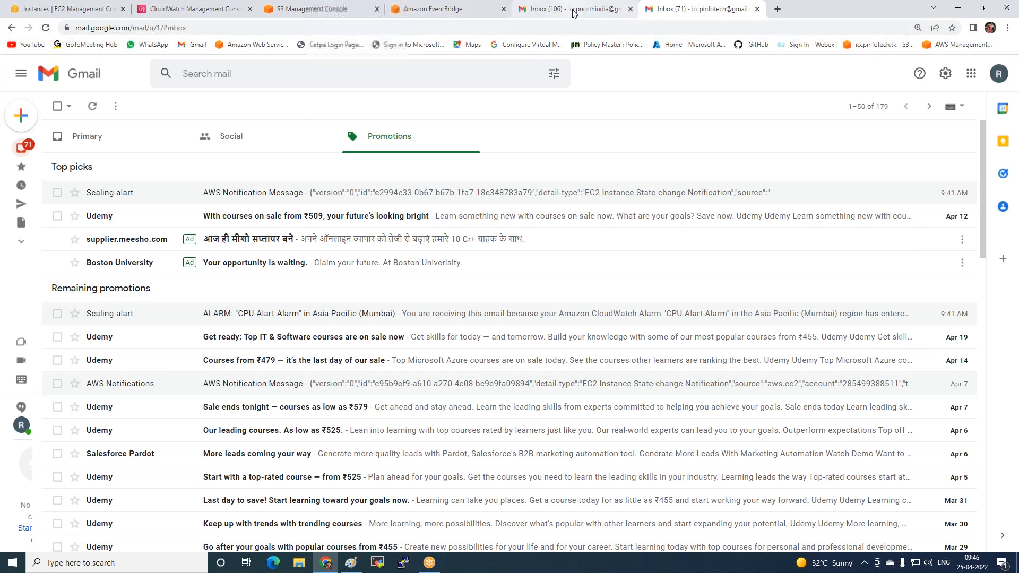
# Look through the inbox's Primary and Social categories for further notifications and return to Promotions
pyautogui.click(118, 142)
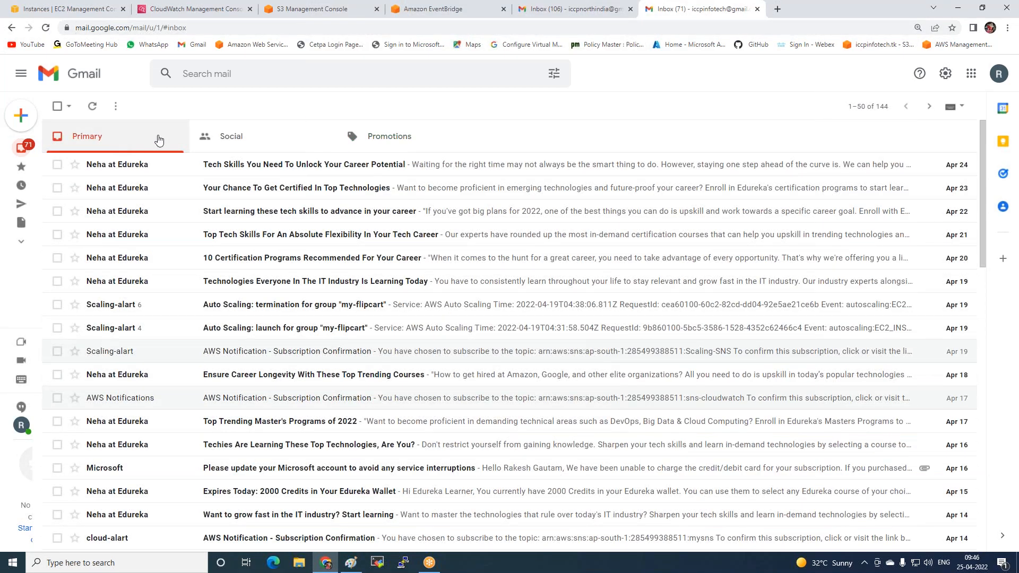
pyautogui.click(265, 137)
pyautogui.click(384, 135)
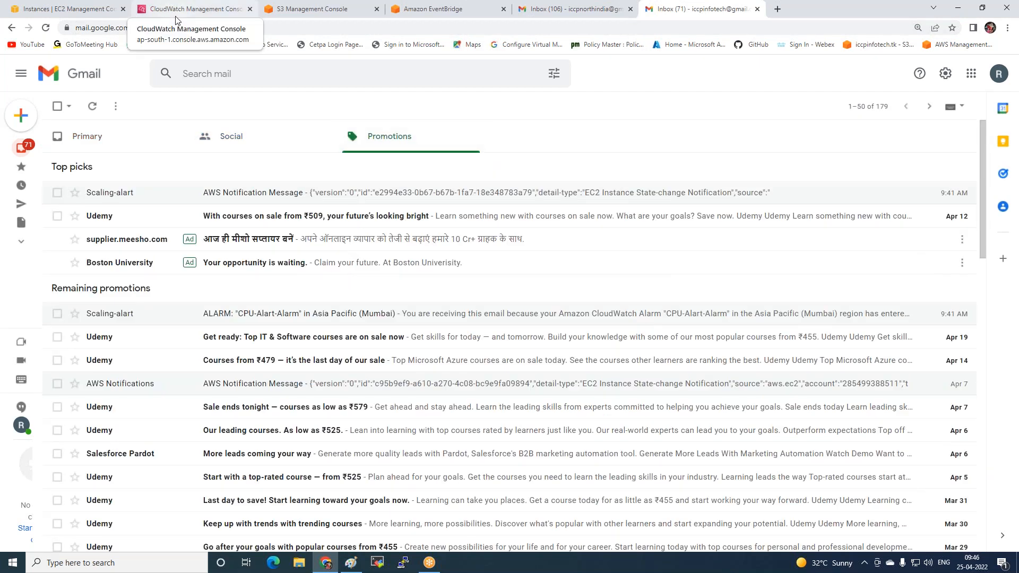
pyautogui.click(1004, 358)
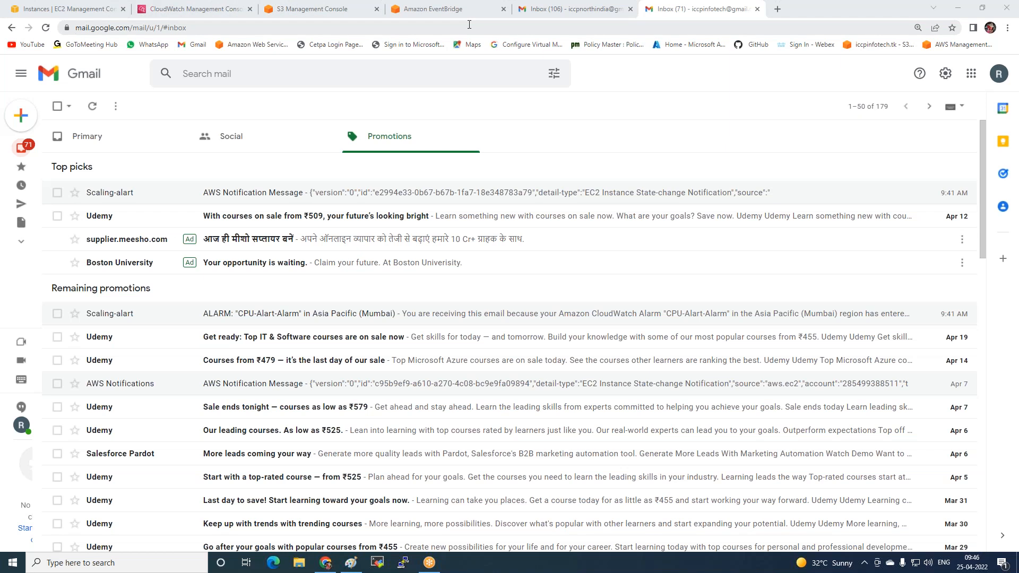
# Return to the EC2 console and close the alarm details to show the Instances list
pyautogui.click(47, 9)
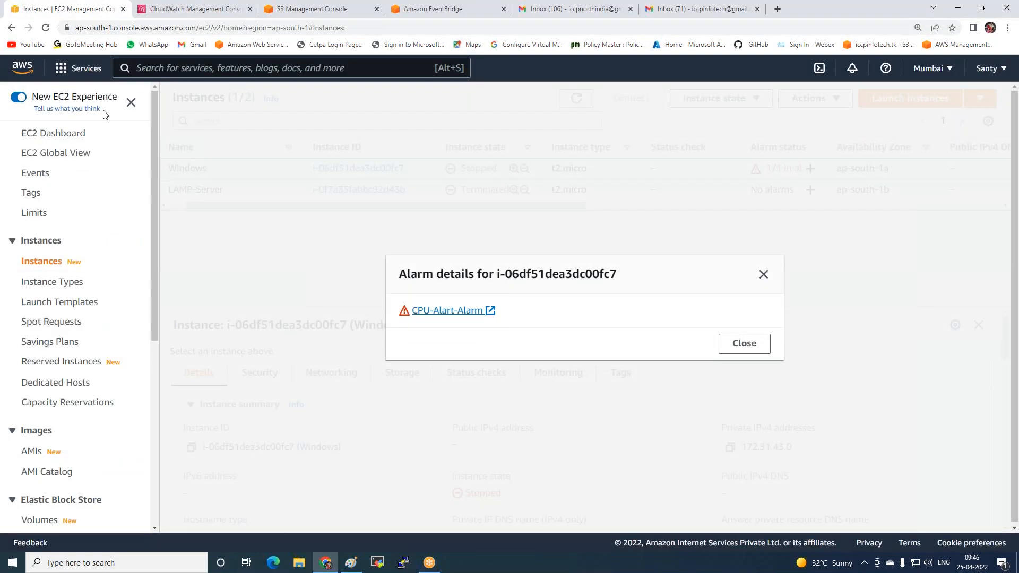
pyautogui.click(764, 275)
pyautogui.moveTo(272, 204); pyautogui.dragTo(256, 205)
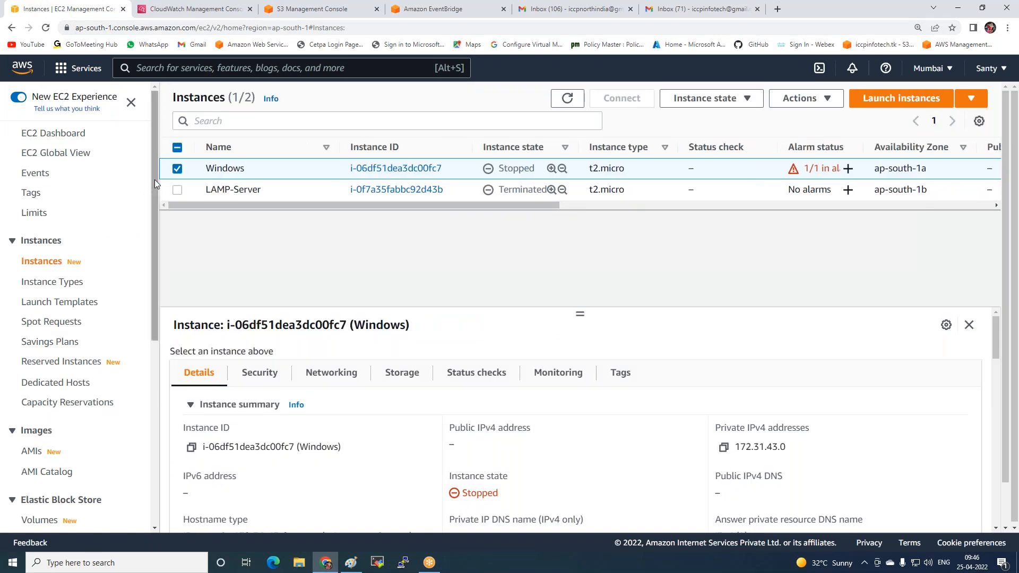
# Terminate the Windows instance and refresh the Instances list
pyautogui.click(177, 169)
pyautogui.click(178, 171)
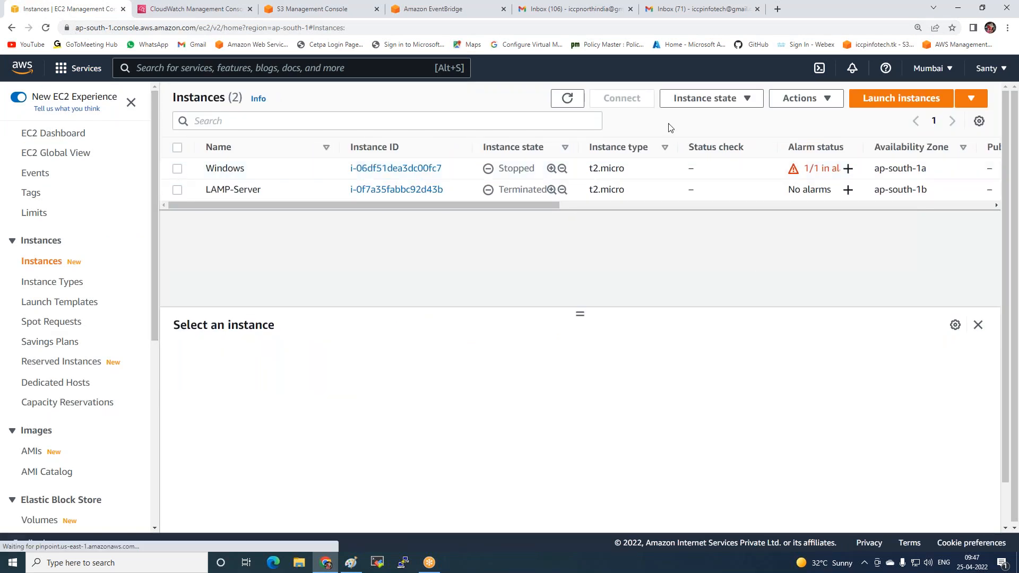
pyautogui.click(717, 106)
pyautogui.click(704, 200)
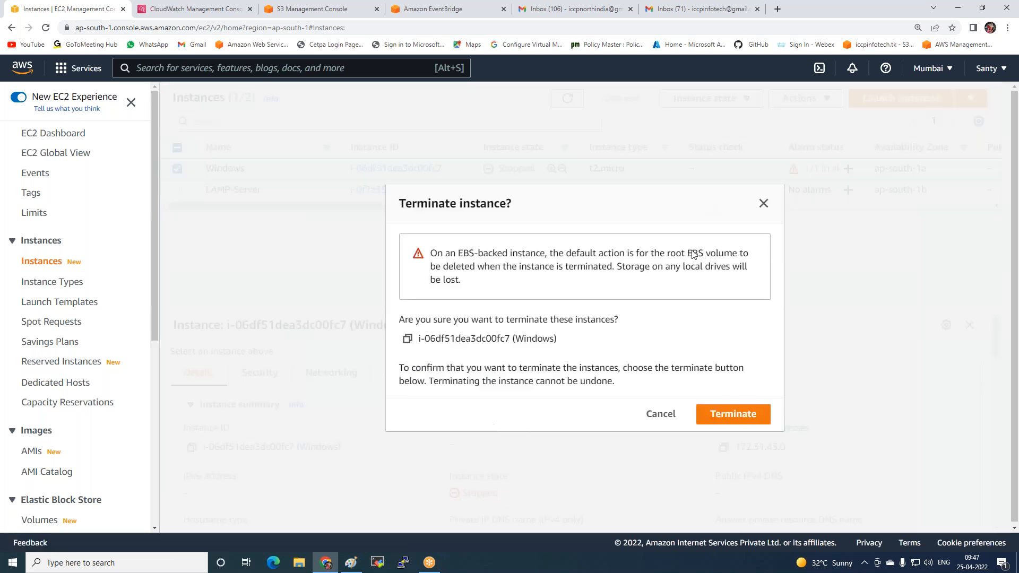
pyautogui.click(733, 416)
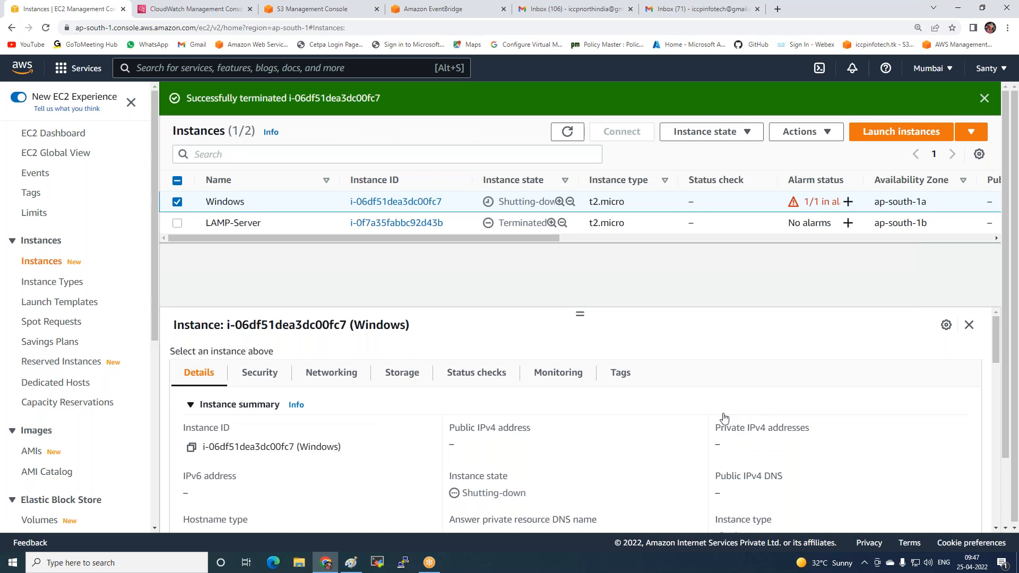
pyautogui.click(567, 132)
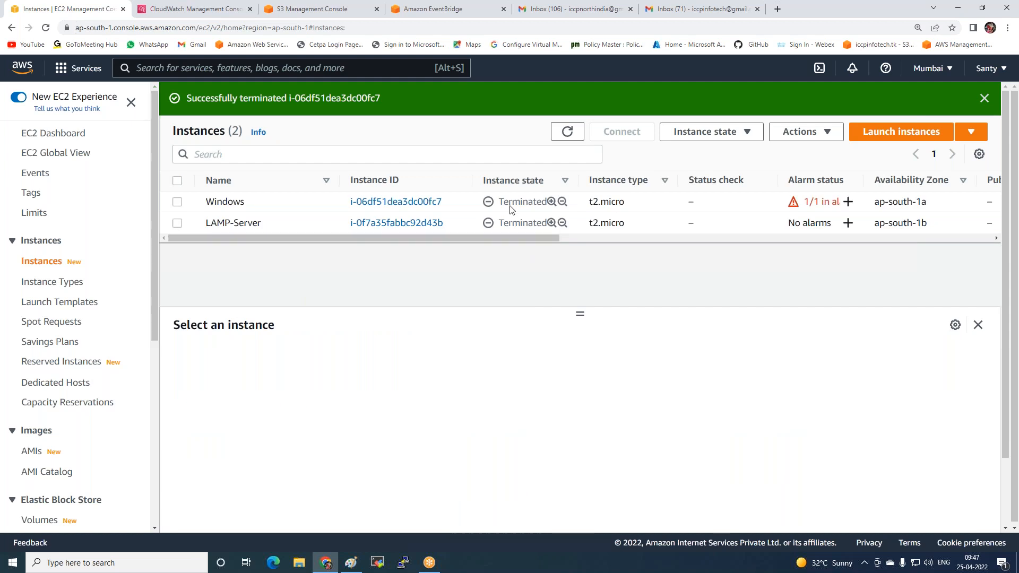
# Switch to the Gmail inbox and examine the instance ID and state in the newest Scaling-alart AWS Notification Message
pyautogui.click(670, 16)
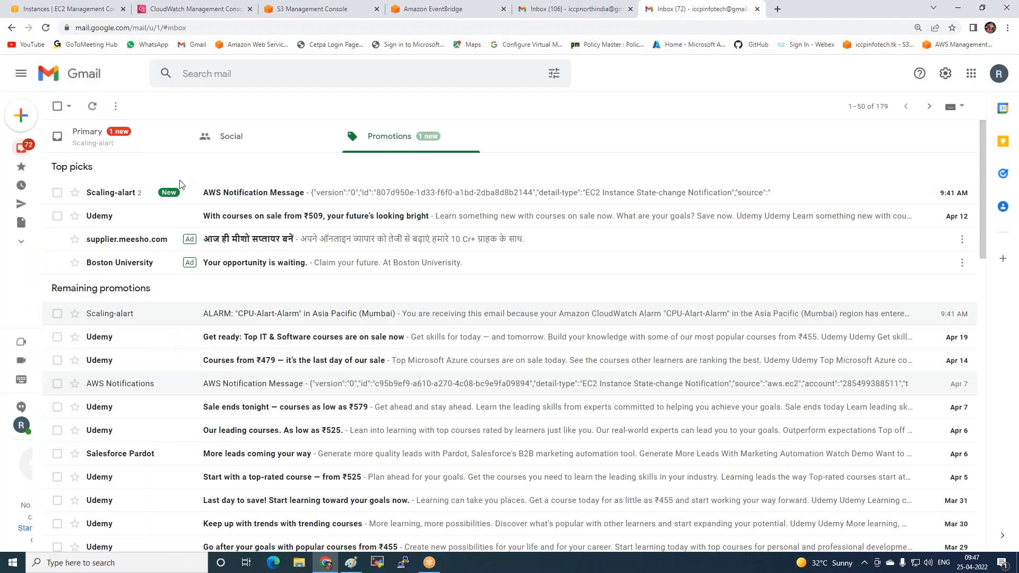
pyautogui.click(249, 199)
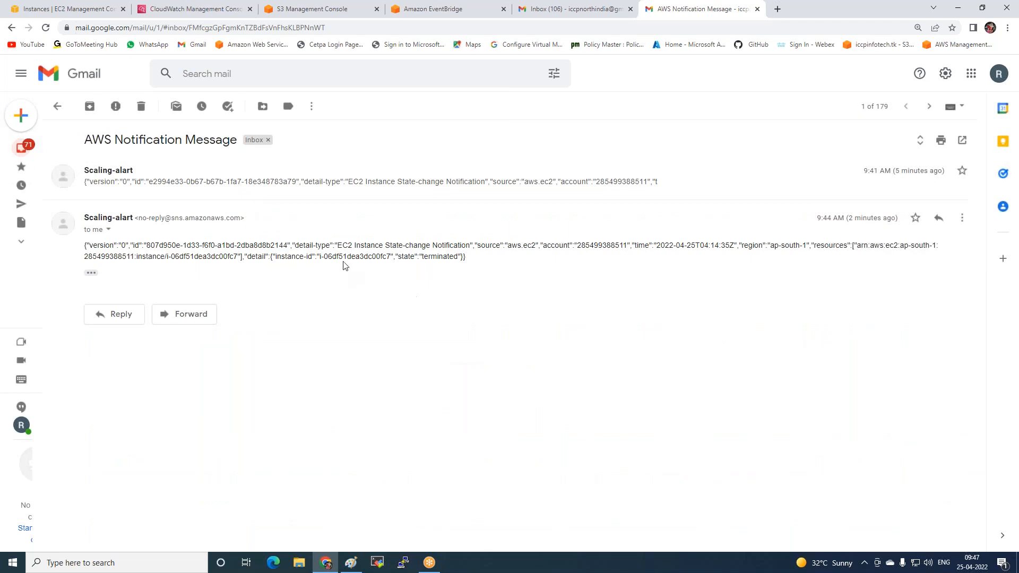
pyautogui.moveTo(308, 256); pyautogui.dragTo(469, 260)
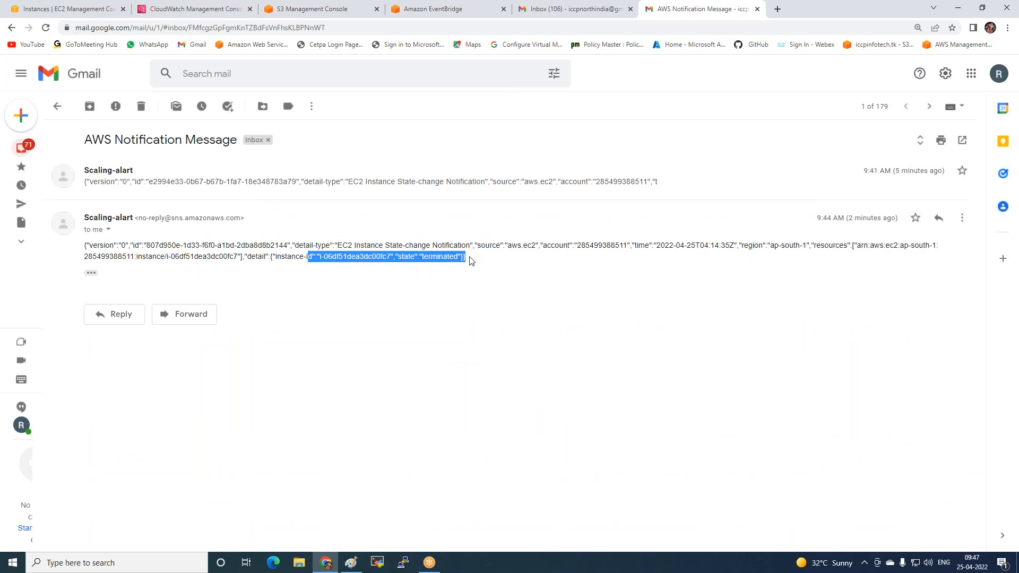
pyautogui.click(469, 260)
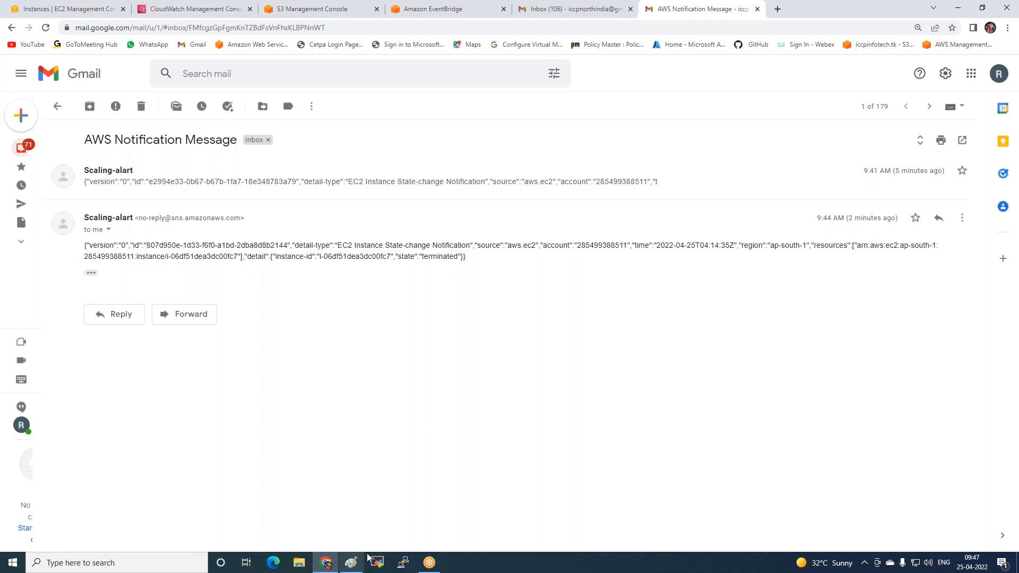
# Switch to the Paint diagram and draw a rounded rectangle about 157 × 46 px around the Cloud Watch label
pyautogui.click(349, 567)
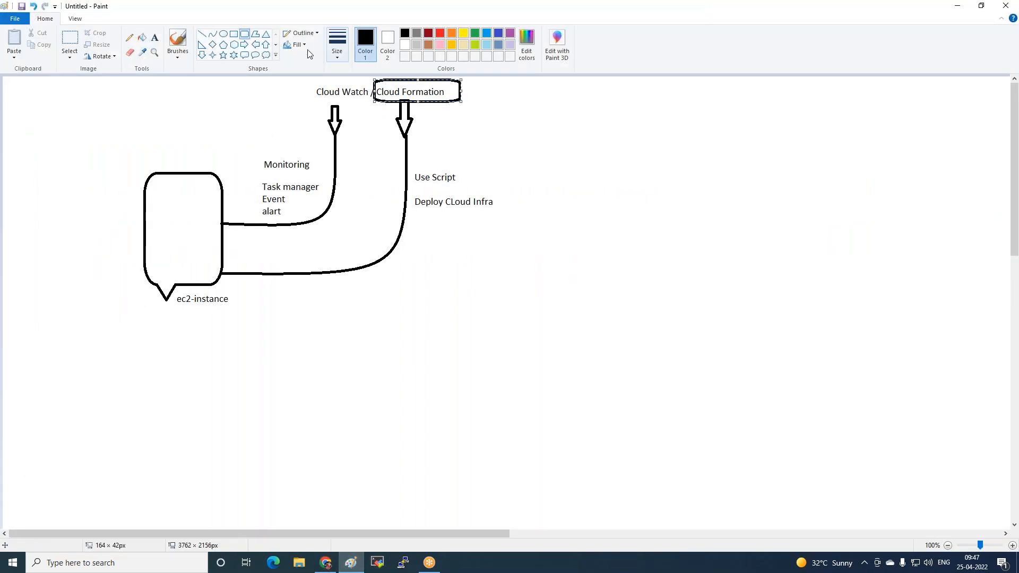
pyautogui.moveTo(291, 80); pyautogui.dragTo(374, 105)
pyautogui.click(483, 255)
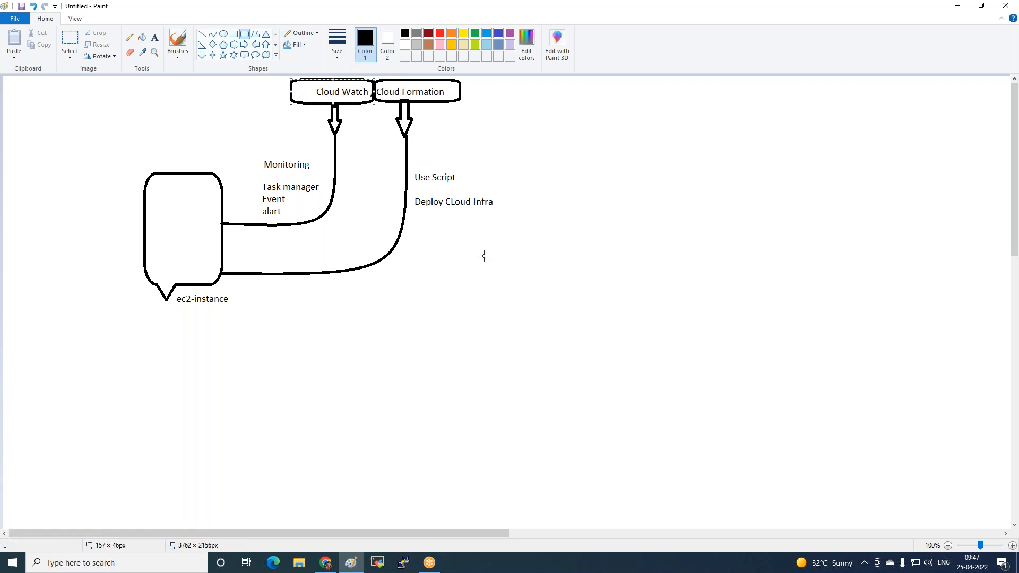
# Draw a right arrow about 50 × 14 px from the Cloud Formation box and an empty rounded rectangle at its tip
pyautogui.click(244, 45)
pyautogui.moveTo(462, 89); pyautogui.dragTo(488, 97)
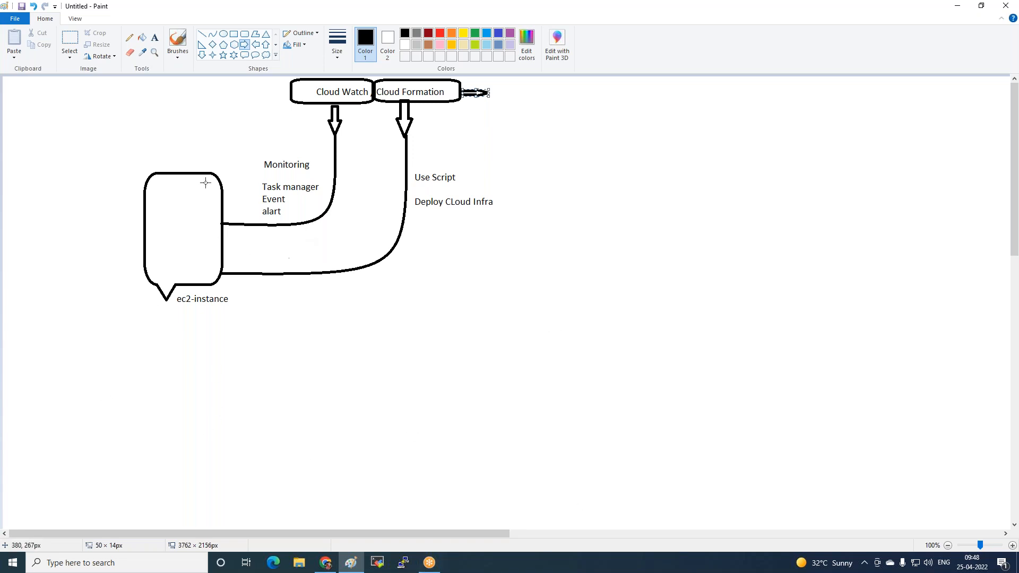
pyautogui.click(245, 34)
pyautogui.moveTo(493, 78); pyautogui.dragTo(614, 108)
pyautogui.click(606, 131)
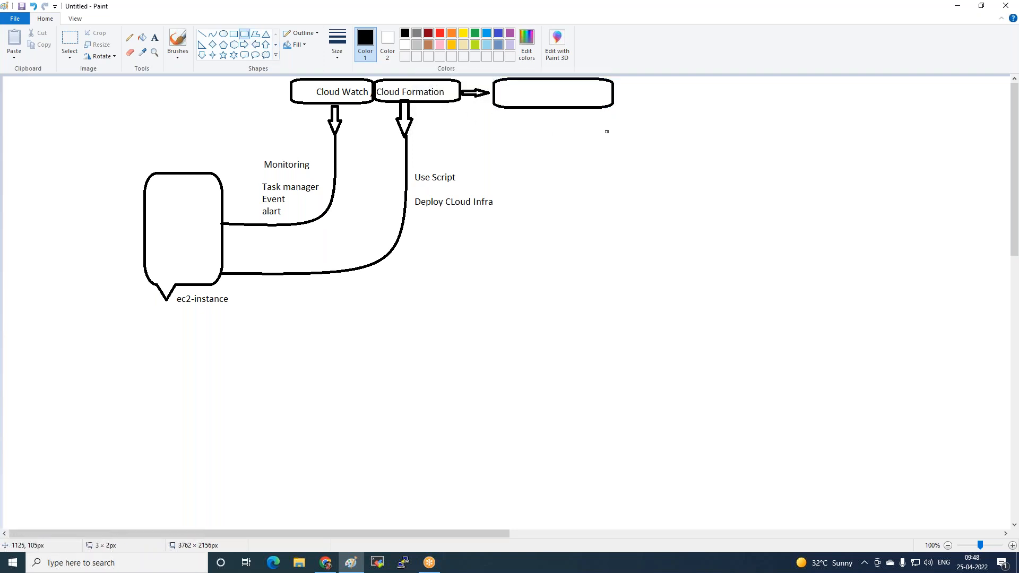
# Start a text label inside the empty rounded rectangle beside Cloud Formation
pyautogui.click(154, 38)
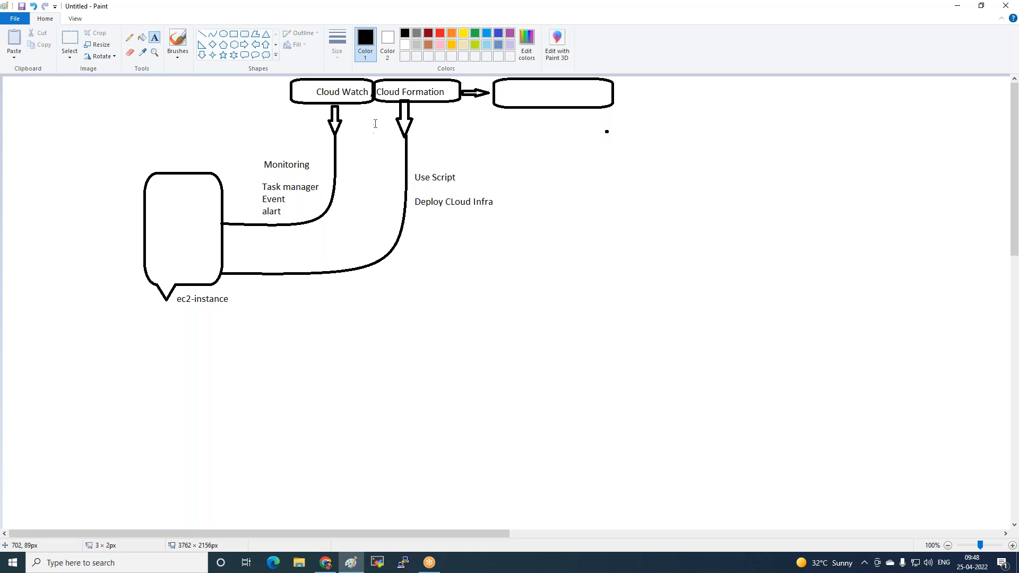
pyautogui.click(511, 91)
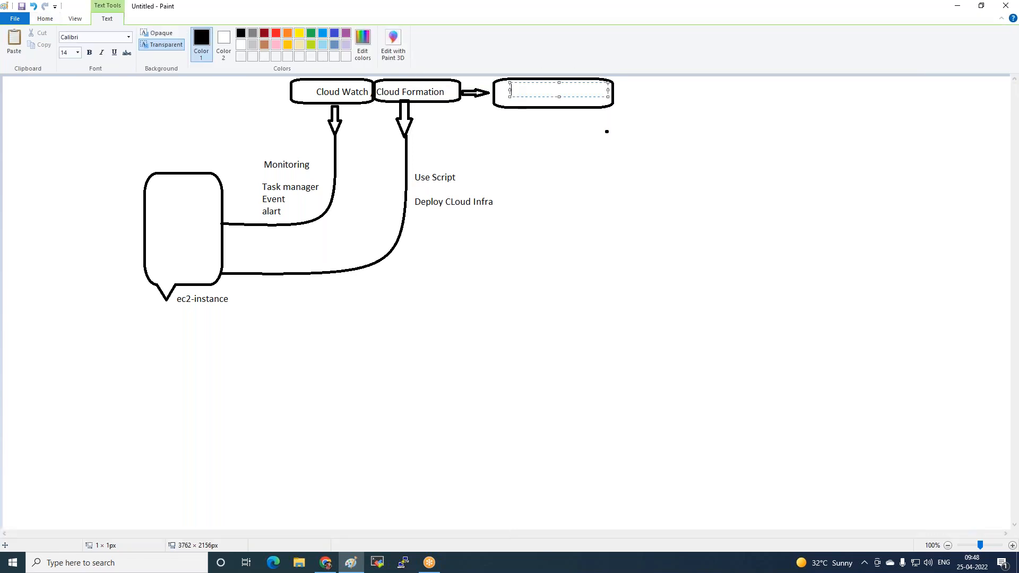
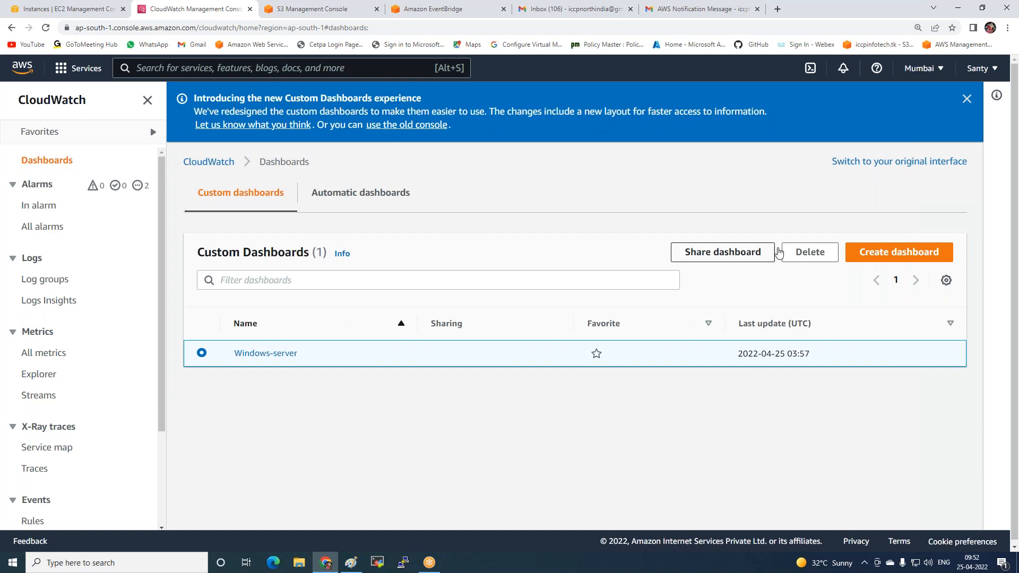
# Delete the Windows-server custom dashboard from CloudWatch and confirm the deletion
pyautogui.click(810, 252)
pyautogui.click(659, 343)
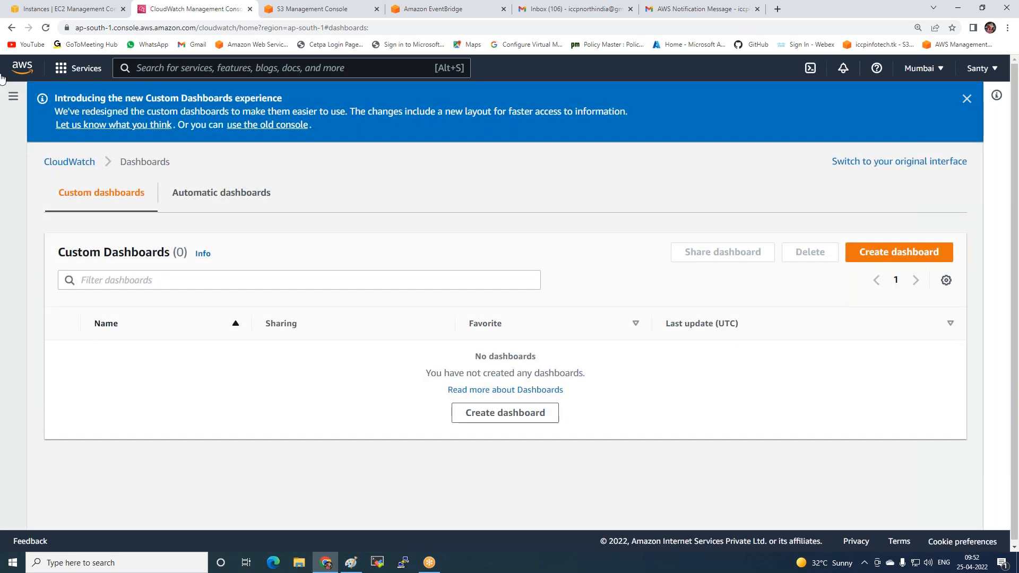
# Go from the CloudWatch event rules to Amazon EventBridge and delete the Manage-state-rule rule on the default event bus
pyautogui.click(13, 96)
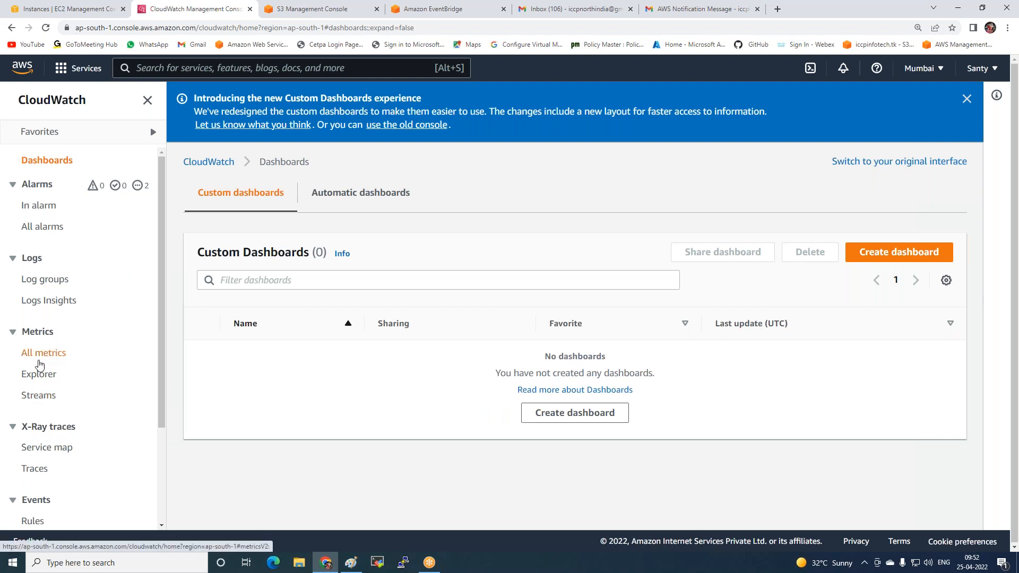
pyautogui.scroll(-3, 32, 352)
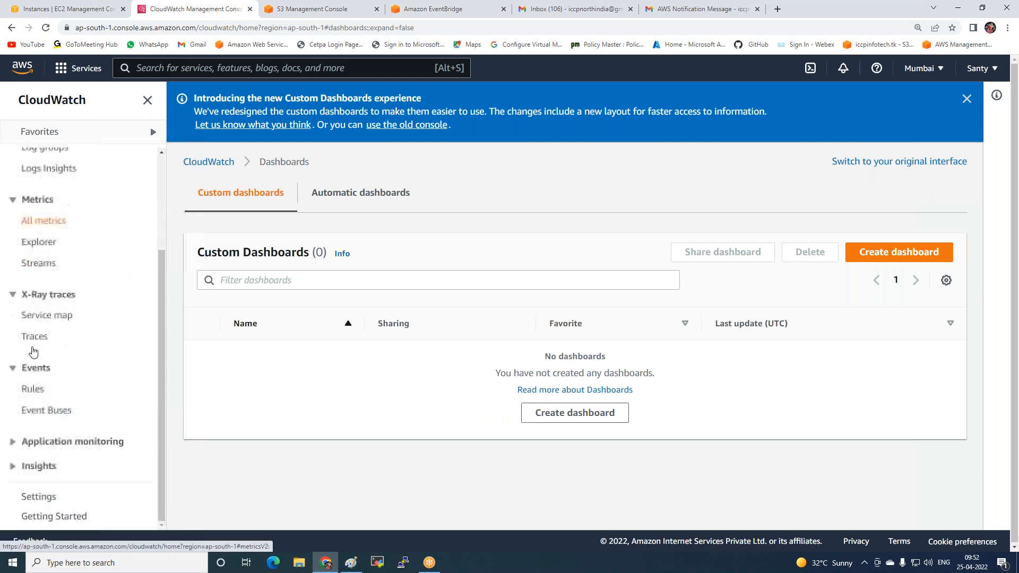
pyautogui.click(31, 389)
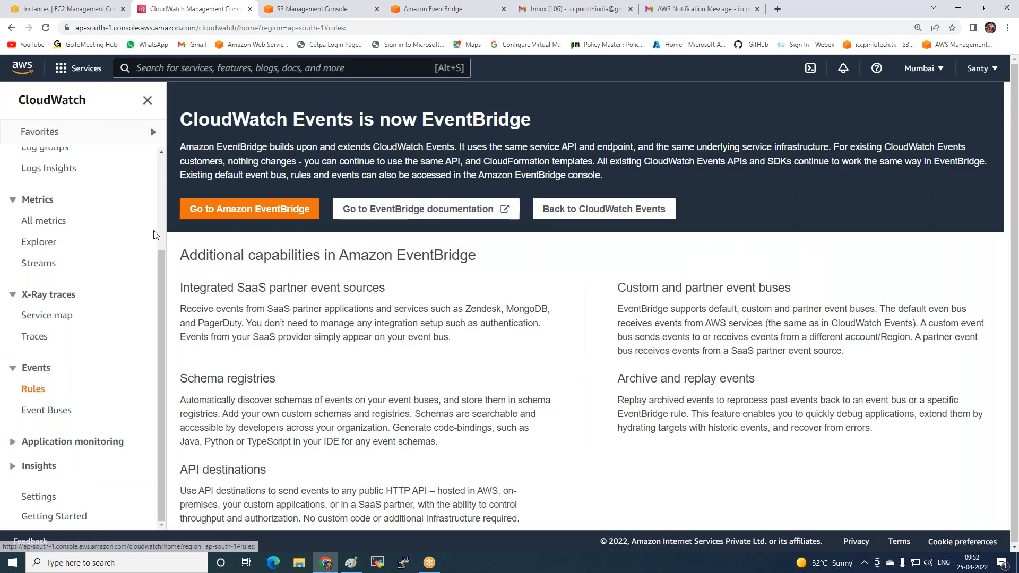
pyautogui.click(212, 209)
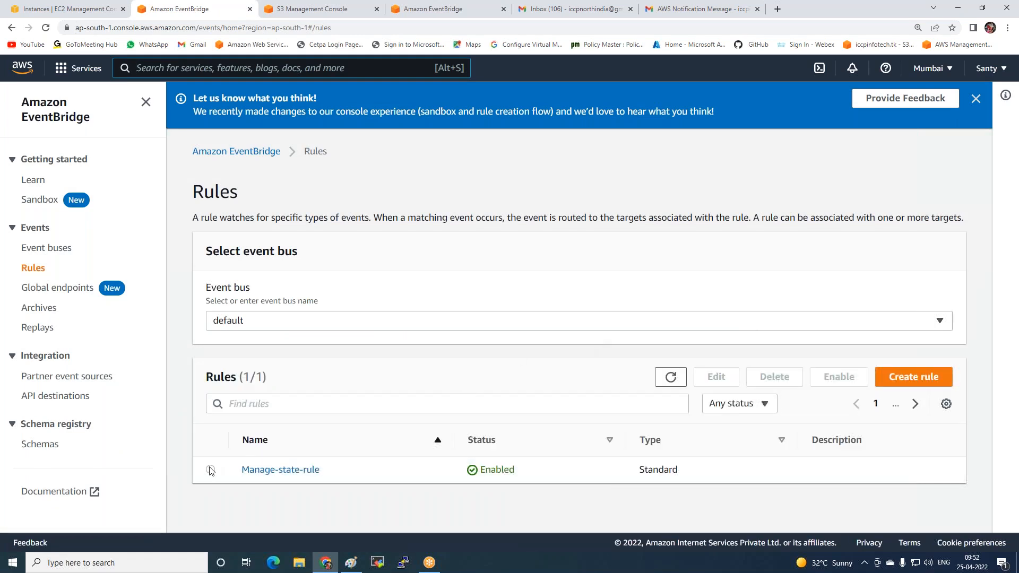
pyautogui.click(210, 470)
pyautogui.click(775, 378)
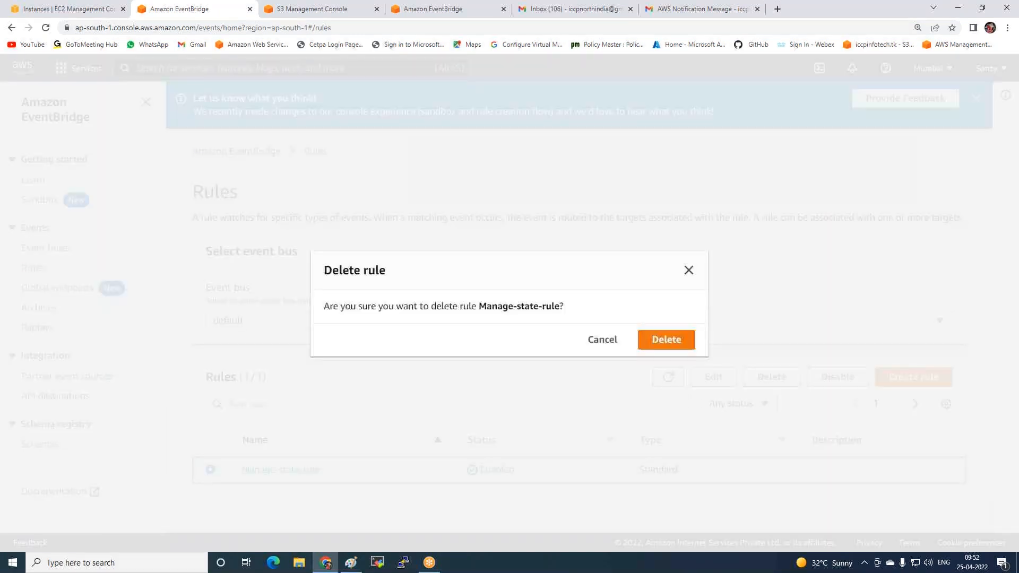
pyautogui.click(667, 339)
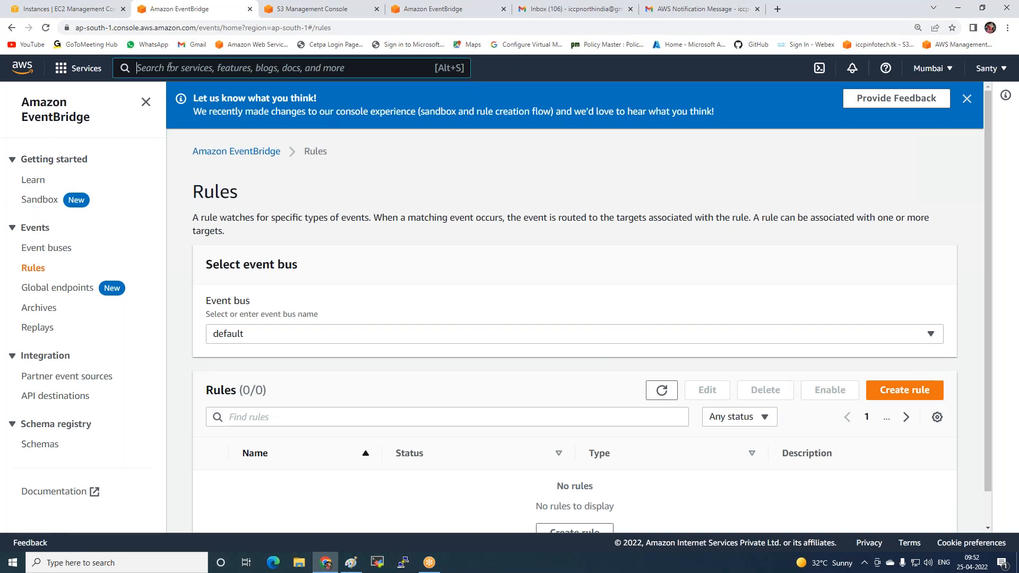
# Search the AWS services for "cloud tra" and open CloudTrail
pyautogui.write('cloud')
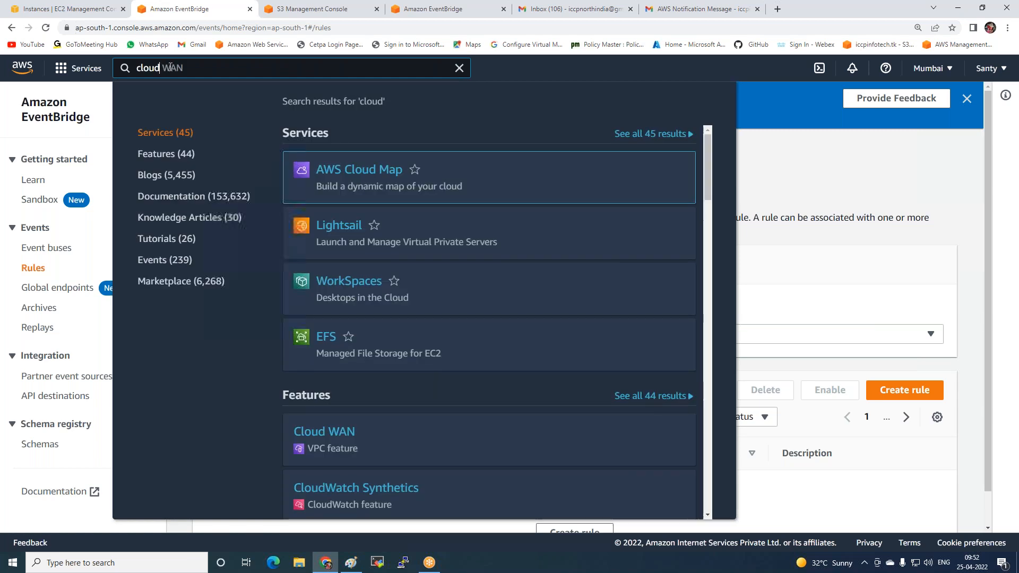
pyautogui.write(' t')
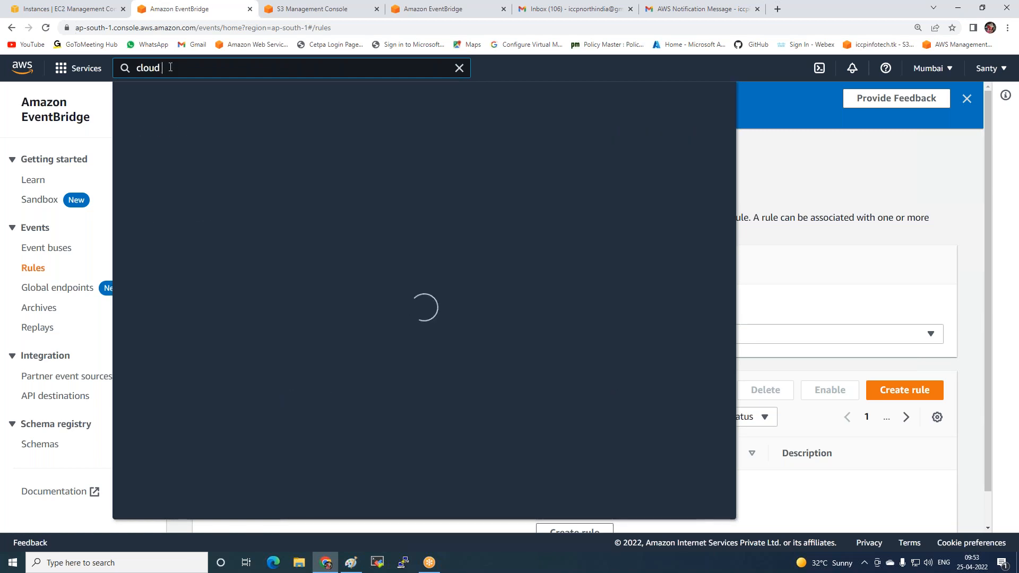
pyautogui.write('ra')
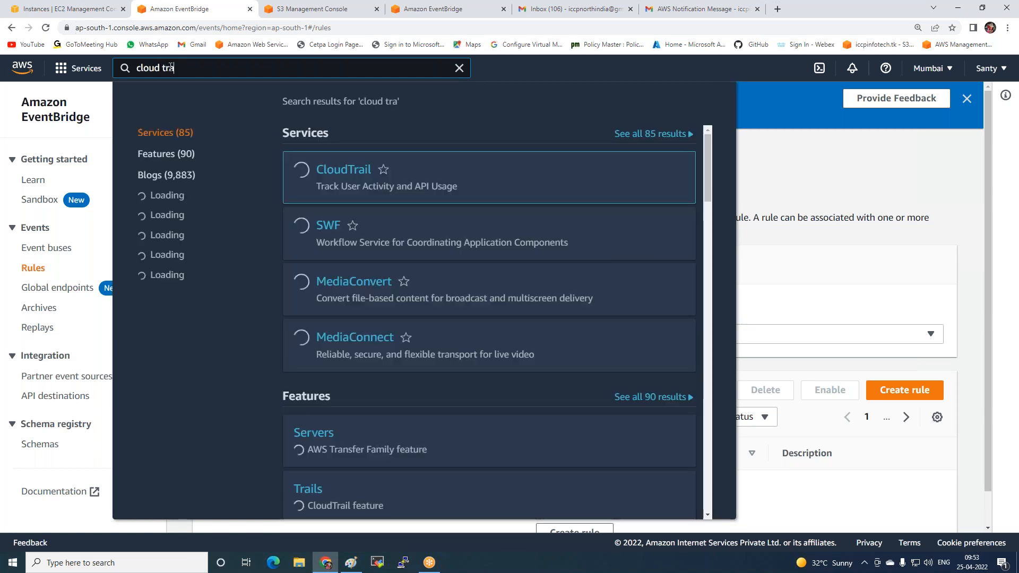
pyautogui.click(353, 171)
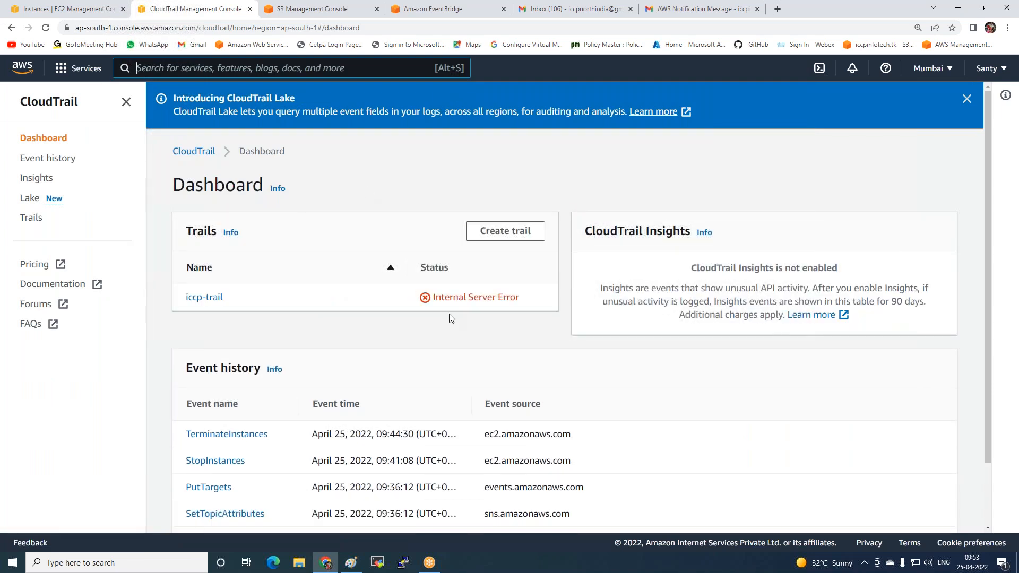
# Open the latest TerminateInstances event in the CloudTrail event history and examine its details, referenced resource and event record
pyautogui.scroll(-3, 450, 318)
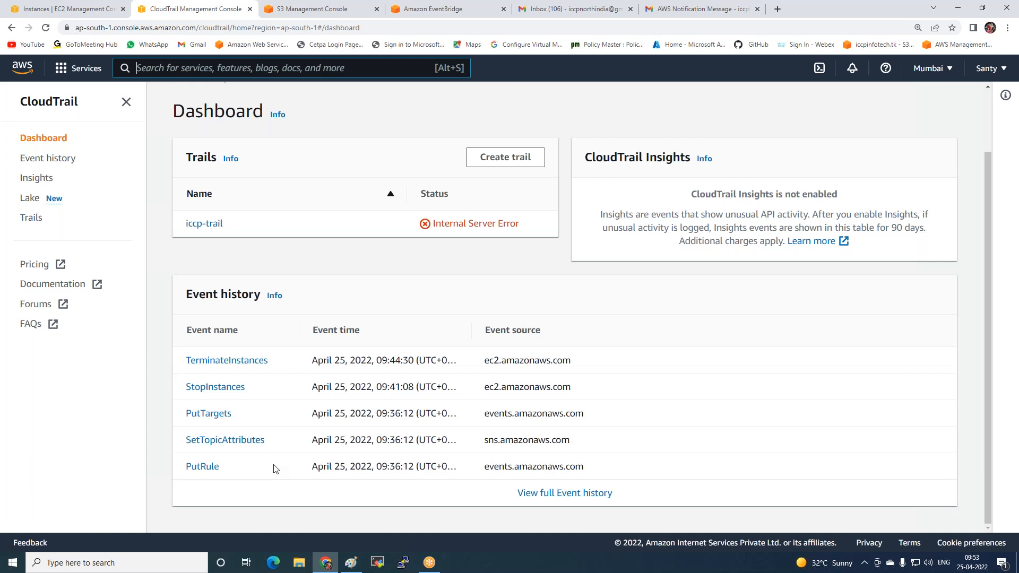
pyautogui.click(213, 362)
pyautogui.scroll(-5, 196, 298)
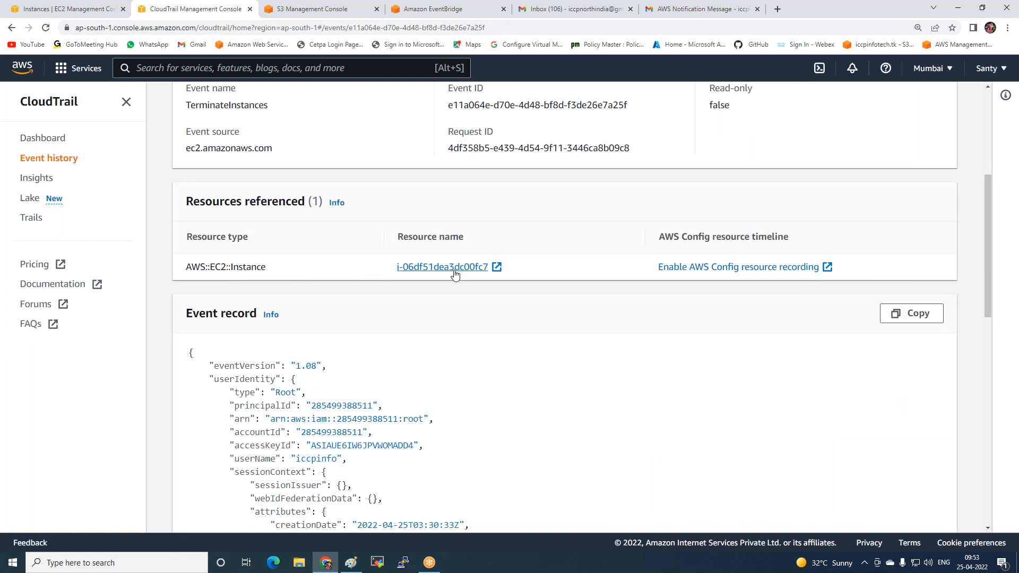
pyautogui.scroll(2, 250, 253)
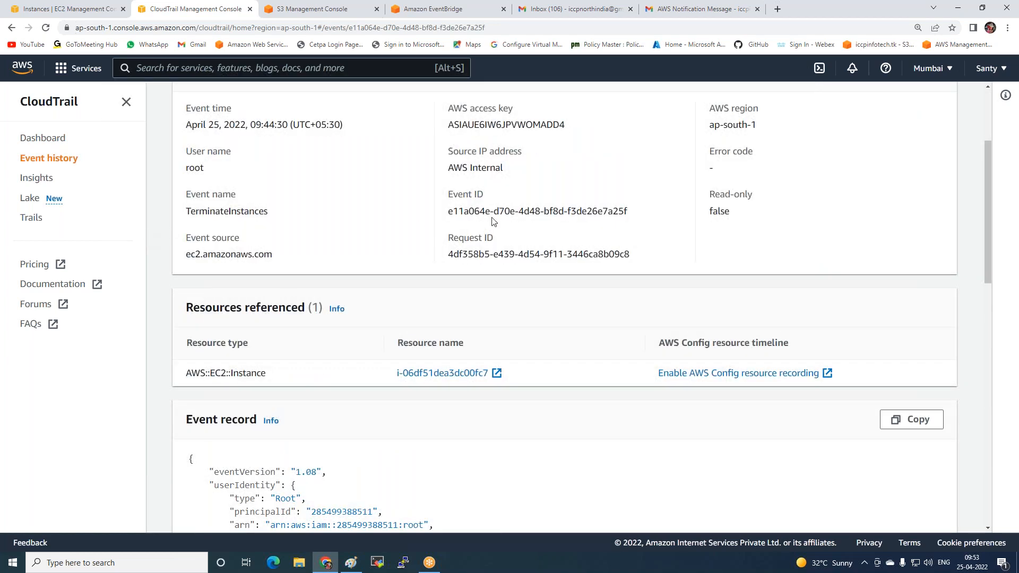
pyautogui.scroll(-12, 493, 222)
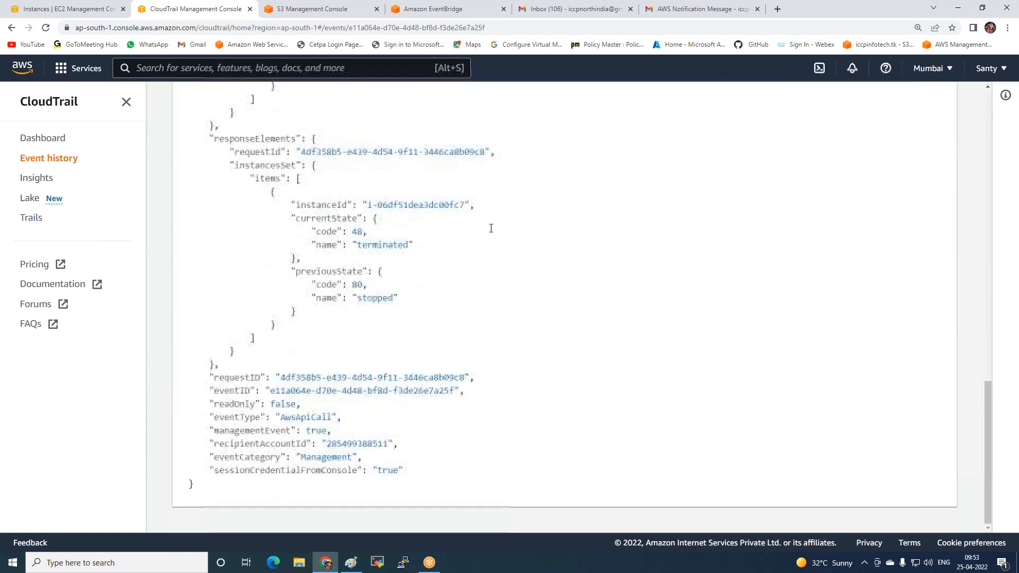
pyautogui.scroll(10, 286, 361)
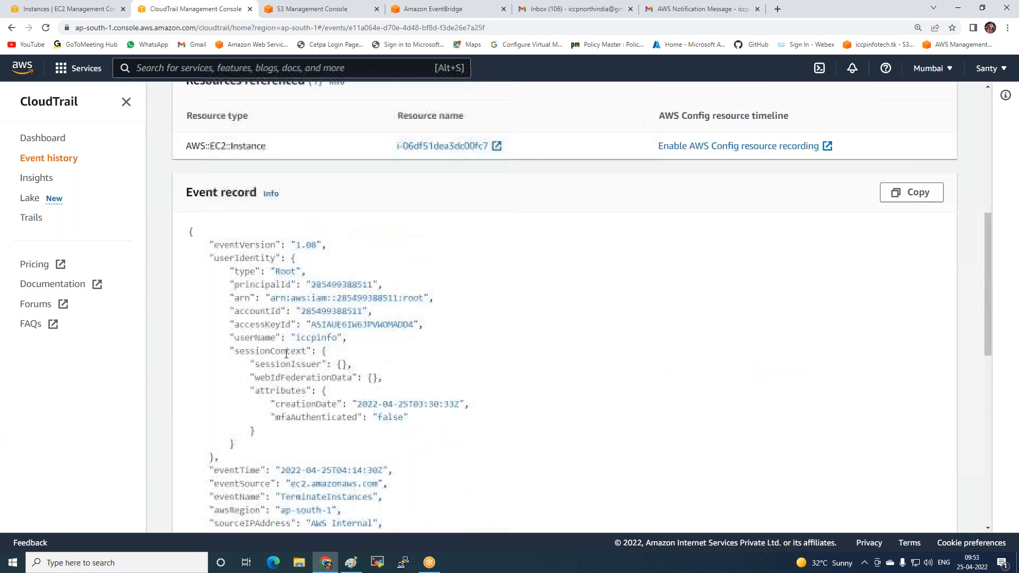
pyautogui.scroll(4, 287, 360)
pyautogui.scroll(-3, 297, 400)
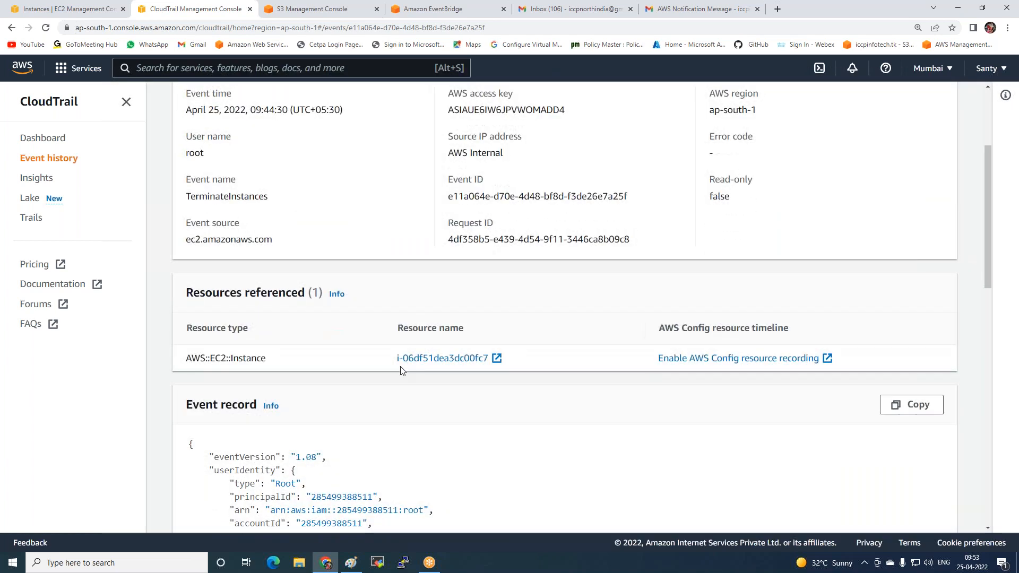
# Open the EC2 instance referenced by the TerminateInstances event, check its state, and return to the event details
pyautogui.click(418, 359)
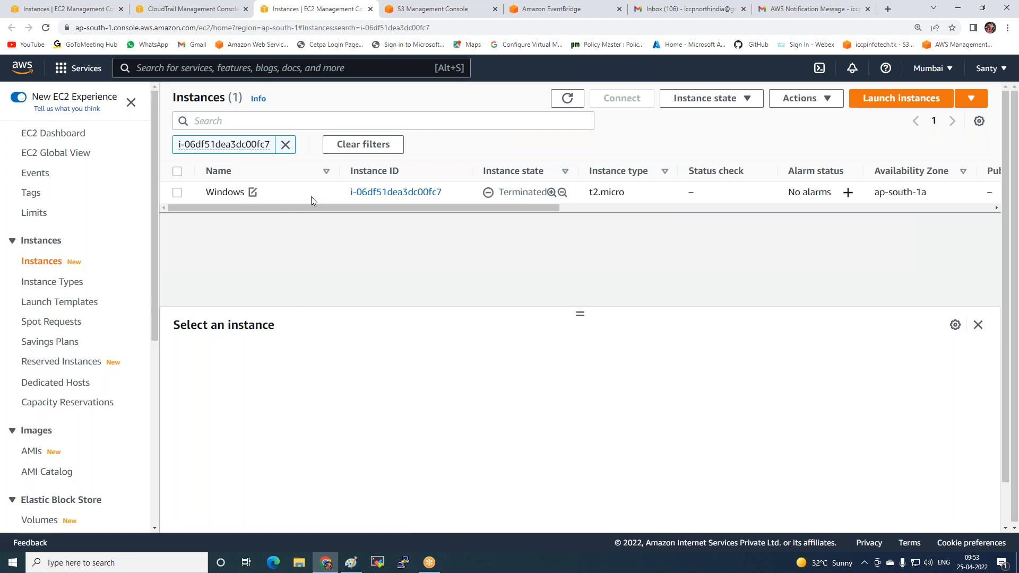
pyautogui.click(370, 9)
pyautogui.scroll(4, 398, 302)
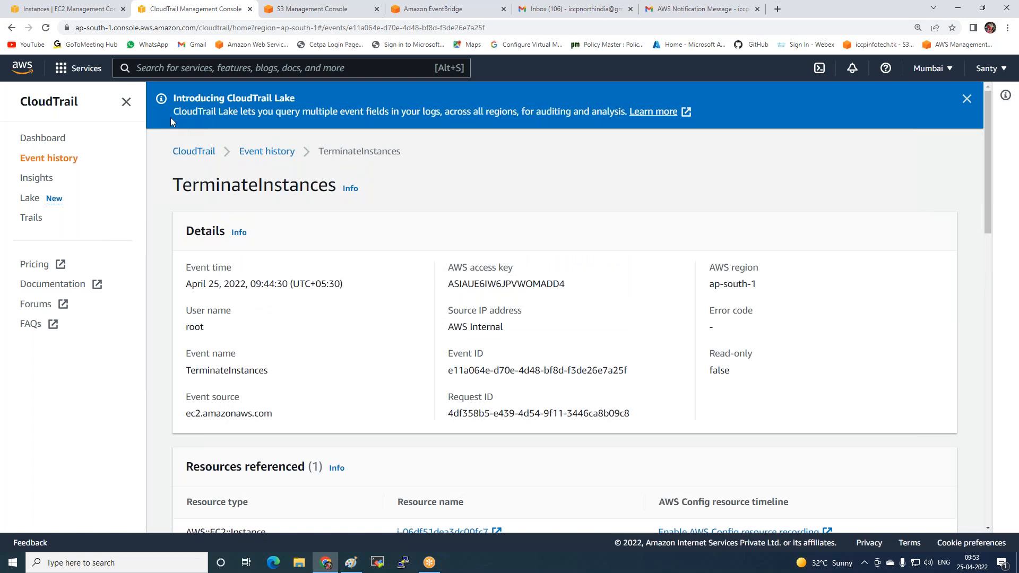
# Return to the CloudTrail dashboard and read the CloudTrail Insights description, highlighting the sentence about how long events are shown
pyautogui.click(39, 140)
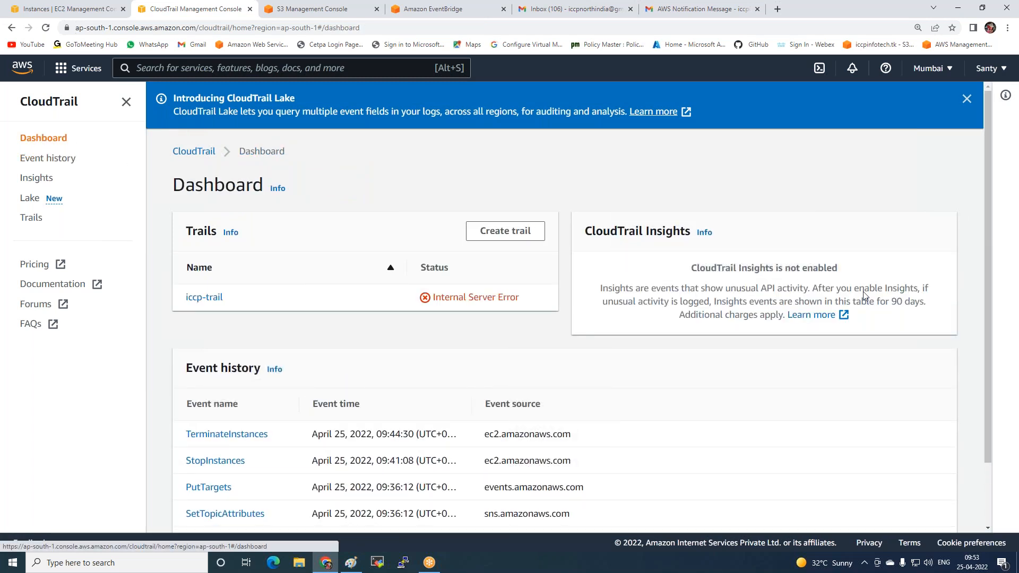
pyautogui.moveTo(595, 291); pyautogui.dragTo(917, 313)
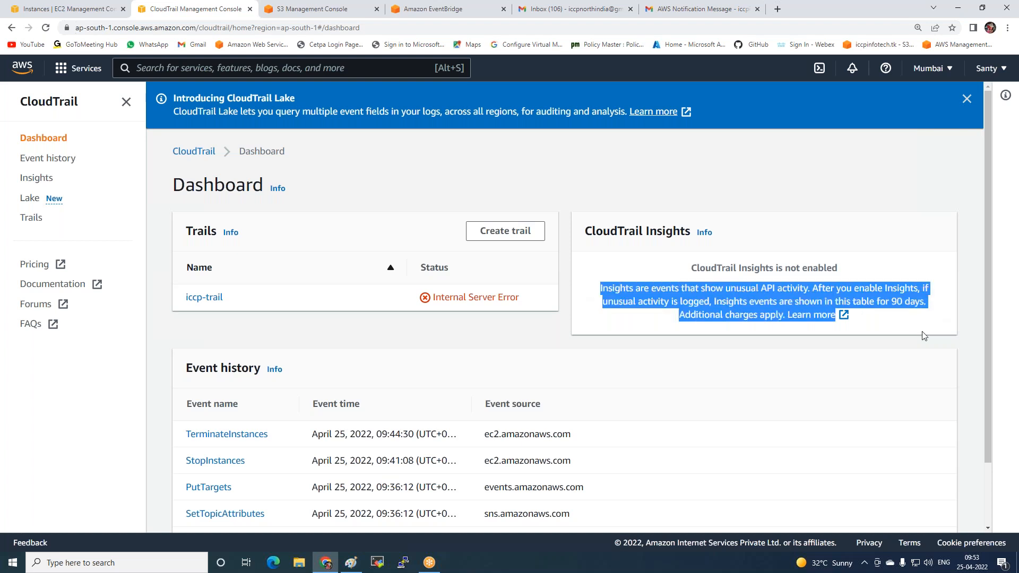
pyautogui.click(925, 337)
pyautogui.moveTo(711, 298); pyautogui.dragTo(933, 303)
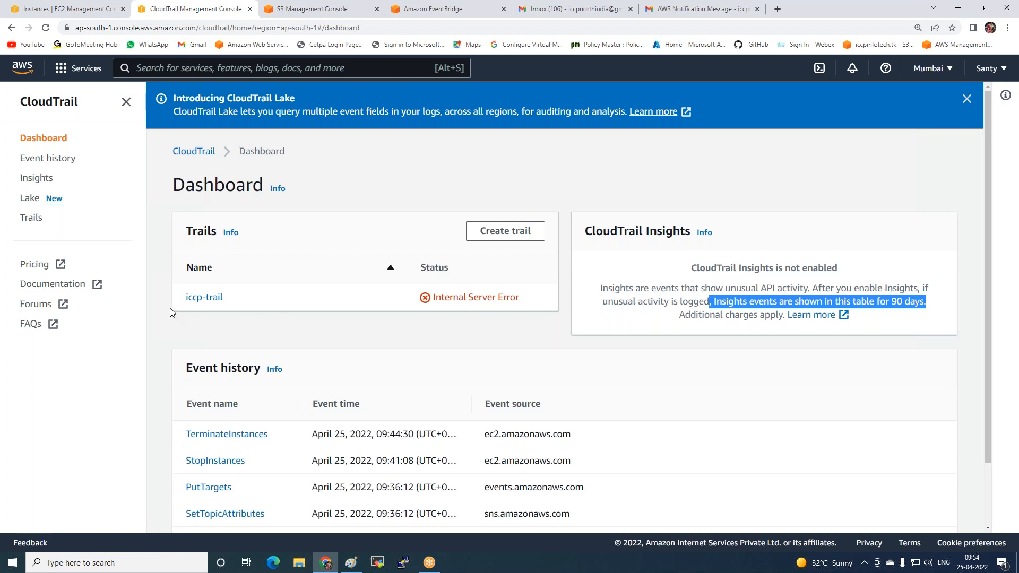
# Open the iccp-trail trail, delete it and confirm the deletion
pyautogui.click(204, 297)
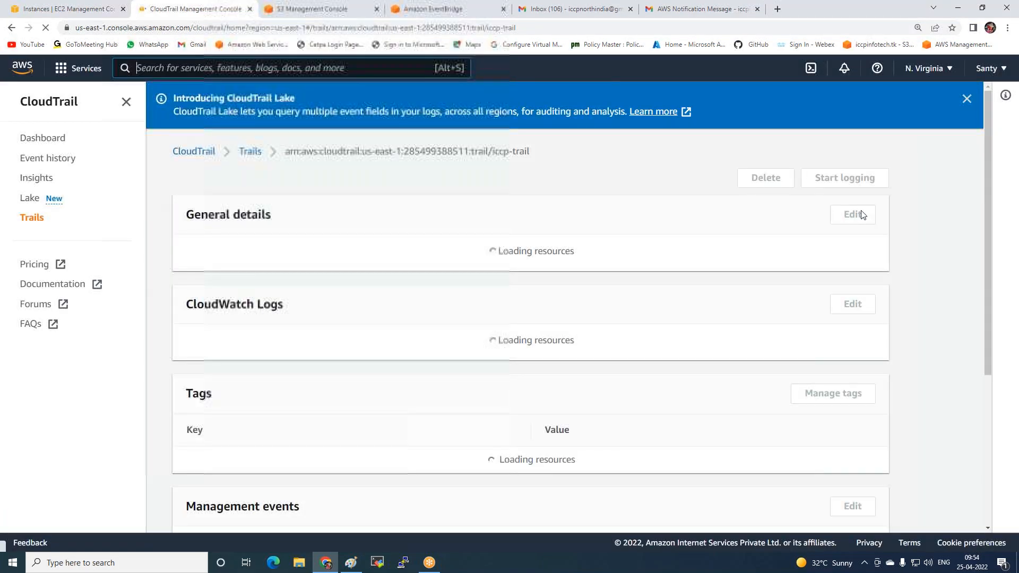
pyautogui.click(772, 178)
pyautogui.click(669, 200)
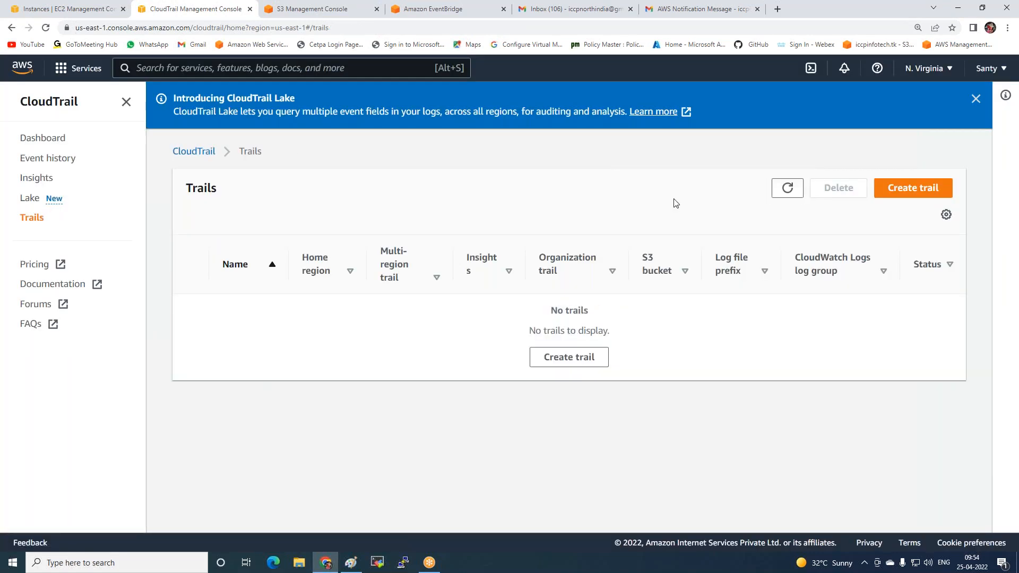
# Start creating a new trail and name it iccp-logs
pyautogui.click(913, 192)
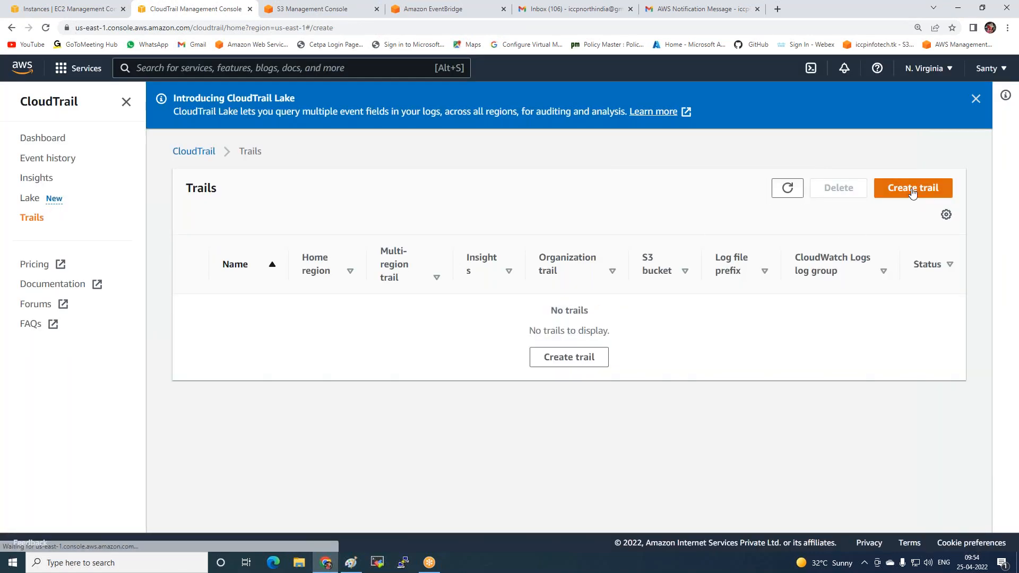
pyautogui.click(432, 319)
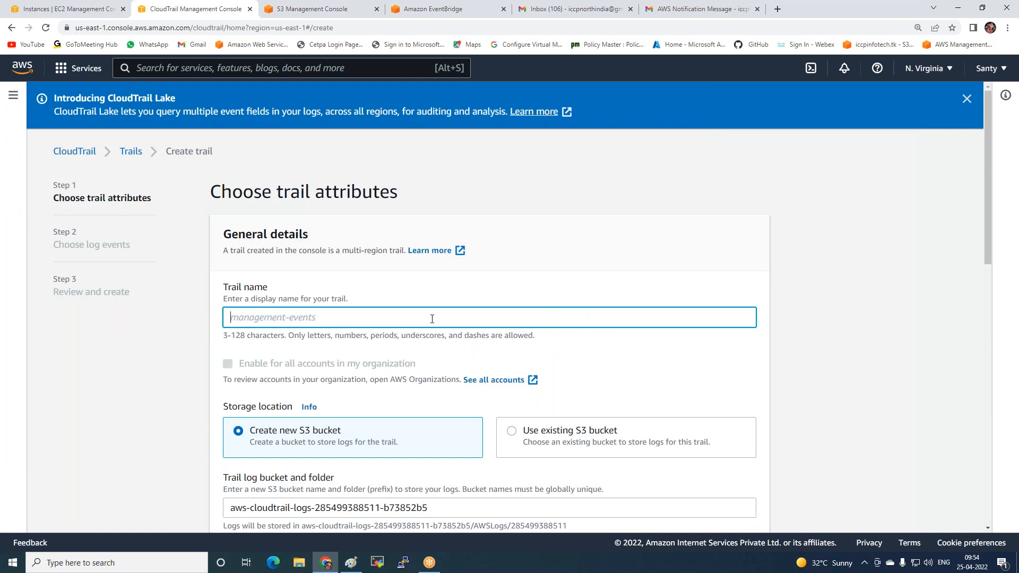
pyautogui.write('iccp-logs')
pyautogui.scroll(-2, 402, 338)
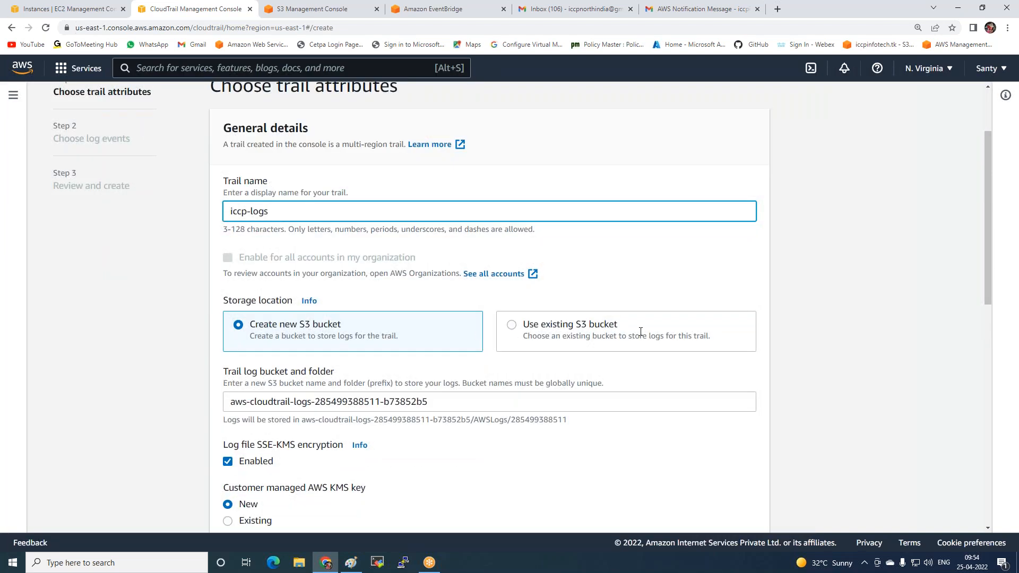
# Set the trail's storage location to an existing S3 bucket and choose us.iccpinfo.tk as the log bucket
pyautogui.click(556, 325)
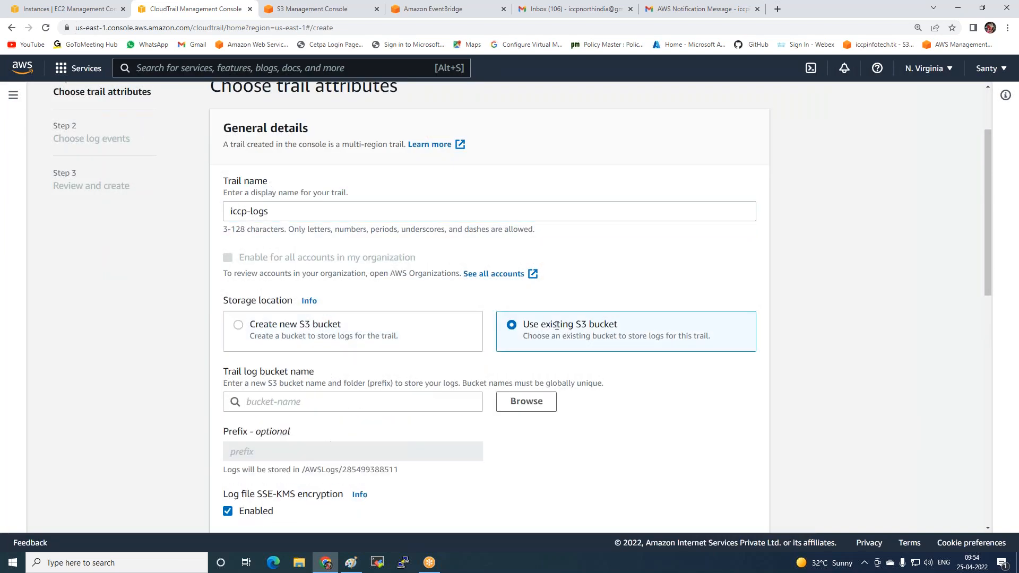
pyautogui.click(527, 402)
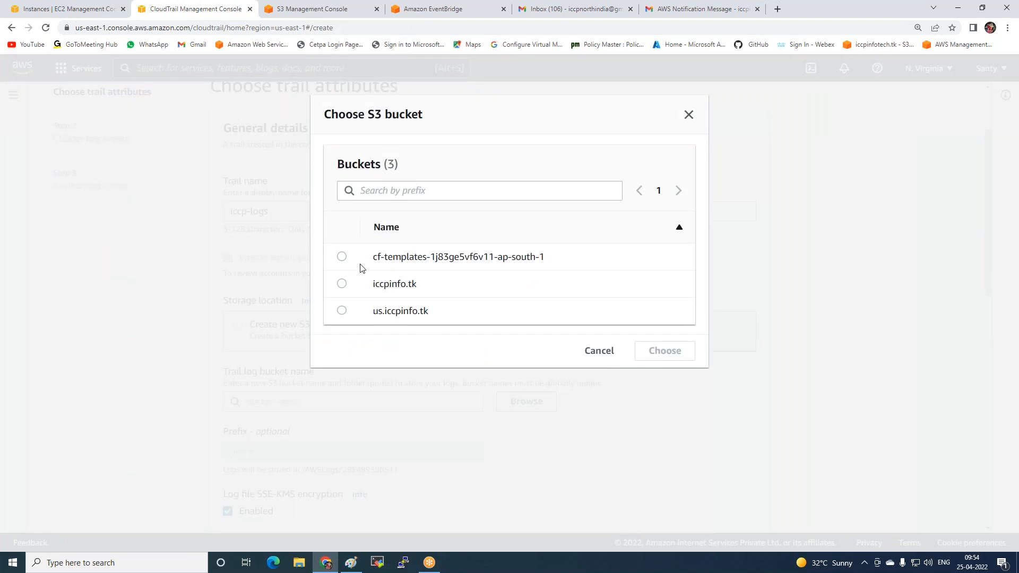
pyautogui.click(342, 310)
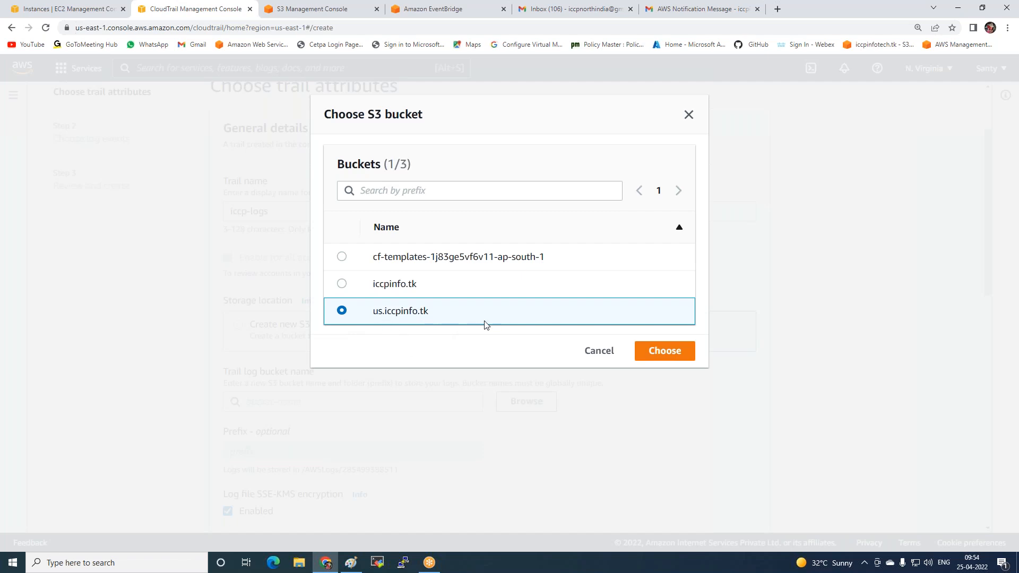
pyautogui.click(690, 357)
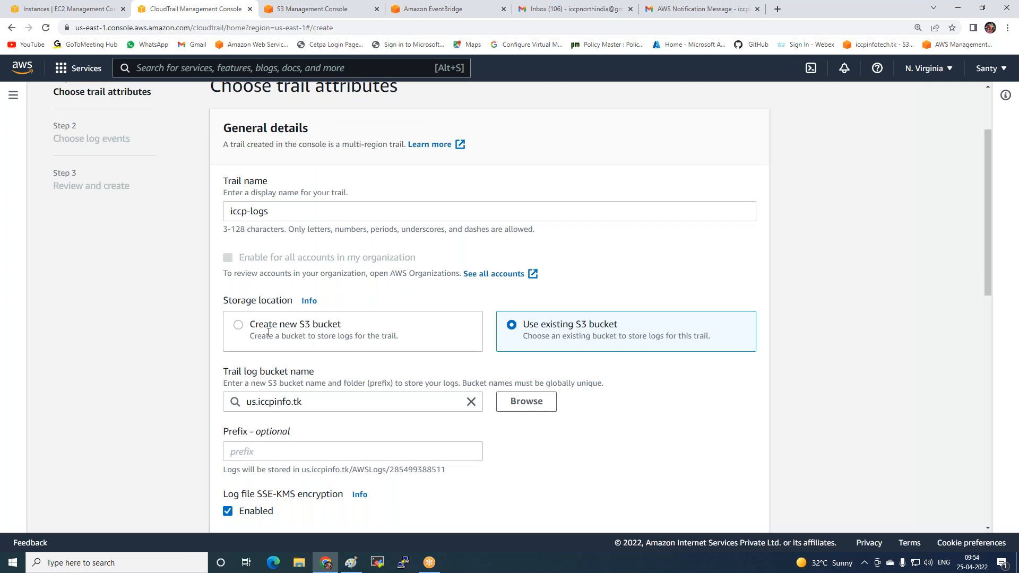
# Review the remaining trail attributes, check the CloudWatch Logs options, and try to continue with the AWS KMS alias left empty
pyautogui.scroll(-4, 268, 332)
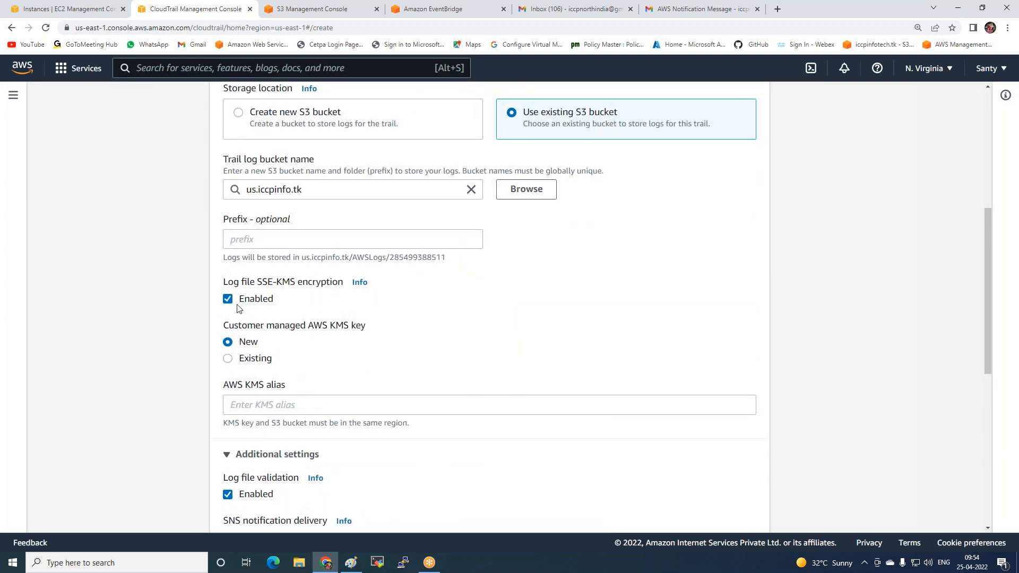
pyautogui.scroll(-1, 295, 350)
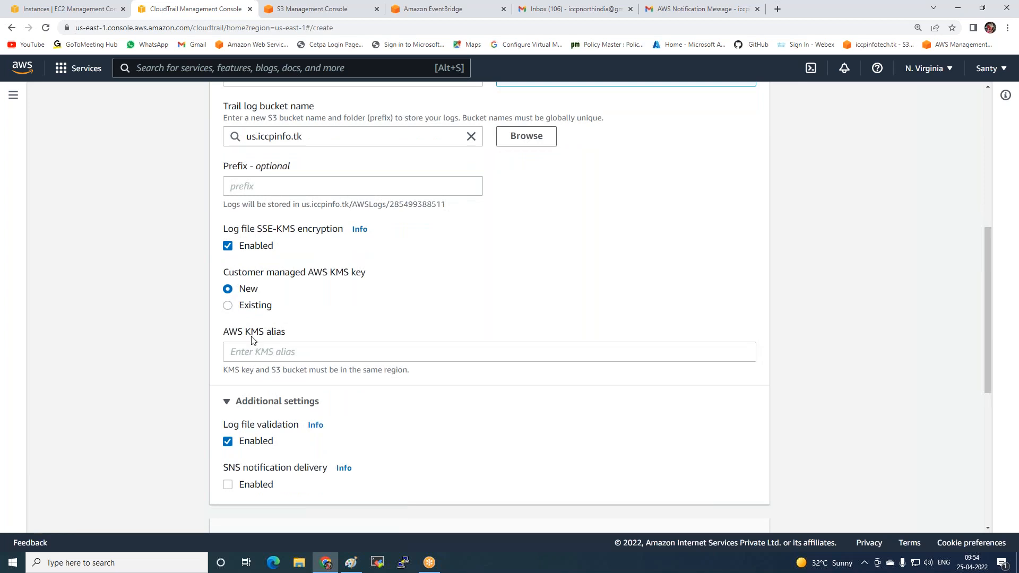
pyautogui.scroll(-2, 281, 352)
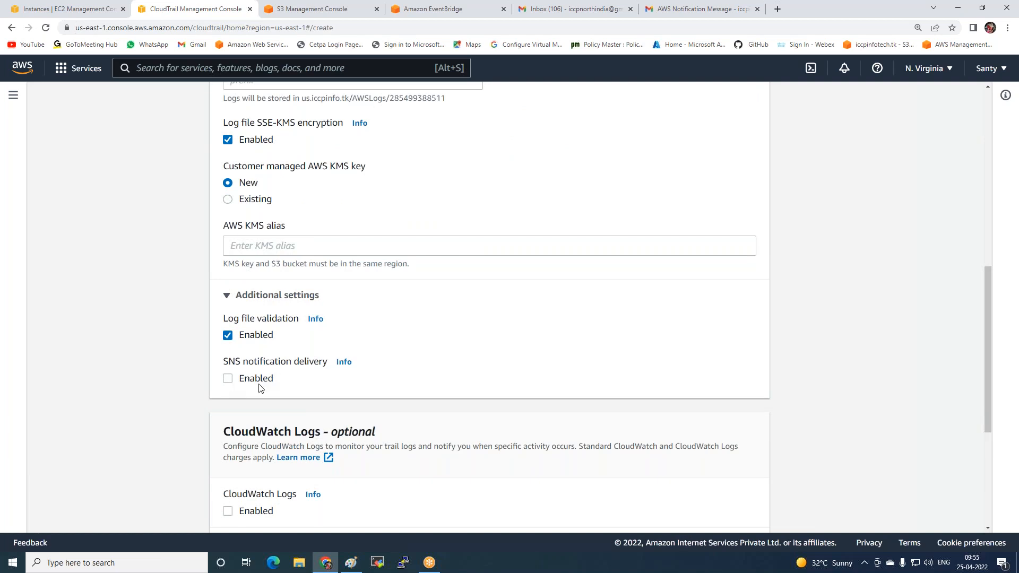
pyautogui.scroll(-3, 261, 388)
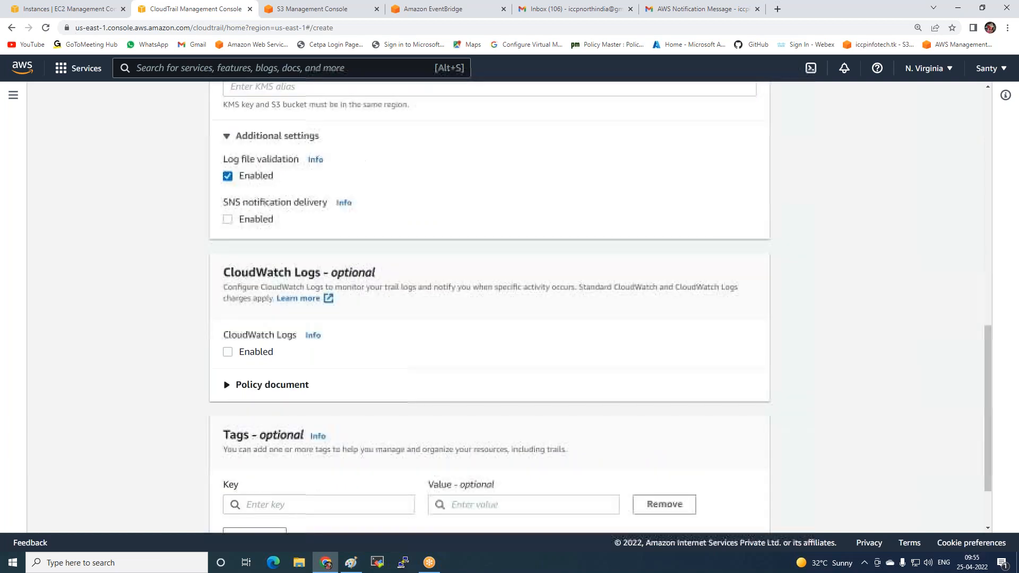
pyautogui.click(227, 353)
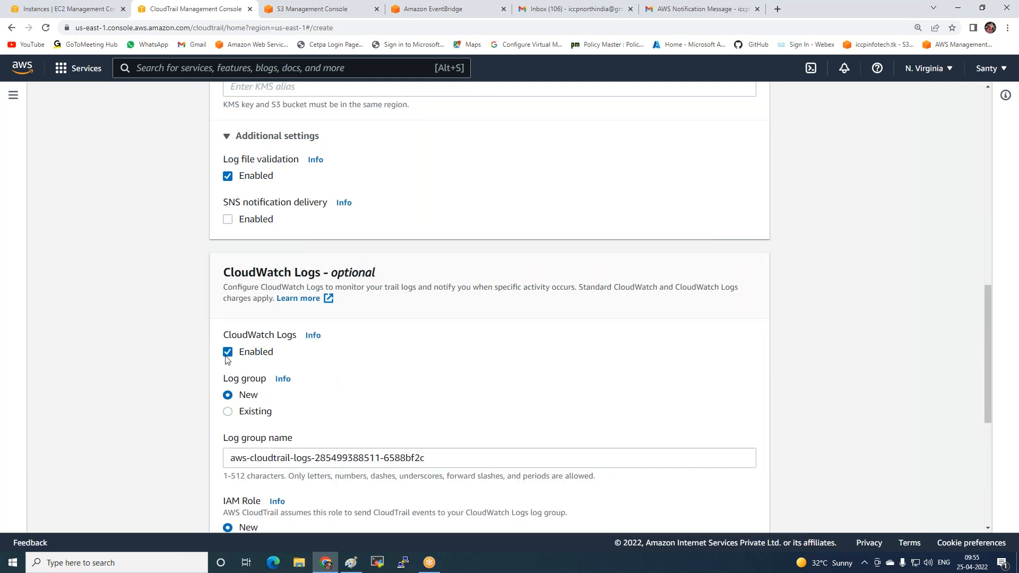
pyautogui.click(228, 353)
pyautogui.scroll(-3, 359, 370)
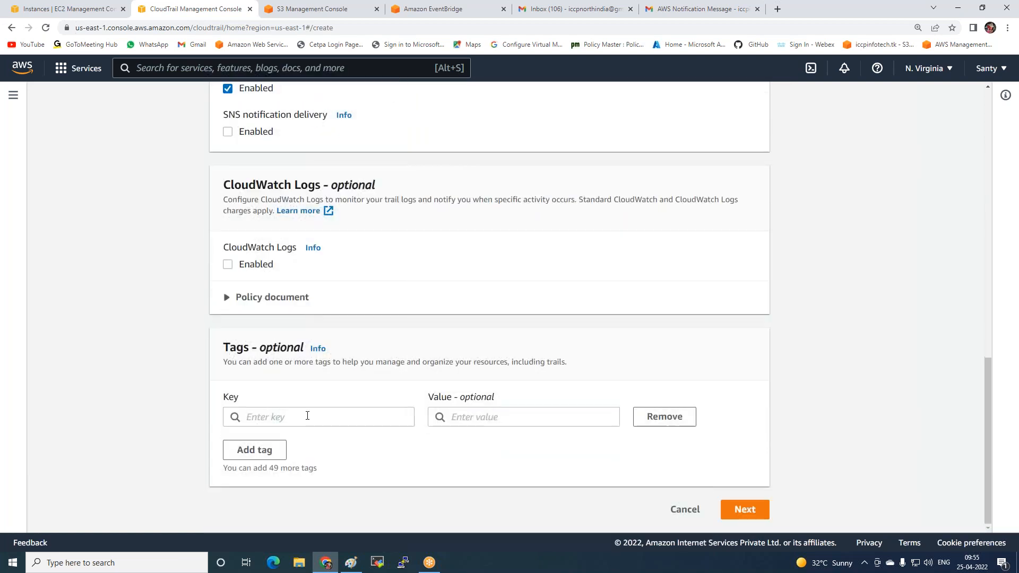
pyautogui.click(745, 511)
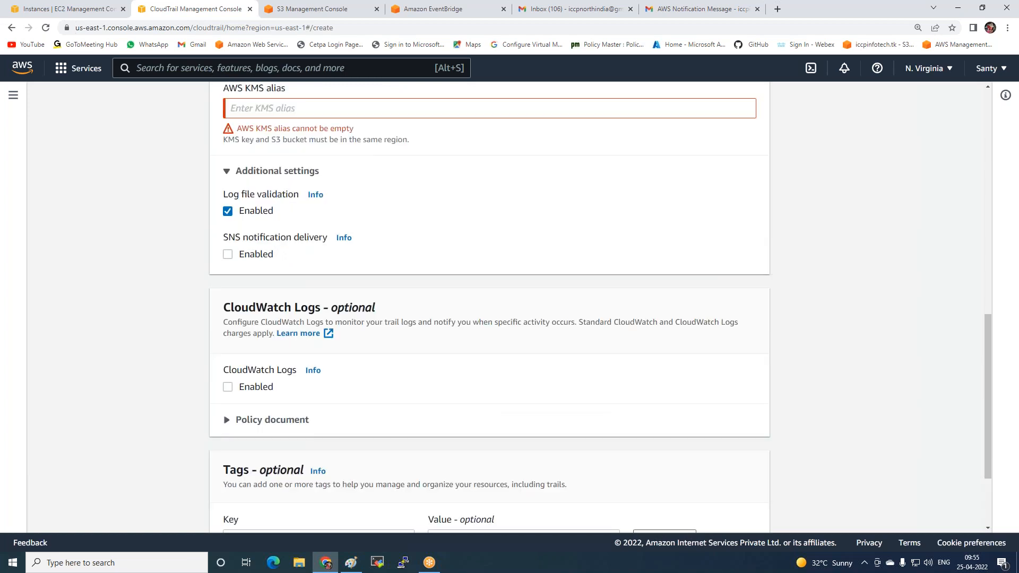
# Disable log file SSE-KMS encryption for the iccp-logs trail
pyautogui.scroll(2, 237, 183)
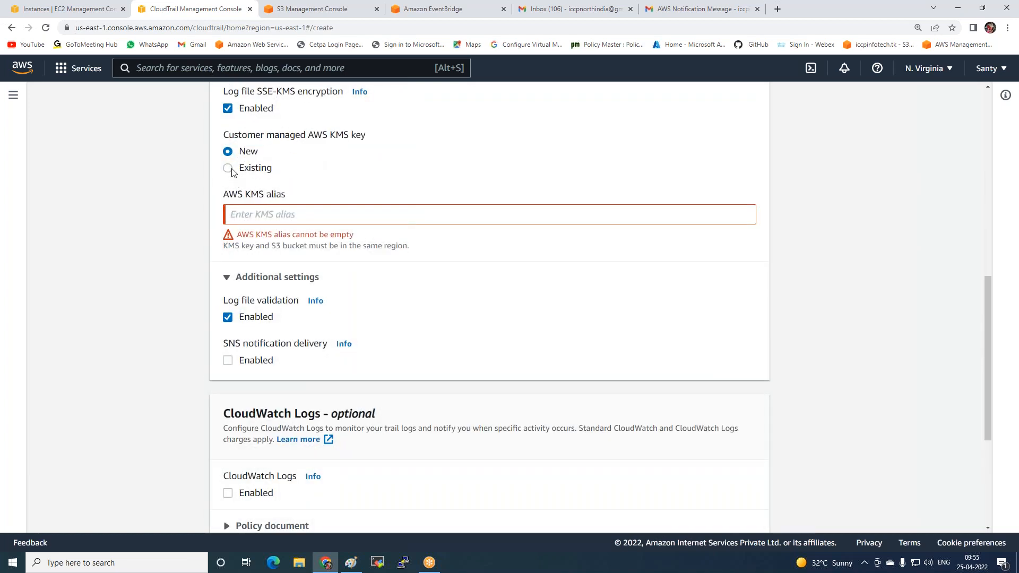
pyautogui.click(228, 169)
pyautogui.click(228, 152)
pyautogui.click(227, 109)
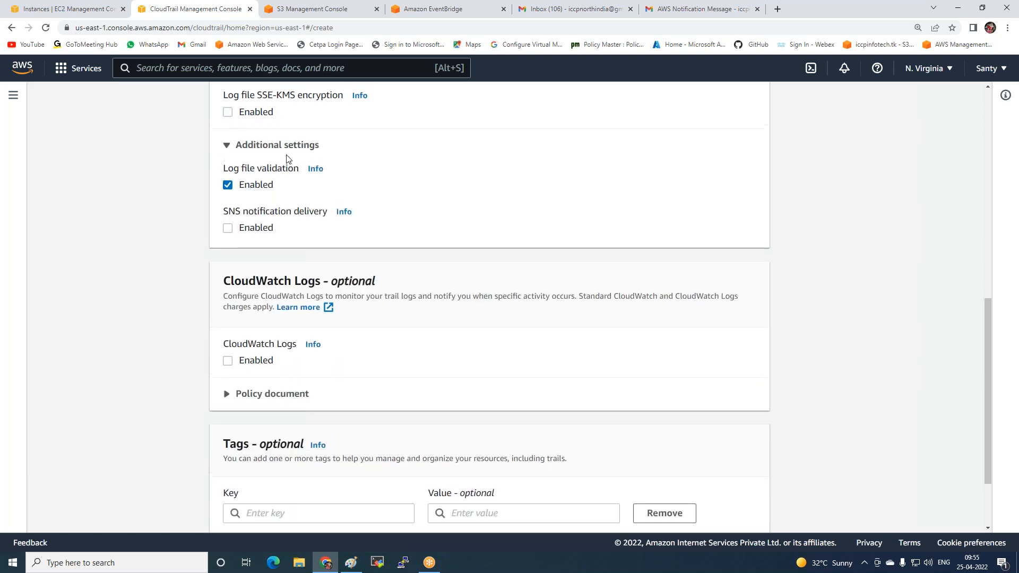
pyautogui.scroll(3, 371, 321)
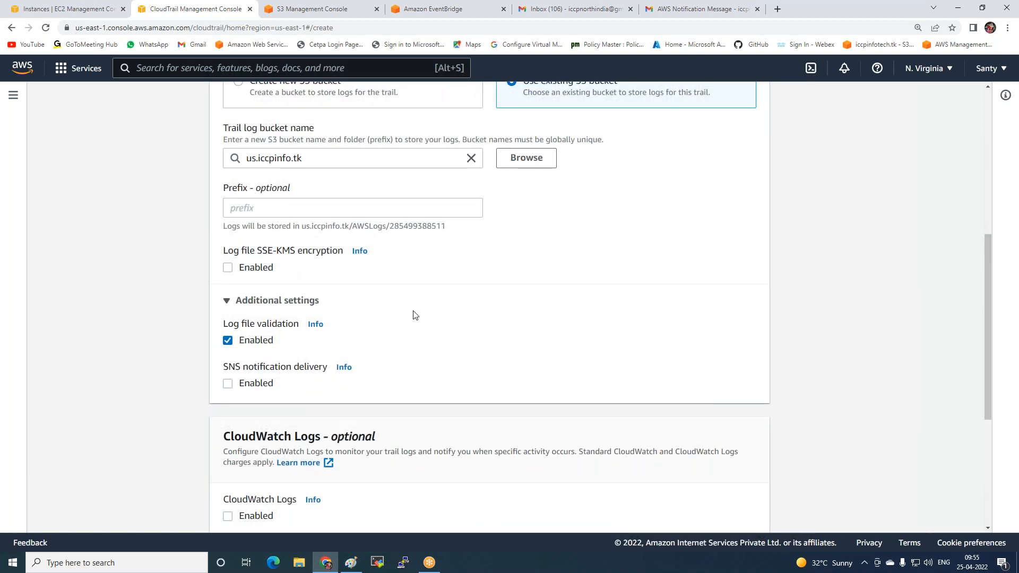
# Enable SNS notification delivery for the iccp-logs trail and look for an existing SNS topic to use
pyautogui.scroll(-2, 296, 321)
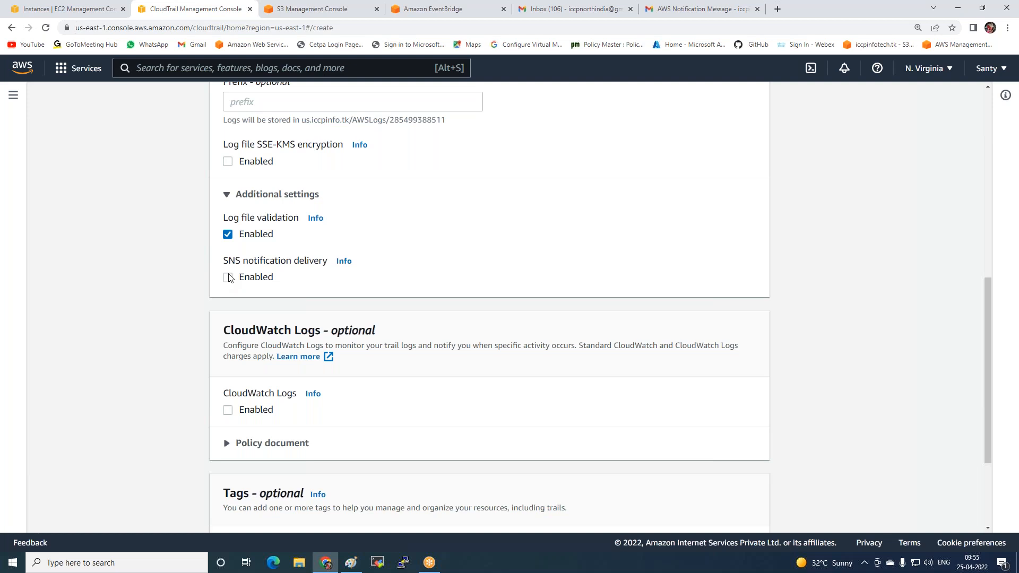
pyautogui.click(229, 277)
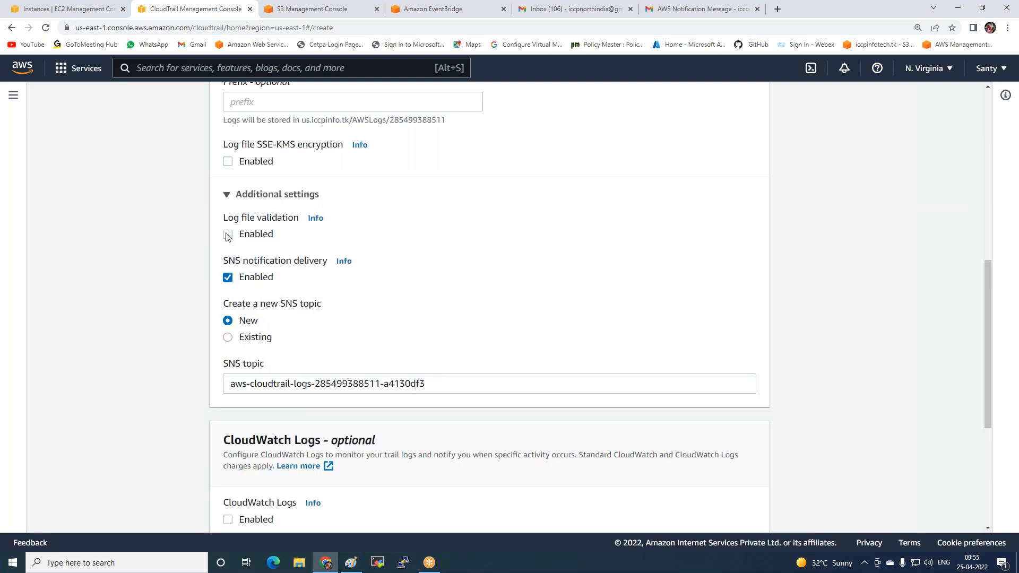
pyautogui.click(265, 339)
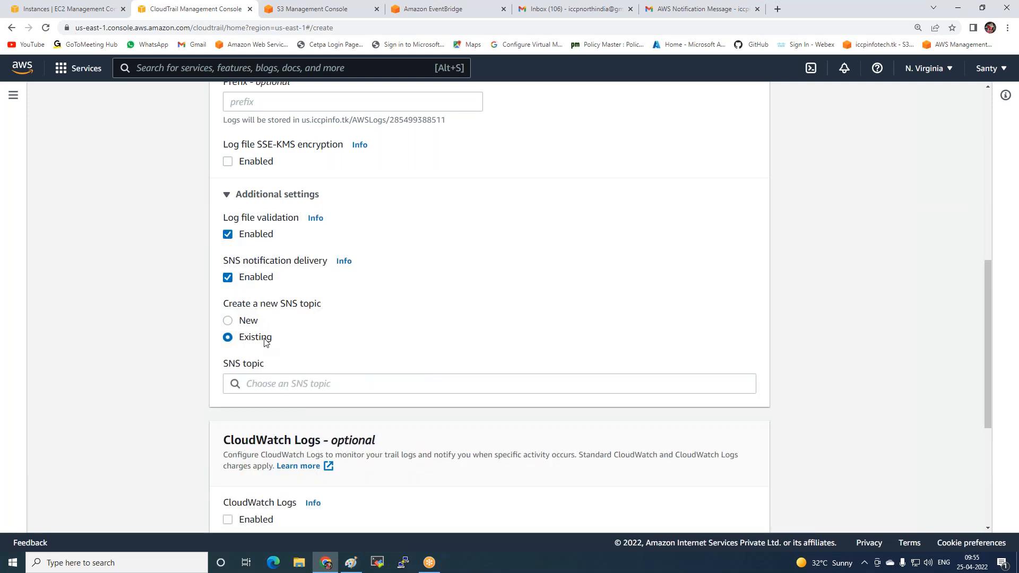
pyautogui.click(284, 383)
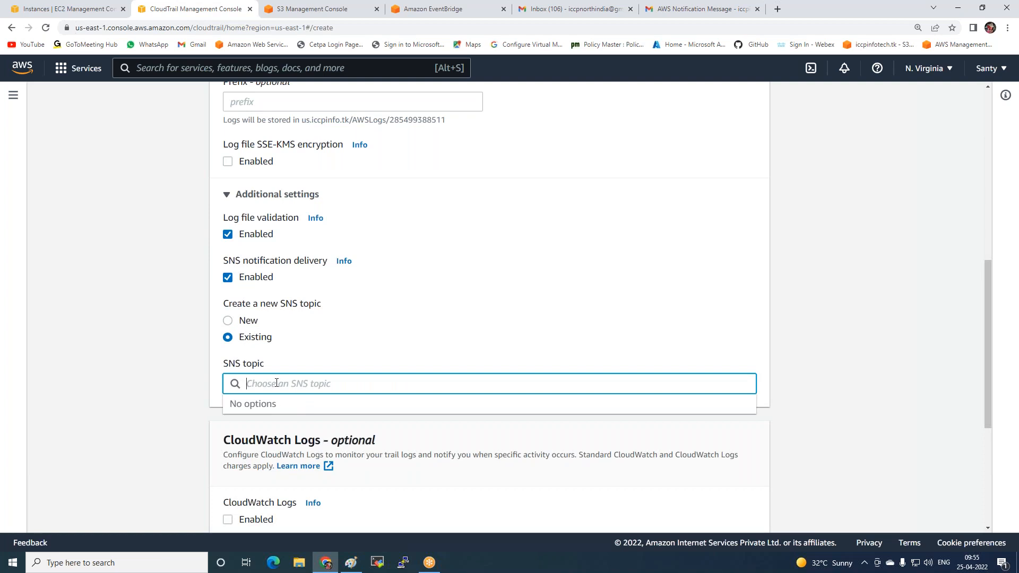
pyautogui.click(231, 321)
pyautogui.click(229, 338)
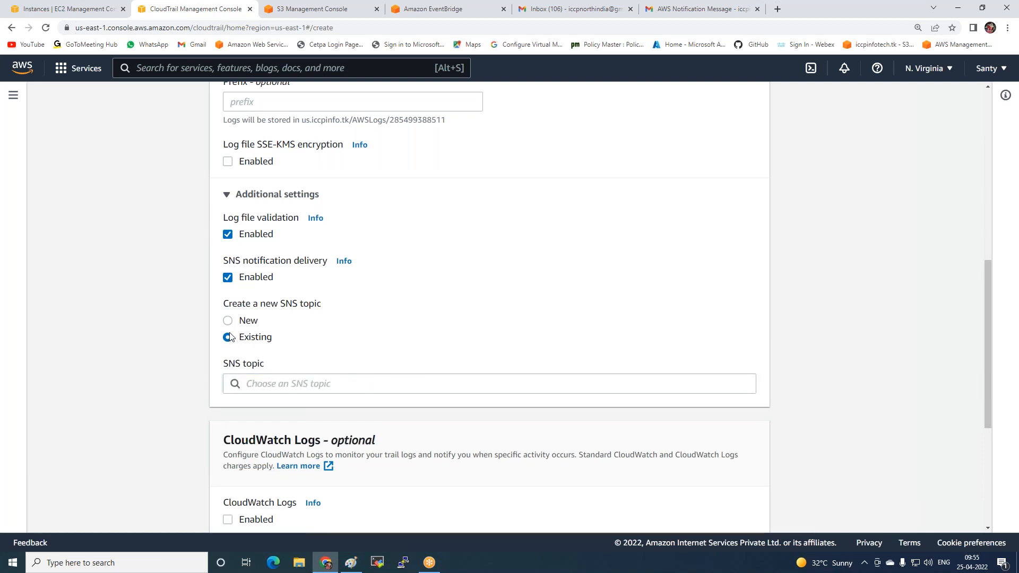
pyautogui.click(294, 383)
pyautogui.scroll(-2, 304, 379)
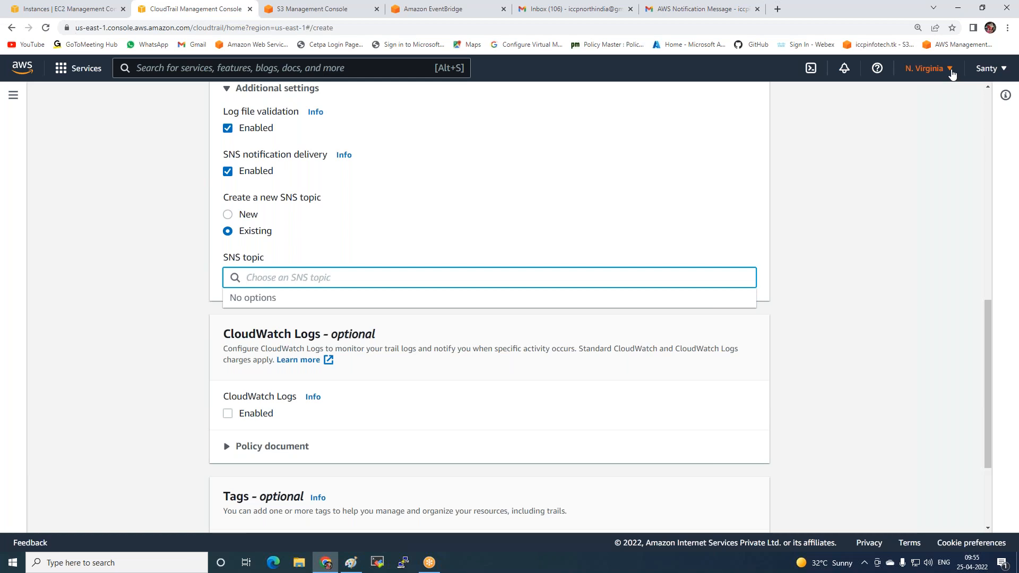
# Switch the region to Asia Pacific (Mumbai) and name the new trail my-iccp
pyautogui.click(952, 75)
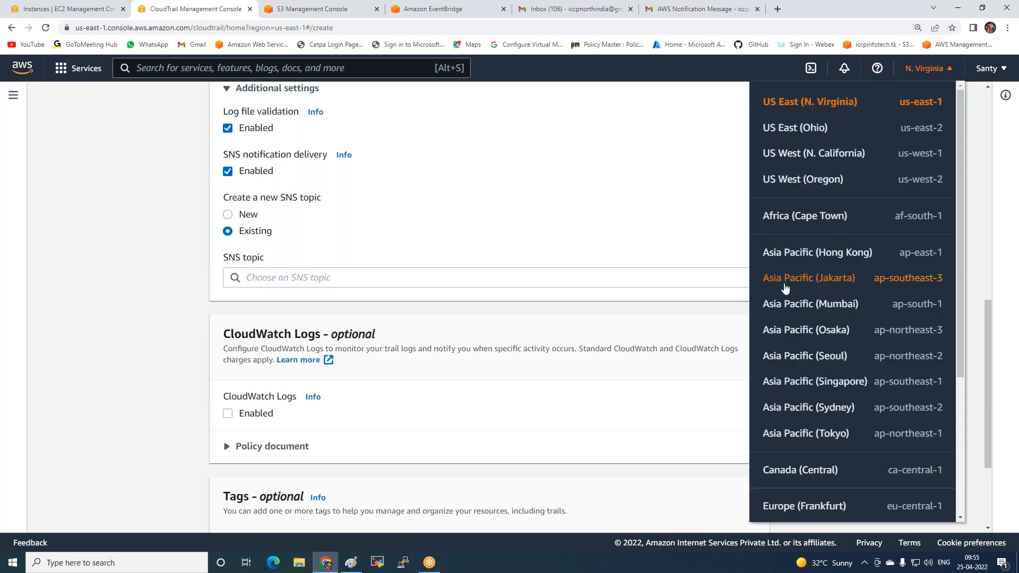
pyautogui.click(787, 305)
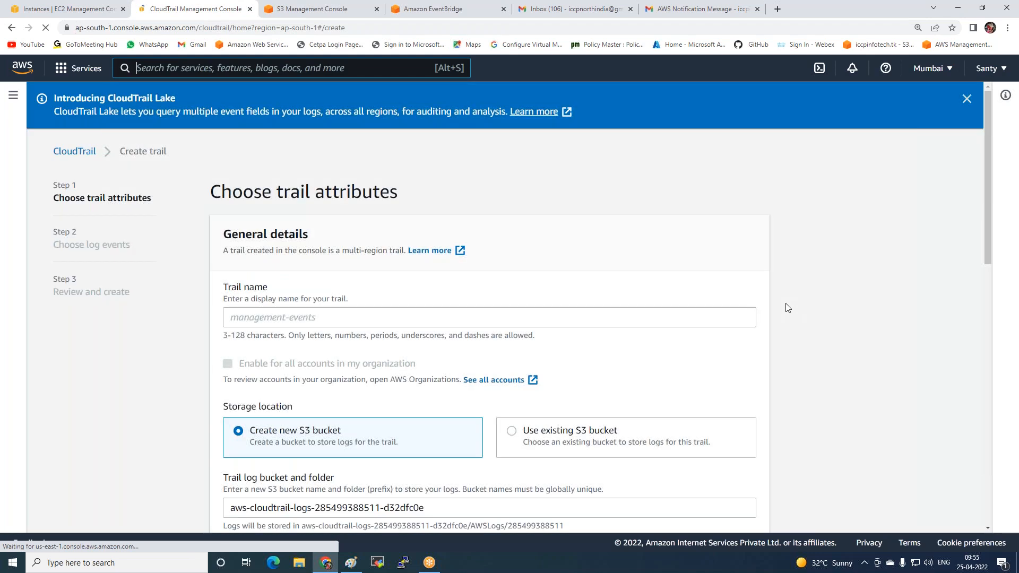
pyautogui.click(308, 317)
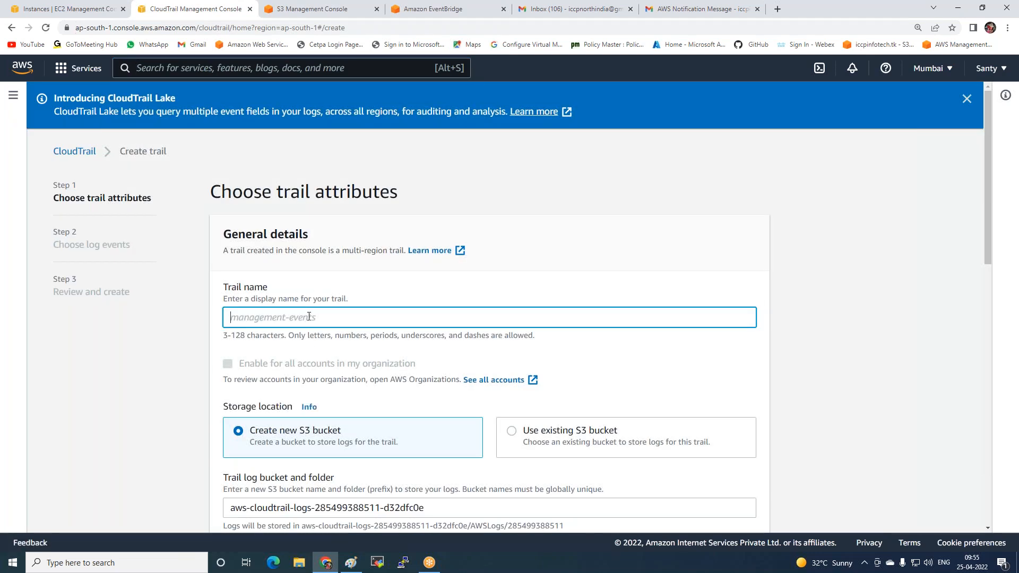
pyautogui.write('my-iccp')
# Set the my-iccp trail's storage location to an existing S3 bucket and choose us.iccpinfo.tk as the log bucket
pyautogui.click(512, 431)
pyautogui.scroll(-4, 528, 303)
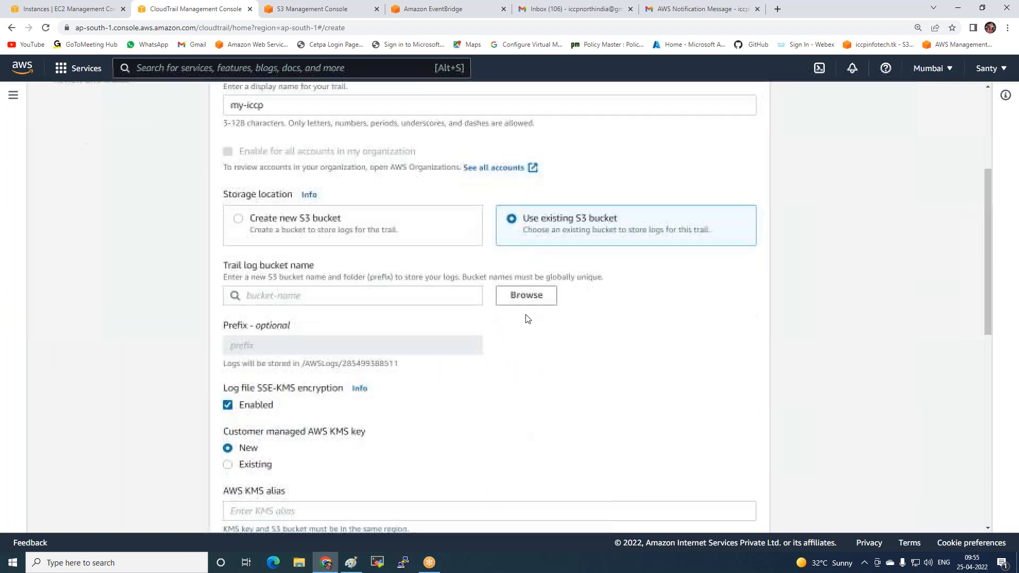
pyautogui.click(526, 296)
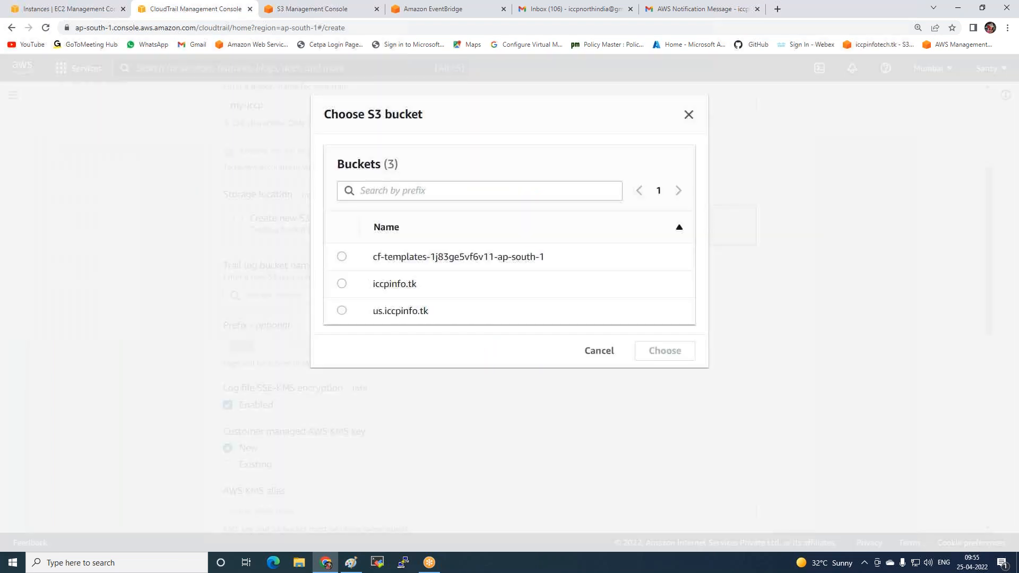
pyautogui.click(342, 310)
pyautogui.click(662, 352)
# Disable log file SSE-KMS encryption and enable SNS notification delivery with the existing Scaling-SNS topic
pyautogui.scroll(-3, 497, 350)
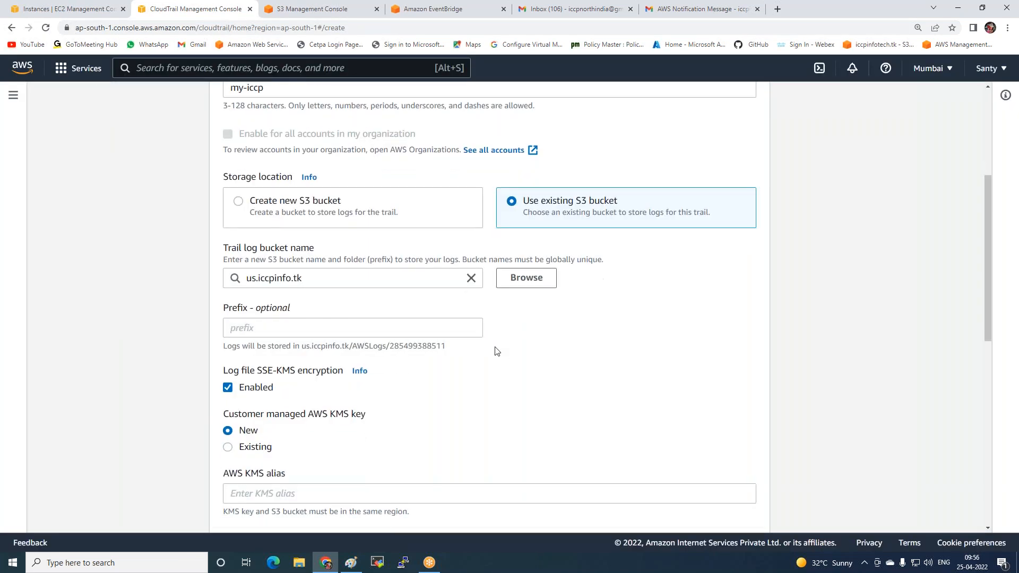
pyautogui.click(228, 245)
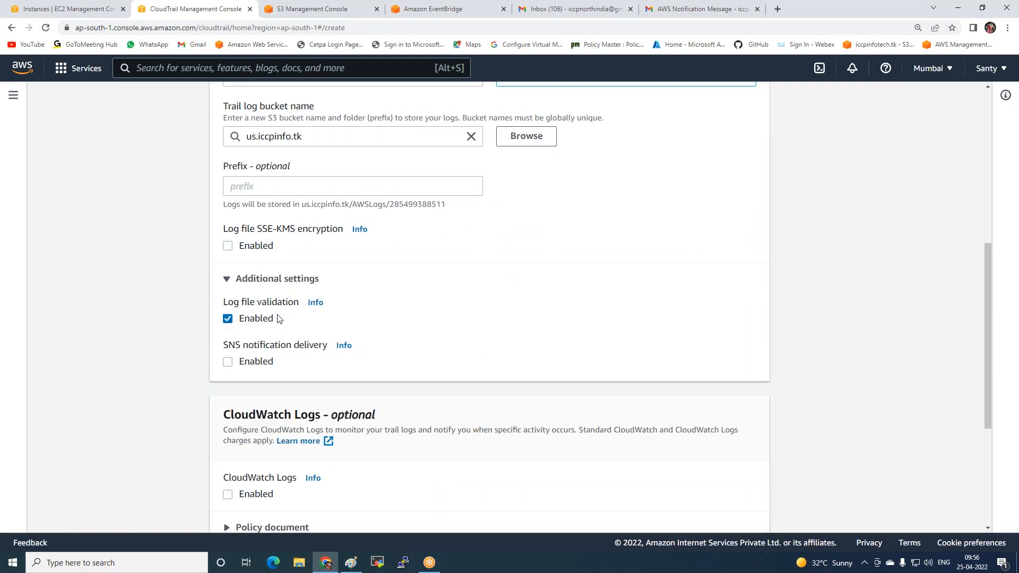
pyautogui.scroll(-2, 273, 319)
pyautogui.click(228, 255)
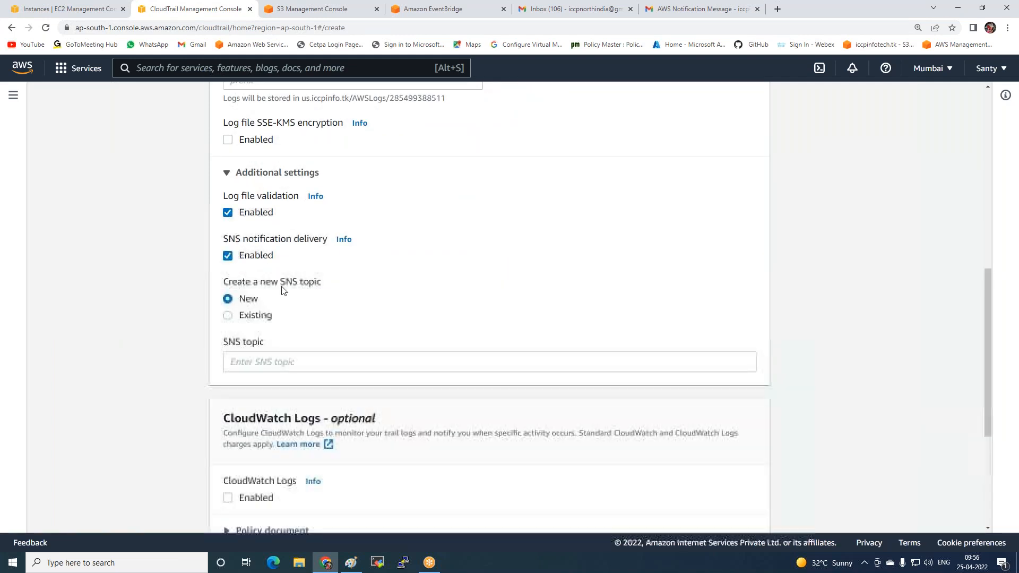
pyautogui.click(255, 317)
pyautogui.click(283, 363)
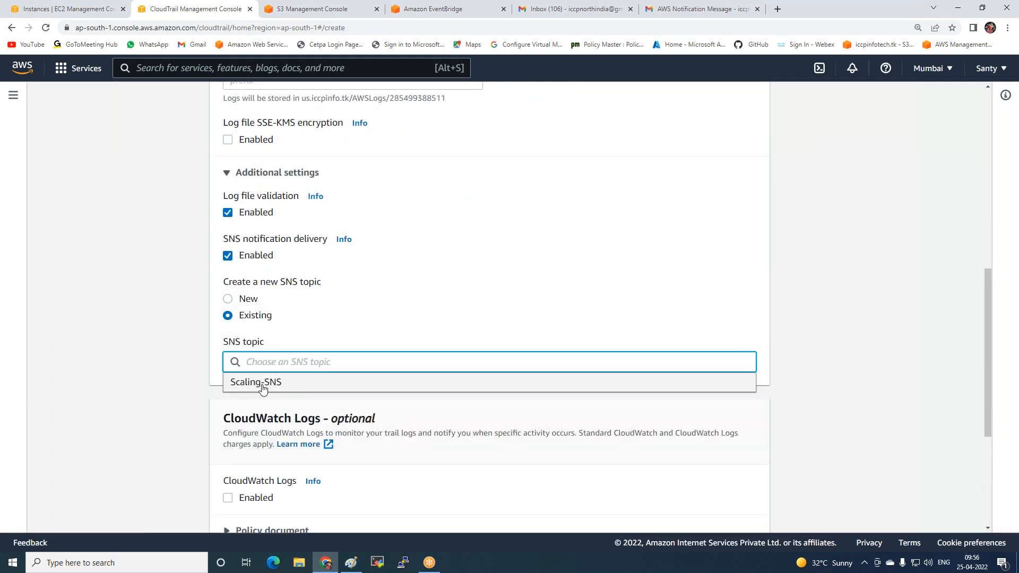
pyautogui.click(280, 383)
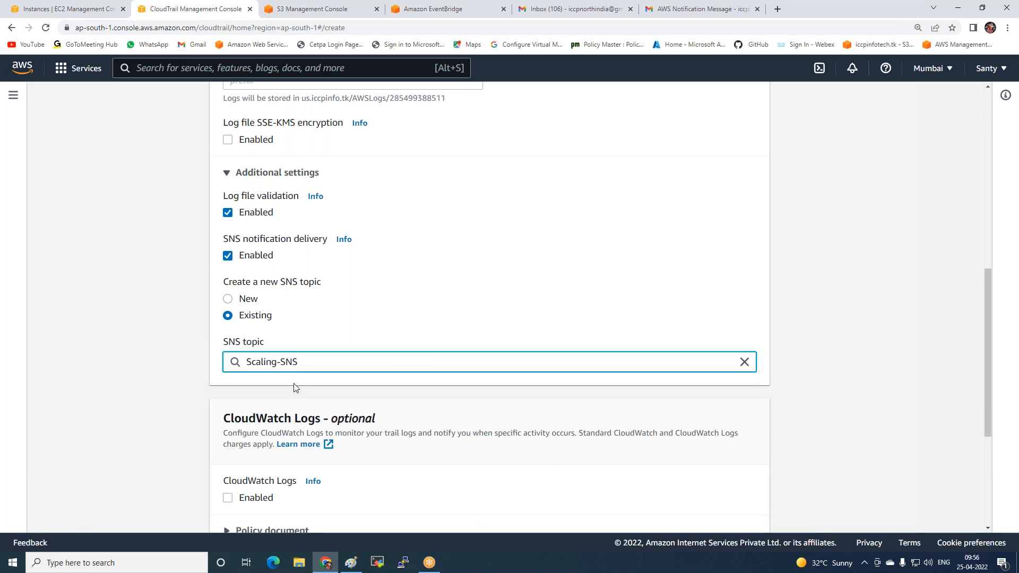
# Keep the default management events with read and write activity, review the trail configuration, and create the my-iccp trail
pyautogui.scroll(-5, 294, 383)
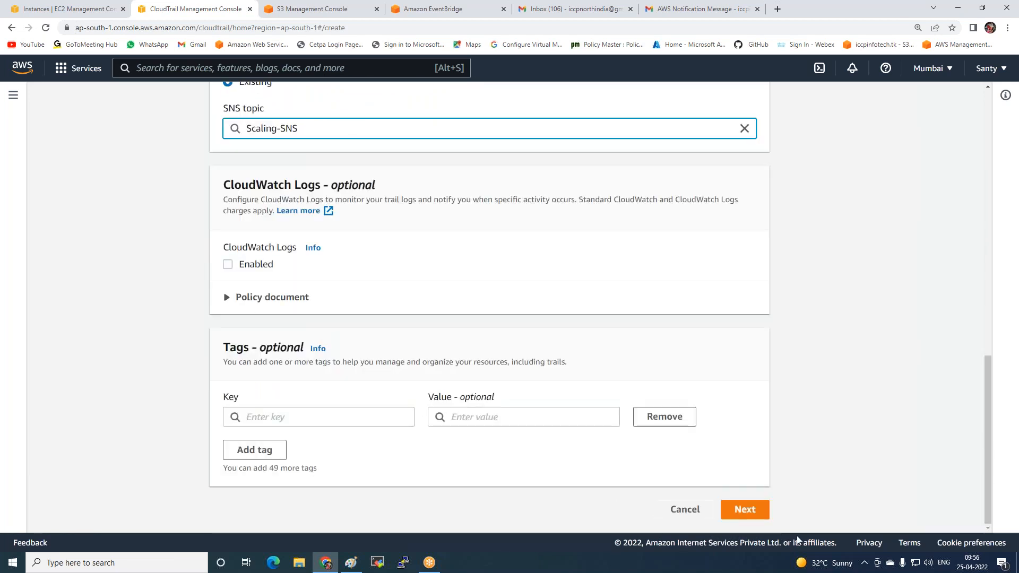
pyautogui.click(744, 510)
pyautogui.scroll(-3, 749, 512)
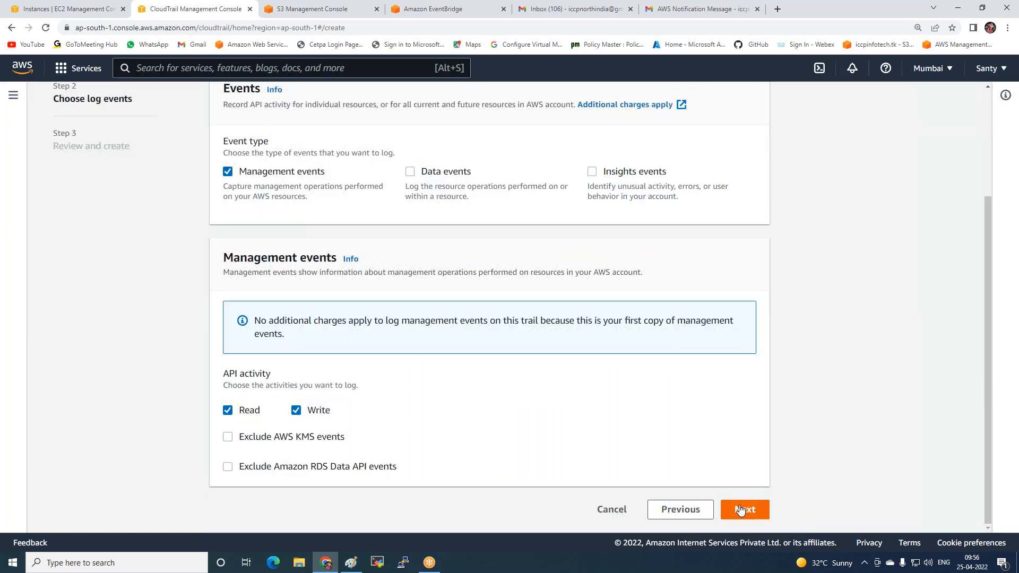
pyautogui.click(746, 510)
pyautogui.scroll(-10, 690, 427)
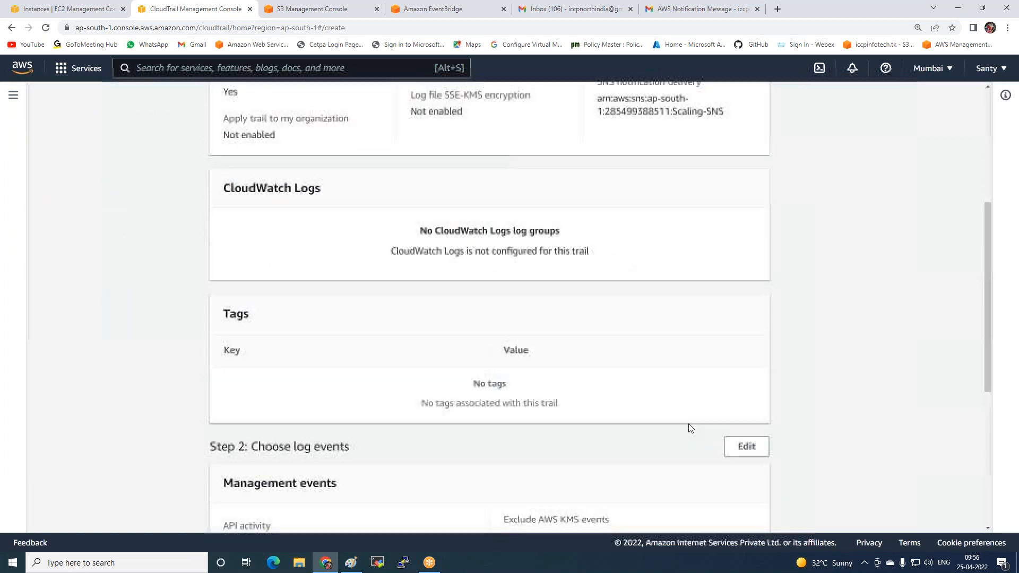
pyautogui.scroll(8, 743, 474)
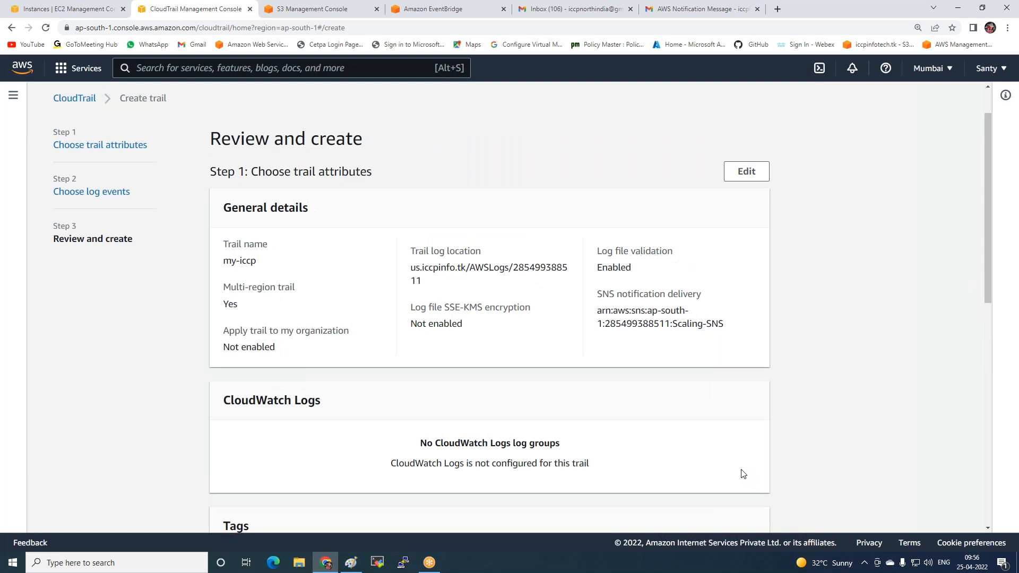
pyautogui.scroll(-10, 743, 474)
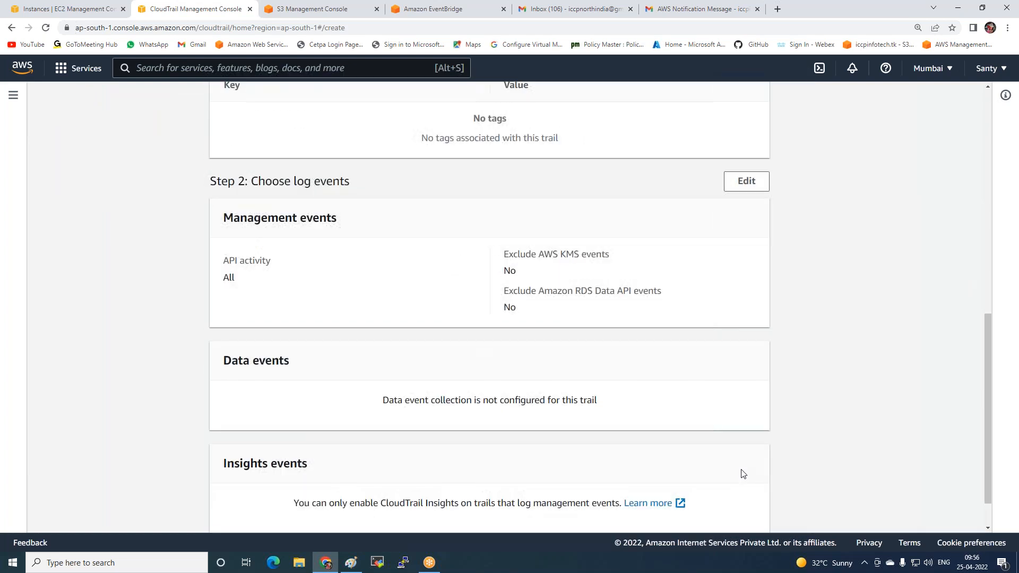
pyautogui.click(720, 515)
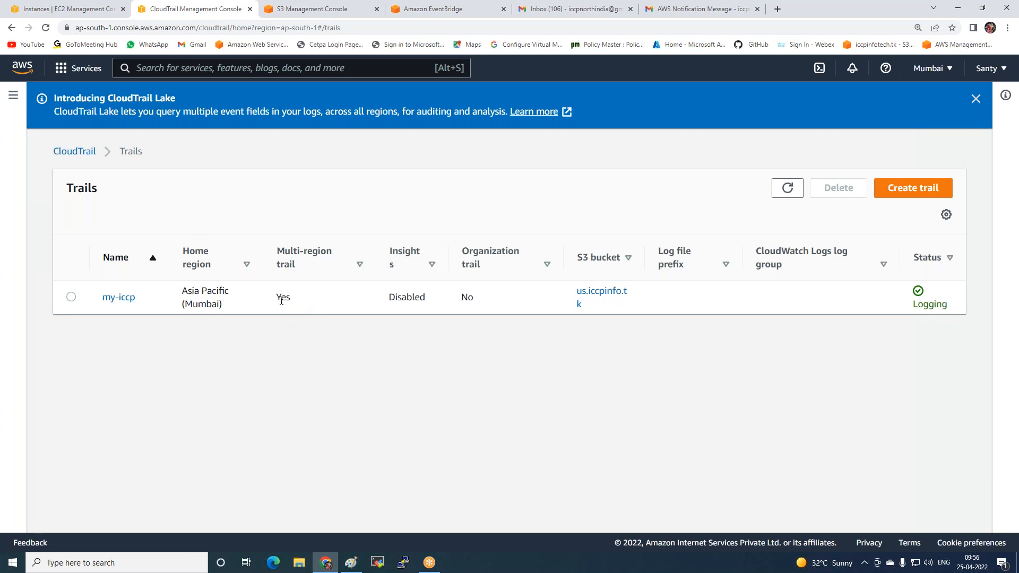
# Select the my-iccp trail in the trails list and examine its multi-region setting
pyautogui.click(360, 266)
pyautogui.click(71, 297)
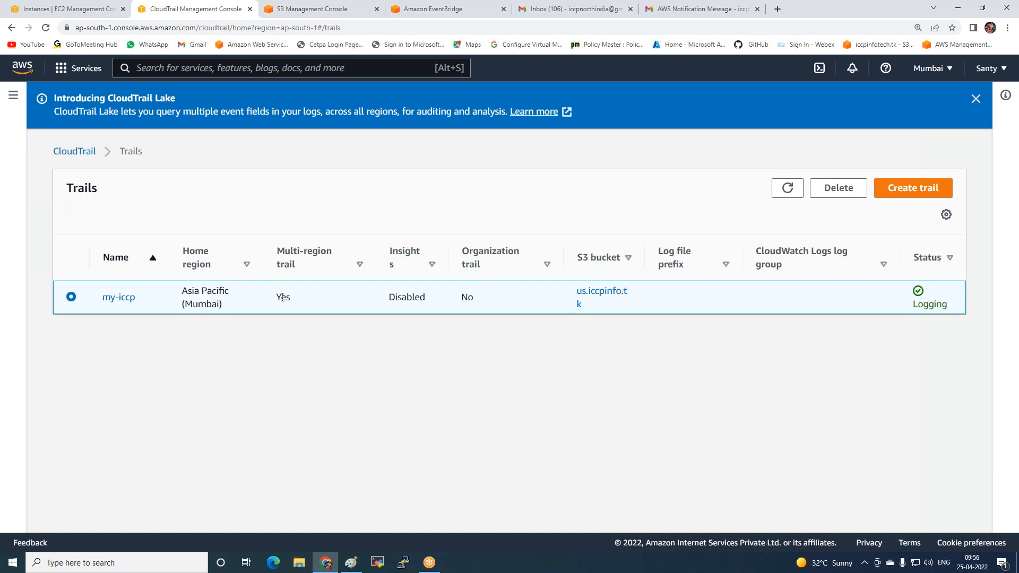
pyautogui.click(359, 265)
pyautogui.click(287, 264)
# Start launching a new EC2 instance in the Mumbai region and name it myserver
pyautogui.click(40, 11)
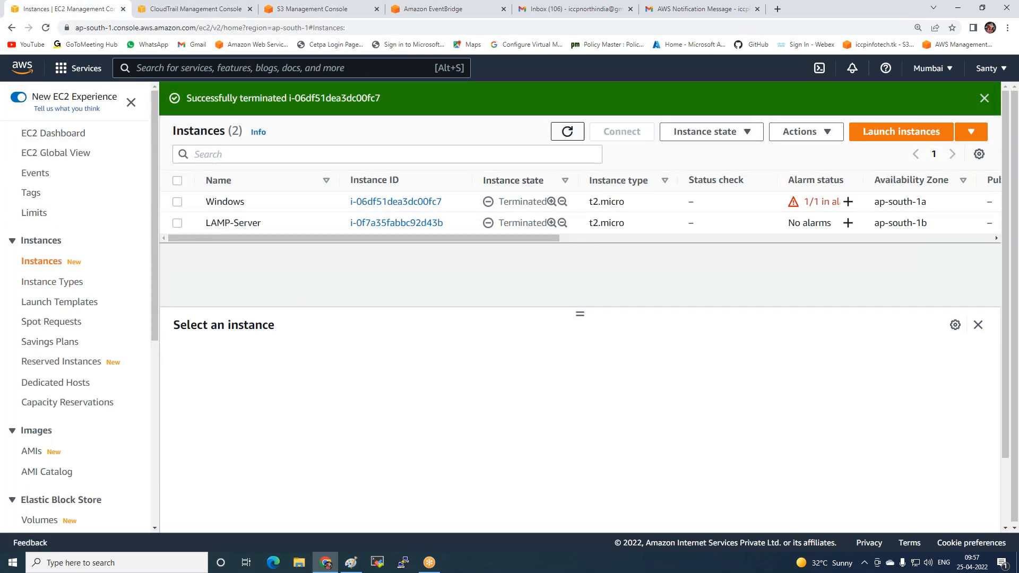
pyautogui.click(565, 132)
pyautogui.click(901, 132)
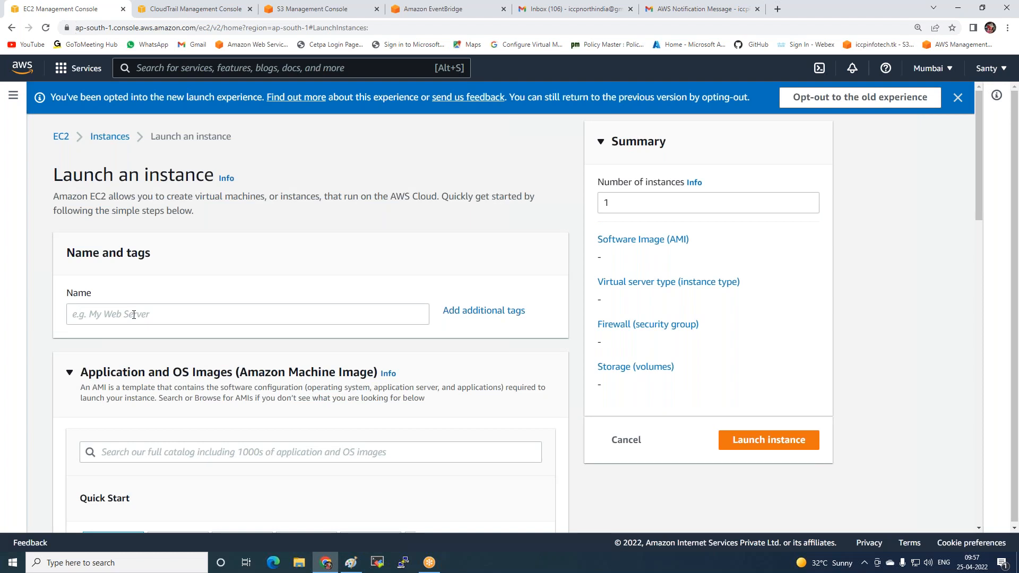
pyautogui.click(134, 315)
pyautogui.write('n')
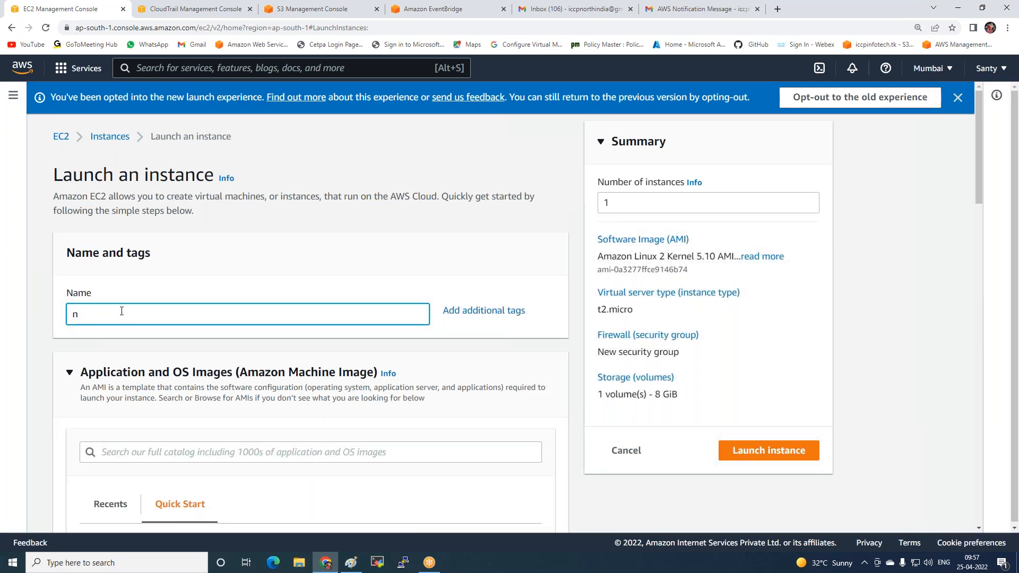
pyautogui.press('BackSpace')
pyautogui.write('myserver')
pyautogui.scroll(-4, 73, 465)
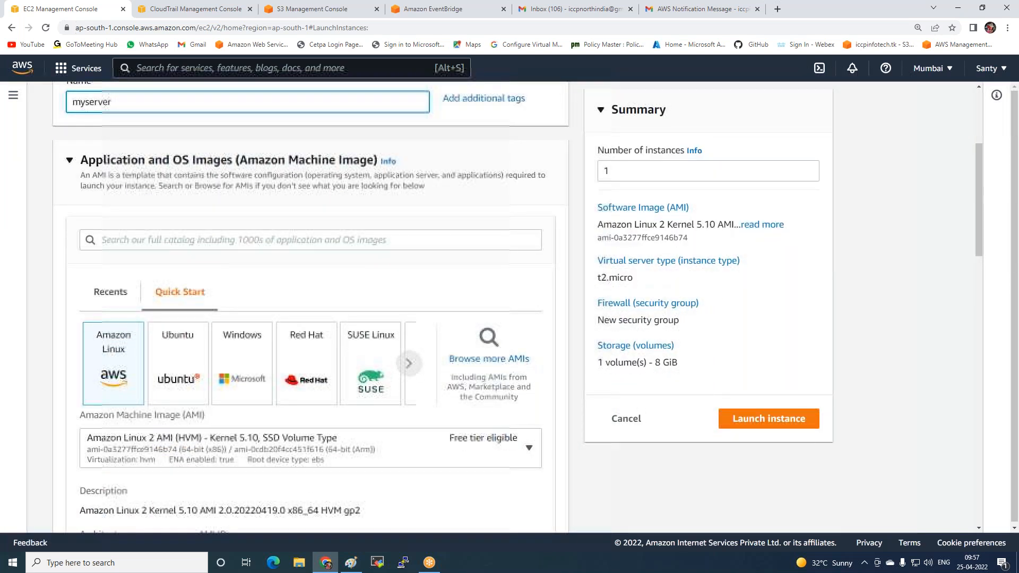
# Launch myserver on Amazon Linux 2 as t2.micro with an existing key pair and default settings, and refresh the instances list
pyautogui.scroll(-7, 122, 423)
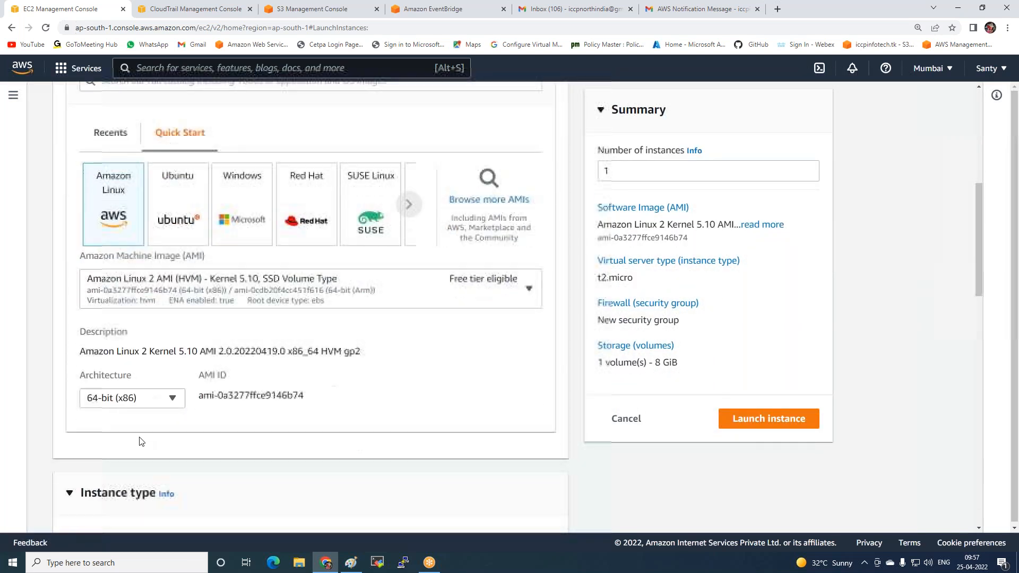
pyautogui.scroll(-3, 121, 423)
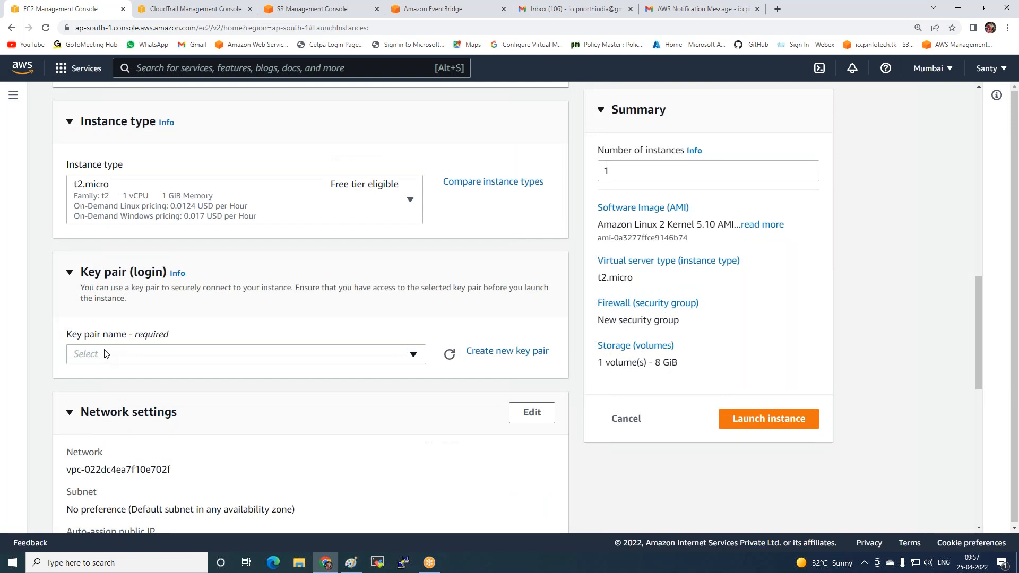
pyautogui.click(90, 354)
pyautogui.click(89, 443)
pyautogui.click(100, 361)
pyautogui.click(93, 416)
pyautogui.scroll(-10, 102, 428)
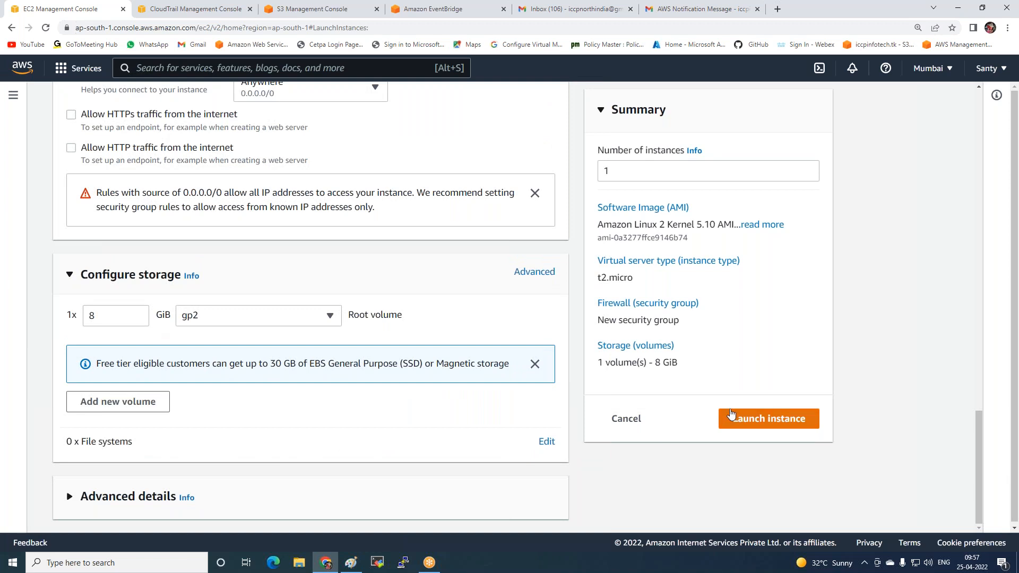
pyautogui.click(721, 412)
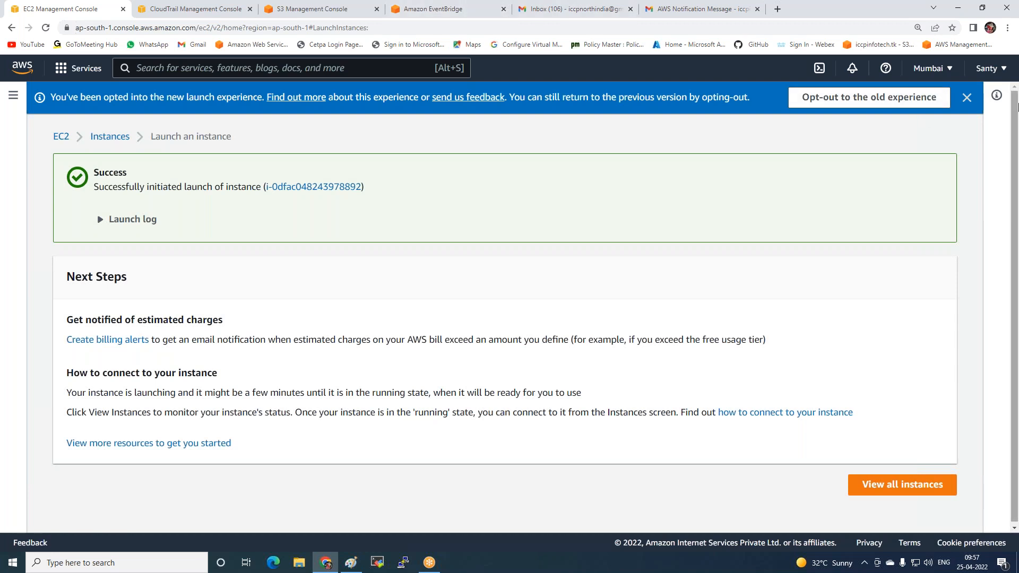
pyautogui.click(876, 484)
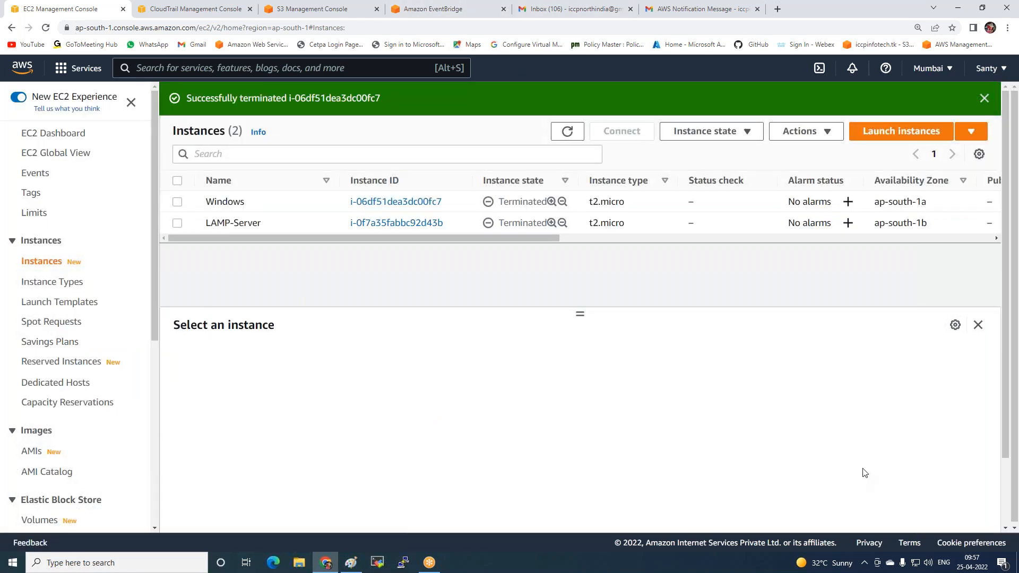
pyautogui.click(567, 131)
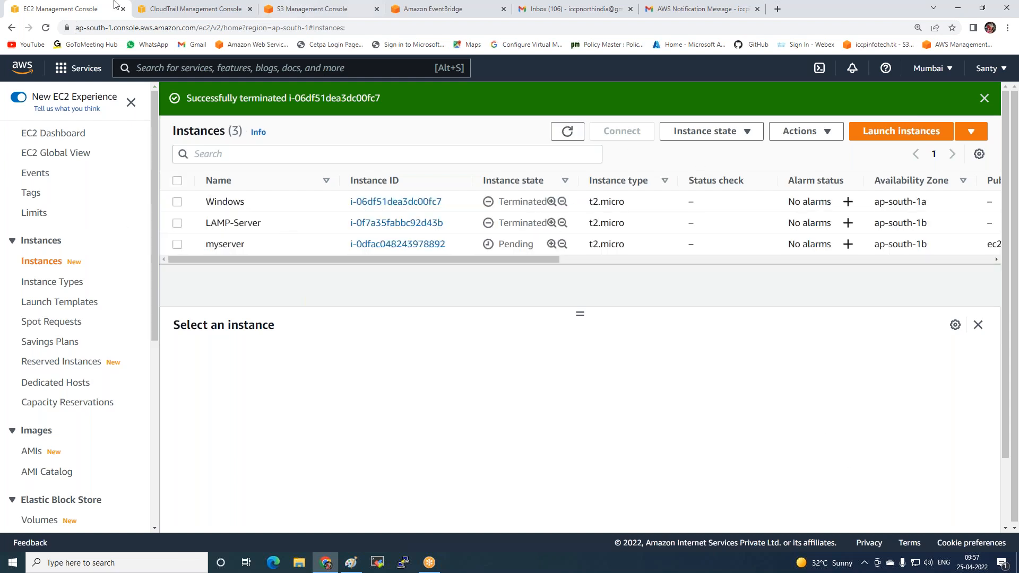
# Open the CloudTrail event history and refresh it to look for the new instance launch events
pyautogui.click(202, 13)
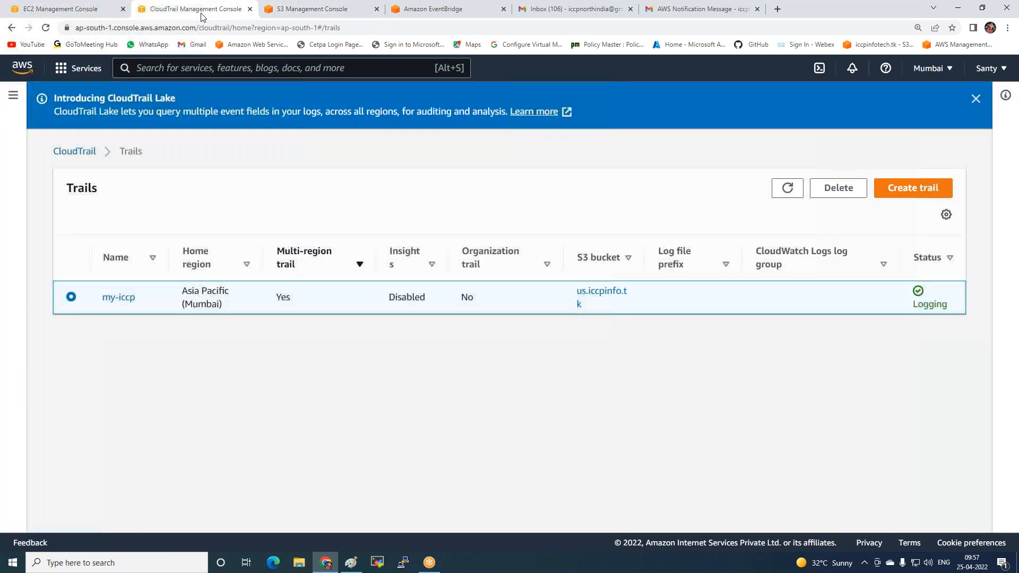
pyautogui.click(85, 152)
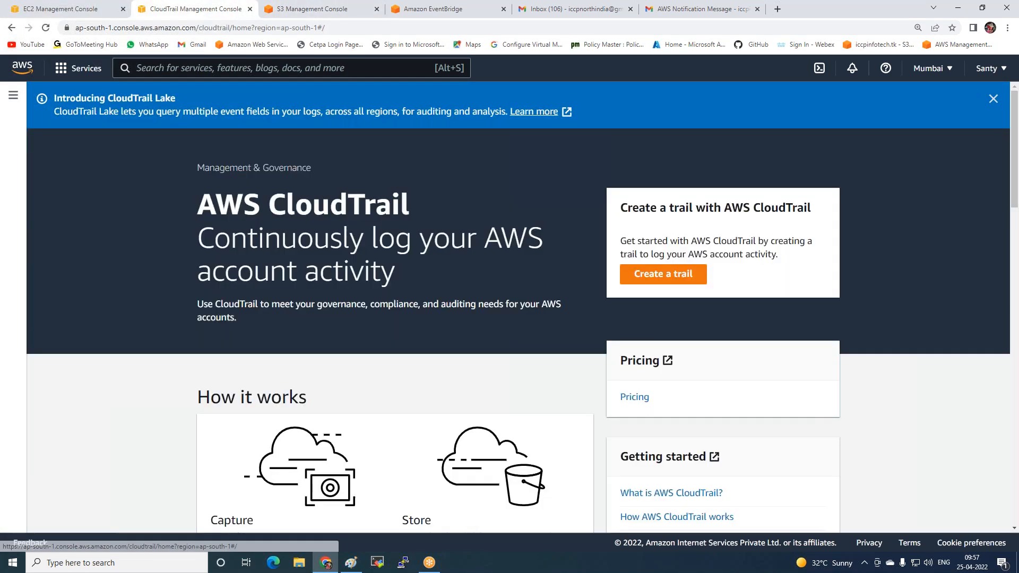
pyautogui.click(14, 96)
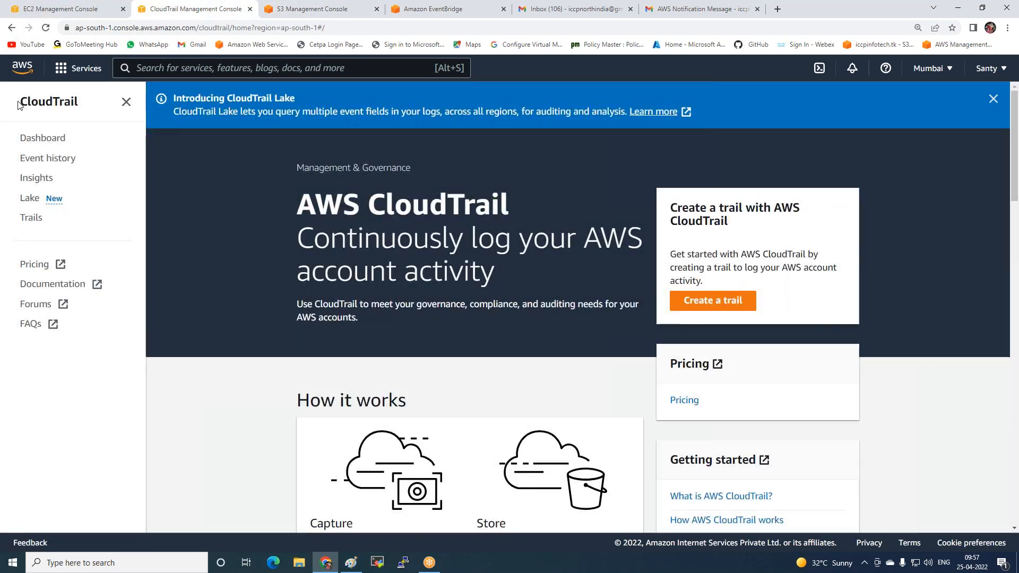
pyautogui.click(28, 161)
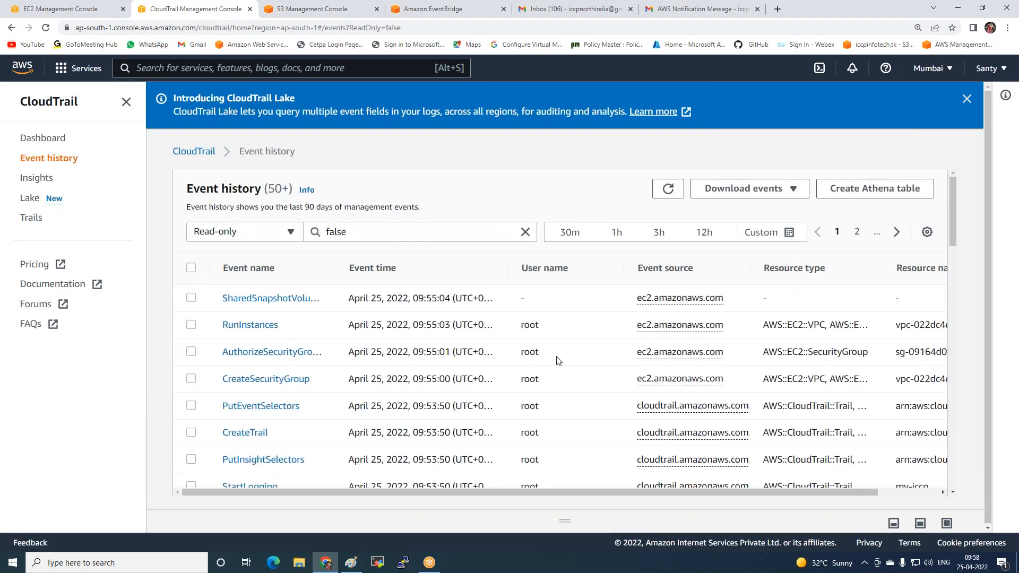
pyautogui.click(668, 190)
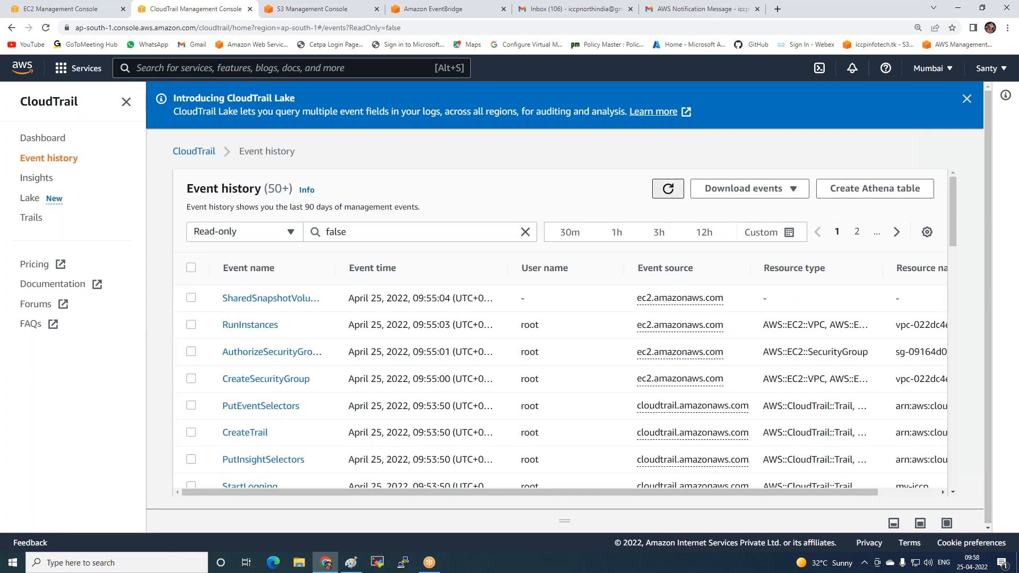
pyautogui.click(677, 189)
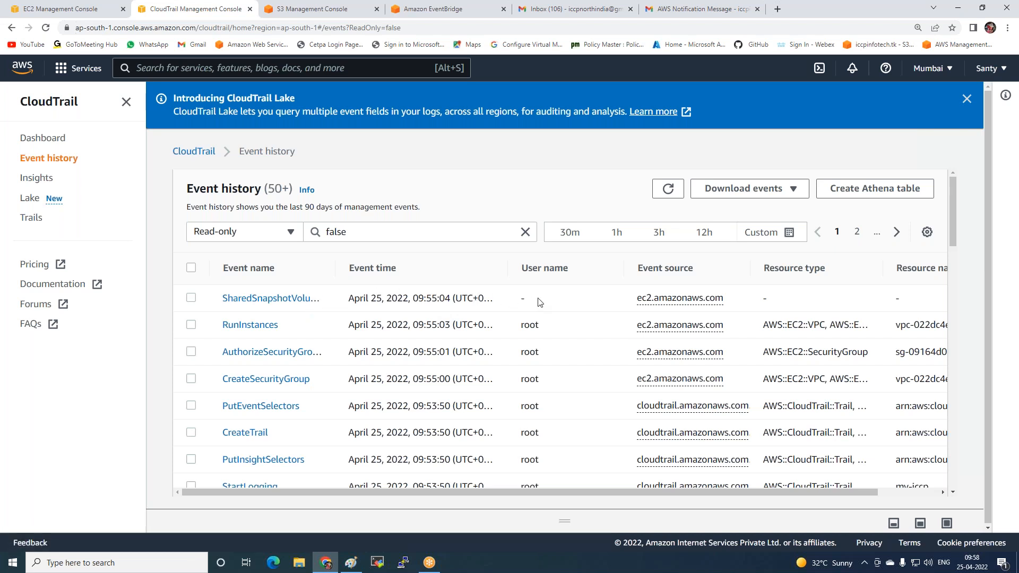
pyautogui.click(668, 188)
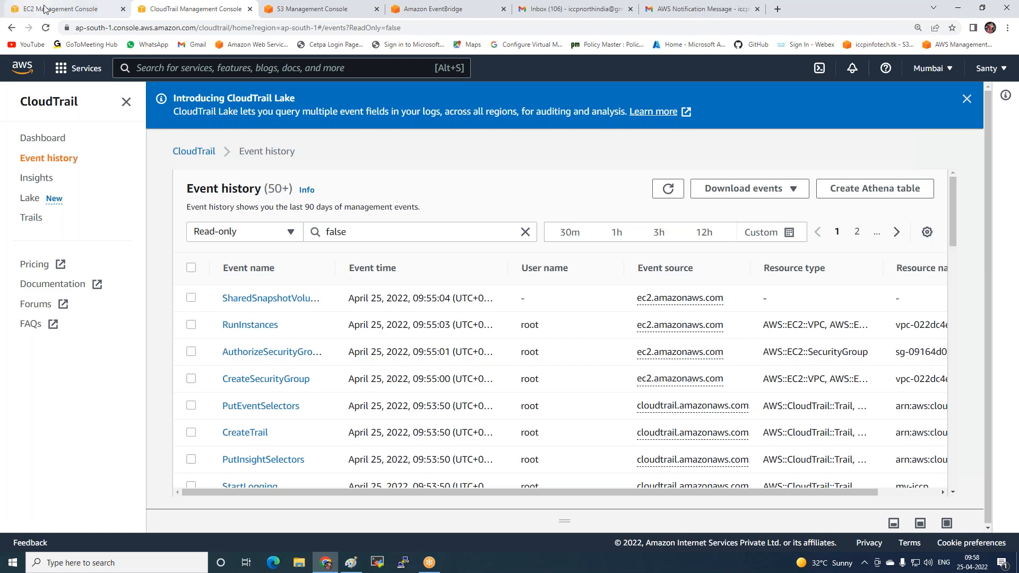
# Open the AWSLogs folder in the us.iccpinfo.tk S3 bucket and compare its subfolder name with the account ID
pyautogui.click(326, 14)
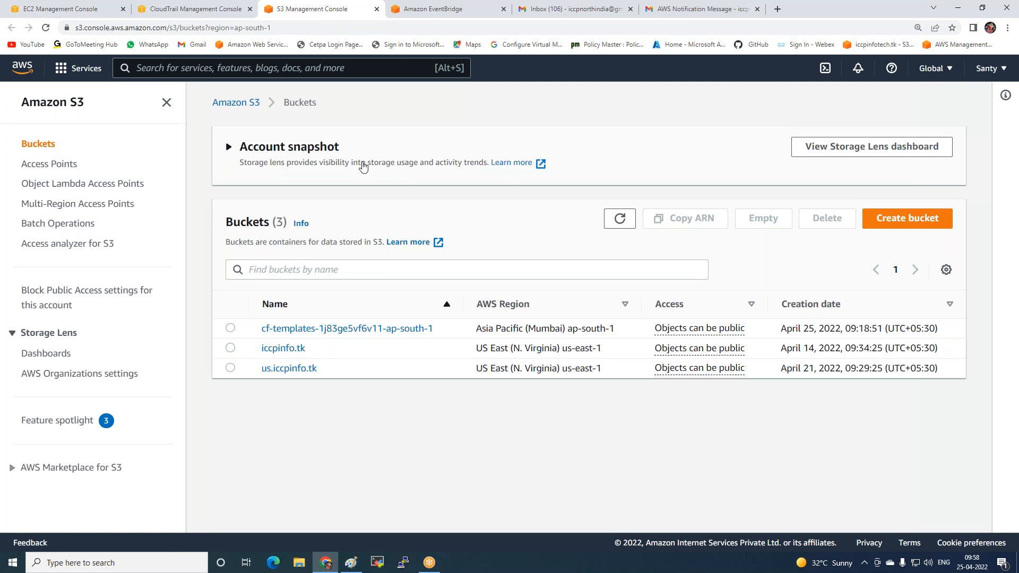
pyautogui.click(621, 220)
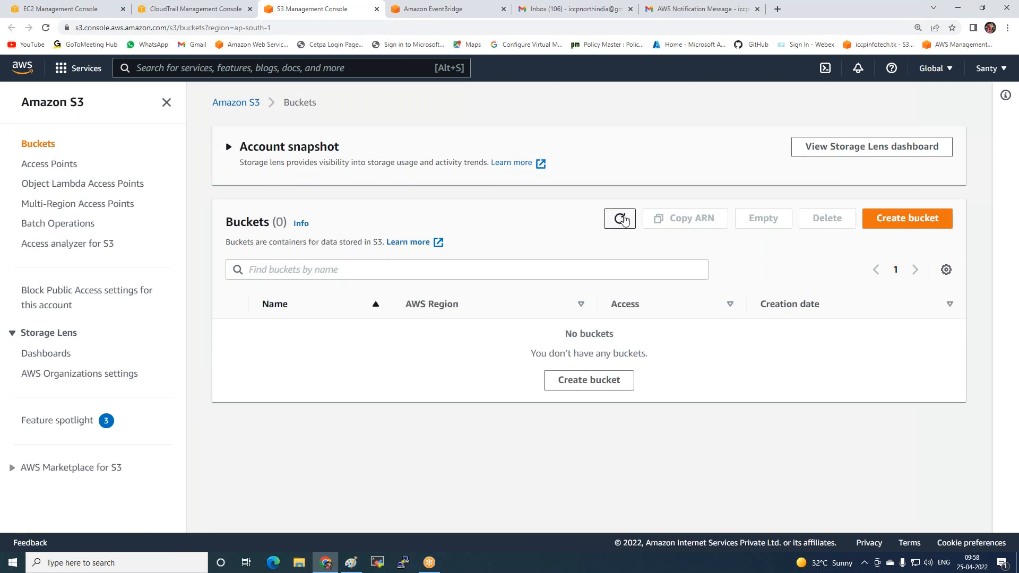
pyautogui.click(621, 219)
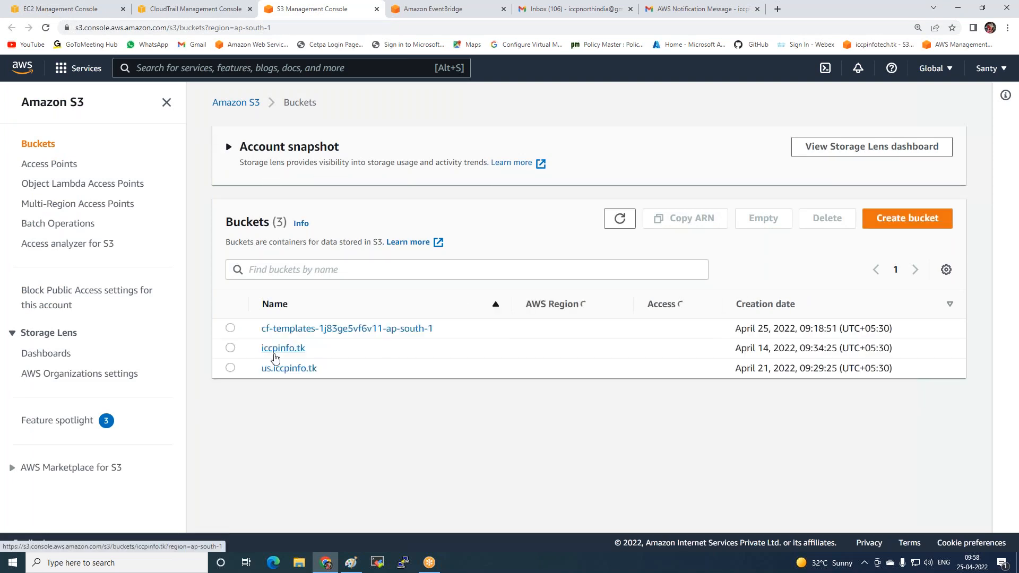
pyautogui.click(276, 371)
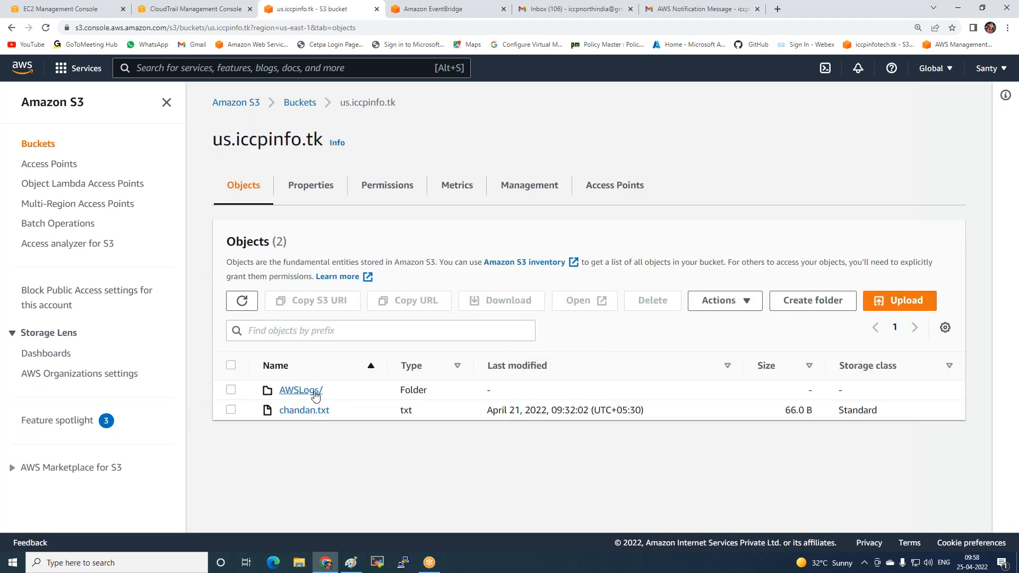
pyautogui.click(287, 391)
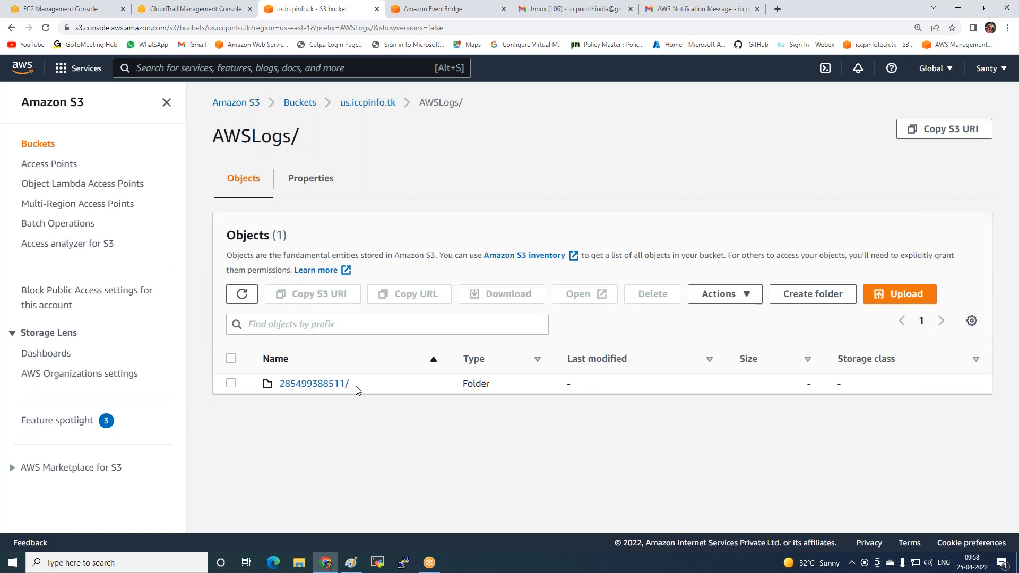
pyautogui.click(1004, 73)
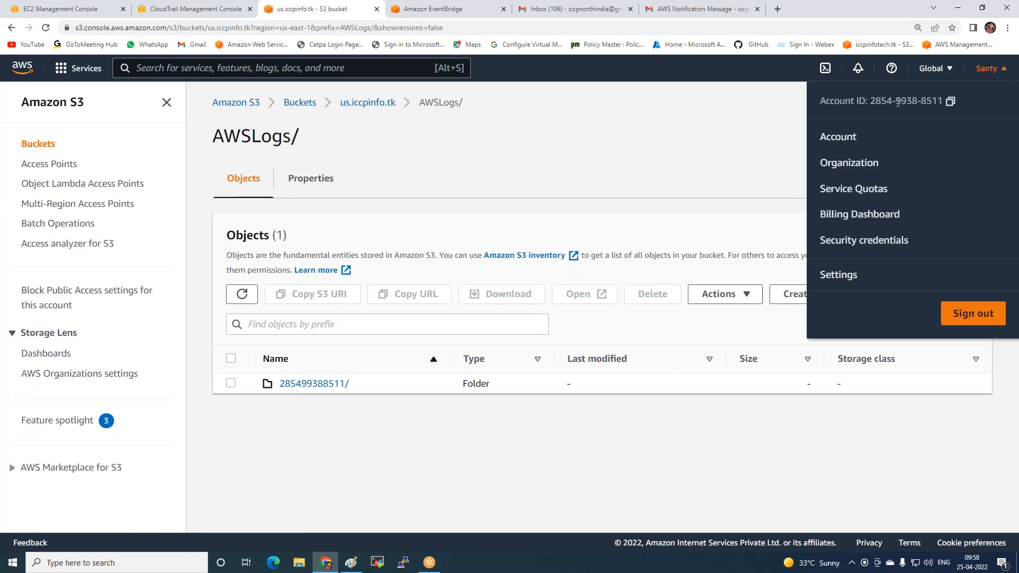
pyautogui.click(519, 400)
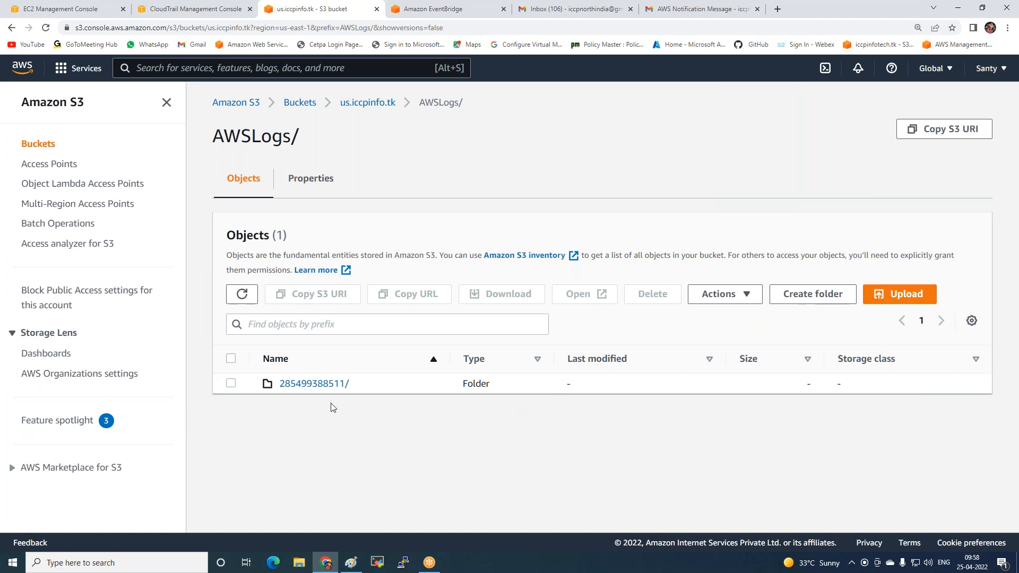
# Open the account's log folder and inspect its CloudTrail-Digest and CloudTrail folders for log objects
pyautogui.click(311, 388)
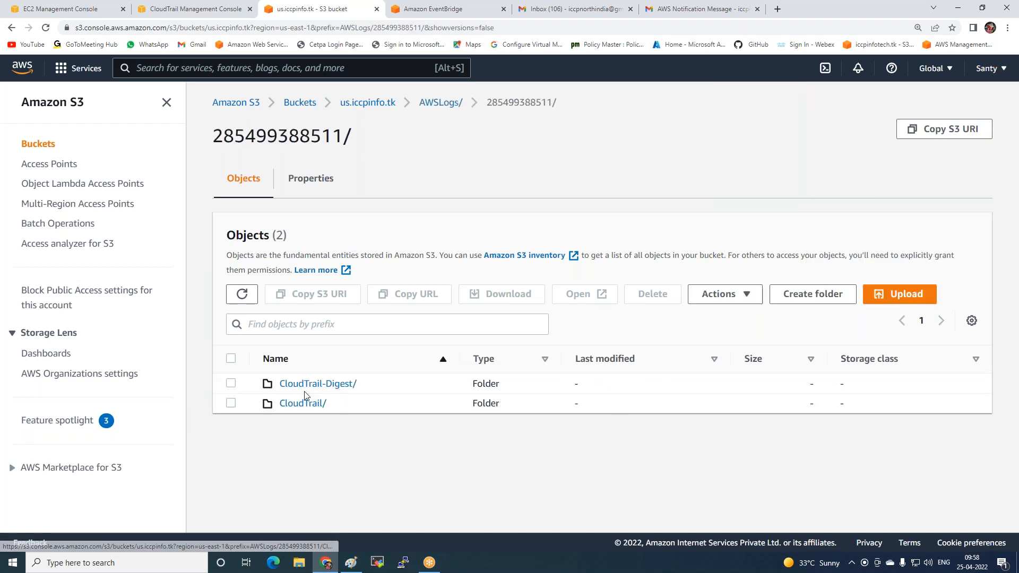
pyautogui.click(317, 384)
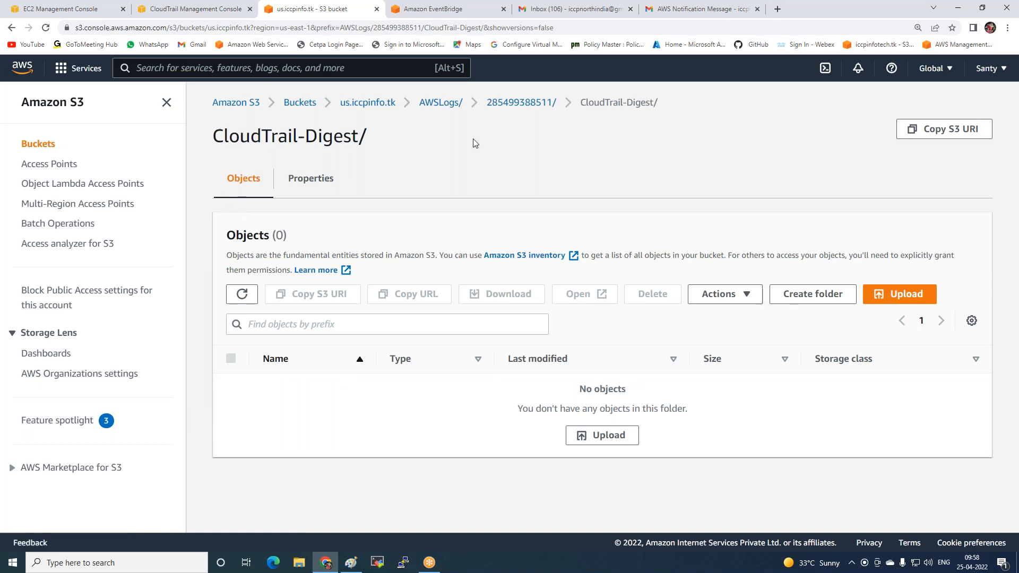
pyautogui.click(531, 105)
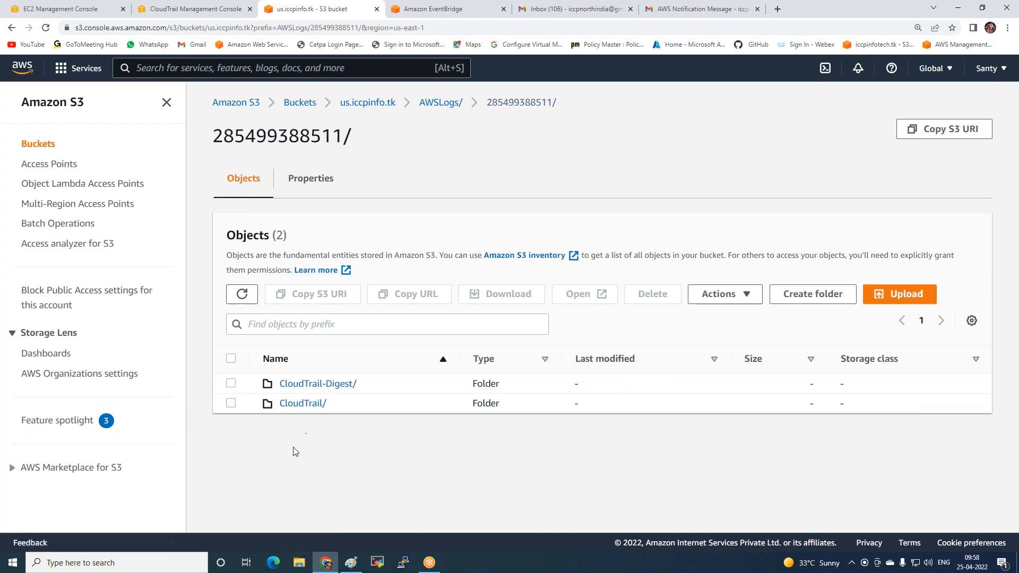
pyautogui.click(305, 405)
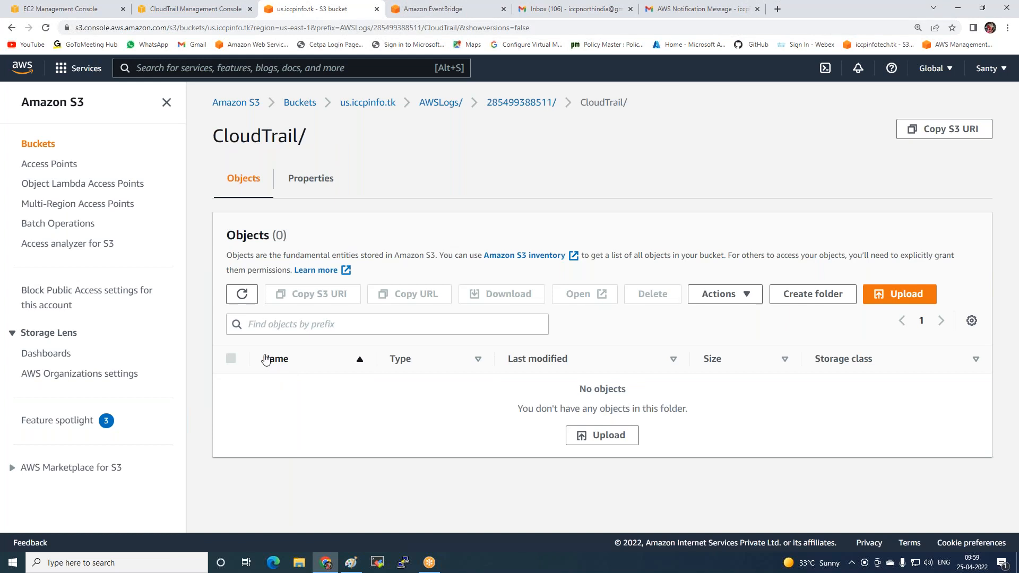
# Switch to Paint and add the text "Lambda --- Dynamodb" below the diagram, widening its text box and adding space between the dashes
pyautogui.click(791, 17)
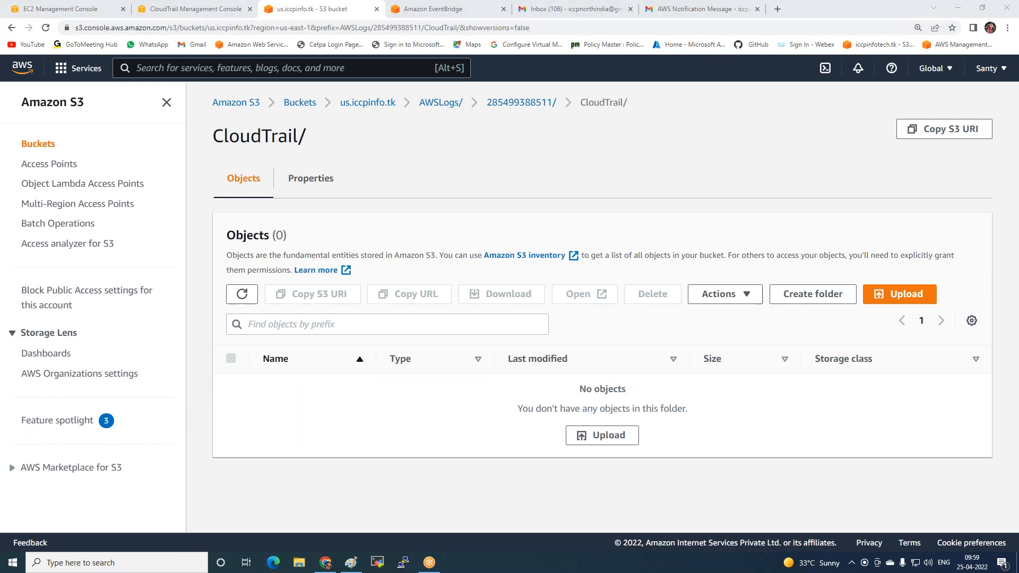
pyautogui.click(958, 8)
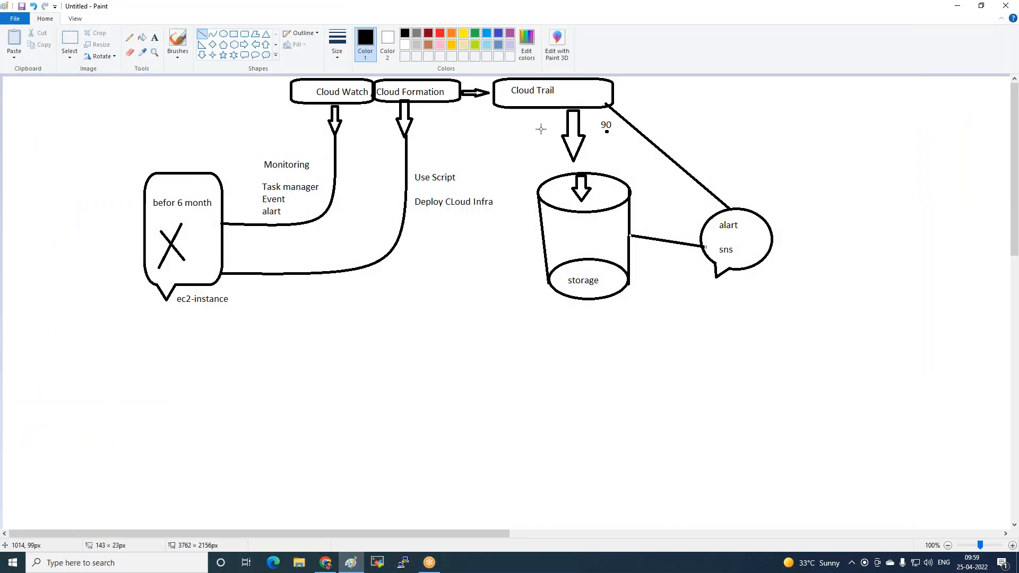
pyautogui.click(156, 43)
pyautogui.click(295, 362)
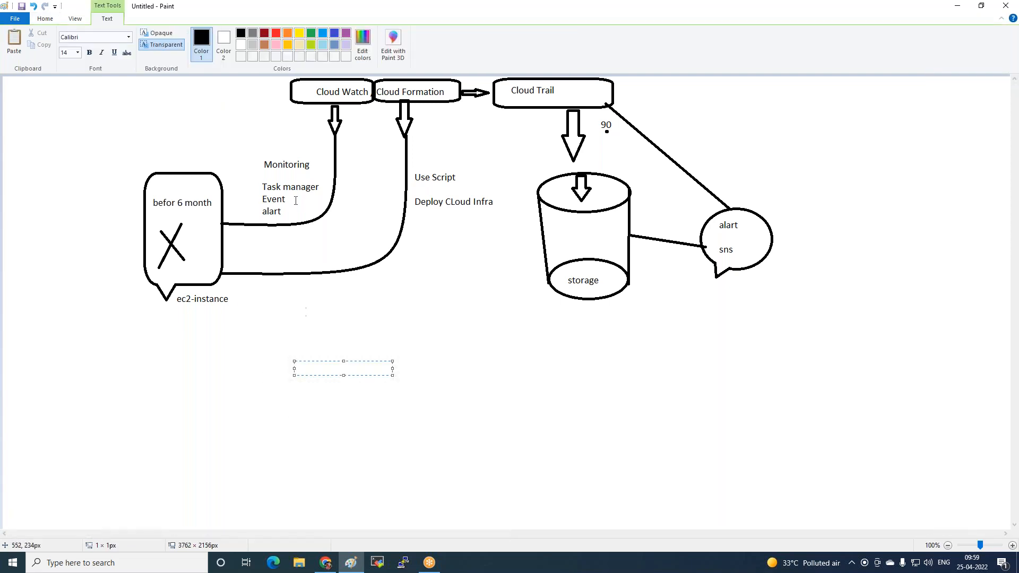
pyautogui.write('Lambda --- Dynamo')
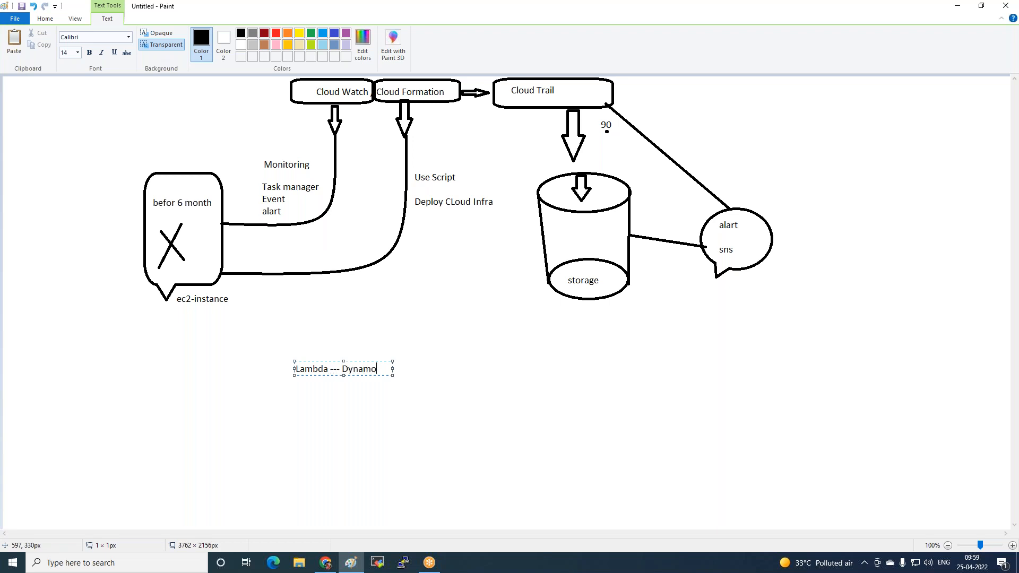
pyautogui.write('db')
pyautogui.moveTo(394, 375); pyautogui.dragTo(742, 393)
pyautogui.doubleClick(334, 369)
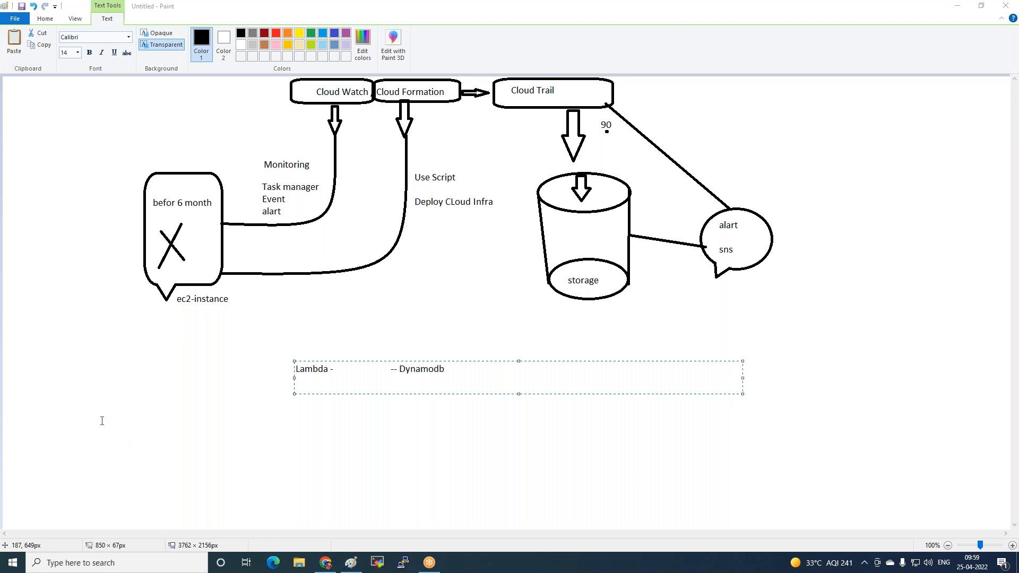
# Return to the CloudTrail event history in the browser and examine the older management events
pyautogui.click(326, 564)
pyautogui.click(192, 9)
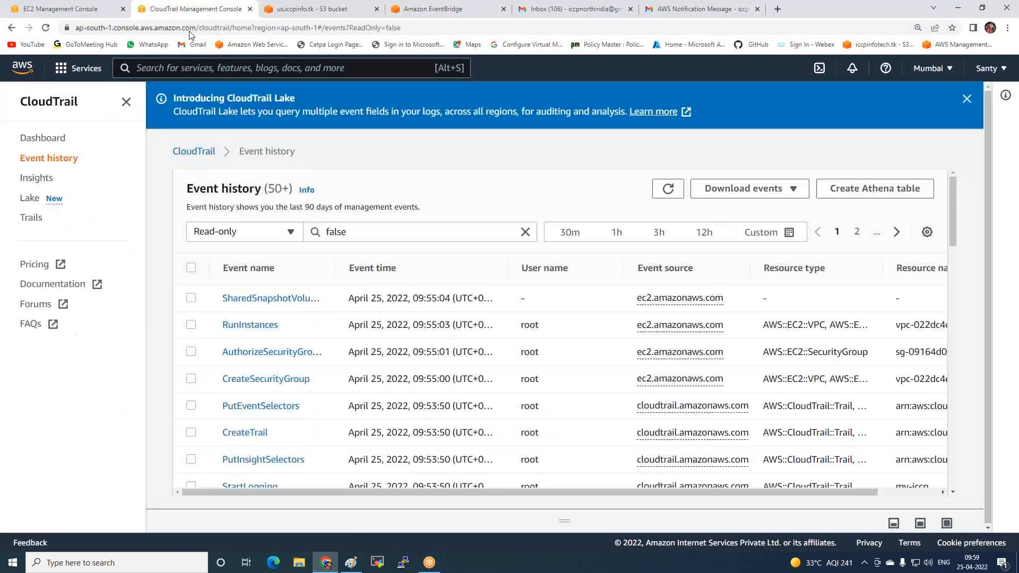
pyautogui.scroll(-5, 773, 160)
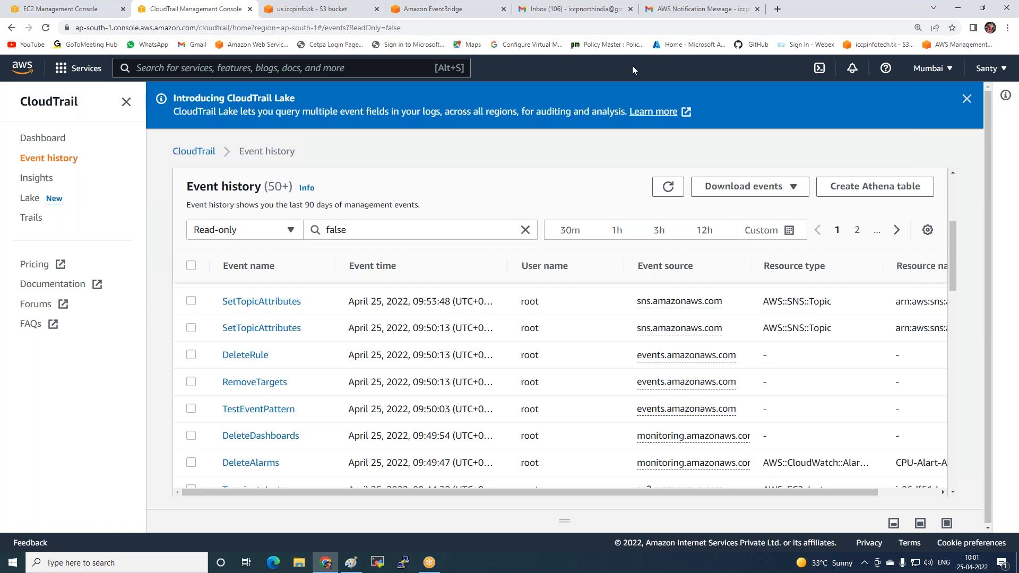
# View the EC2 instances, then reload the S3 CloudTrail log folder and recheck it and the CloudTrail-Digest folder for log objects
pyautogui.click(80, 8)
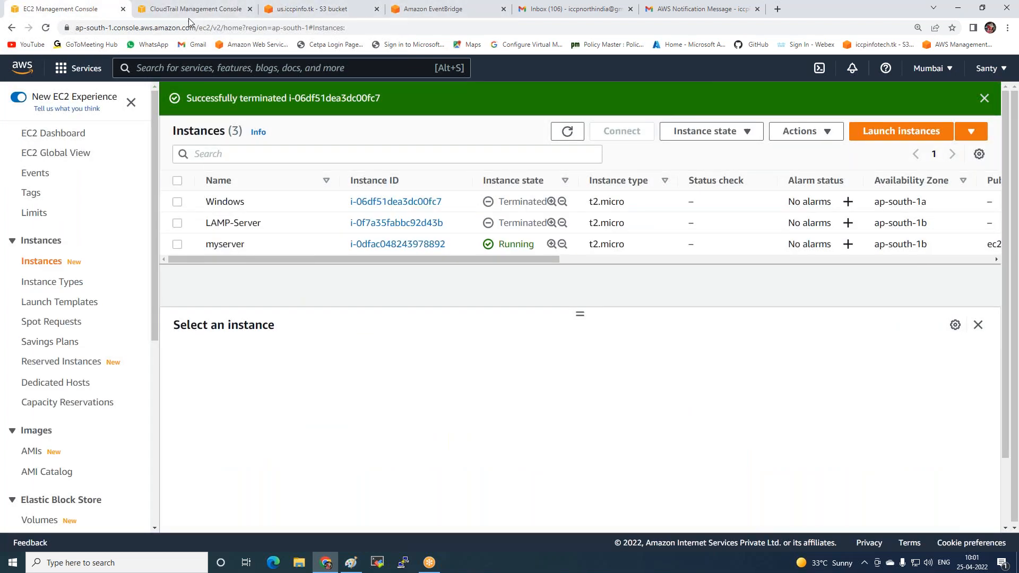
pyautogui.click(319, 11)
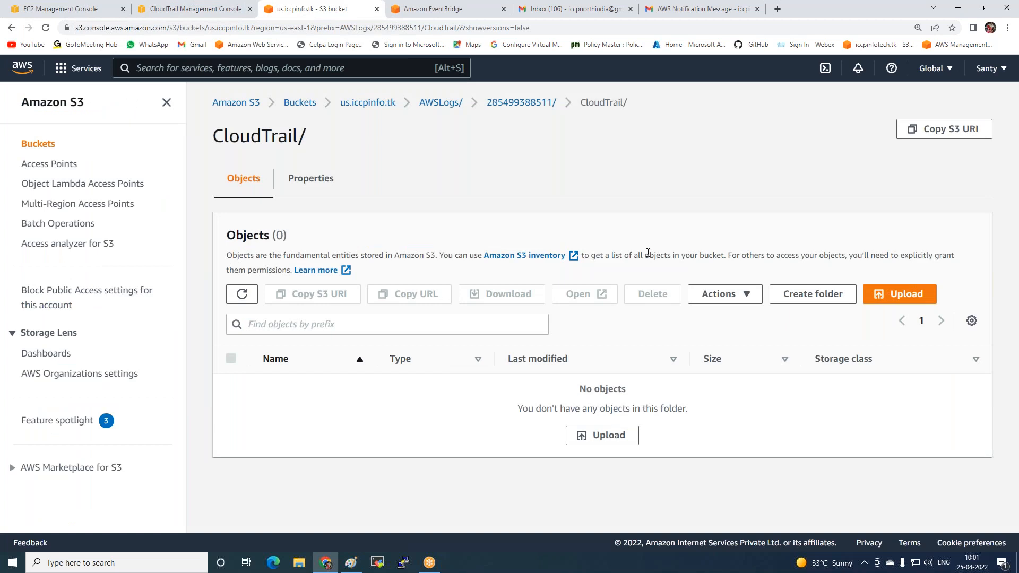
pyautogui.click(829, 41)
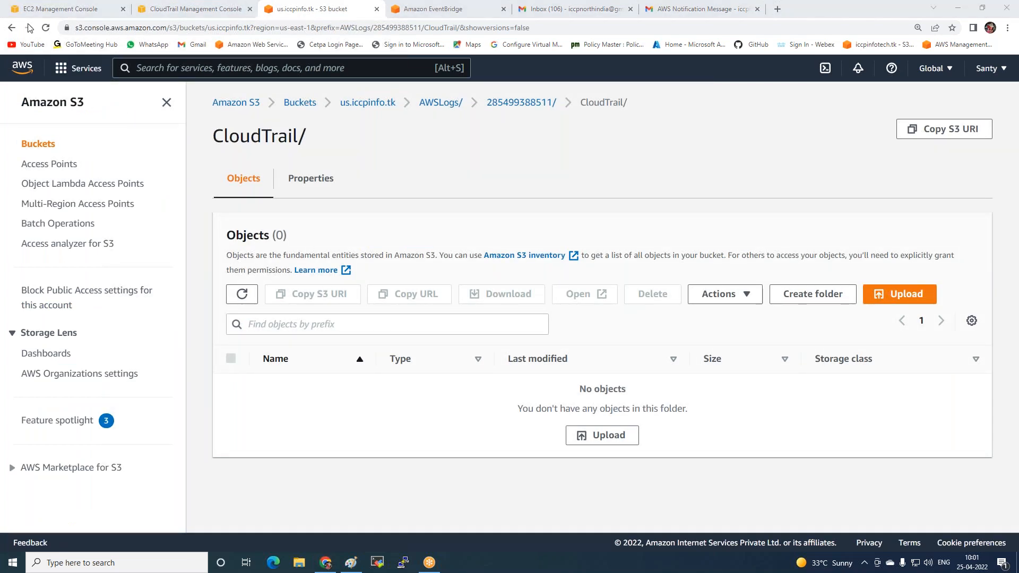
pyautogui.click(46, 29)
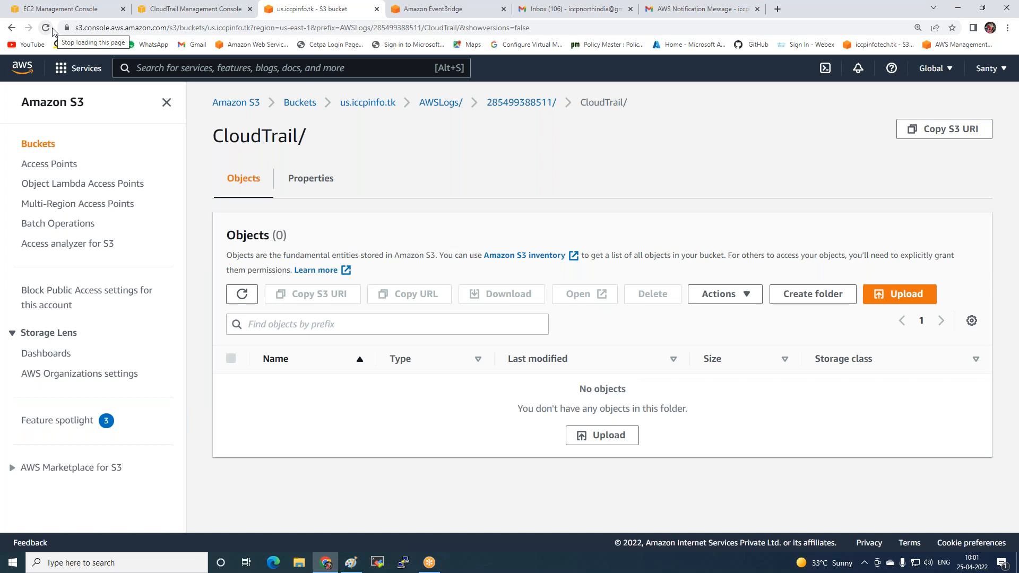
pyautogui.click(504, 105)
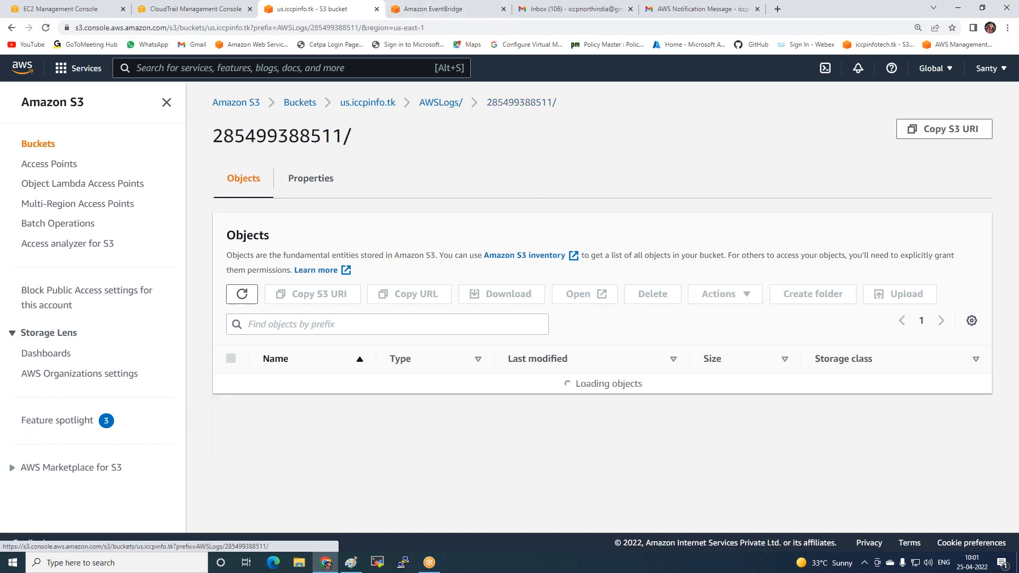
pyautogui.click(286, 386)
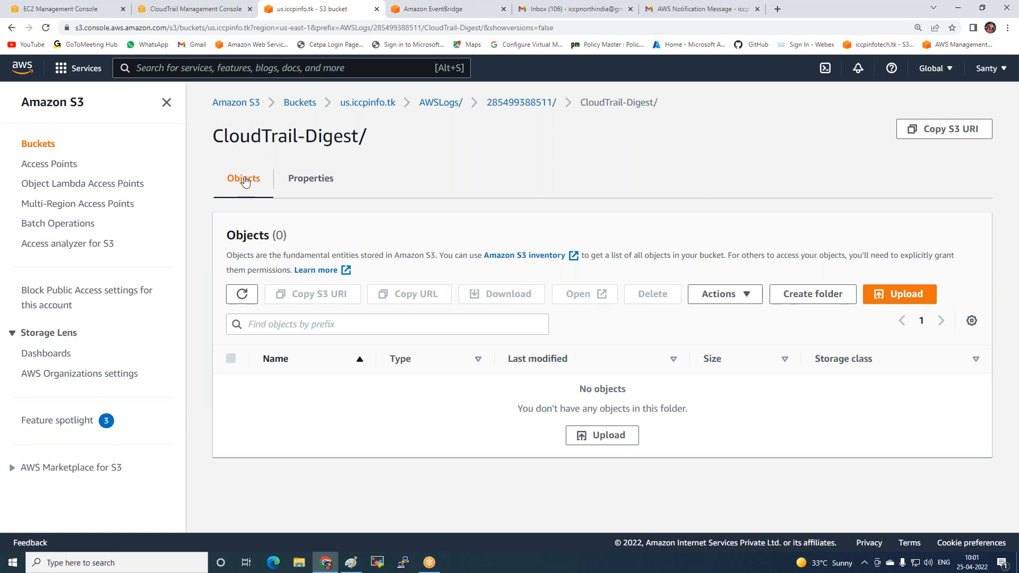
# Return to the S3 bucket list, reopen us.iccpinfo.tk and go to the account's folder under AWSLogs
pyautogui.click(367, 102)
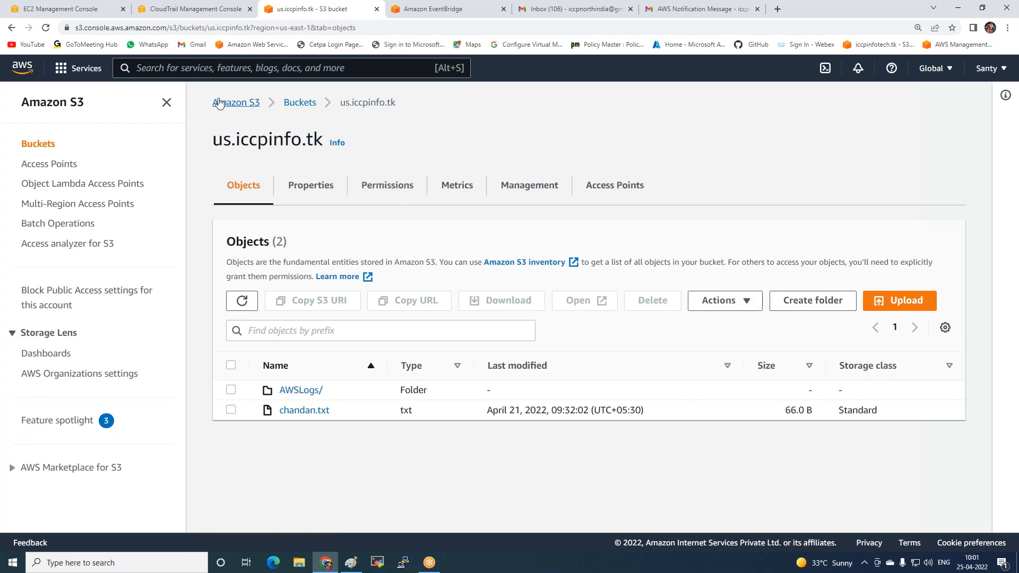
pyautogui.click(236, 106)
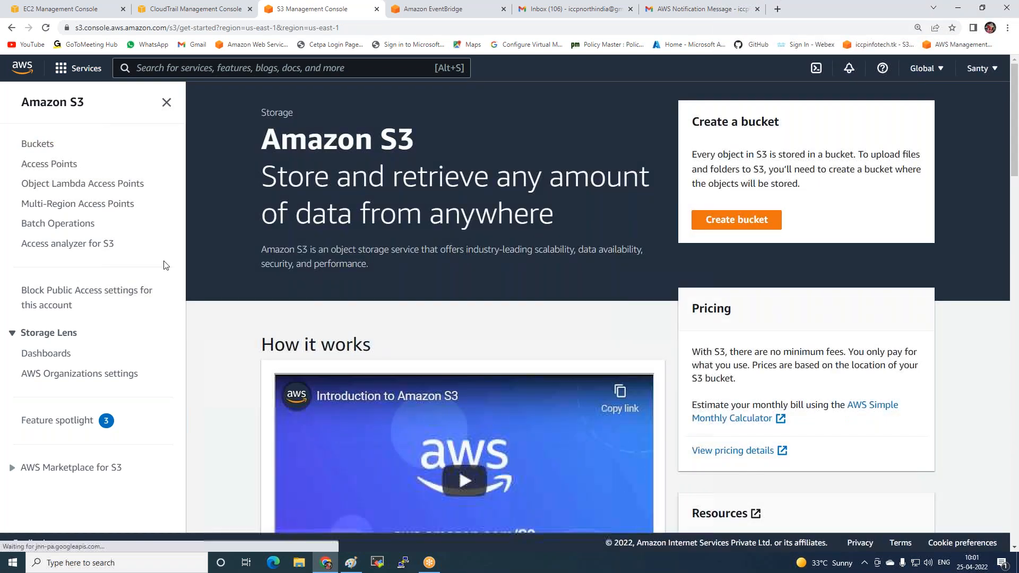
pyautogui.click(42, 144)
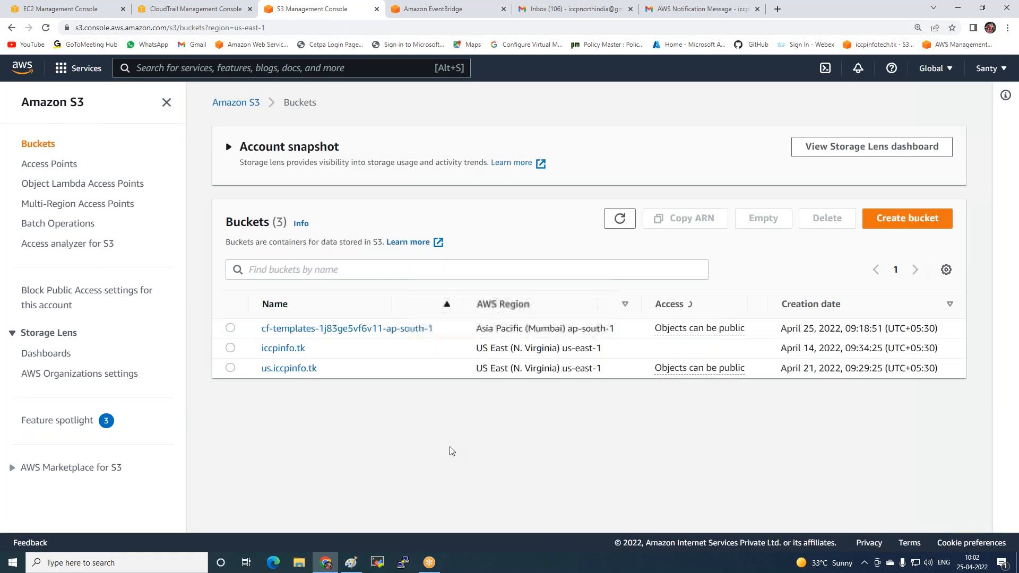
pyautogui.click(294, 368)
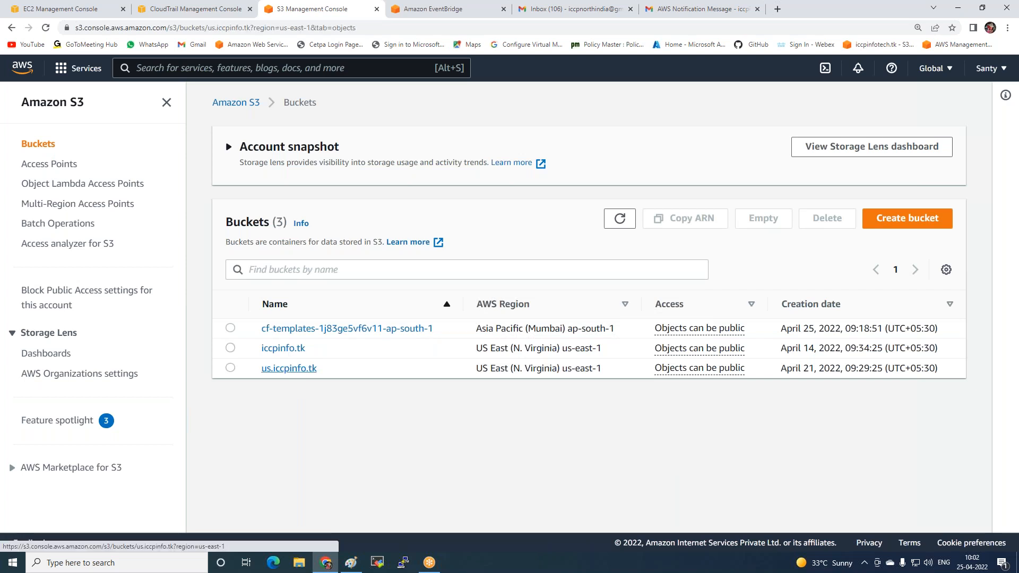
pyautogui.click(291, 391)
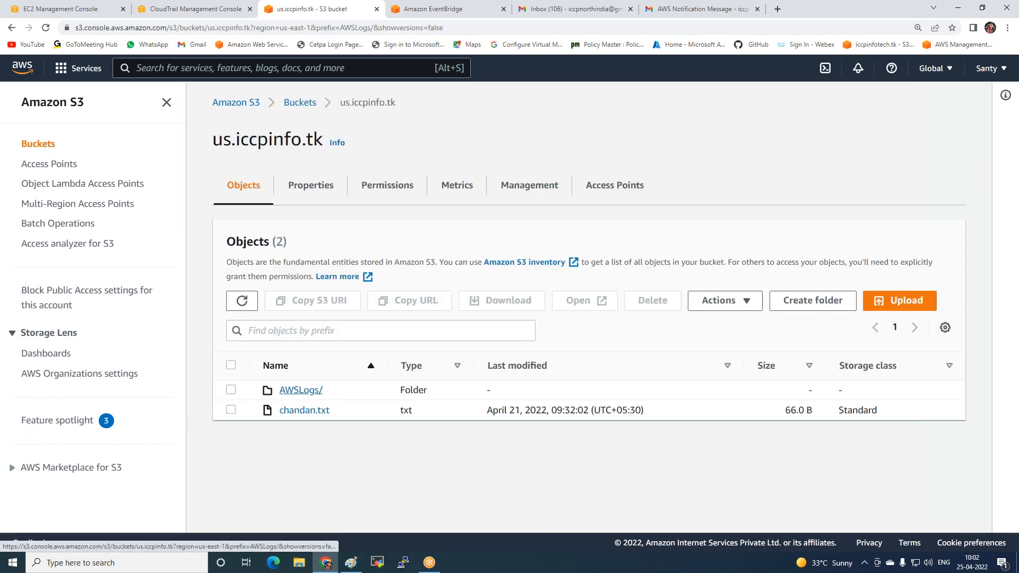
pyautogui.click(292, 383)
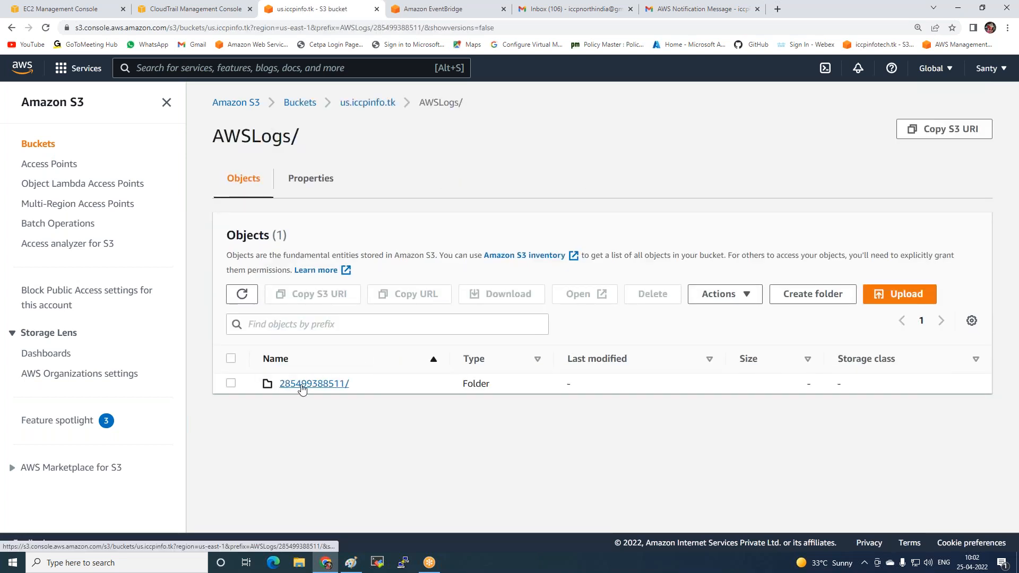
# Check the CloudTrail-Digest and CloudTrail folders again for log objects and return to the account's folder
pyautogui.click(318, 383)
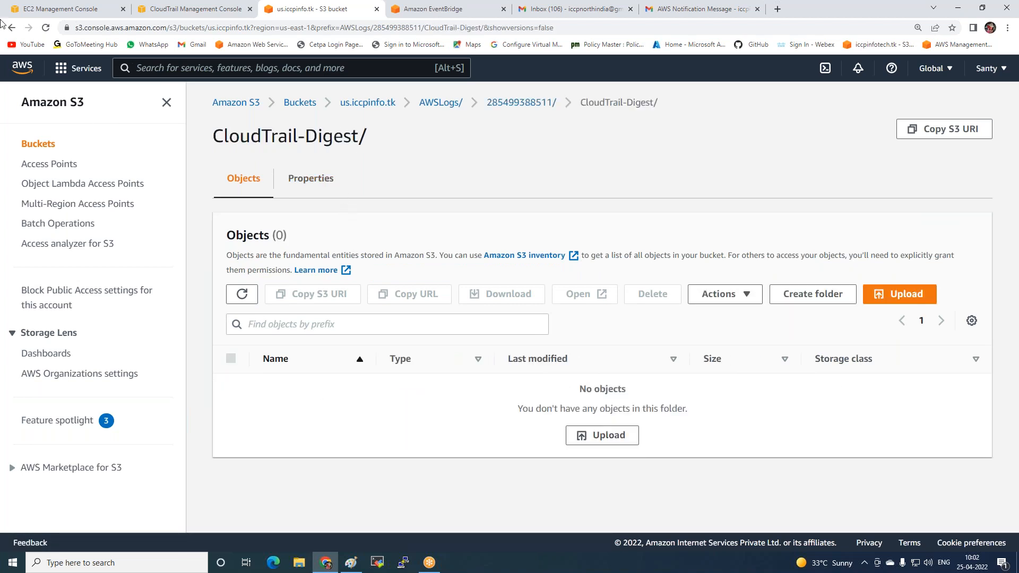
pyautogui.click(10, 28)
pyautogui.click(308, 404)
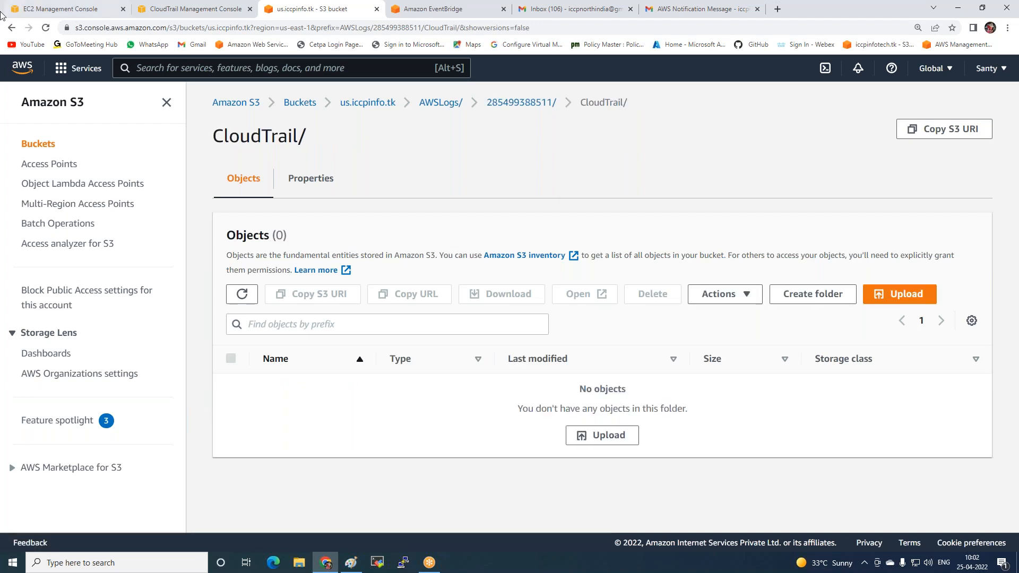
pyautogui.click(10, 29)
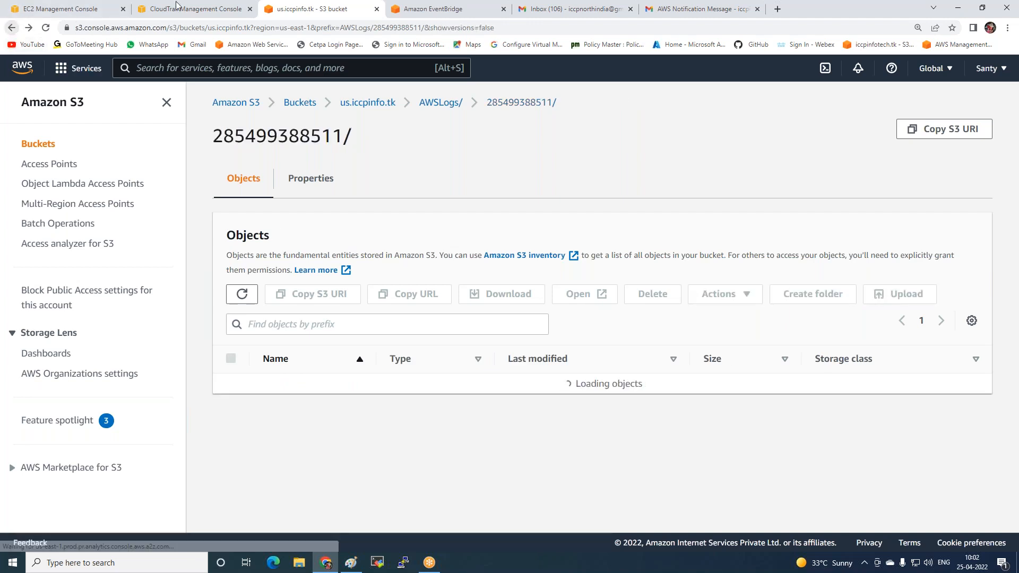
# Refresh the CloudTrail event history and compare the newest event times with the current time
pyautogui.click(186, 7)
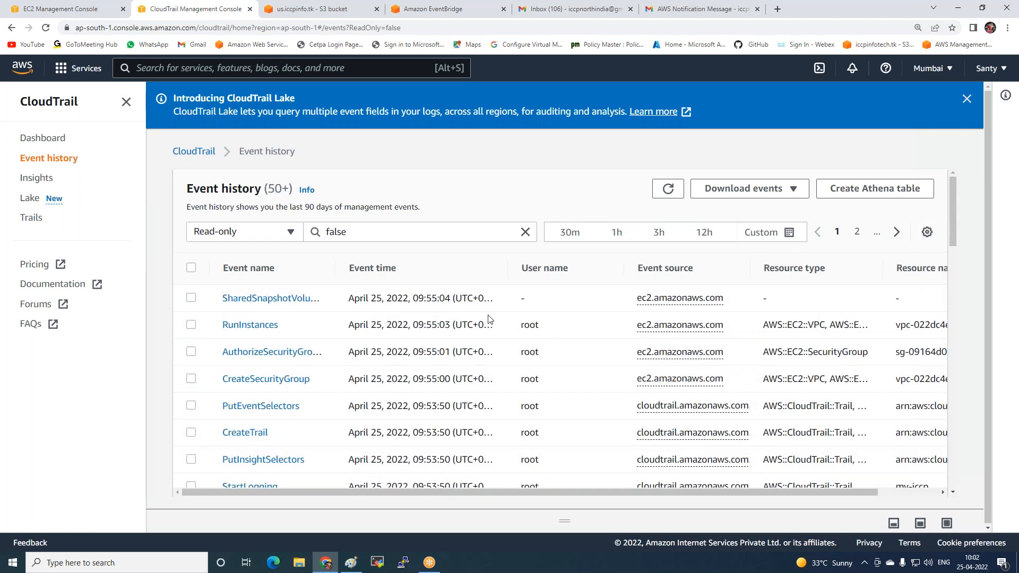
pyautogui.click(668, 188)
pyautogui.moveTo(977, 564)
pyautogui.click(668, 189)
# Return to the us.iccpinfo.tk bucket and inspect the CloudTrail-Digest and CloudTrail folders for newly delivered logs
pyautogui.click(313, 9)
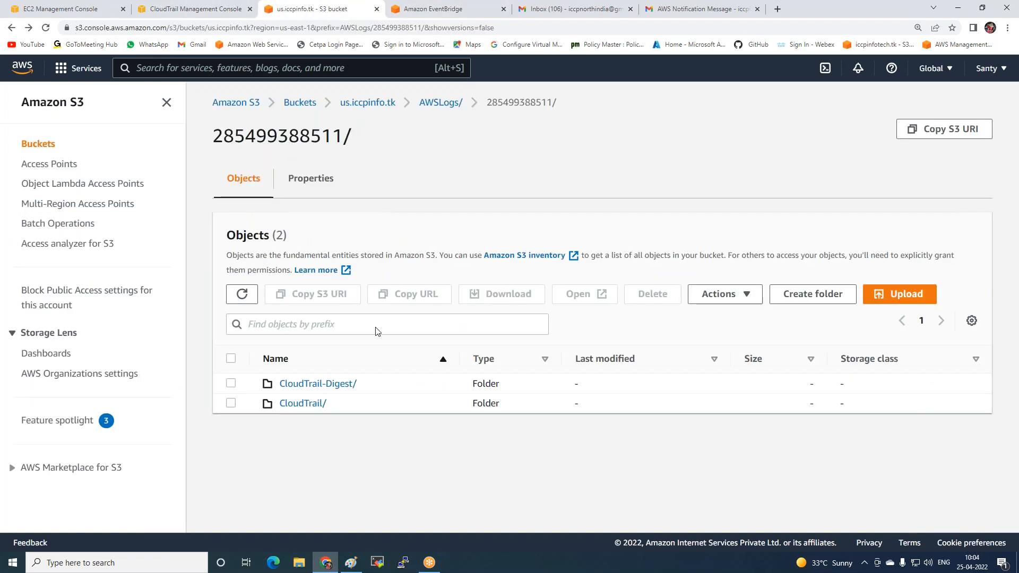
pyautogui.click(319, 384)
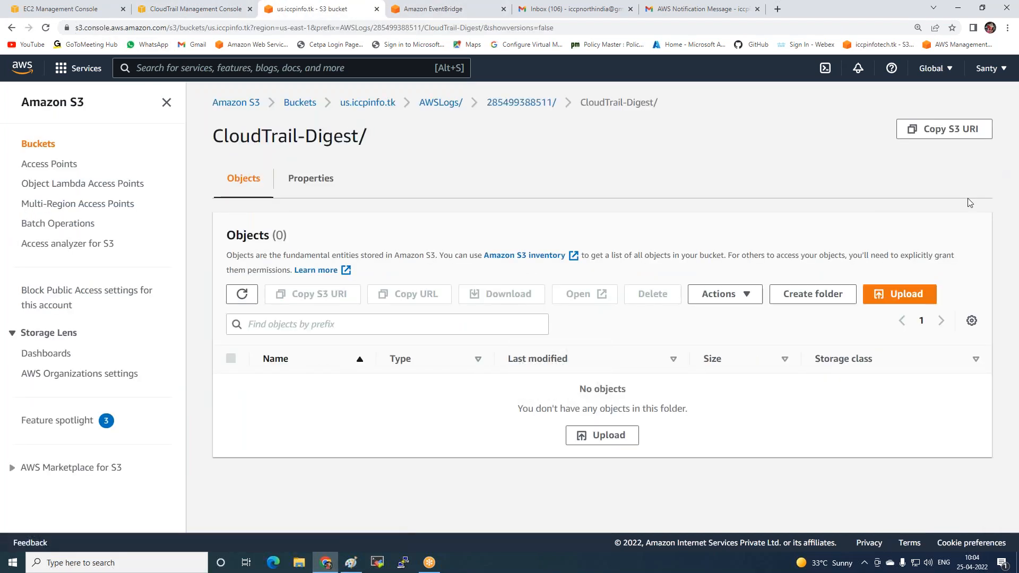
pyautogui.click(503, 103)
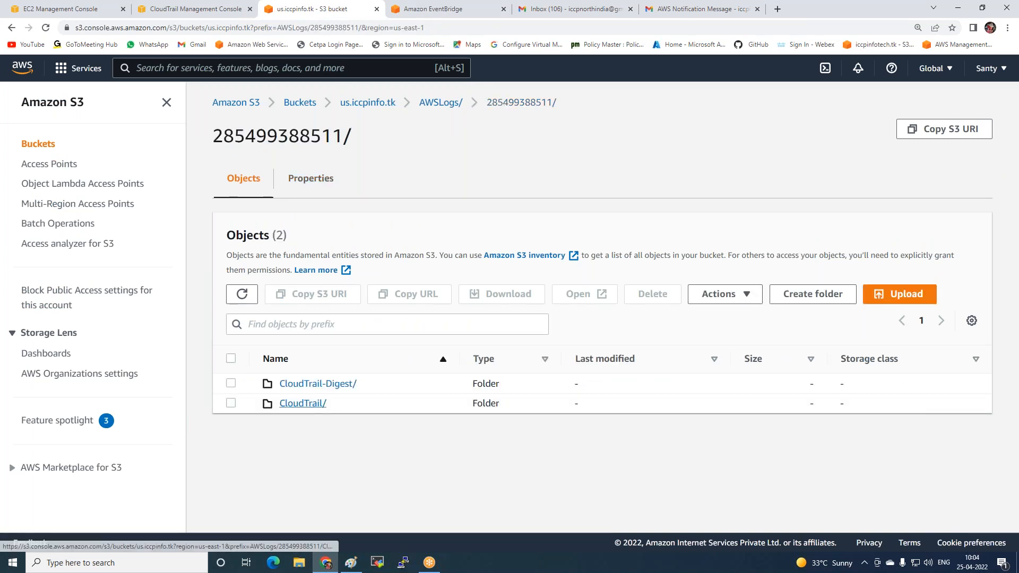
pyautogui.click(313, 402)
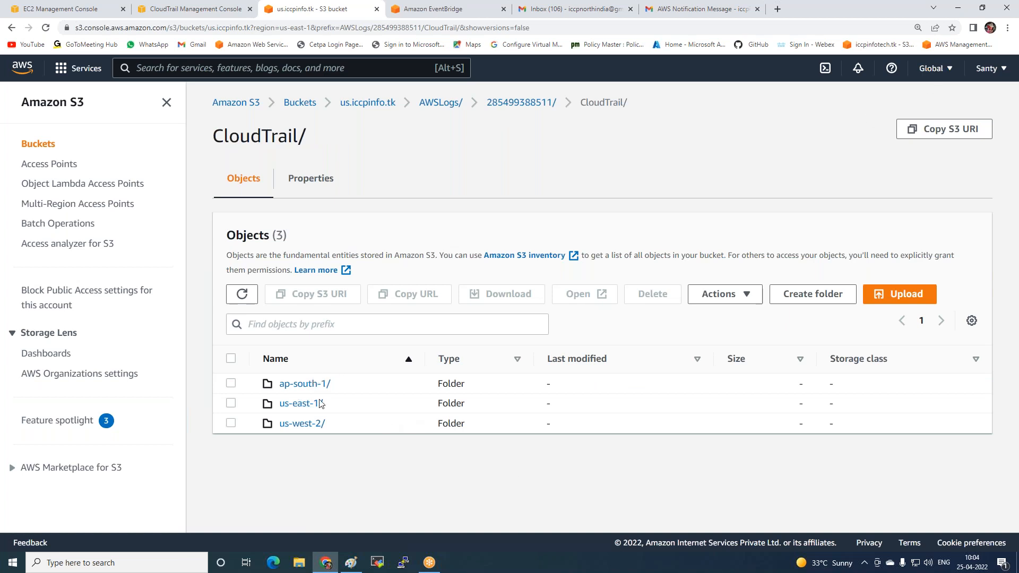
# Go to ap-south-1/2022/04/25 inside the CloudTrail folder and open its json.gz log file
pyautogui.click(298, 384)
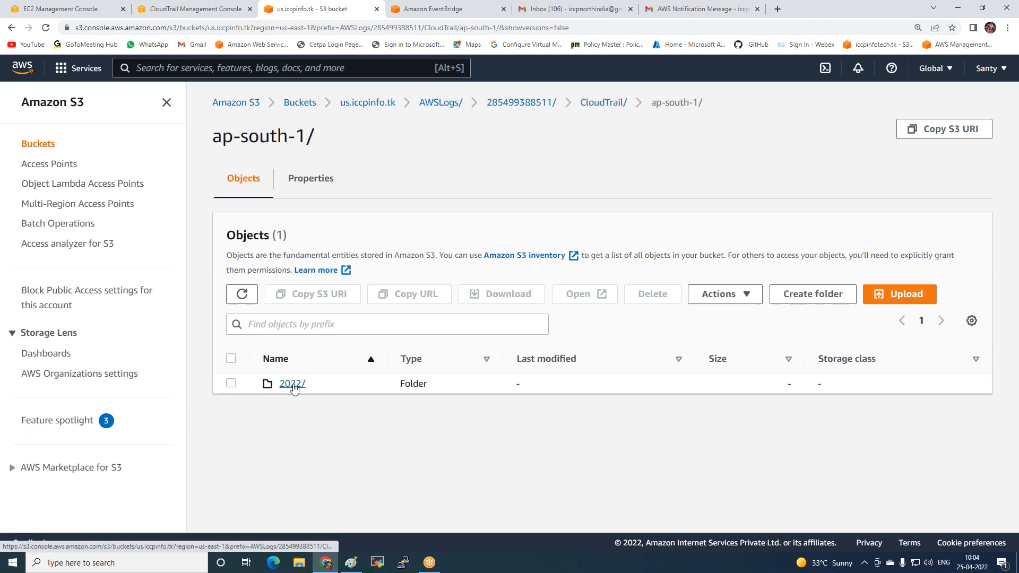
pyautogui.click(291, 383)
pyautogui.click(287, 384)
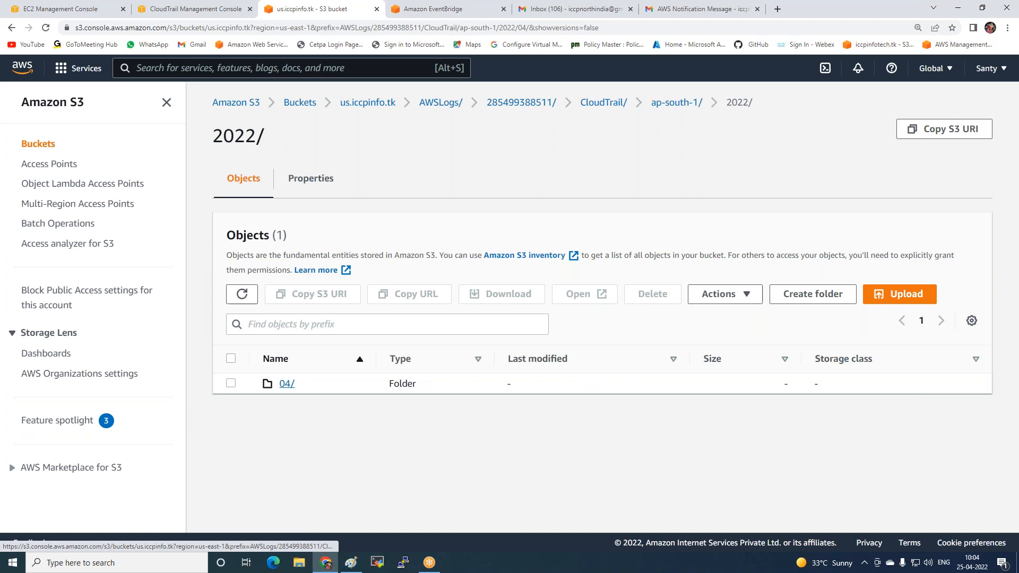
pyautogui.click(287, 385)
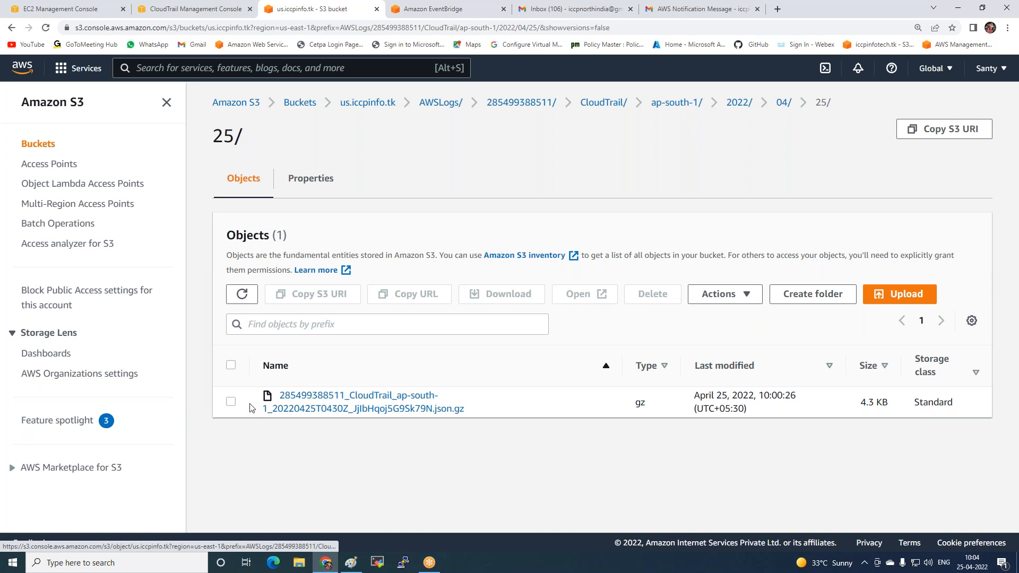
pyautogui.click(231, 402)
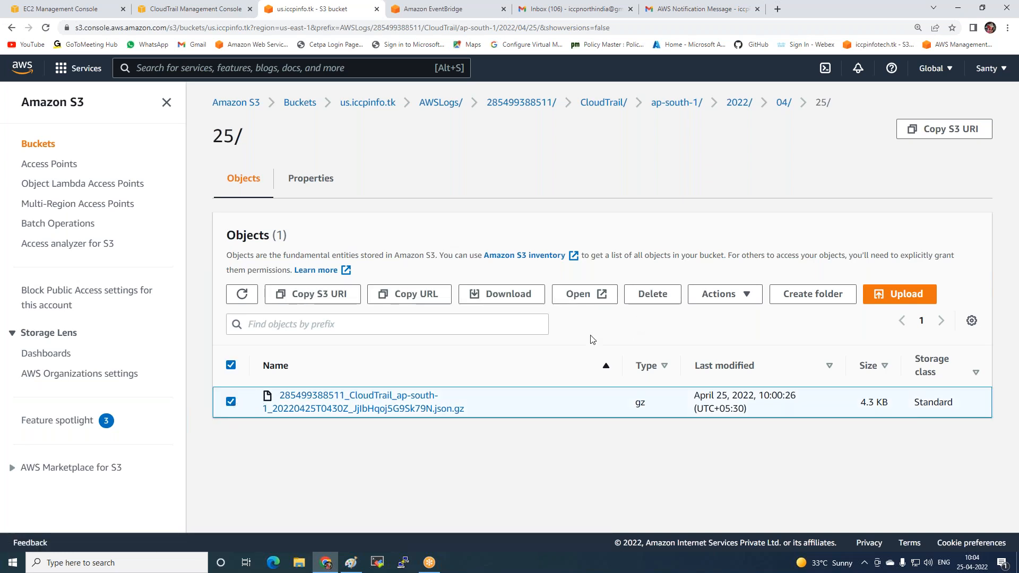
pyautogui.click(578, 294)
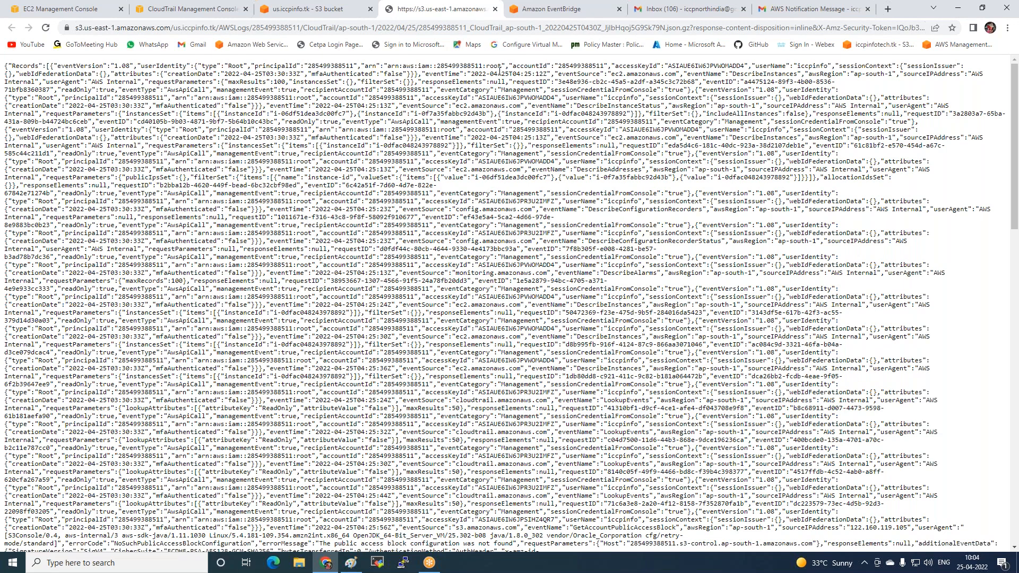
# Examine the log file's event records, including user identity, account, event time, event source, event name and region
pyautogui.moveTo(162, 67); pyautogui.dragTo(559, 74)
pyautogui.click(559, 75)
pyautogui.moveTo(900, 74); pyautogui.dragTo(953, 84)
pyautogui.click(841, 78)
pyautogui.moveTo(4, 89); pyautogui.dragTo(896, 170)
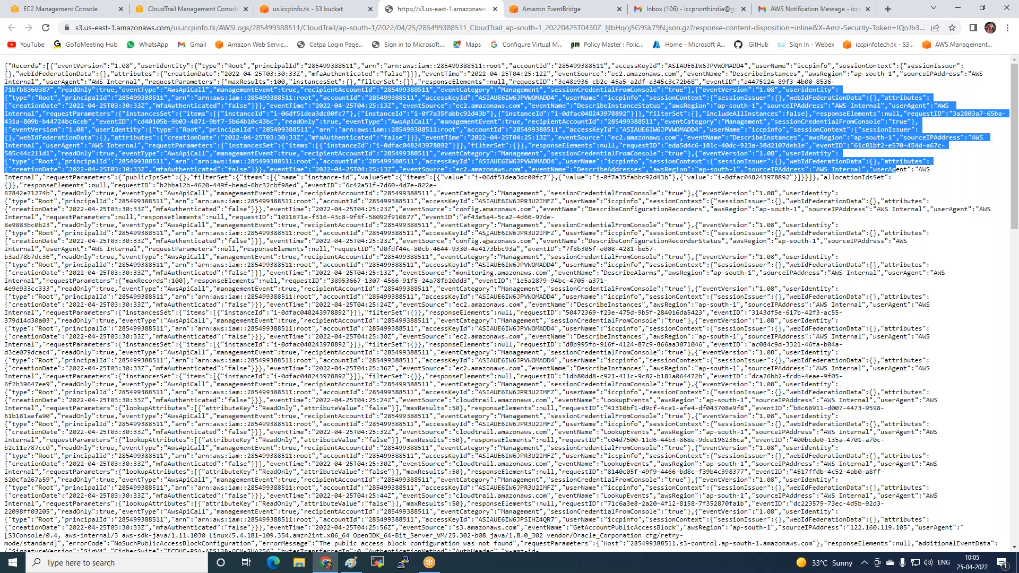
pyautogui.scroll(-9, 487, 239)
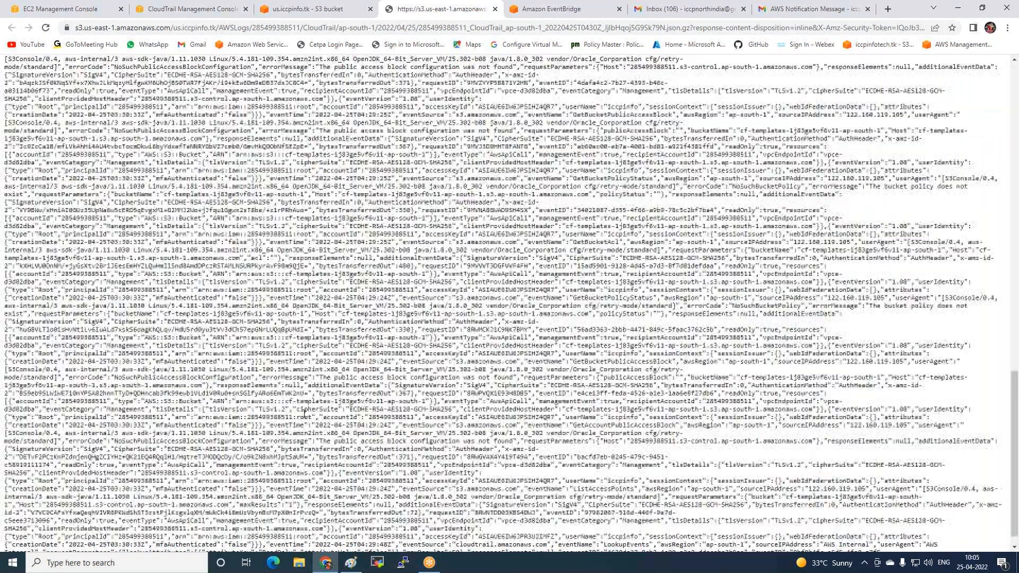
pyautogui.scroll(20, 304, 411)
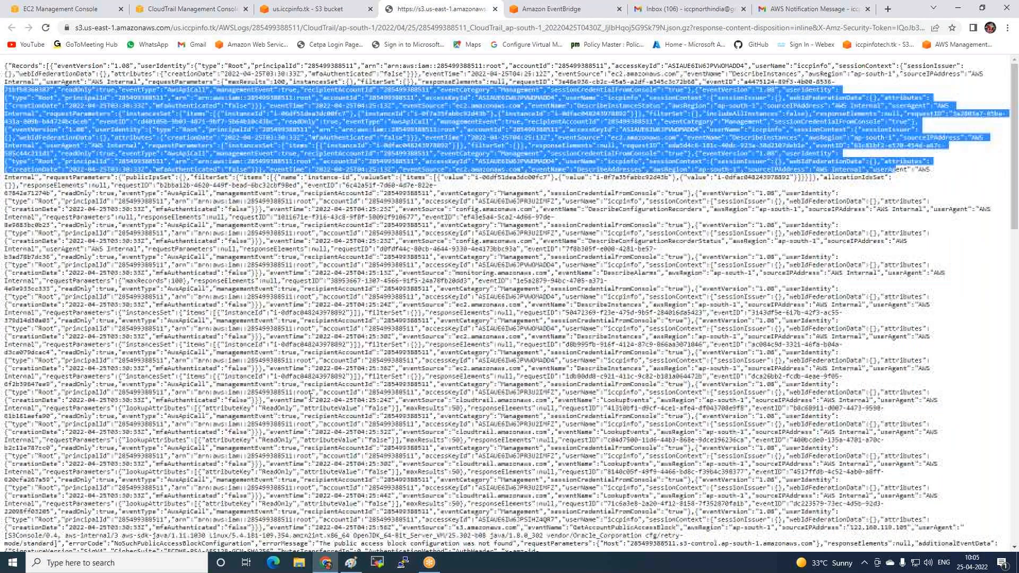
pyautogui.scroll(-15, 310, 397)
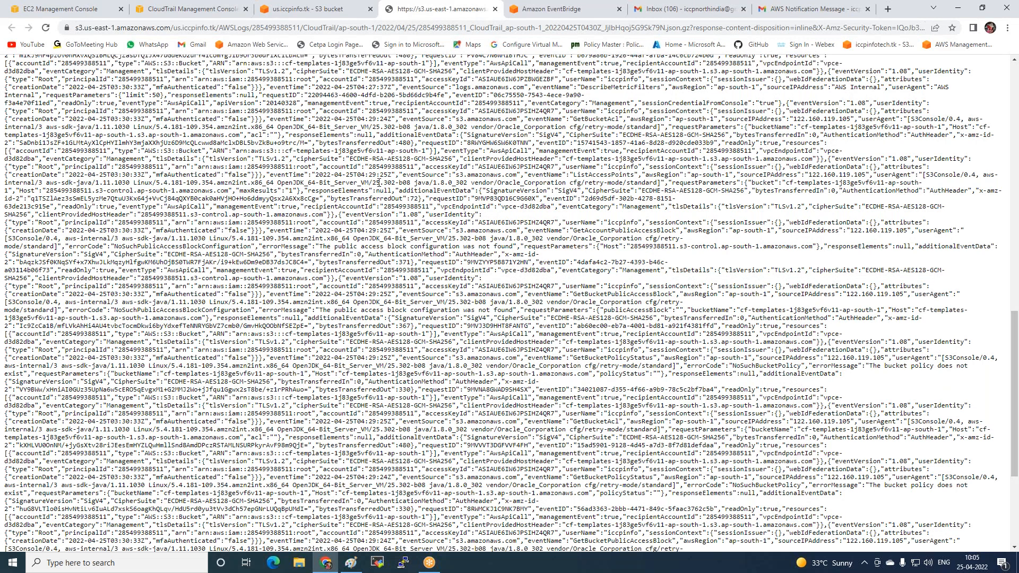
pyautogui.scroll(10, 378, 182)
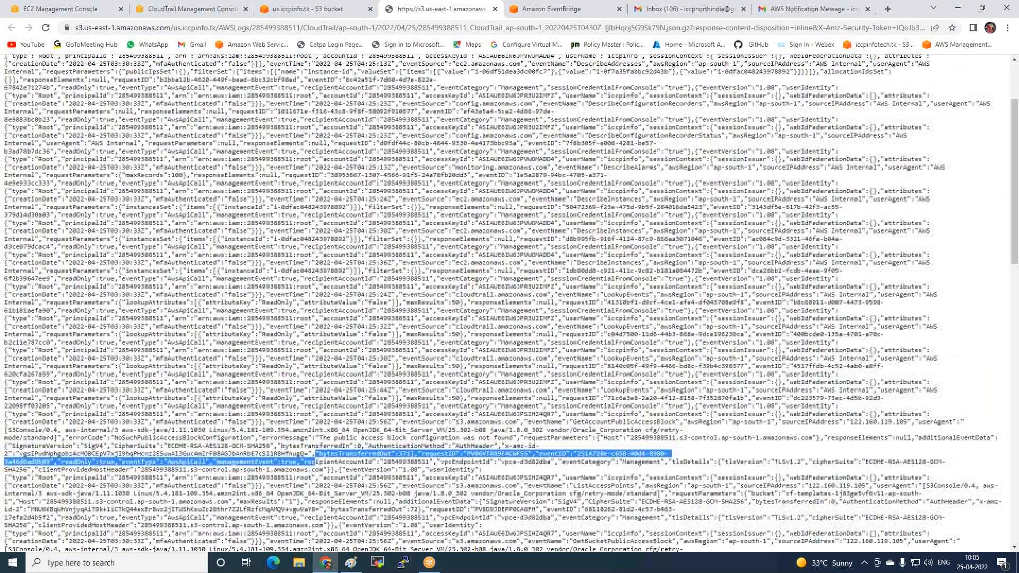
pyautogui.scroll(3, 377, 183)
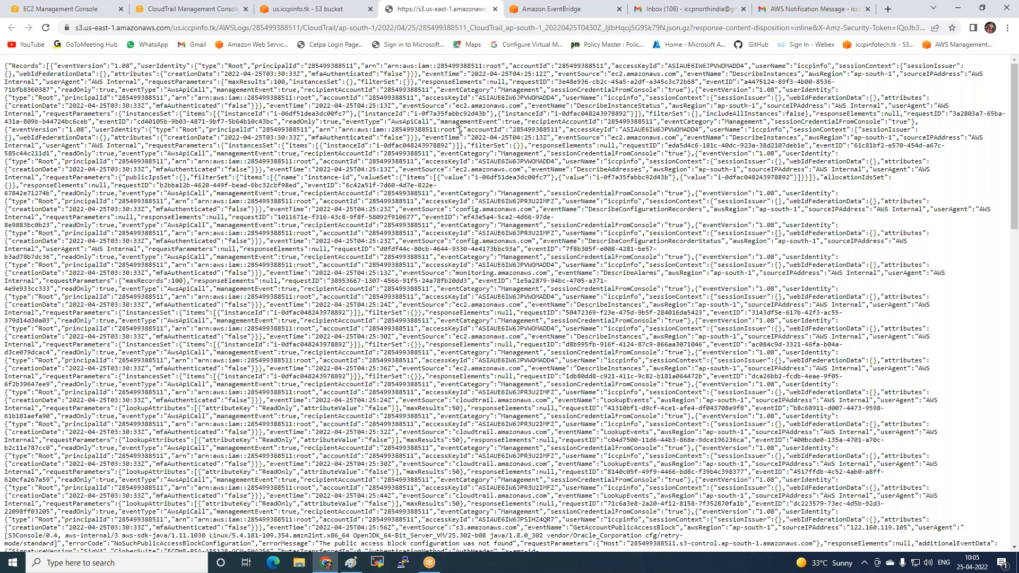
pyautogui.scroll(-1, 460, 130)
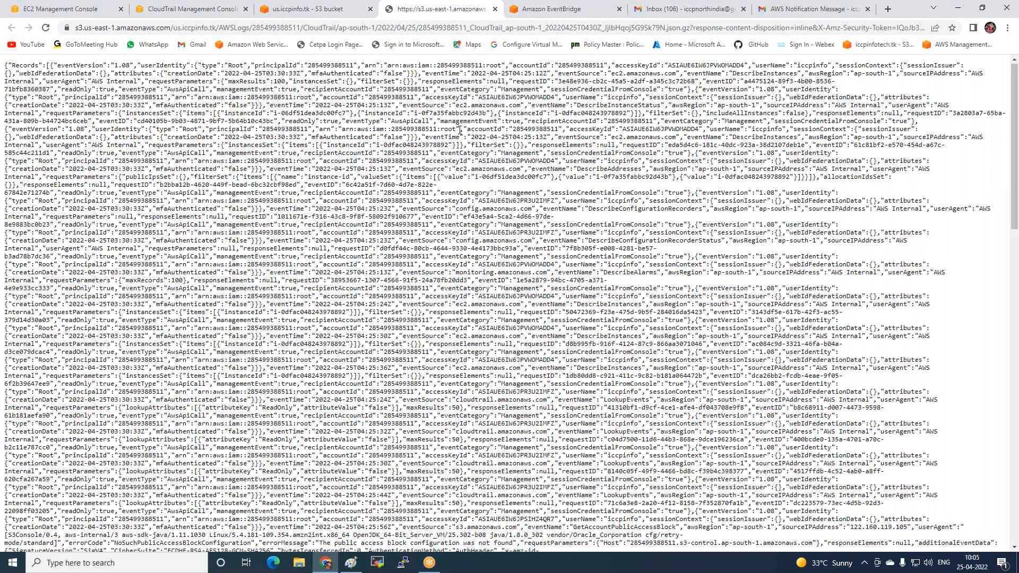
pyautogui.scroll(1, 446, 129)
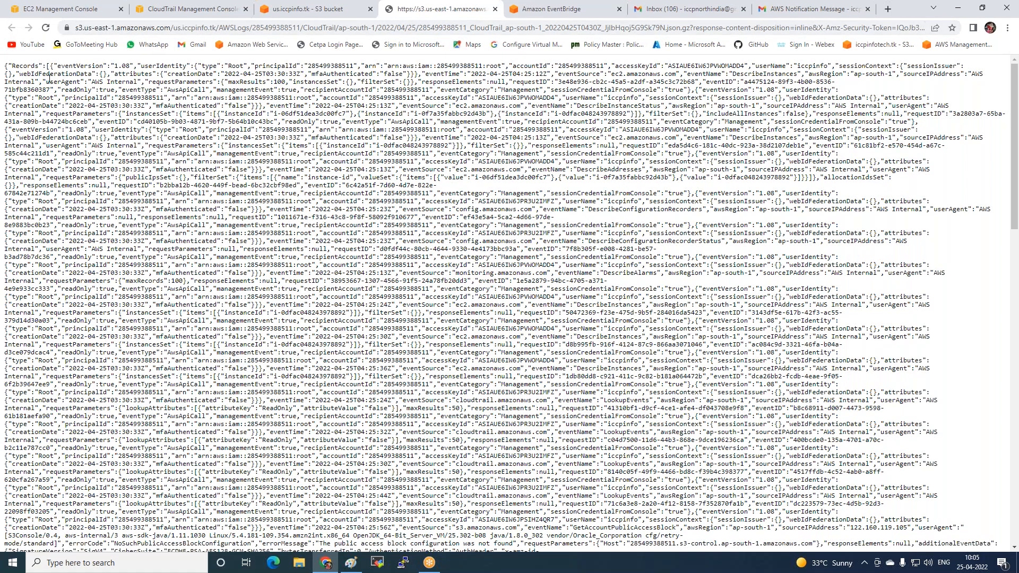
pyautogui.moveTo(5, 66); pyautogui.dragTo(587, 63)
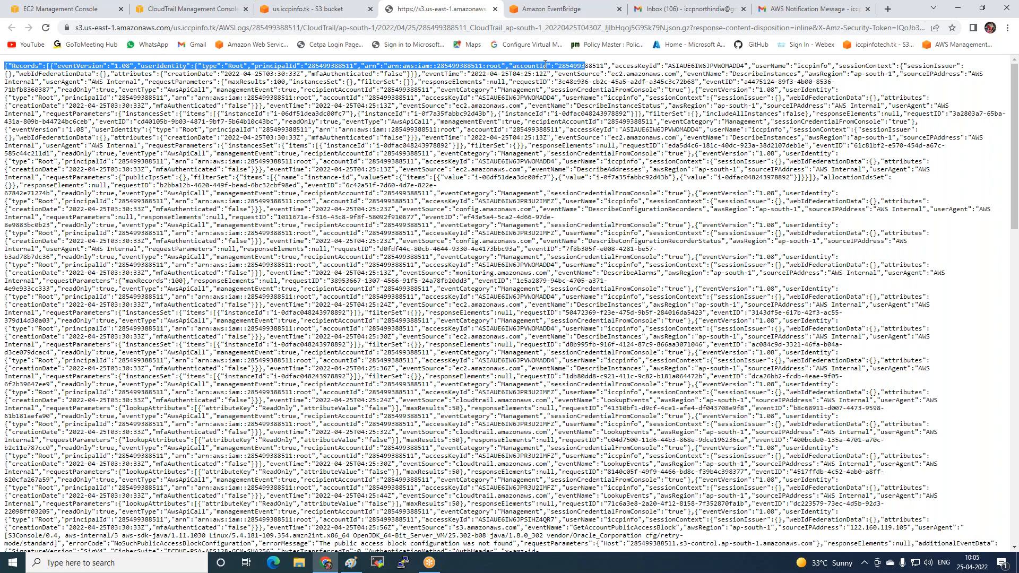
# Examine the log records' user name, user agent and instance request parameters, and close the log file
pyautogui.moveTo(668, 66); pyautogui.dragTo(840, 63)
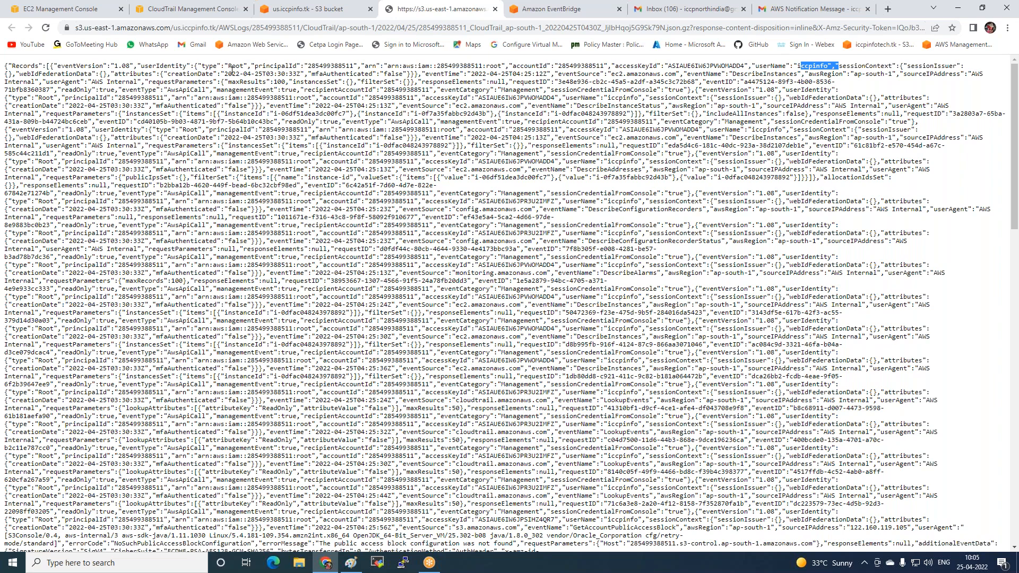
pyautogui.moveTo(9, 83); pyautogui.dragTo(127, 80)
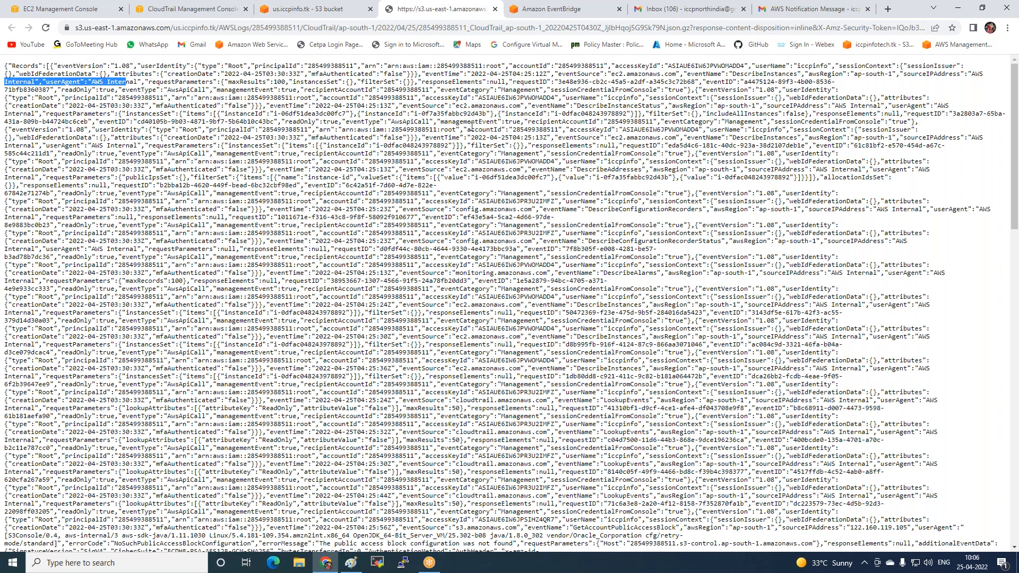
pyautogui.moveTo(169, 132); pyautogui.dragTo(979, 334)
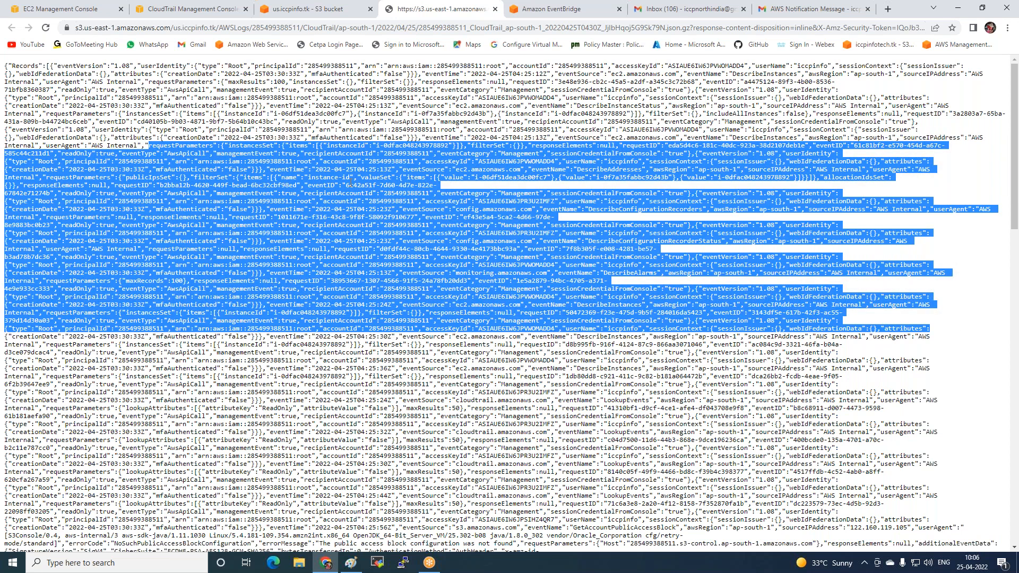
pyautogui.click(470, 374)
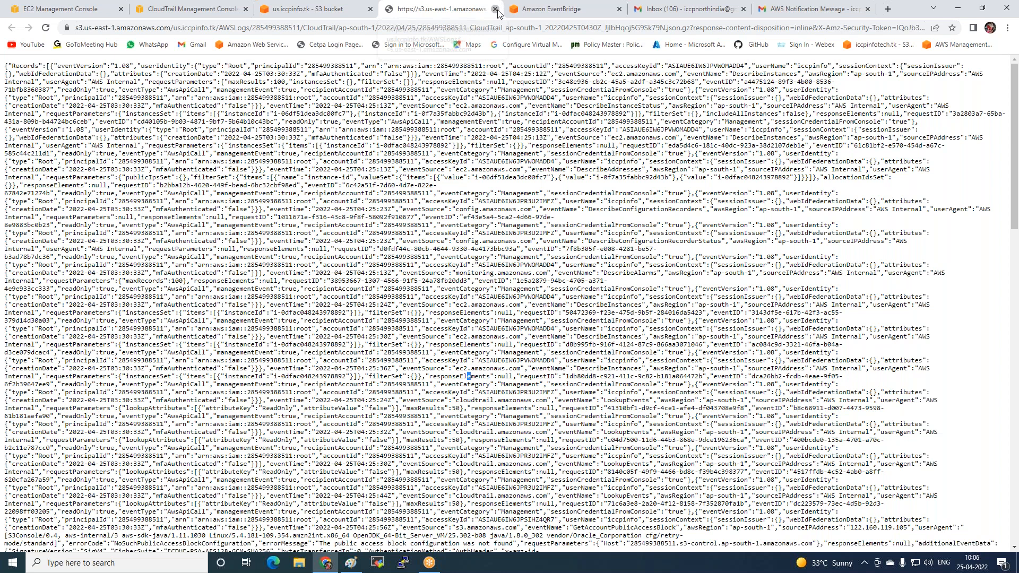
pyautogui.click(495, 9)
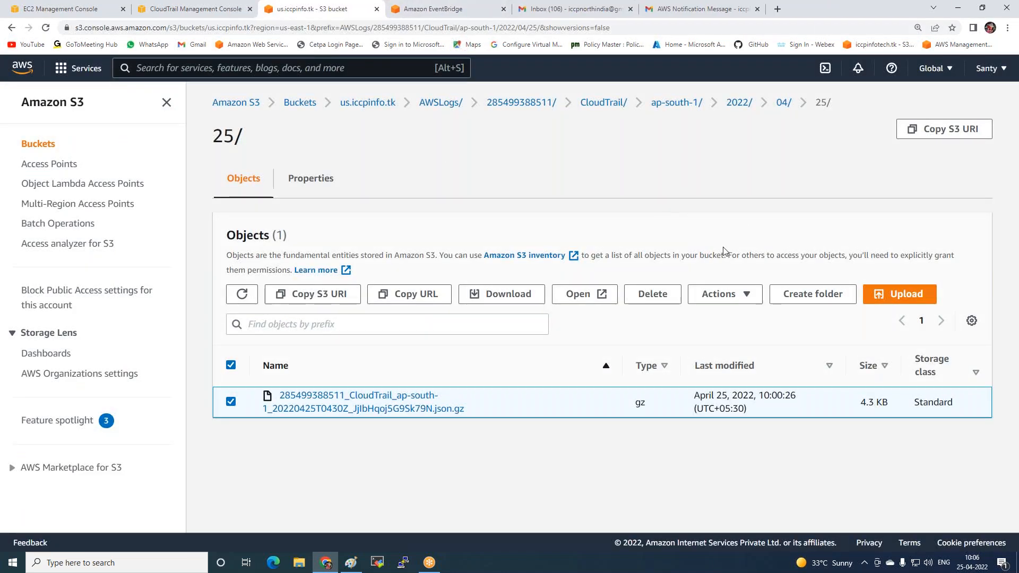
# Return to the CloudTrail dashboard and delete the my-iccp trail, confirming the deletion
pyautogui.click(204, 9)
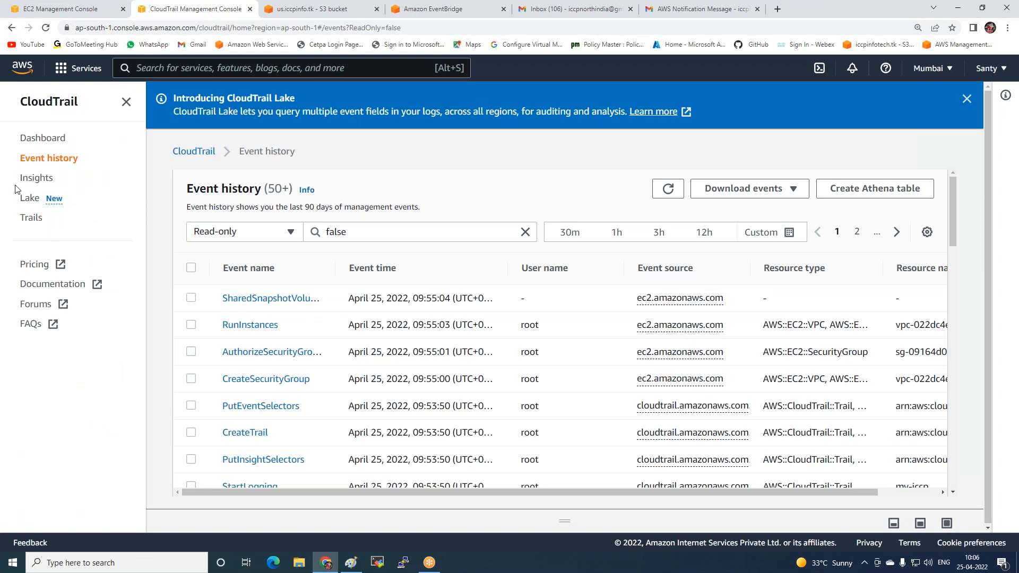
pyautogui.click(36, 141)
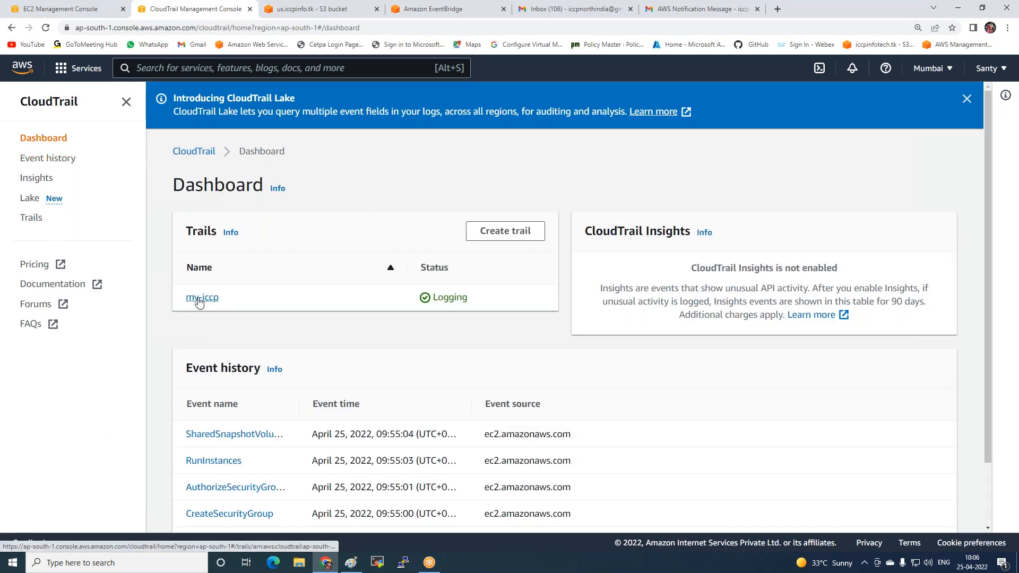
pyautogui.click(199, 298)
pyautogui.click(768, 178)
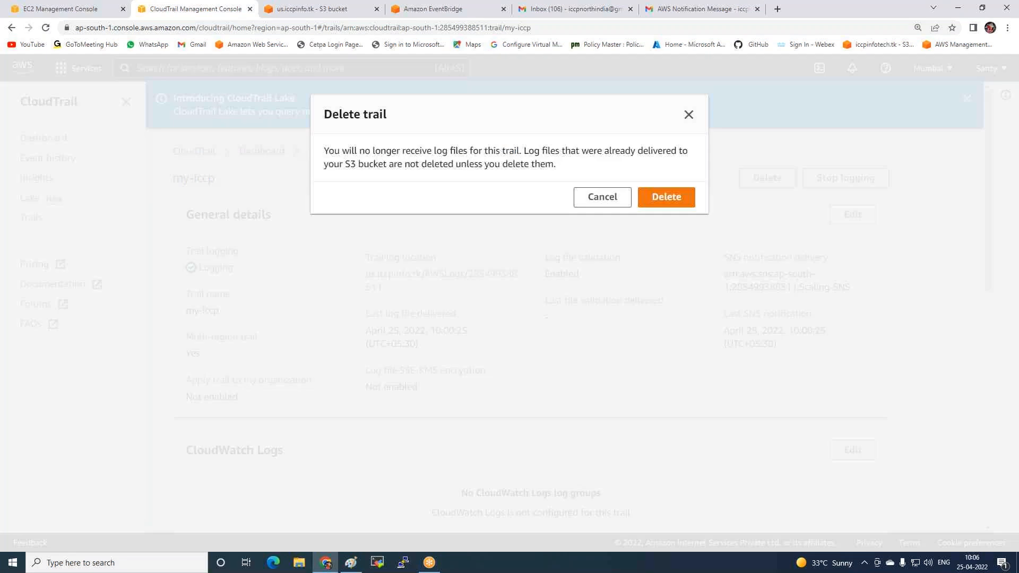
pyautogui.click(671, 201)
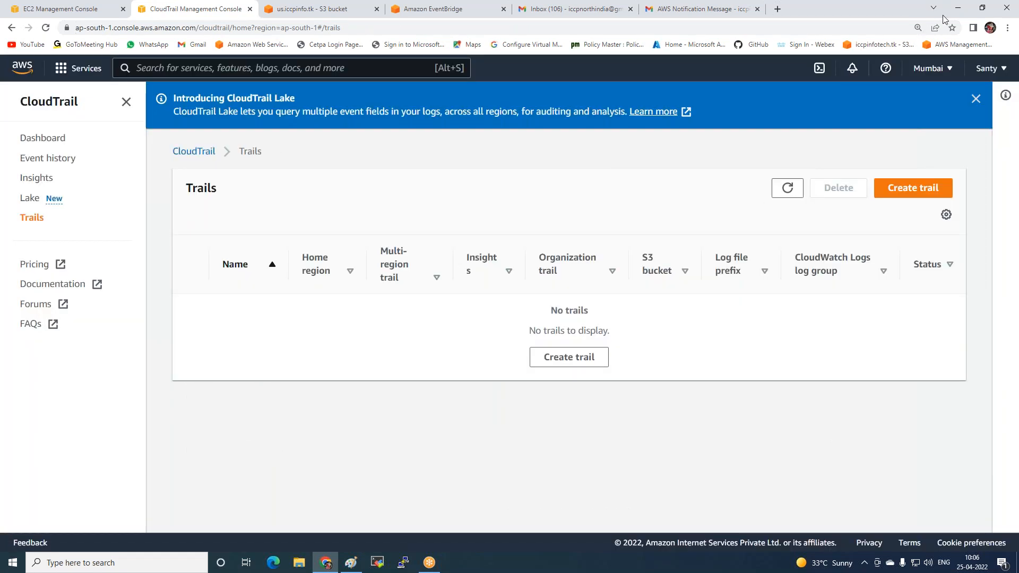